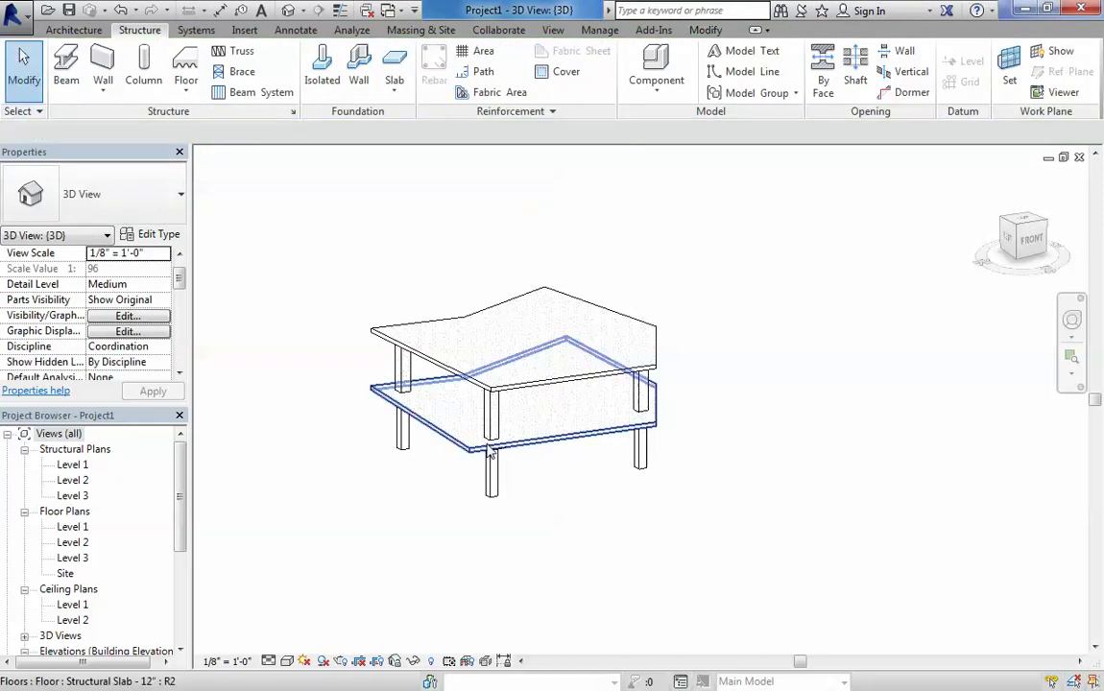
# Orbit the 3D frame, then open and zoom out on the Level 3 structural plan
pyautogui.moveTo(518, 384)
pyautogui.keyDown('shift'); pyautogui.mouseDown(button='middle')
pyautogui.moveTo(564, 288)
pyautogui.moveTo(486, 350)
pyautogui.mouseUp(button='middle'); pyautogui.keyUp('shift')
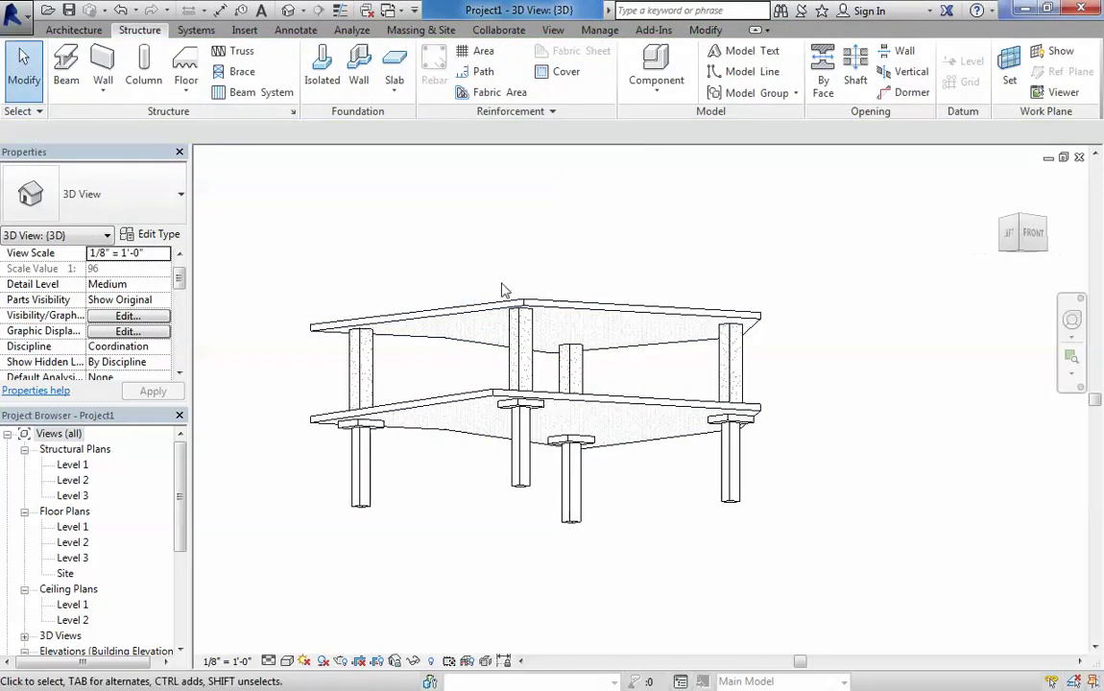
pyautogui.doubleClick(75, 496)
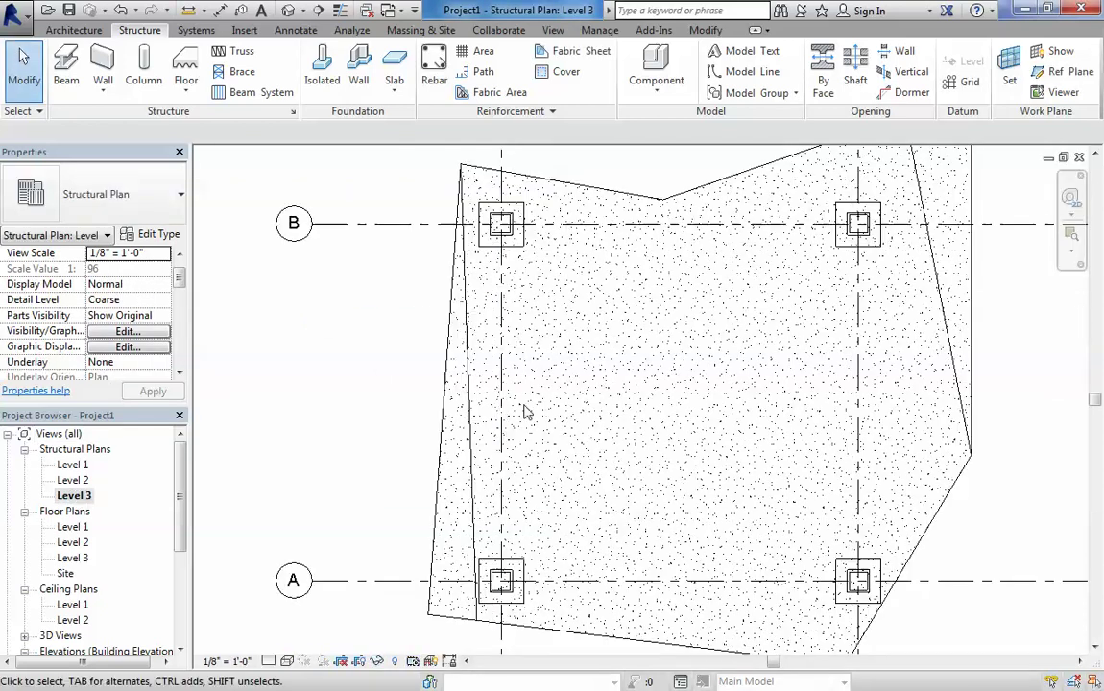
pyautogui.scroll(-3, 499, 414)
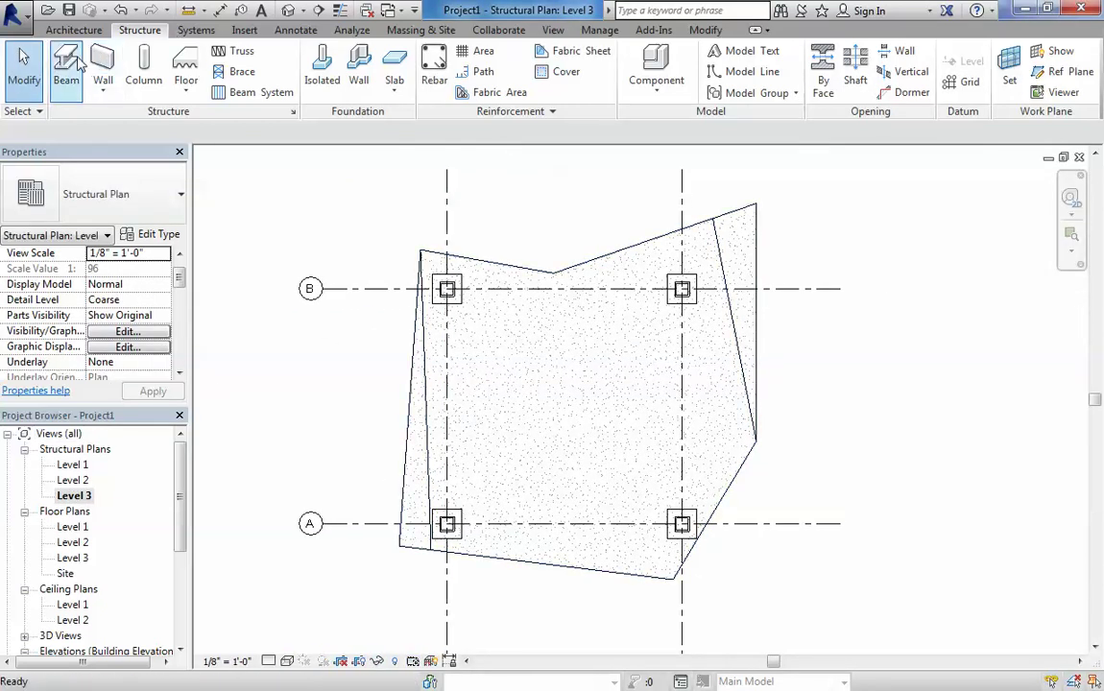
# Load Concrete-Rectangular Beam.rfa from Structural Framing > Concrete as the 16 x 32 beam type
pyautogui.click(123, 198)
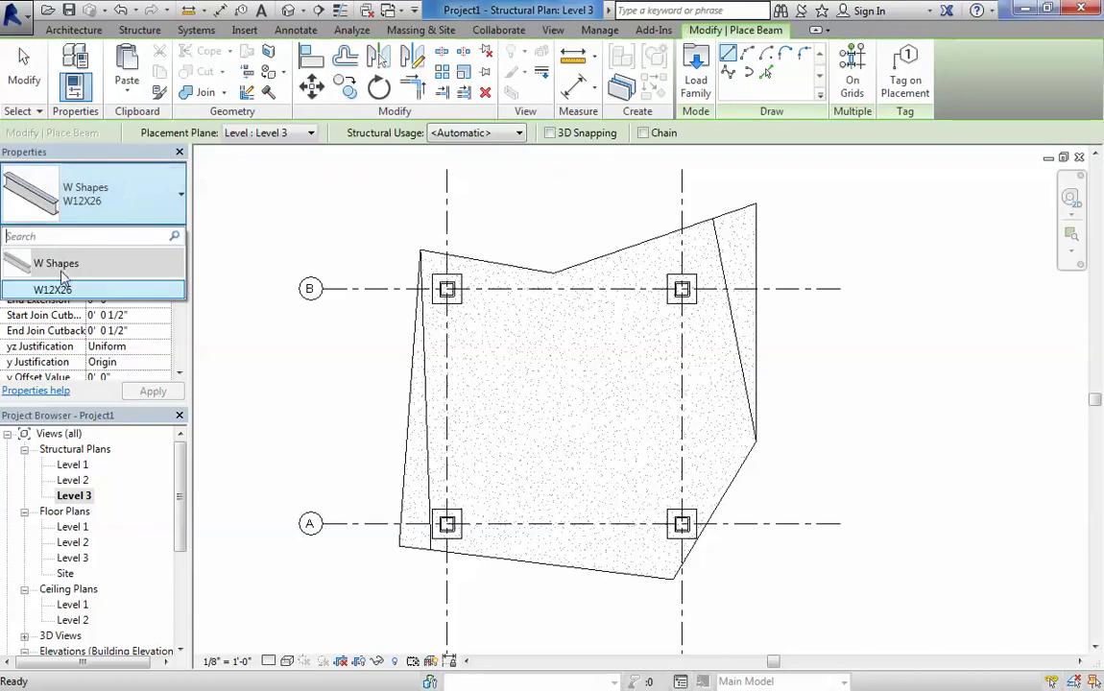
pyautogui.click(85, 204)
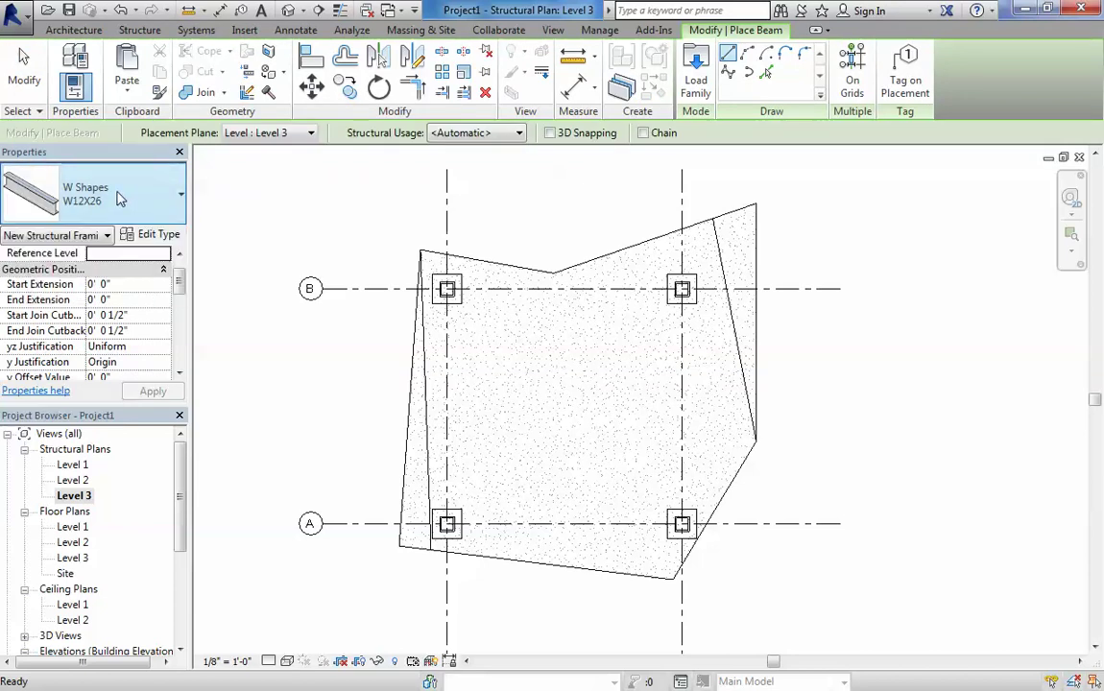
pyautogui.moveTo(522, 323); pyautogui.dragTo(493, 343, button='middle')
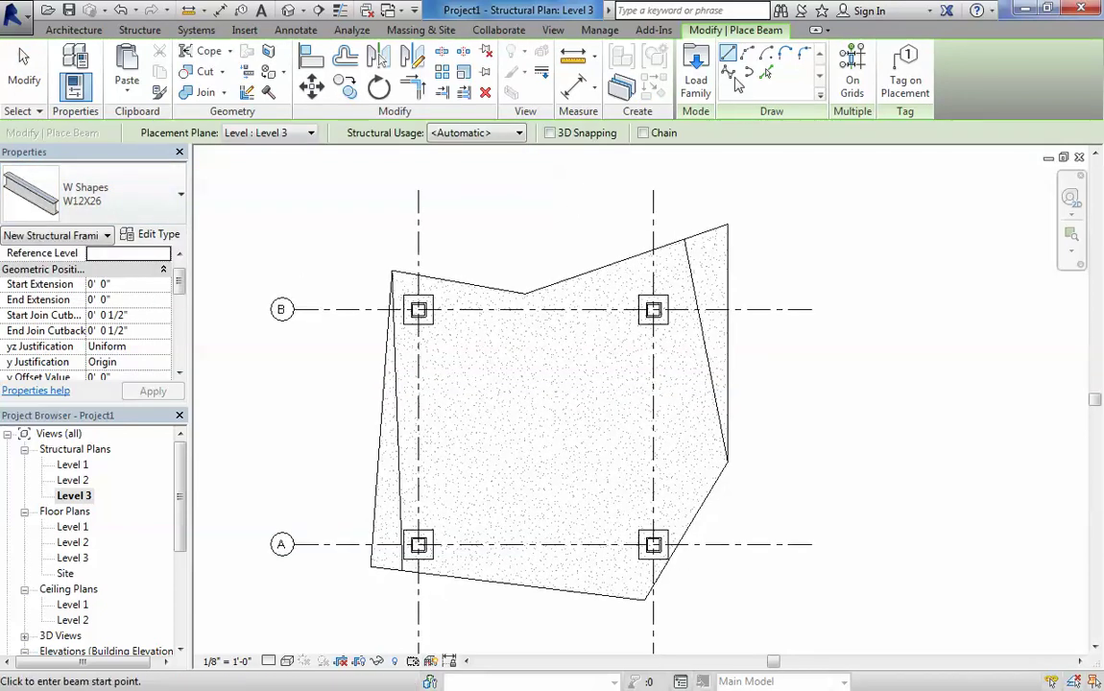
pyautogui.click(695, 75)
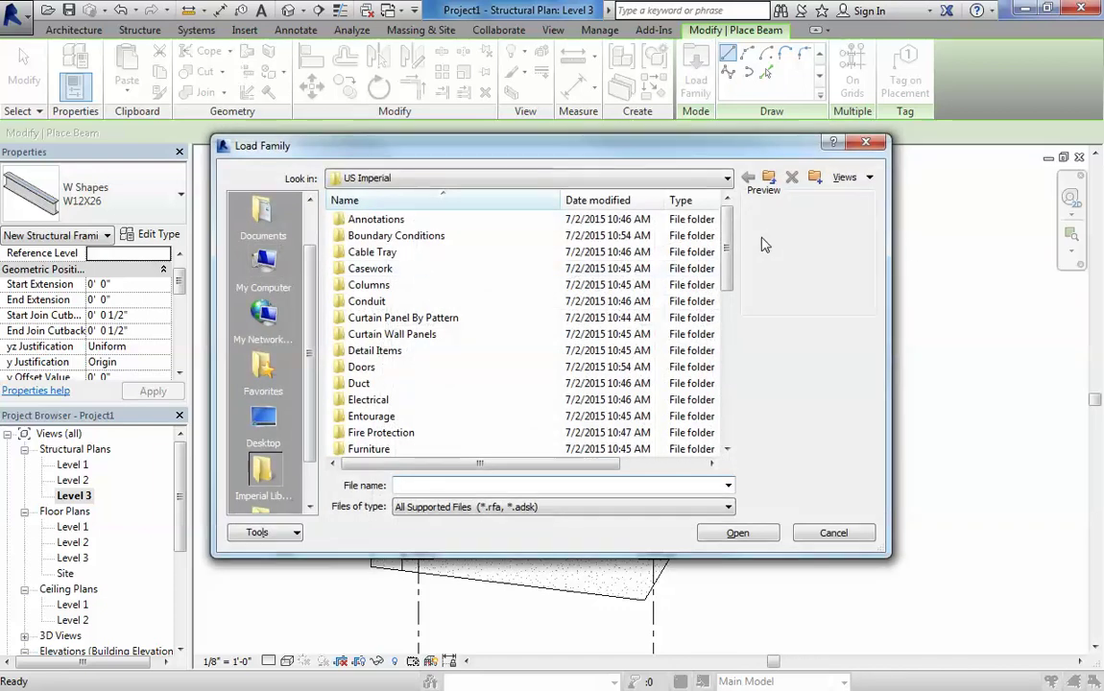
pyautogui.moveTo(728, 248); pyautogui.dragTo(728, 399)
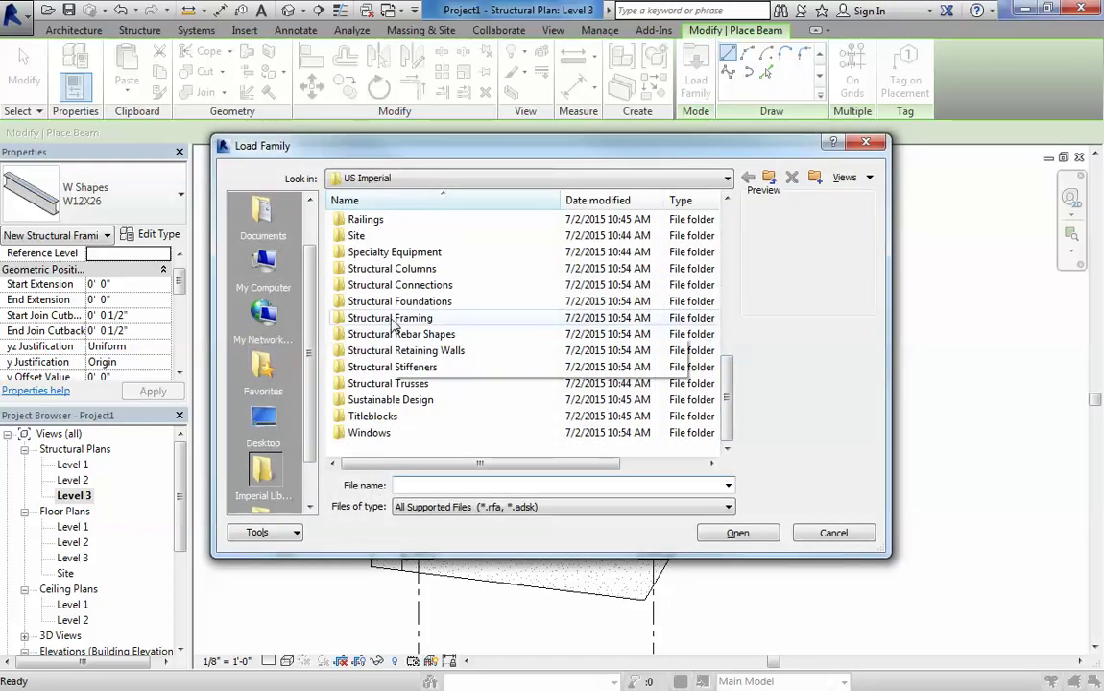
pyautogui.doubleClick(392, 320)
pyautogui.doubleClick(387, 220)
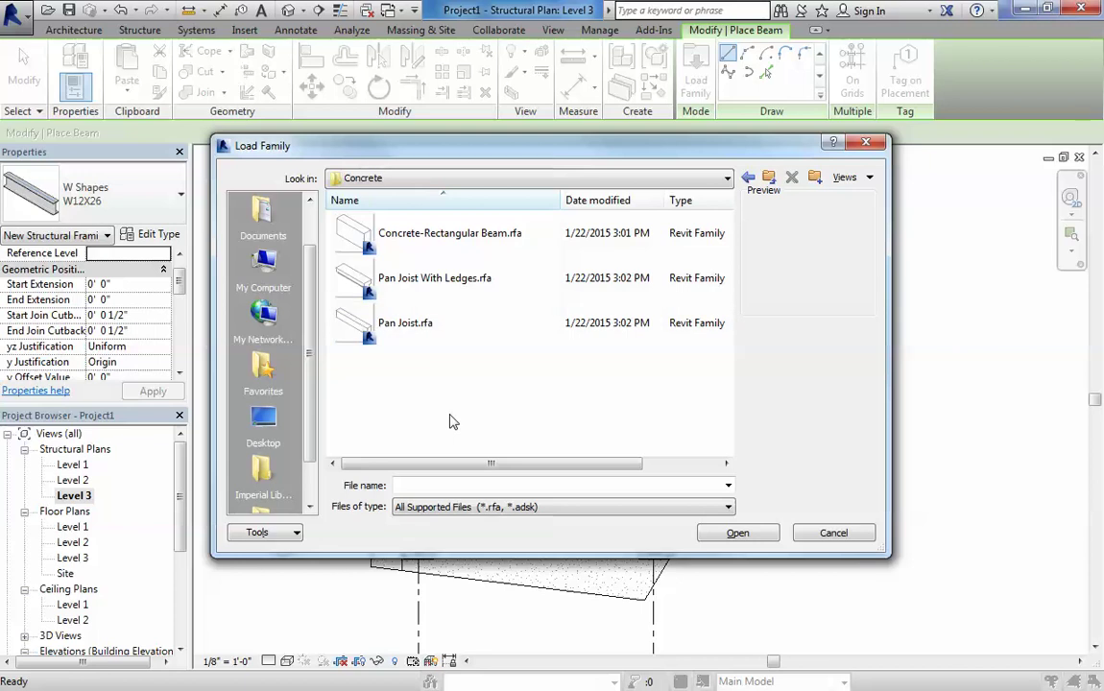
pyautogui.click(429, 238)
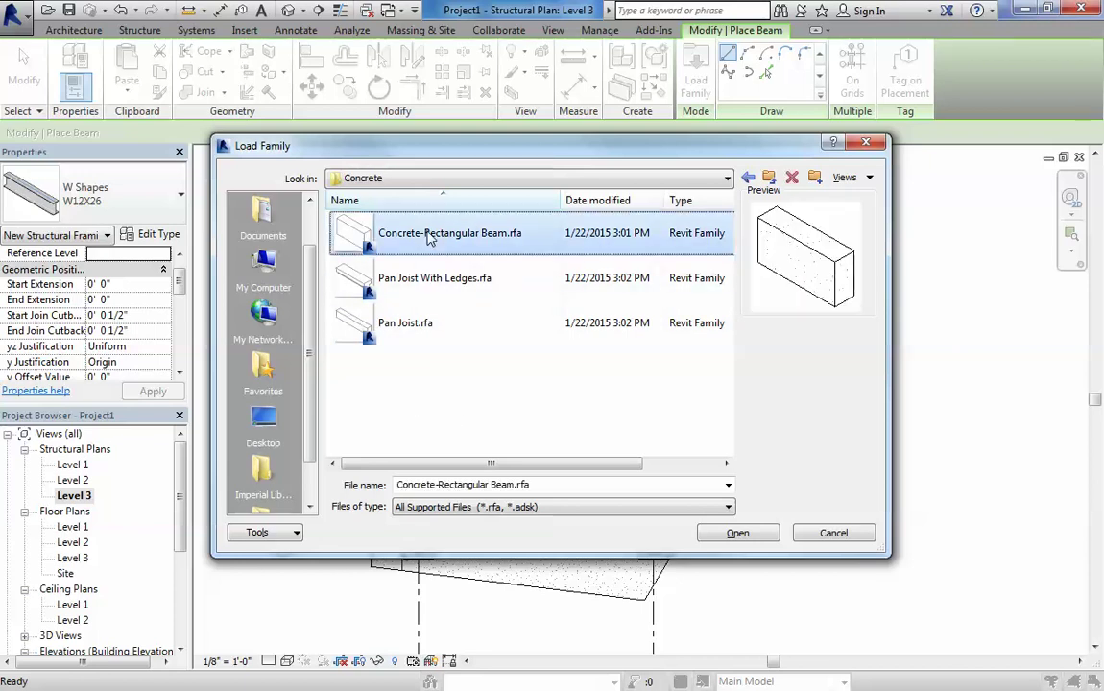
pyautogui.click(442, 279)
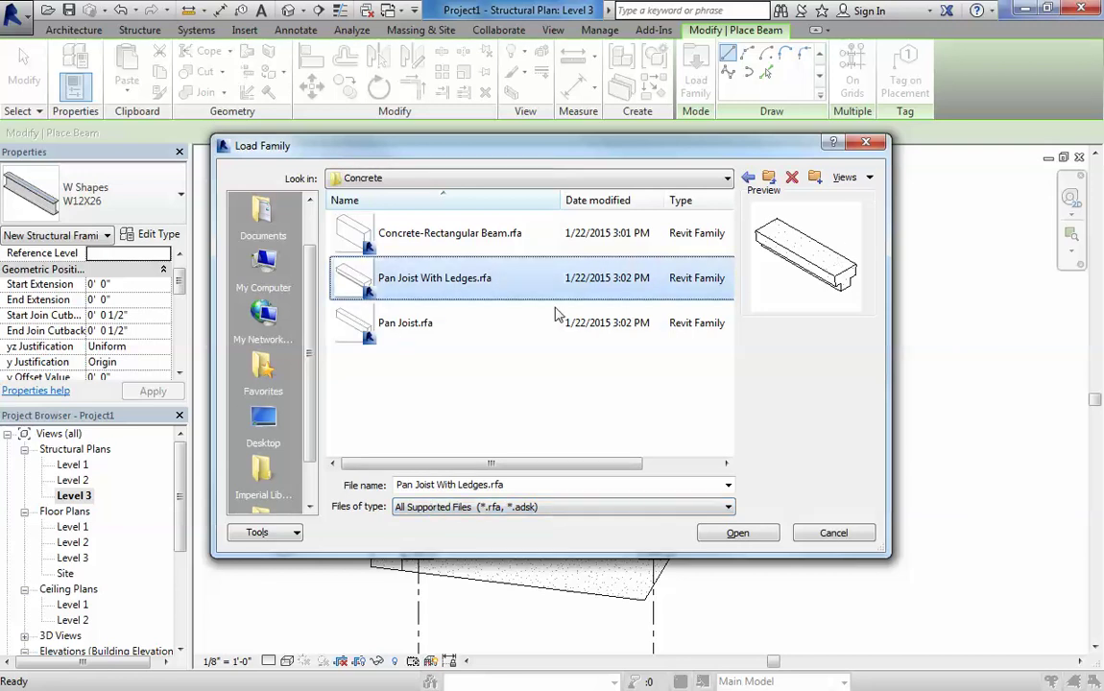
pyautogui.click(393, 323)
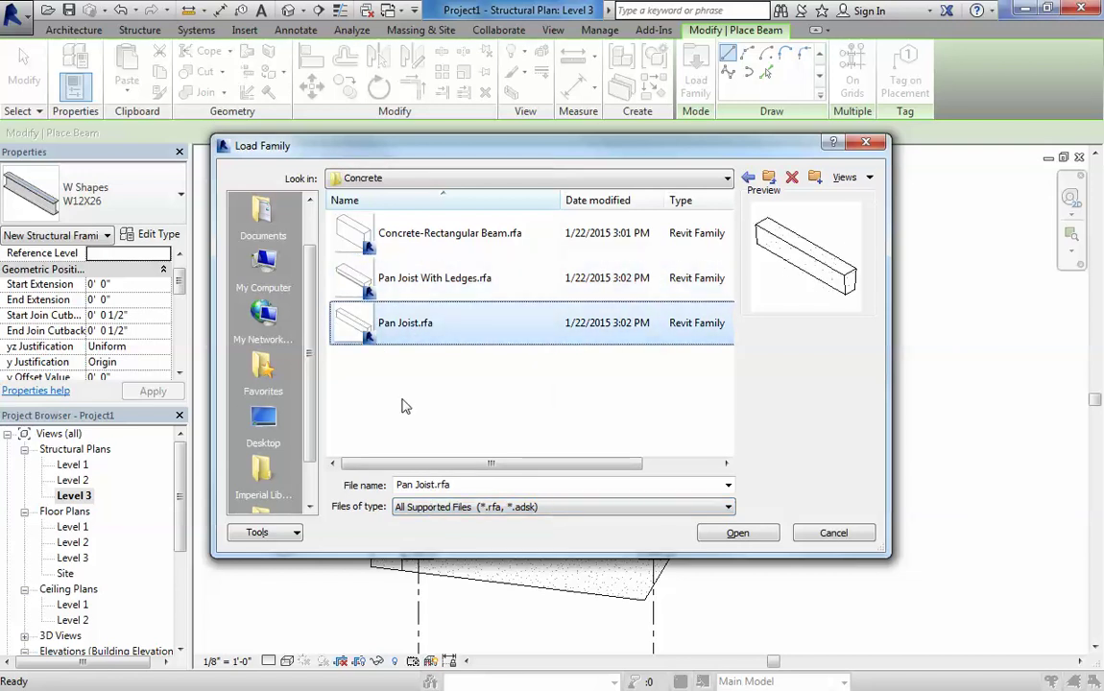
pyautogui.doubleClick(440, 232)
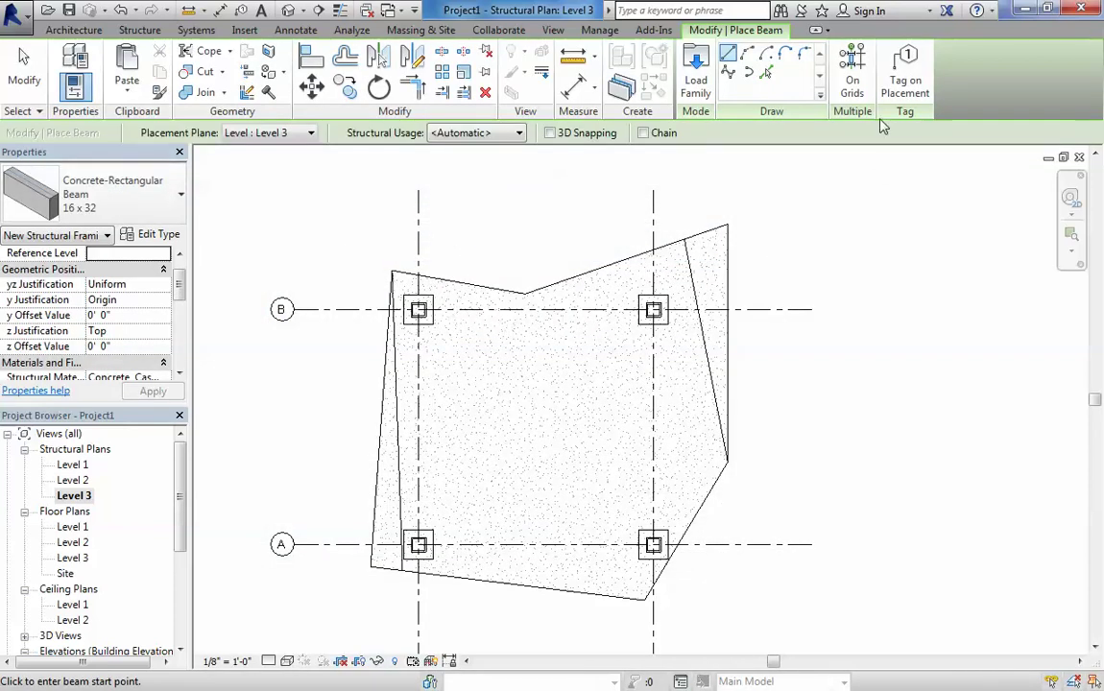
# Use On Grids to place 16 x 32 concrete beams along grids A, B, 1 and 2
pyautogui.click(852, 75)
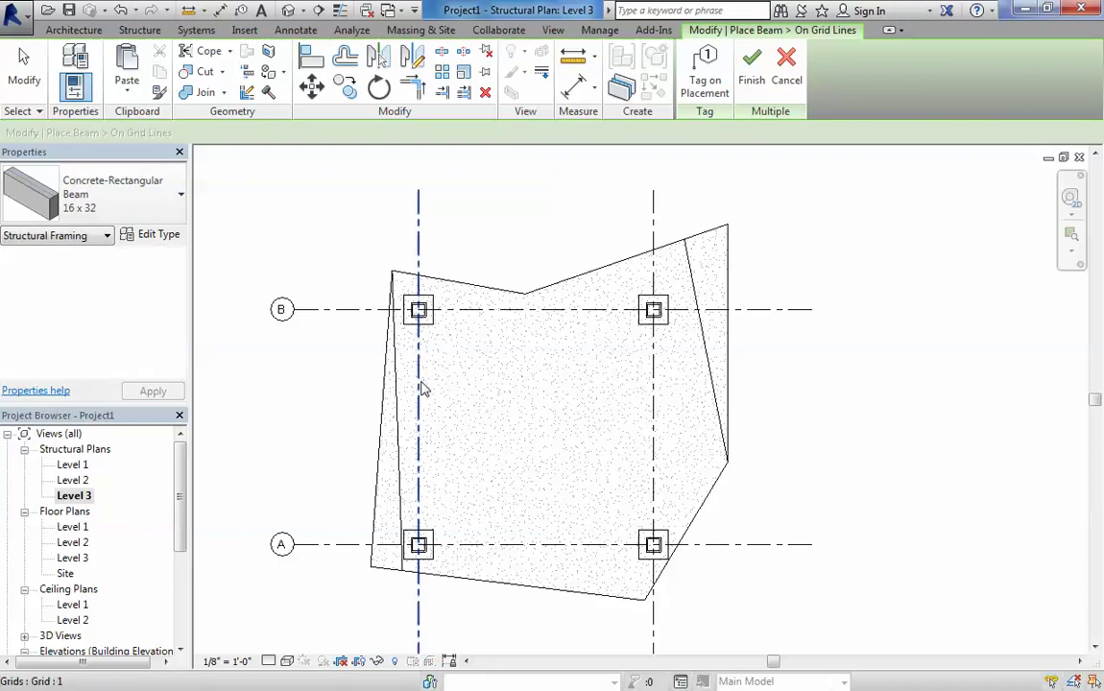
pyautogui.click(786, 66)
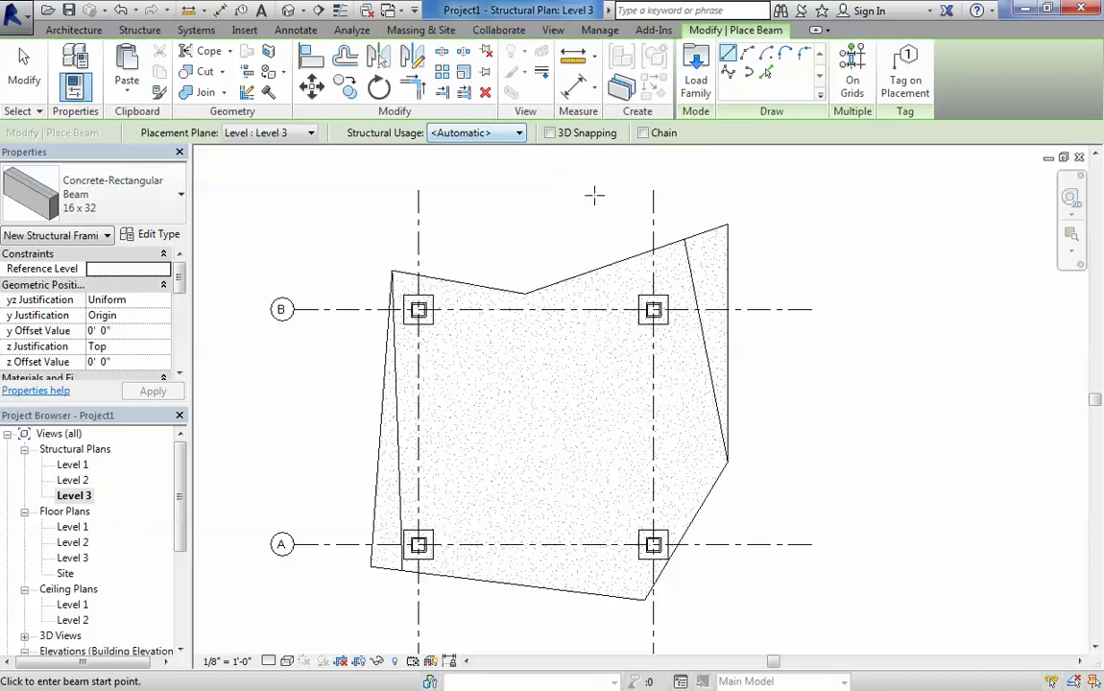
pyautogui.scroll(-1, 619, 231)
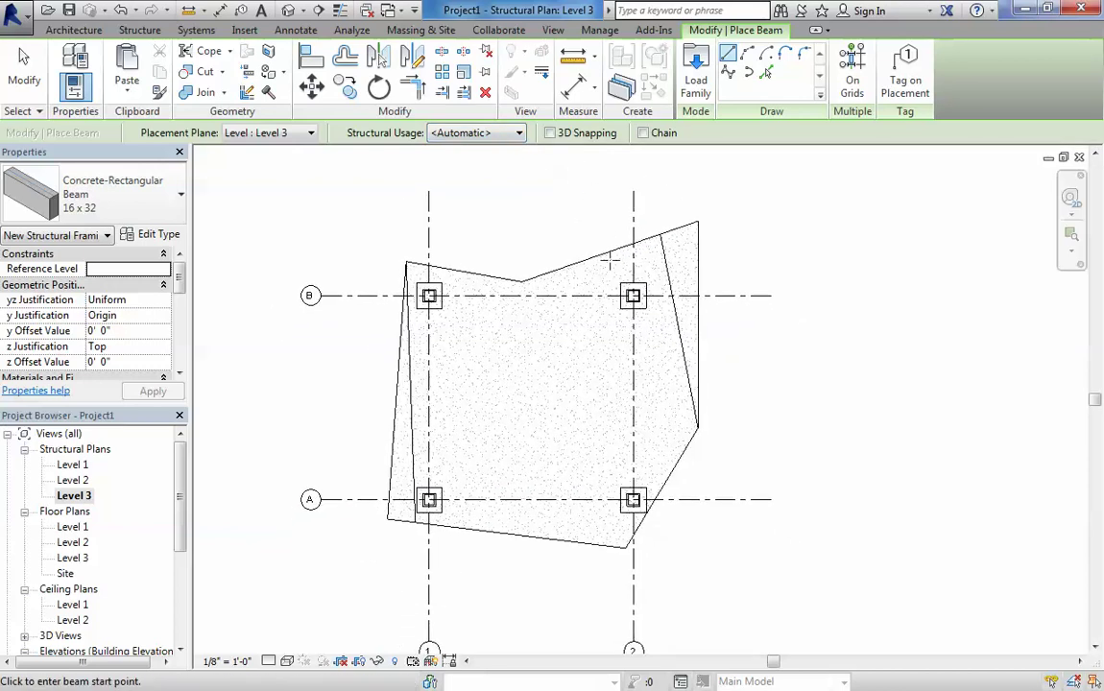
pyautogui.click(853, 75)
pyautogui.click(430, 351)
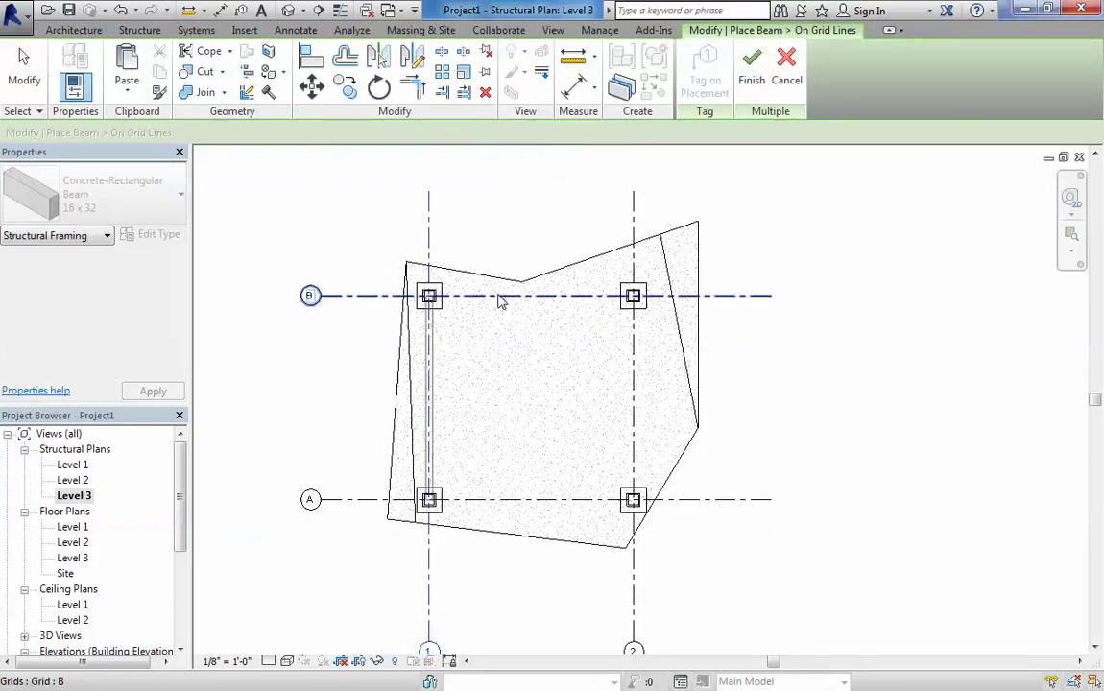
pyautogui.click(495, 500)
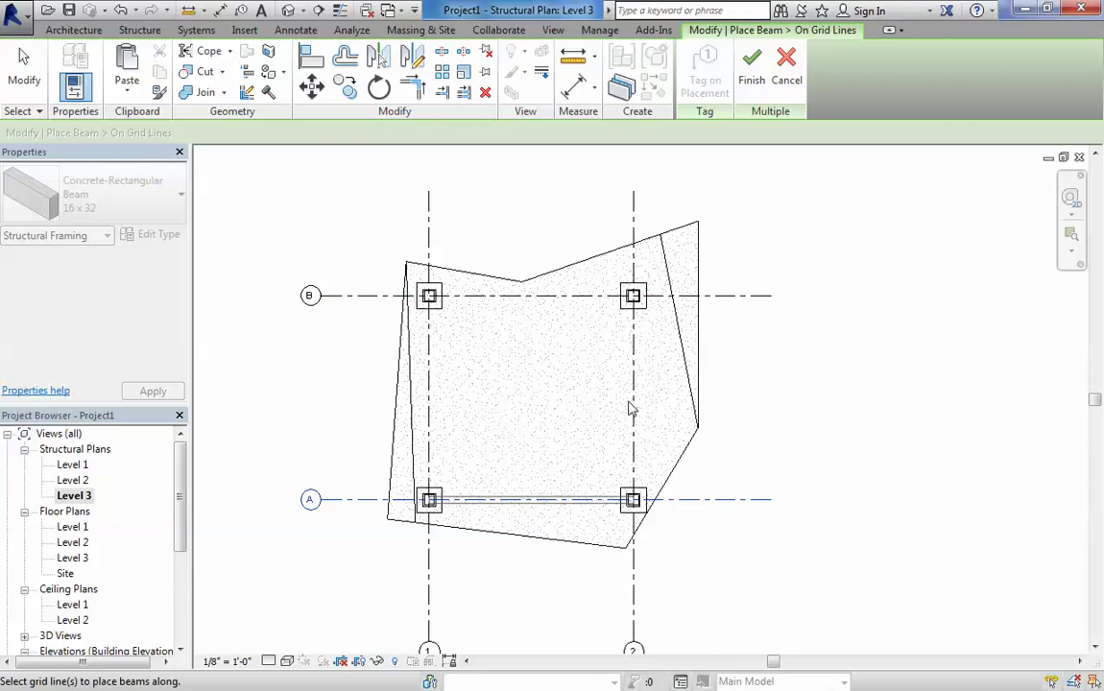
pyautogui.keyDown('ctrl'); pyautogui.click(577, 324); pyautogui.keyUp('ctrl')
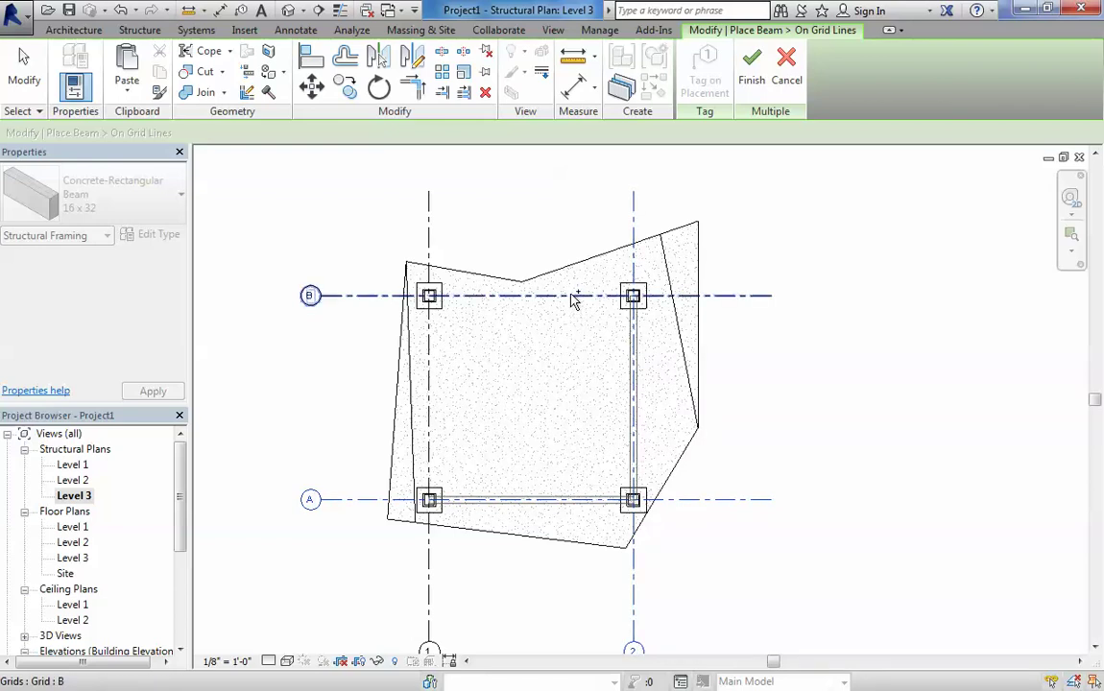
pyautogui.keyDown('ctrl'); pyautogui.click(572, 299); pyautogui.keyUp('ctrl')
pyautogui.keyDown('ctrl'); pyautogui.click(431, 350); pyautogui.keyUp('ctrl')
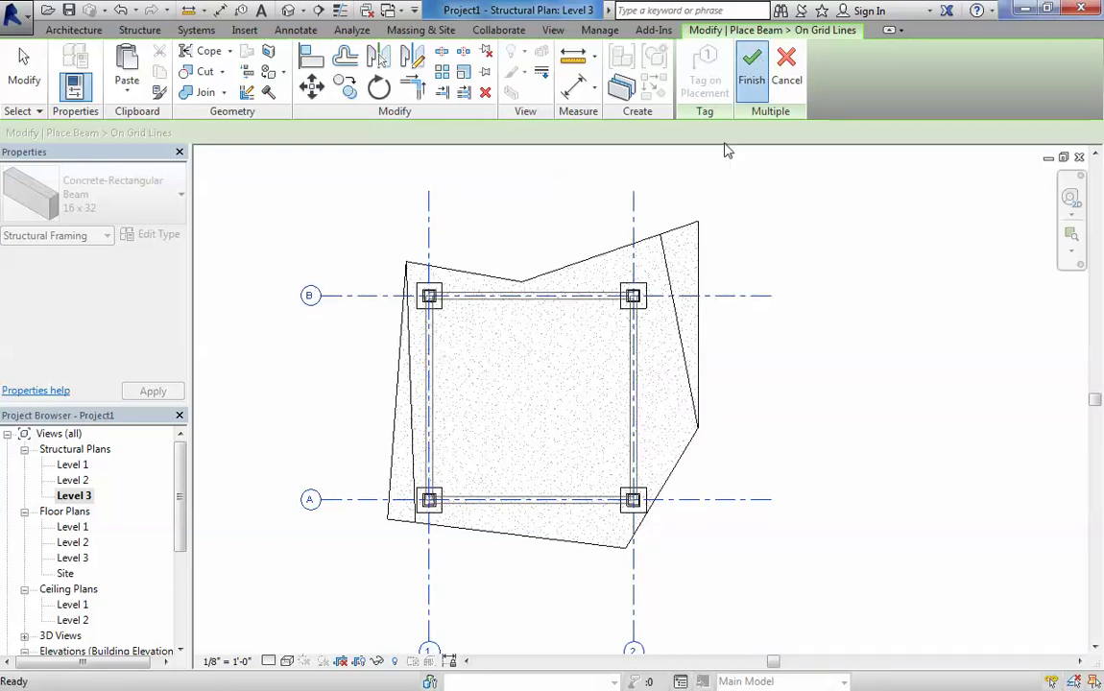
# Finish the grid beams and orbit the 3D view to see them beneath the slab
pyautogui.click(288, 10)
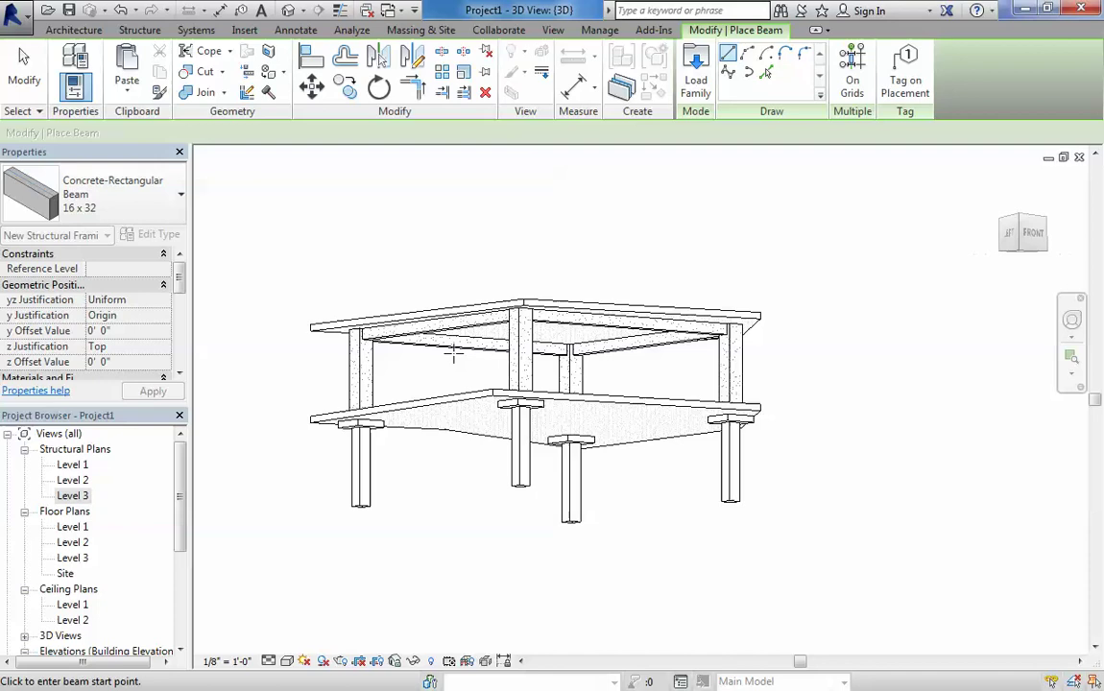
pyautogui.scroll(3, 454, 354)
pyautogui.moveTo(357, 380)
pyautogui.keyDown('shift'); pyautogui.mouseDown(button='middle')
pyautogui.moveTo(365, 254)
pyautogui.moveTo(448, 306)
pyautogui.mouseUp(button='middle'); pyautogui.keyUp('shift')
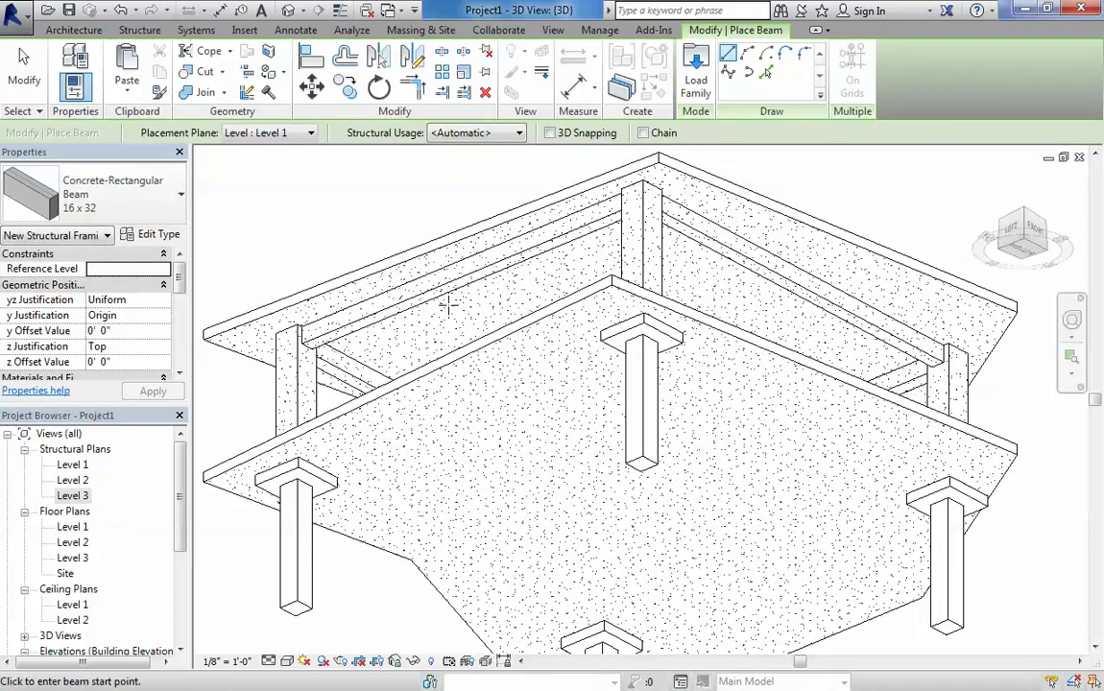
pyautogui.scroll(2, 447, 305)
pyautogui.moveTo(357, 357)
pyautogui.keyDown('shift'); pyautogui.mouseDown(button='middle')
pyautogui.moveTo(439, 377)
pyautogui.moveTo(434, 397)
pyautogui.moveTo(453, 382)
pyautogui.mouseUp(button='middle'); pyautogui.keyUp('shift')
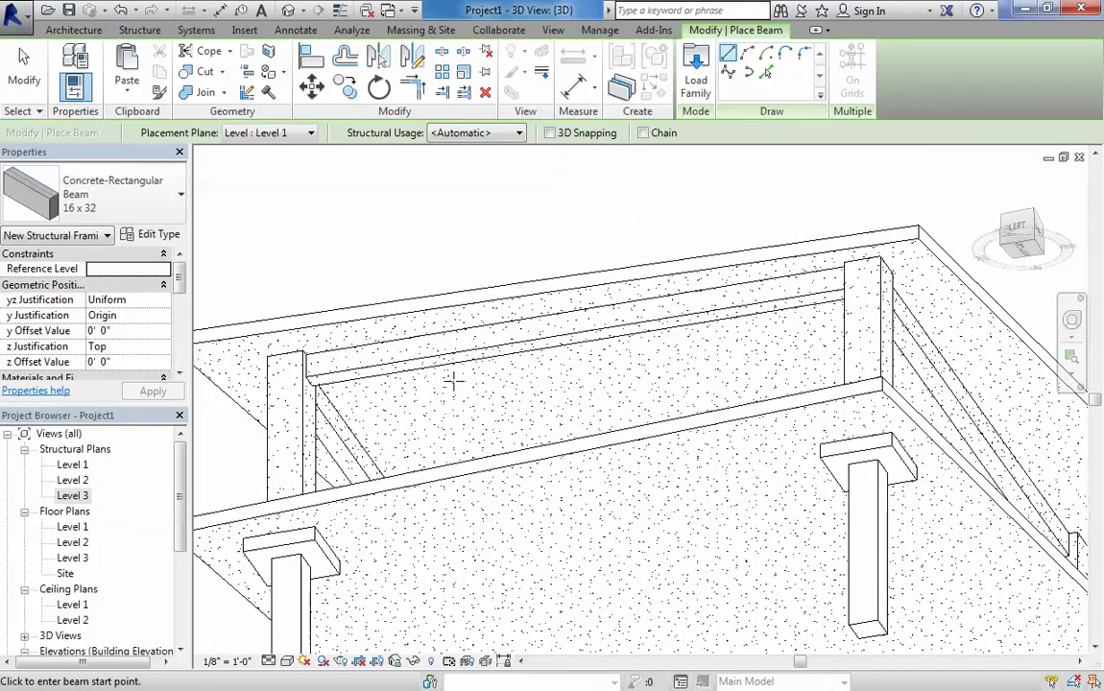
pyautogui.press('Escape')
pyautogui.press('Escape')
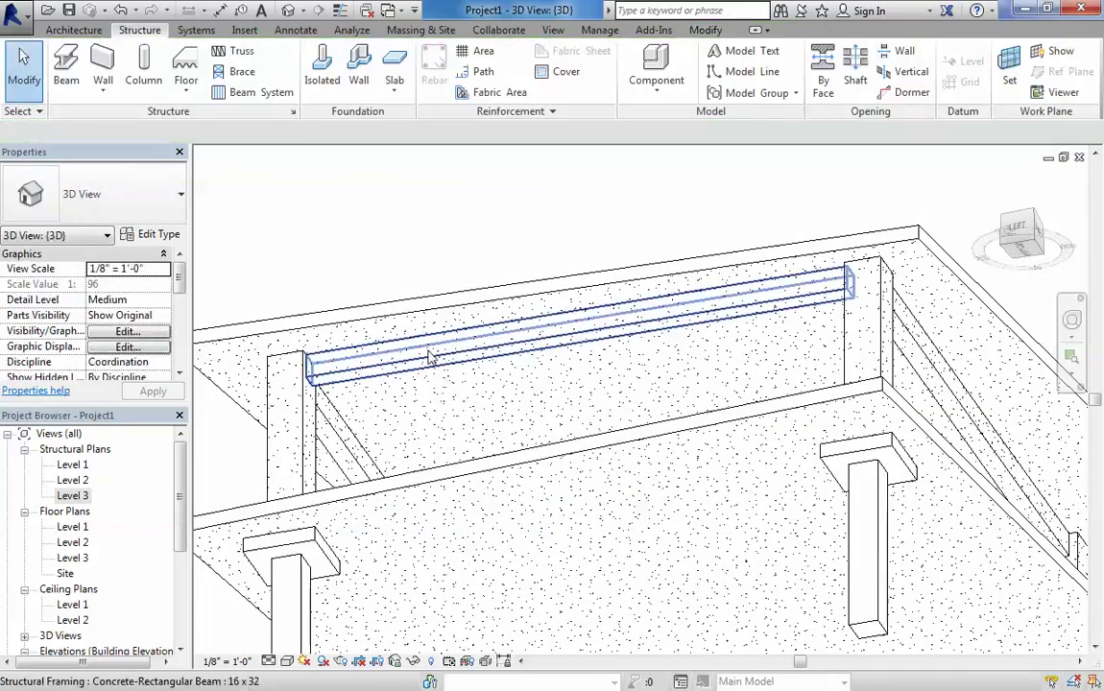
# Select the slab-edge beam and open its 16 x 32 type properties
pyautogui.click(431, 364)
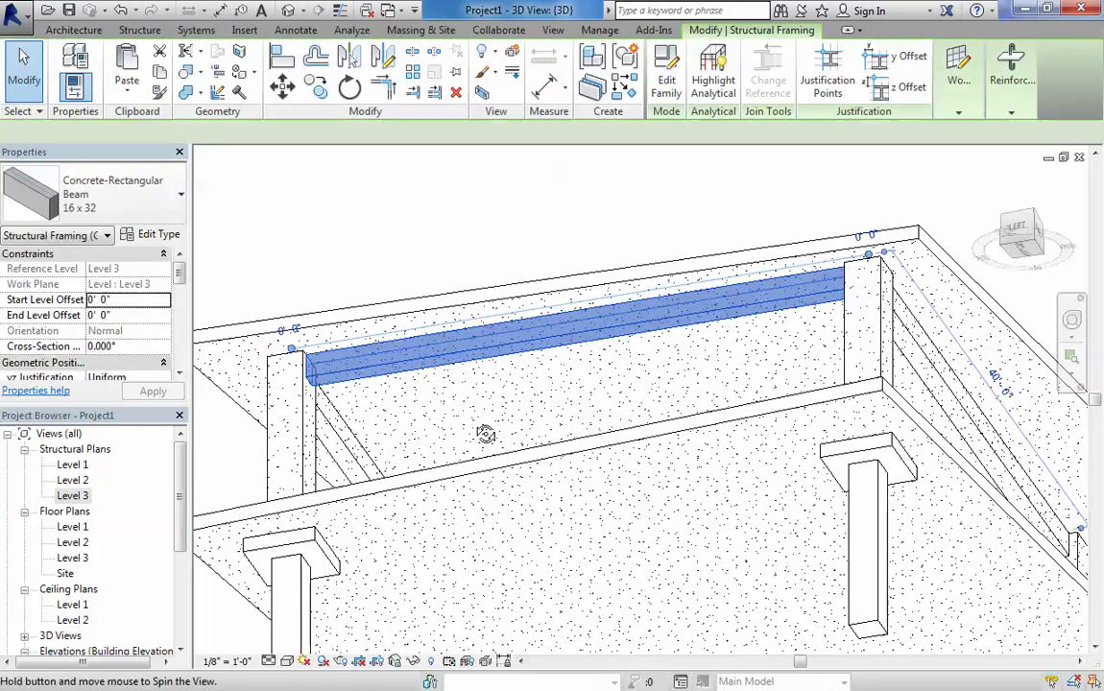
pyautogui.keyDown('shift'); pyautogui.moveTo(555, 435); pyautogui.dragTo(474, 429, button='middle'); pyautogui.keyUp('shift')
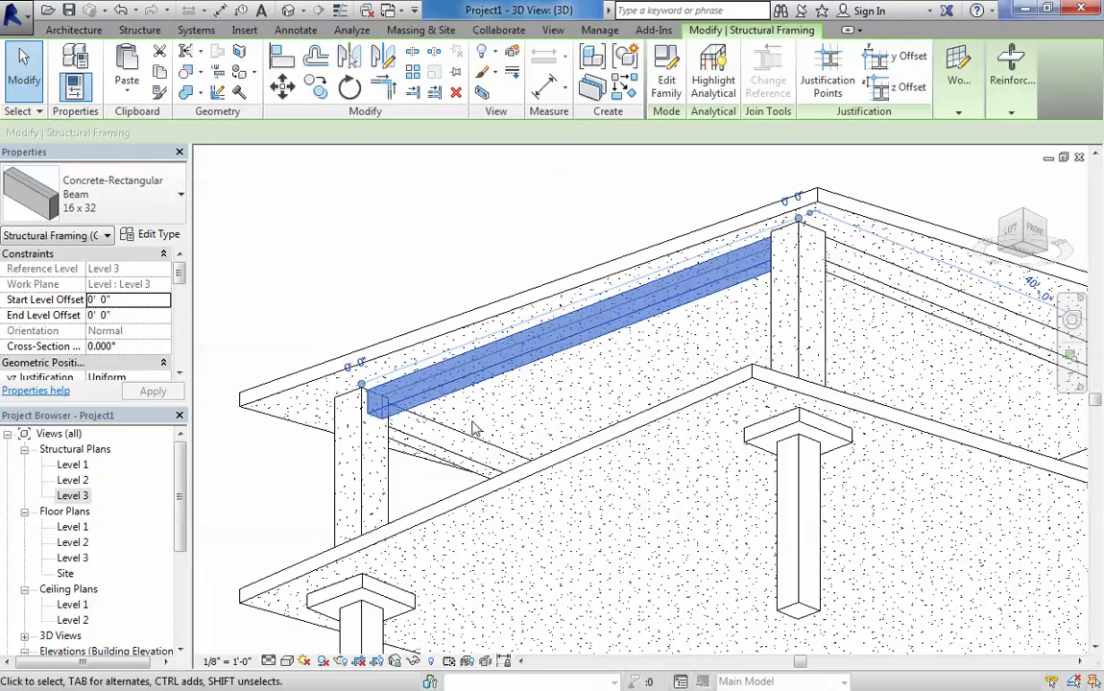
pyautogui.click(106, 192)
pyautogui.click(149, 222)
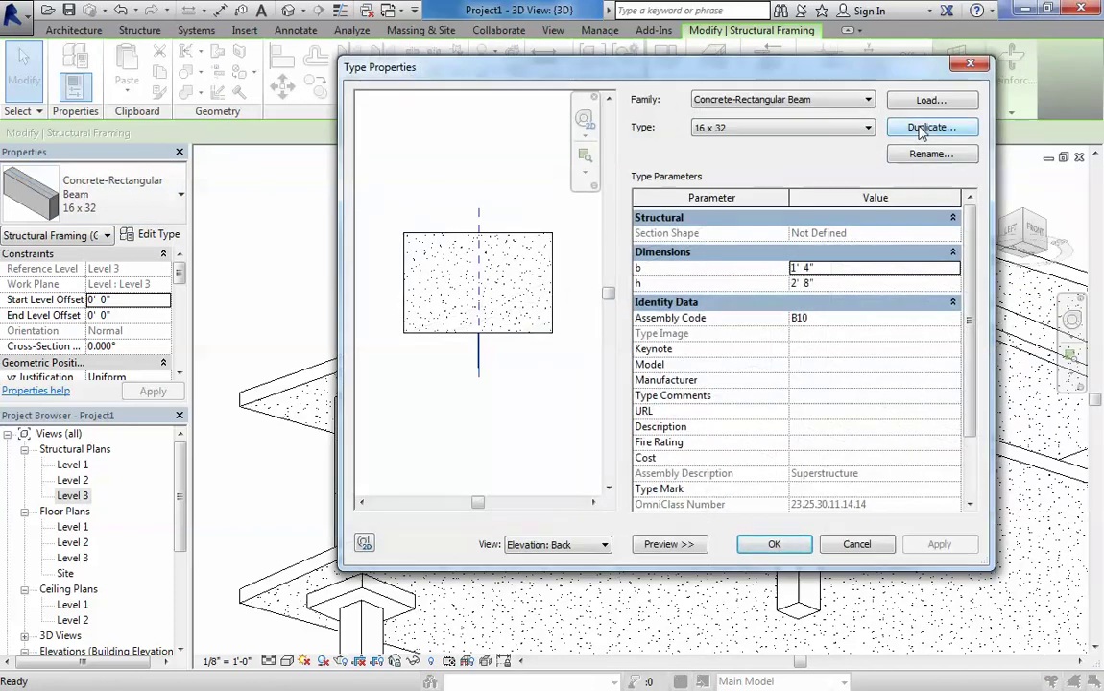
# Cancel duplicating the 16 x 32 beam type, leaving the beam type unchanged
pyautogui.click(921, 132)
pyautogui.write('16 x 33')
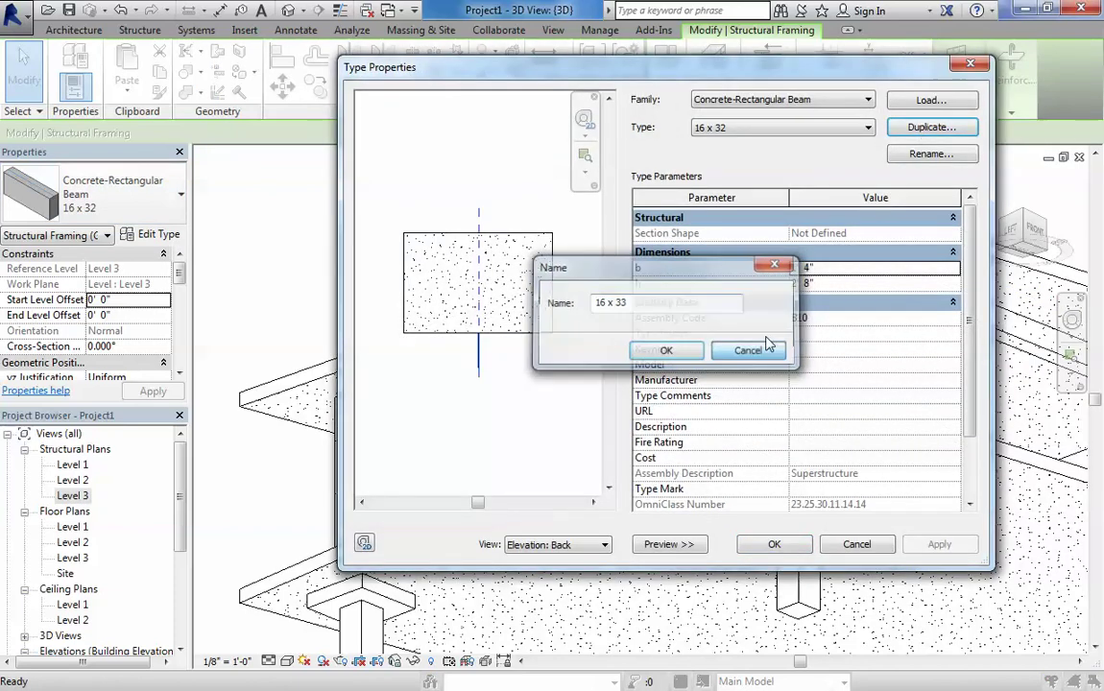
pyautogui.click(749, 349)
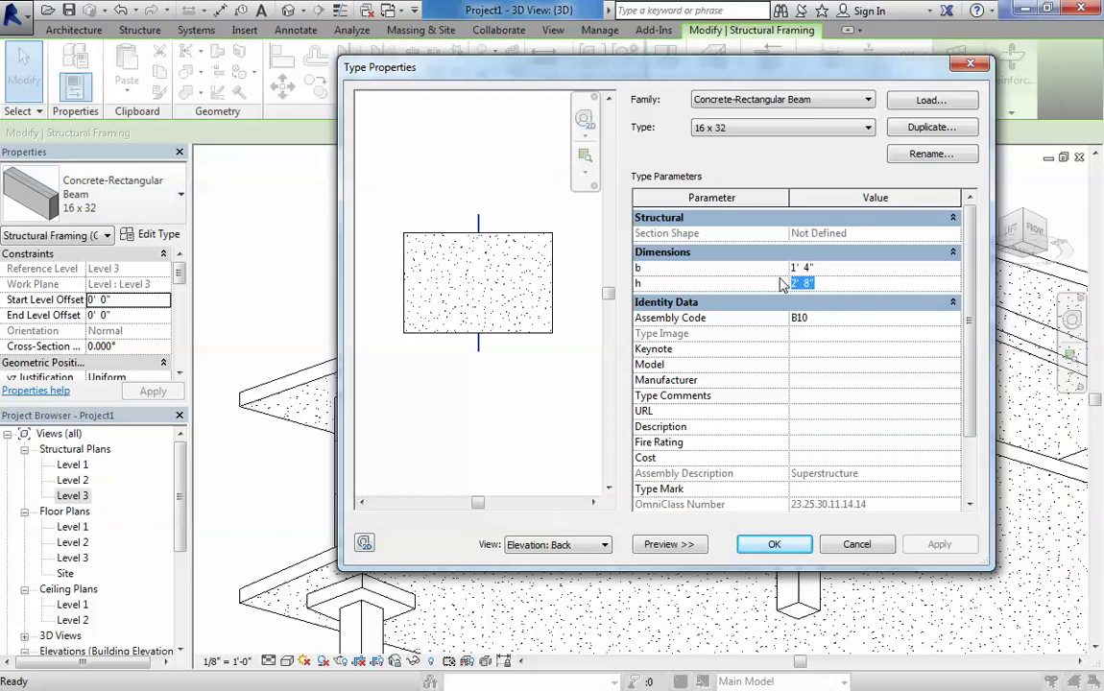
pyautogui.click(978, 68)
pyautogui.keyDown('shift'); pyautogui.moveTo(576, 384); pyautogui.dragTo(445, 290, button='middle'); pyautogui.keyUp('shift')
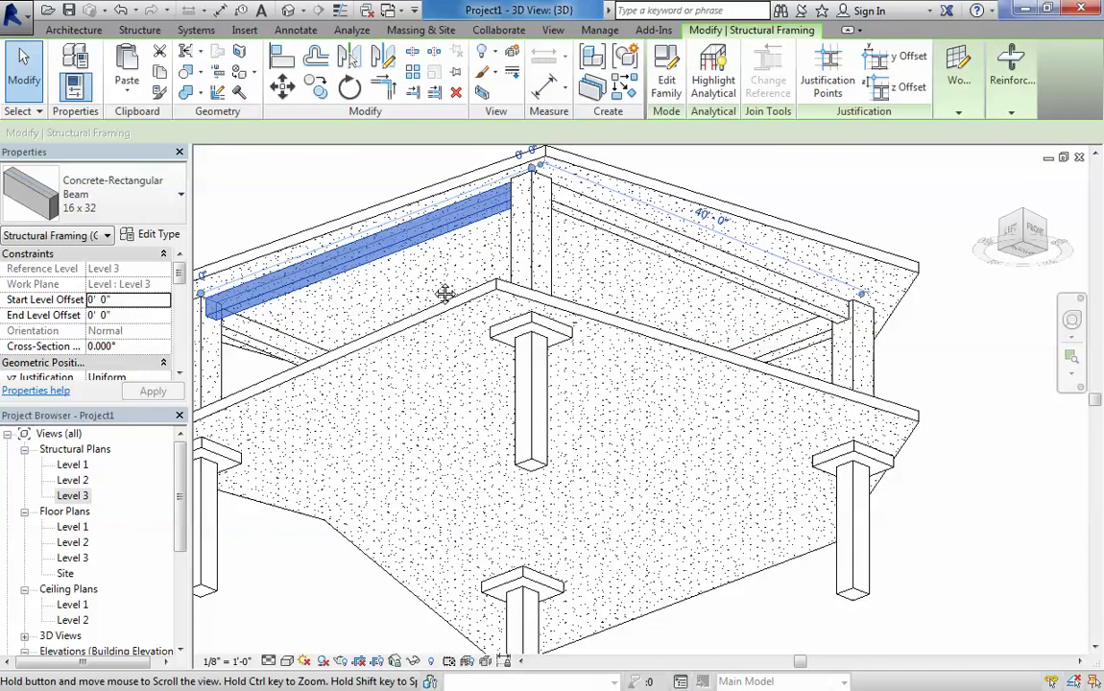
pyautogui.click(589, 224)
pyautogui.keyDown('shift'); pyautogui.moveTo(588, 223); pyautogui.dragTo(596, 300, button='middle'); pyautogui.keyUp('shift')
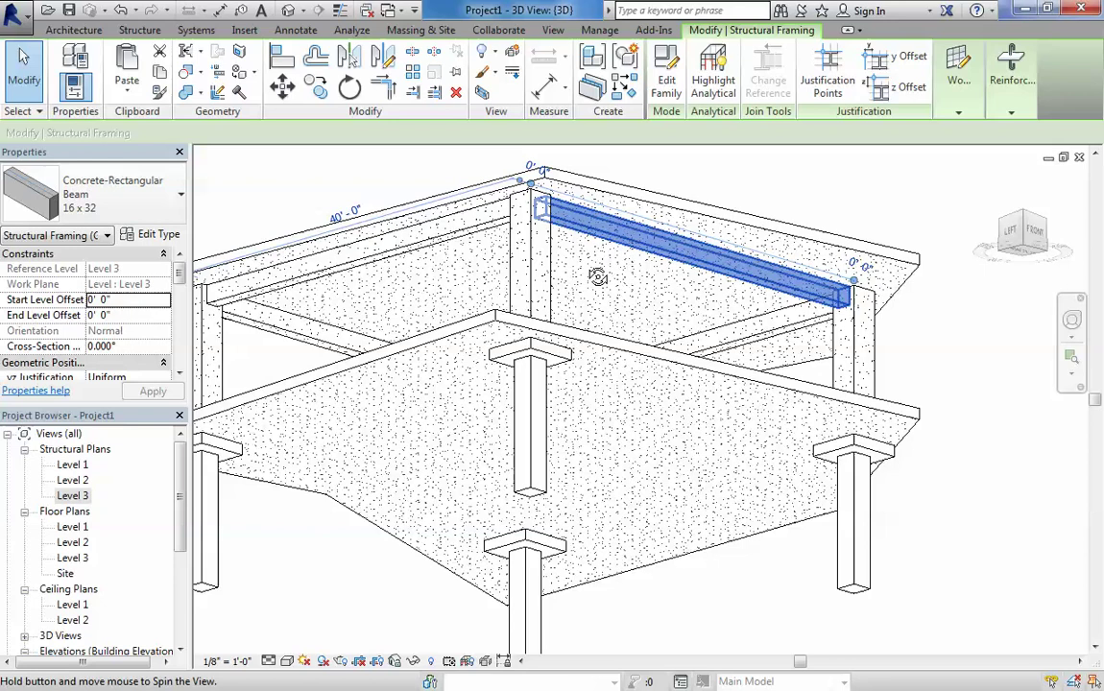
pyautogui.press('Escape')
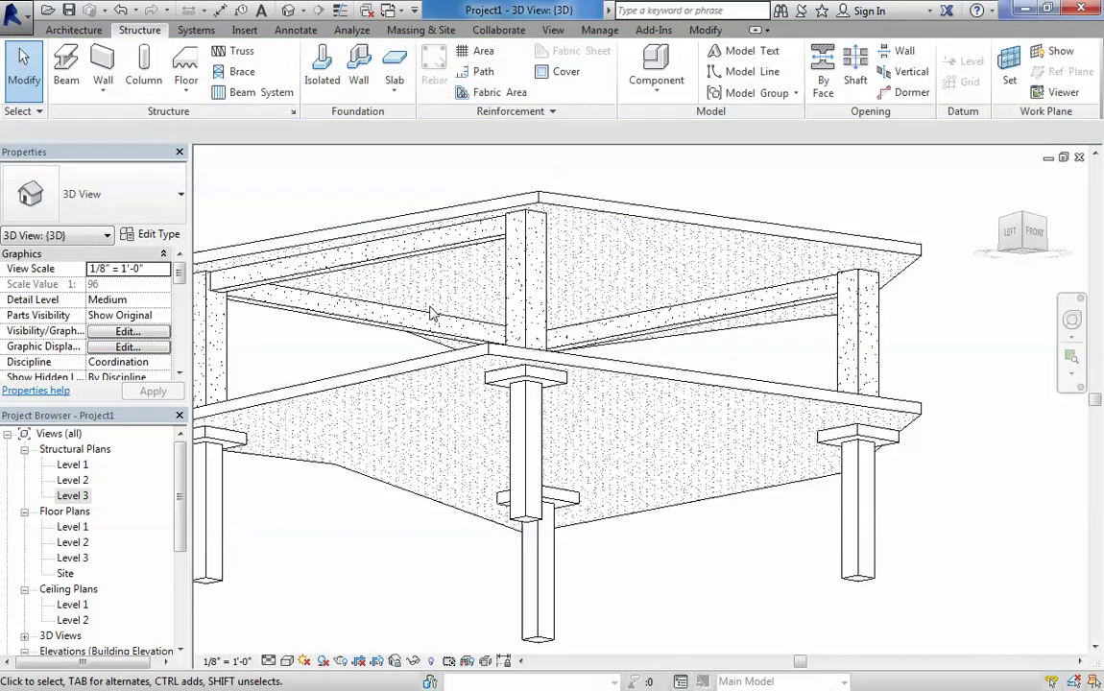
pyautogui.click(304, 402)
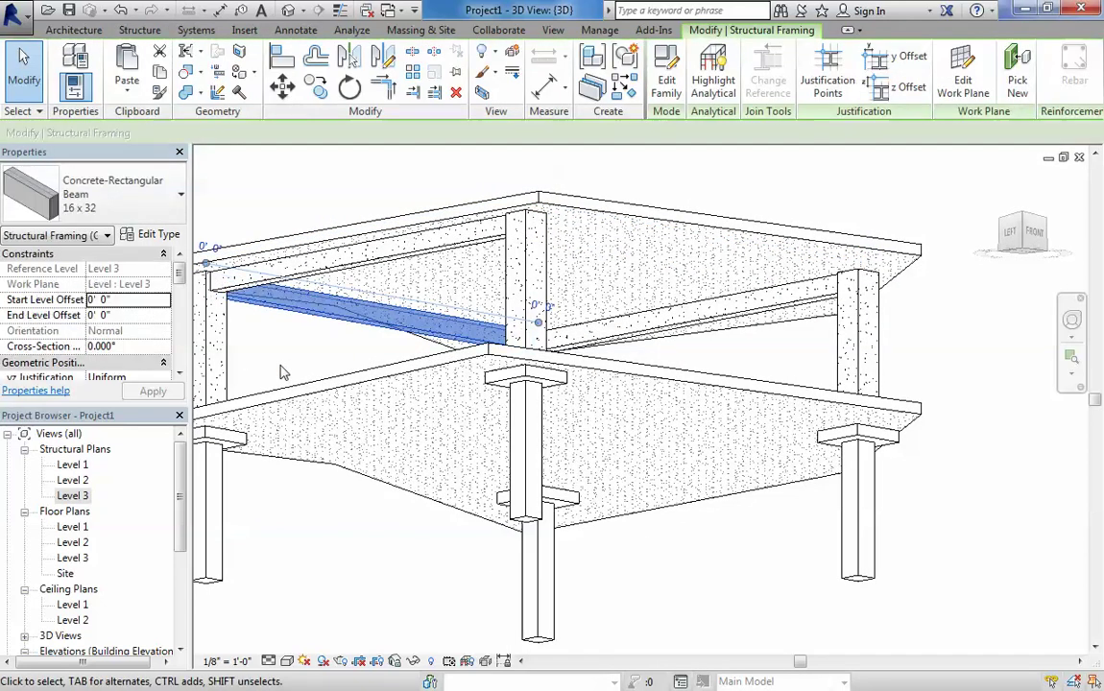
pyautogui.press('Escape')
pyautogui.scroll(-3, 524, 293)
pyautogui.moveTo(524, 293)
pyautogui.keyDown('shift'); pyautogui.mouseDown(button='middle')
pyautogui.moveTo(665, 212)
pyautogui.moveTo(683, 185)
pyautogui.mouseUp(button='middle'); pyautogui.keyUp('shift')
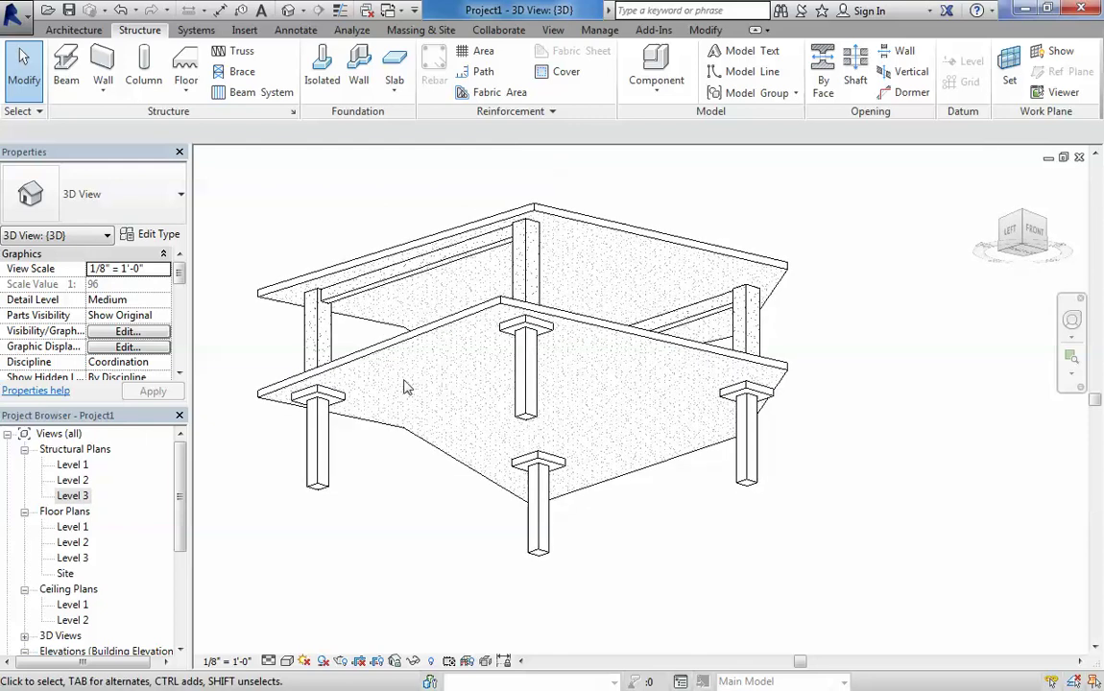
pyautogui.scroll(3, 496, 411)
pyautogui.moveTo(506, 334)
pyautogui.mouseDown(button='middle')
pyautogui.moveTo(634, 277)
pyautogui.moveTo(599, 269)
pyautogui.mouseUp(button='middle')
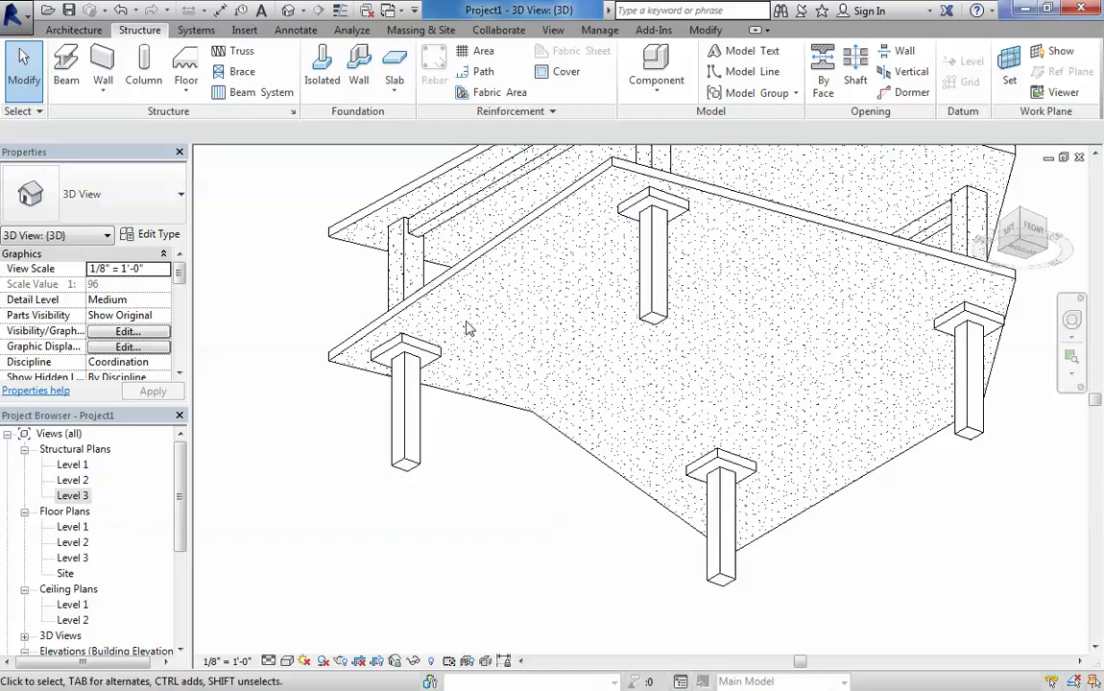
pyautogui.scroll(-2, 288, 528)
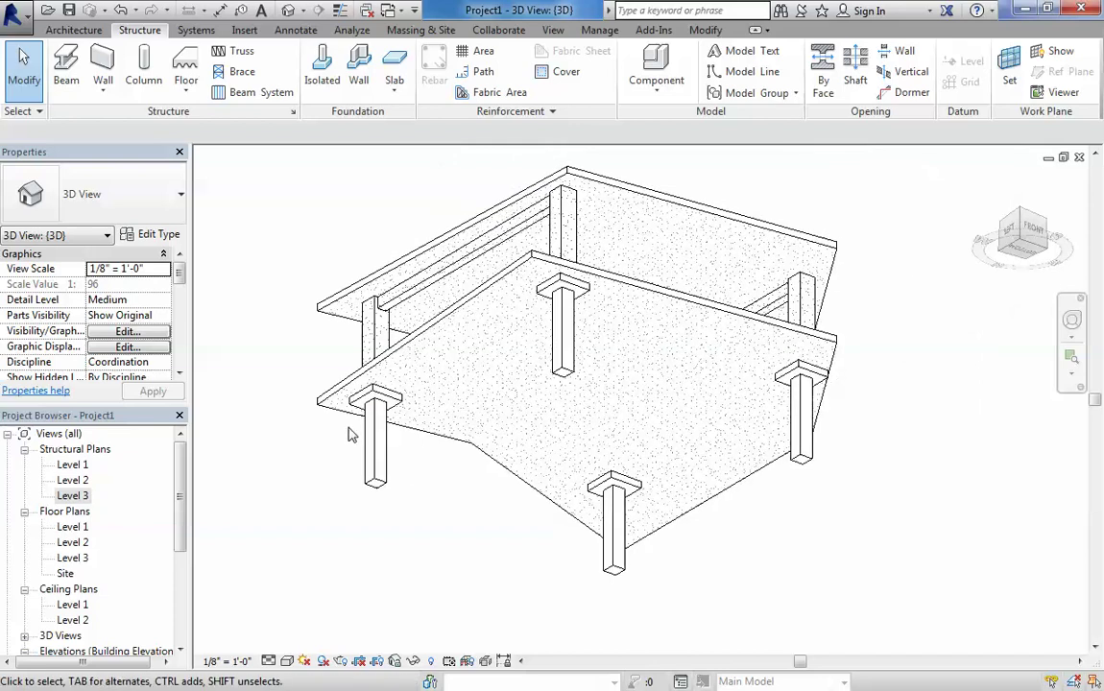
pyautogui.scroll(1, 349, 435)
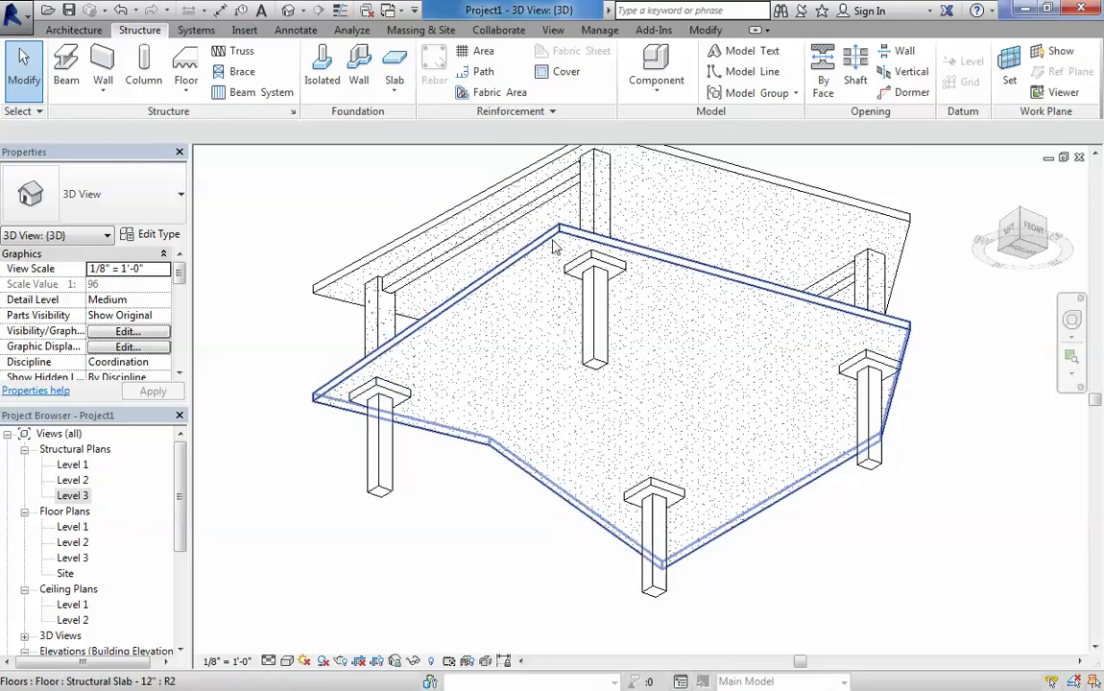
pyautogui.moveTo(578, 249); pyautogui.dragTo(472, 378, button='middle')
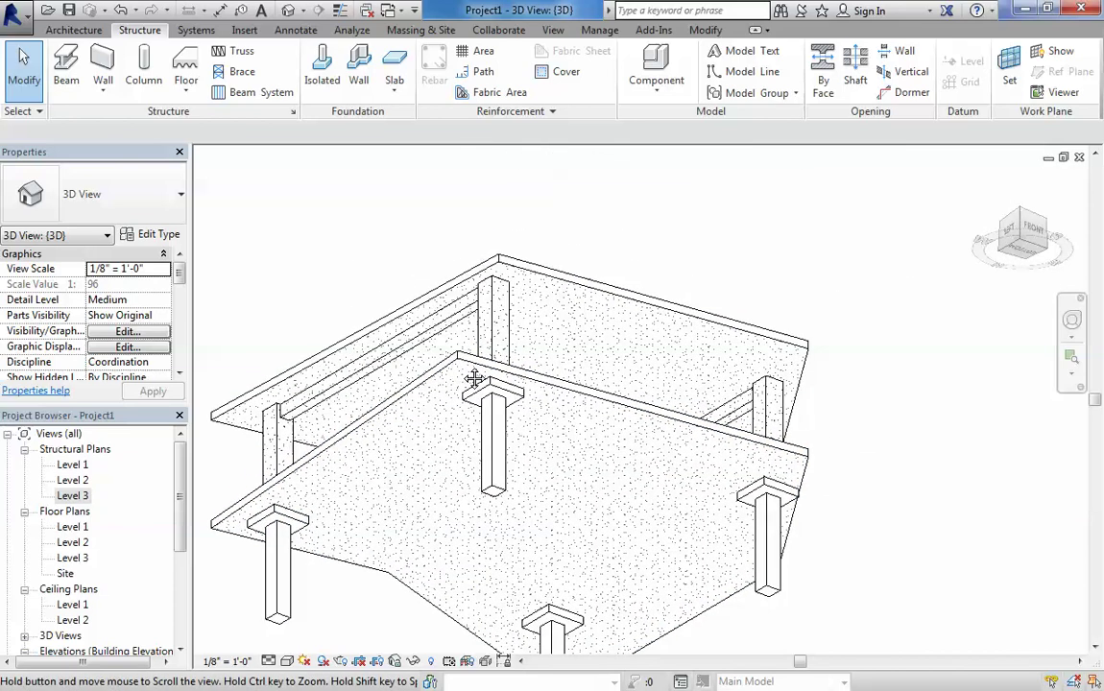
pyautogui.click(434, 336)
pyautogui.keyDown('shift'); pyautogui.moveTo(434, 336); pyautogui.dragTo(648, 381, button='middle'); pyautogui.keyUp('shift')
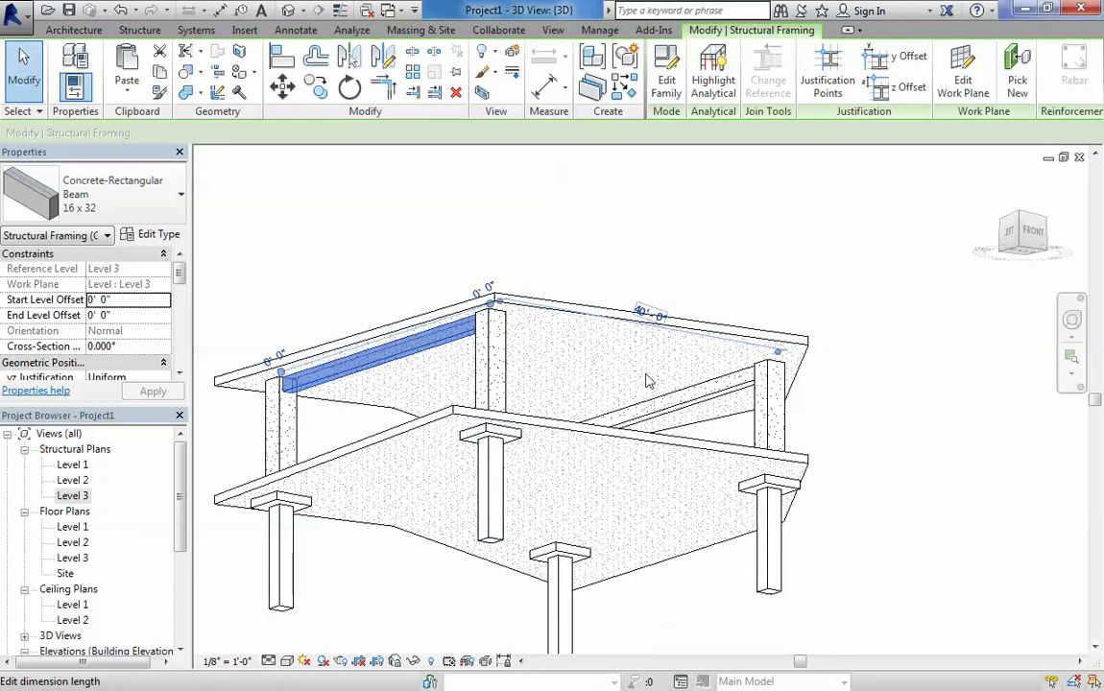
pyautogui.press('Escape')
pyautogui.click(725, 402)
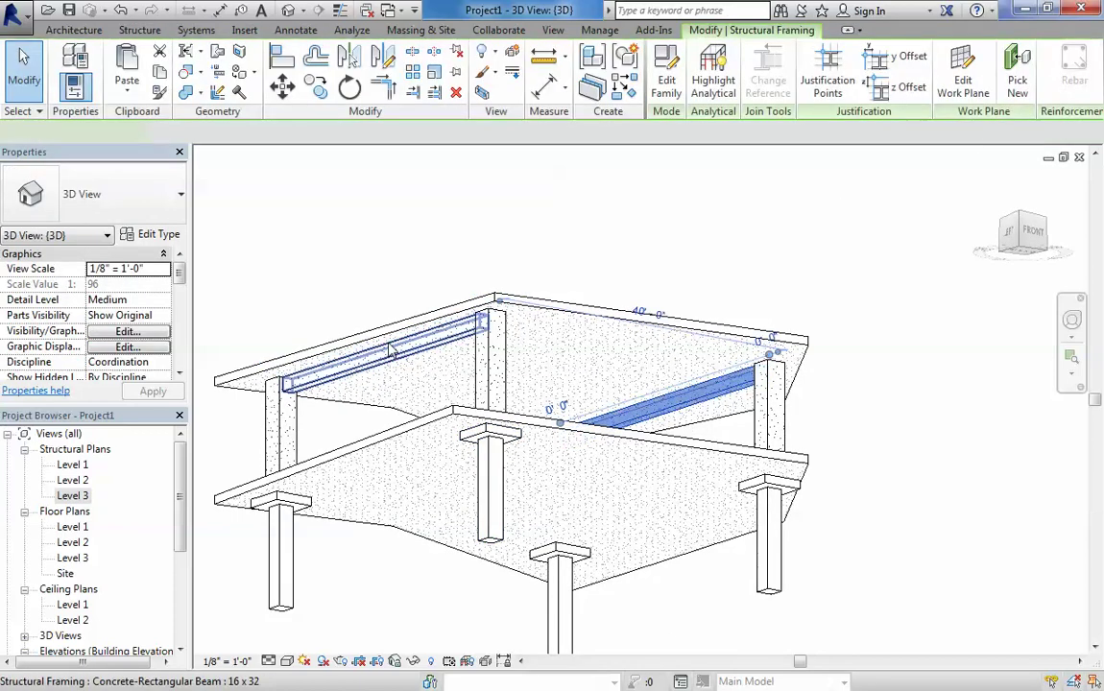
pyautogui.press('Escape')
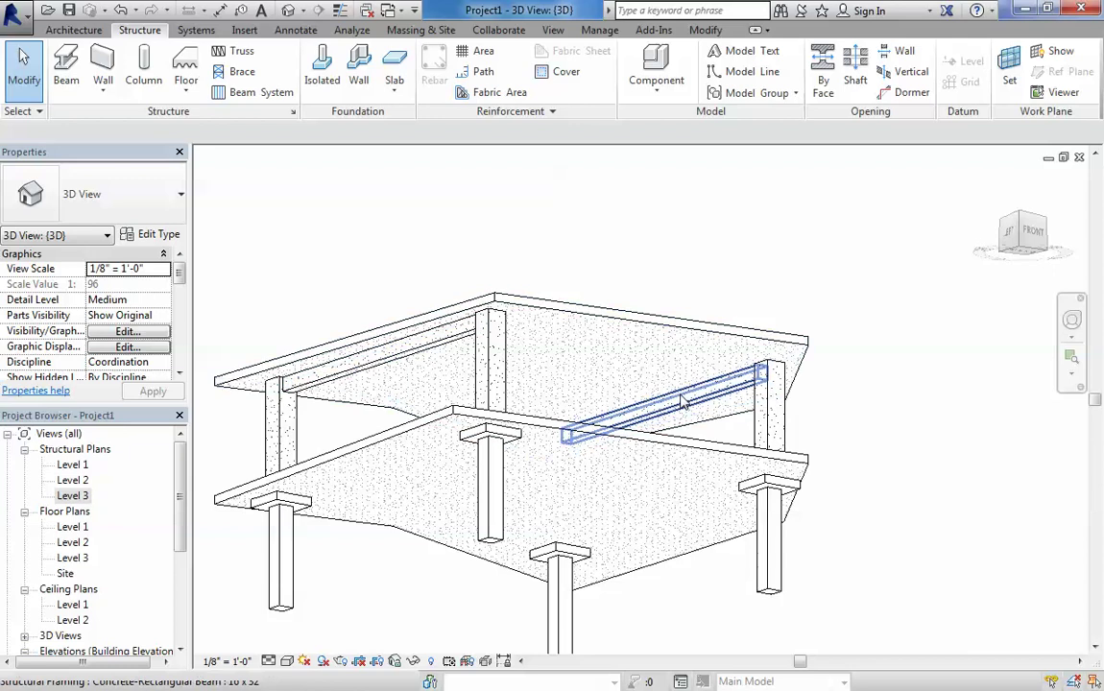
pyautogui.moveTo(574, 367)
pyautogui.keyDown('shift'); pyautogui.mouseDown(button='middle')
pyautogui.moveTo(498, 374)
pyautogui.moveTo(486, 419)
pyautogui.mouseUp(button='middle'); pyautogui.keyUp('shift')
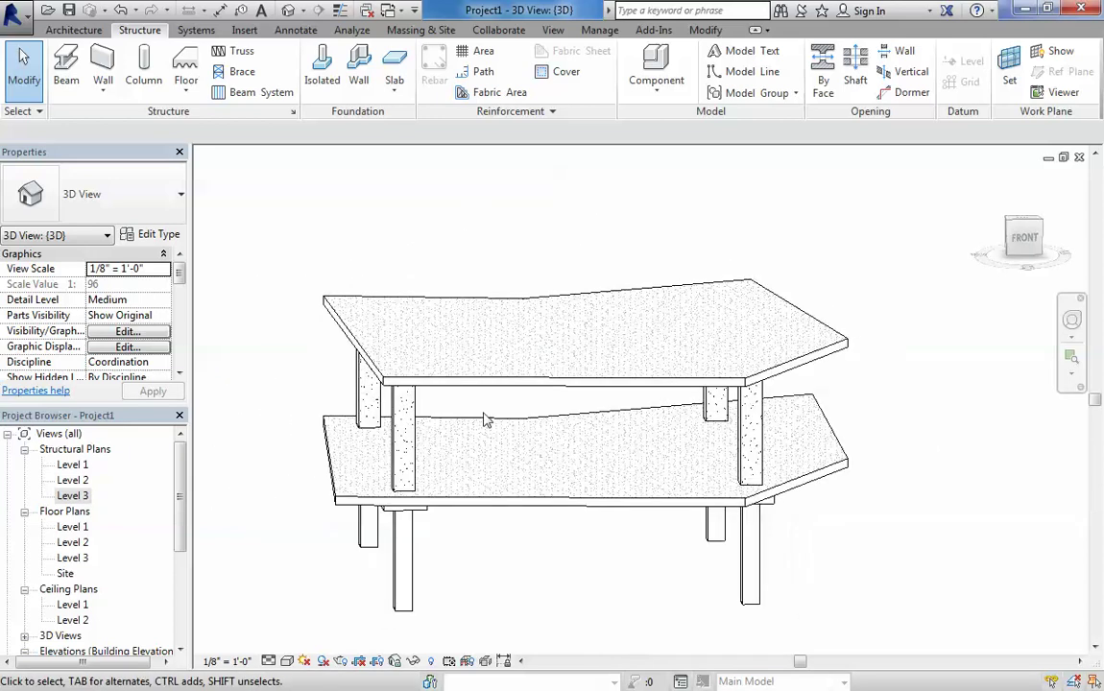
pyautogui.keyDown('shift'); pyautogui.moveTo(424, 369); pyautogui.dragTo(456, 300, button='middle'); pyautogui.keyUp('shift')
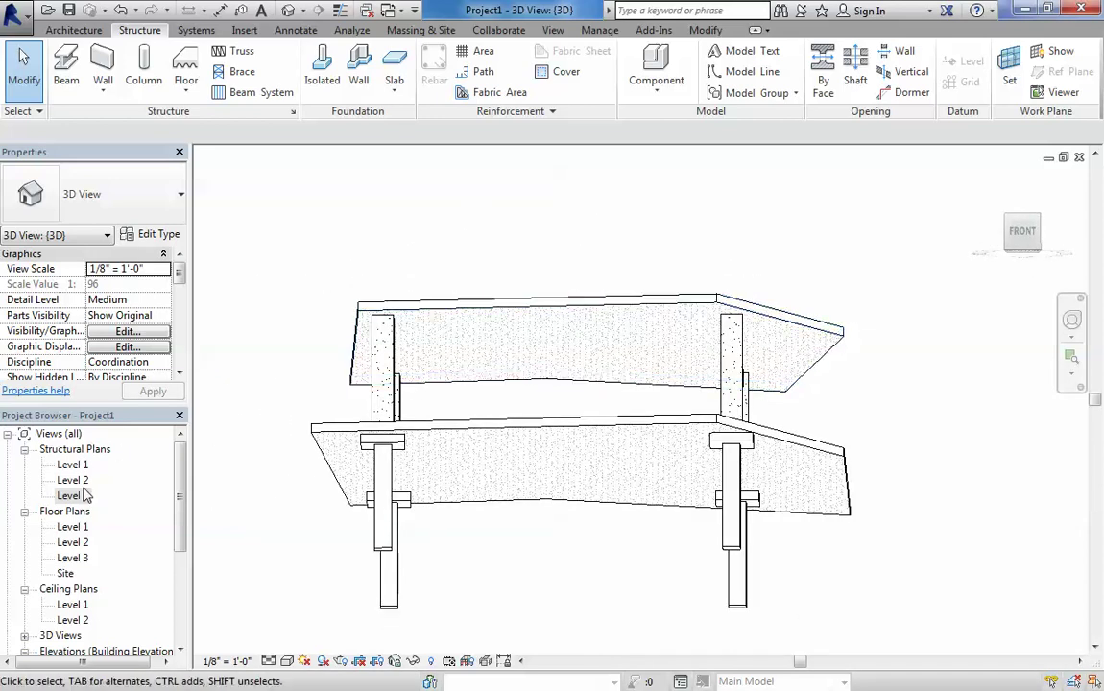
# Open the Level 3 structural plan and browse the Architecture and Structure tools
pyautogui.doubleClick(84, 495)
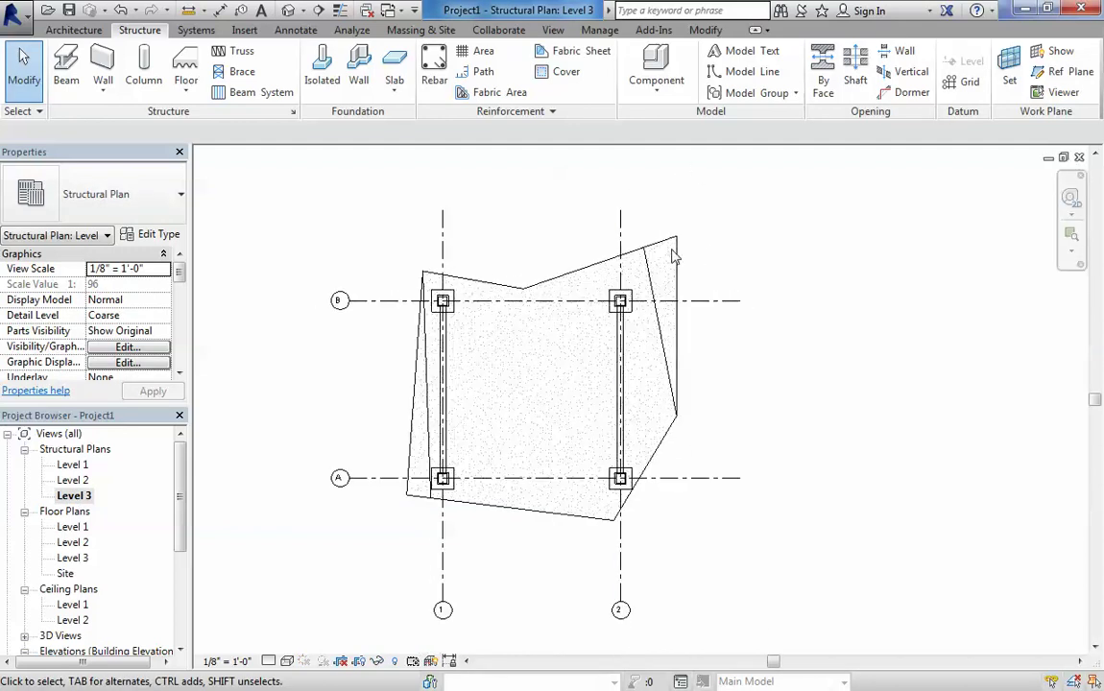
pyautogui.click(73, 30)
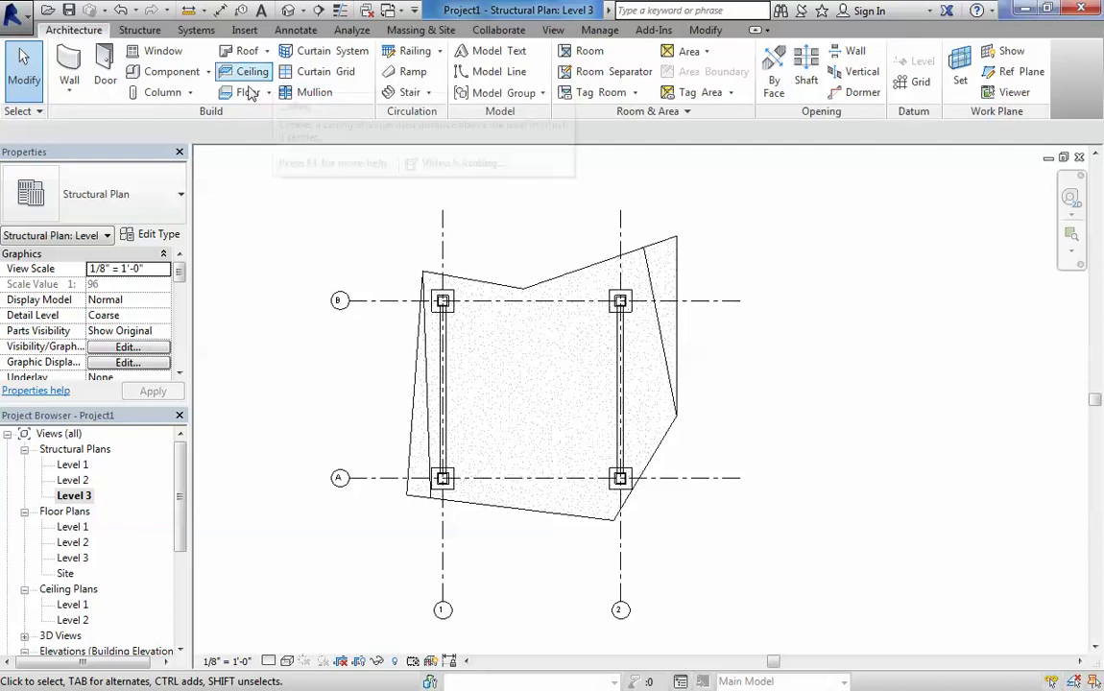
pyautogui.click(139, 30)
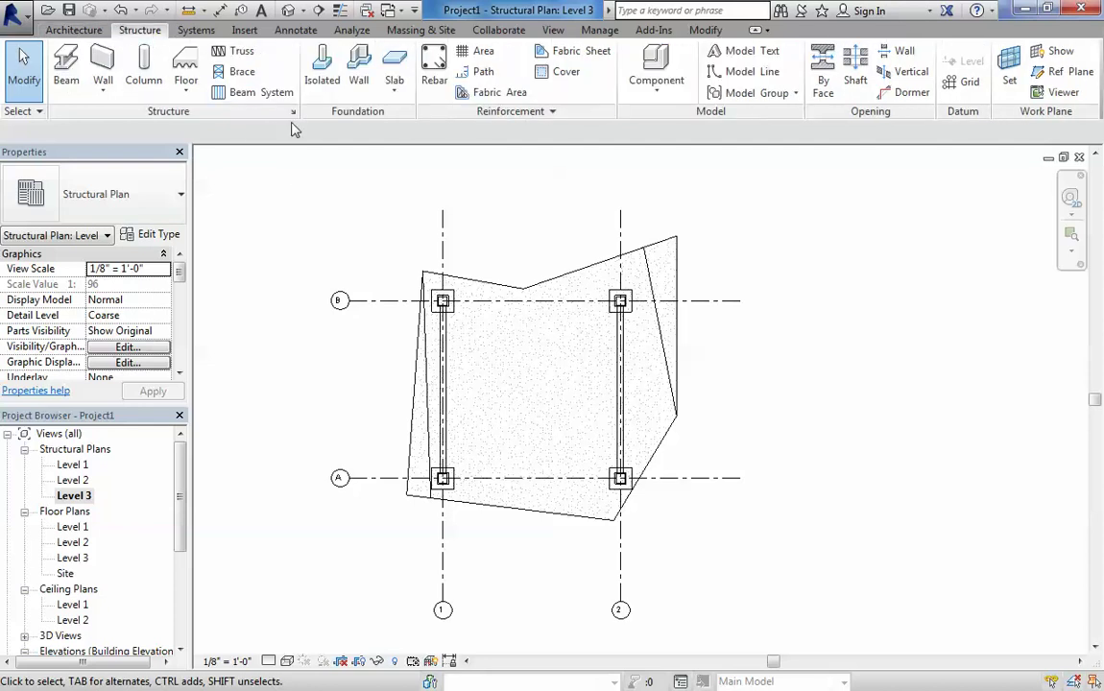
# Sketch a rectangular beam system boundary from the top-left to the bottom-right column
pyautogui.click(248, 93)
pyautogui.click(812, 82)
pyautogui.click(766, 62)
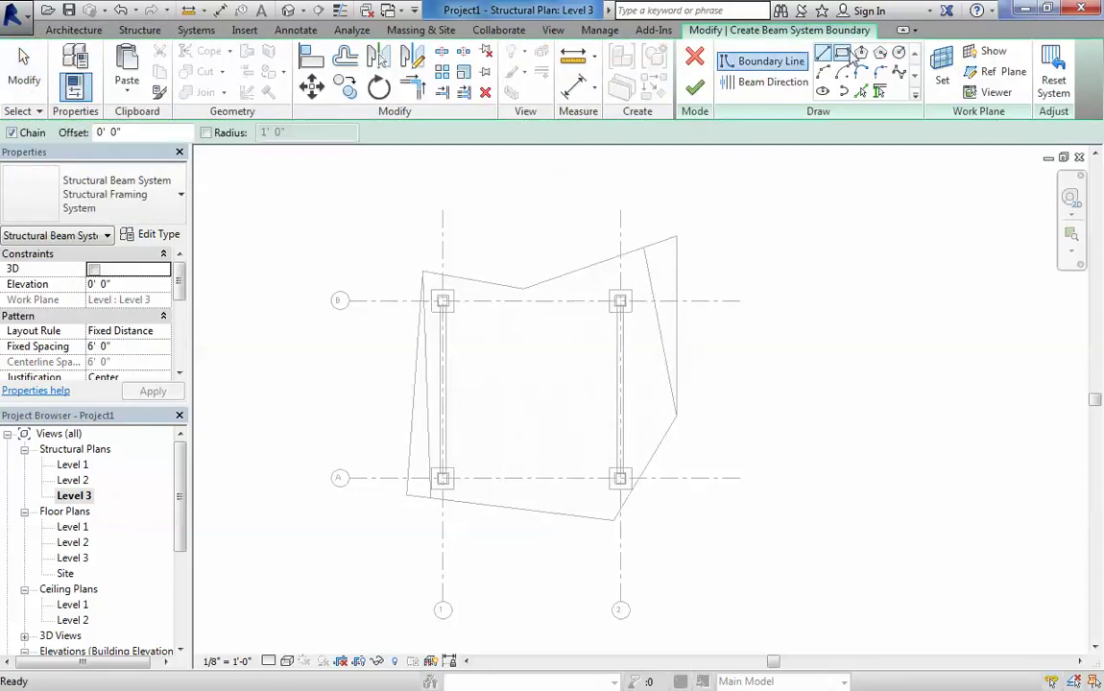
pyautogui.scroll(3, 480, 298)
pyautogui.moveTo(429, 376); pyautogui.dragTo(374, 238, button='middle')
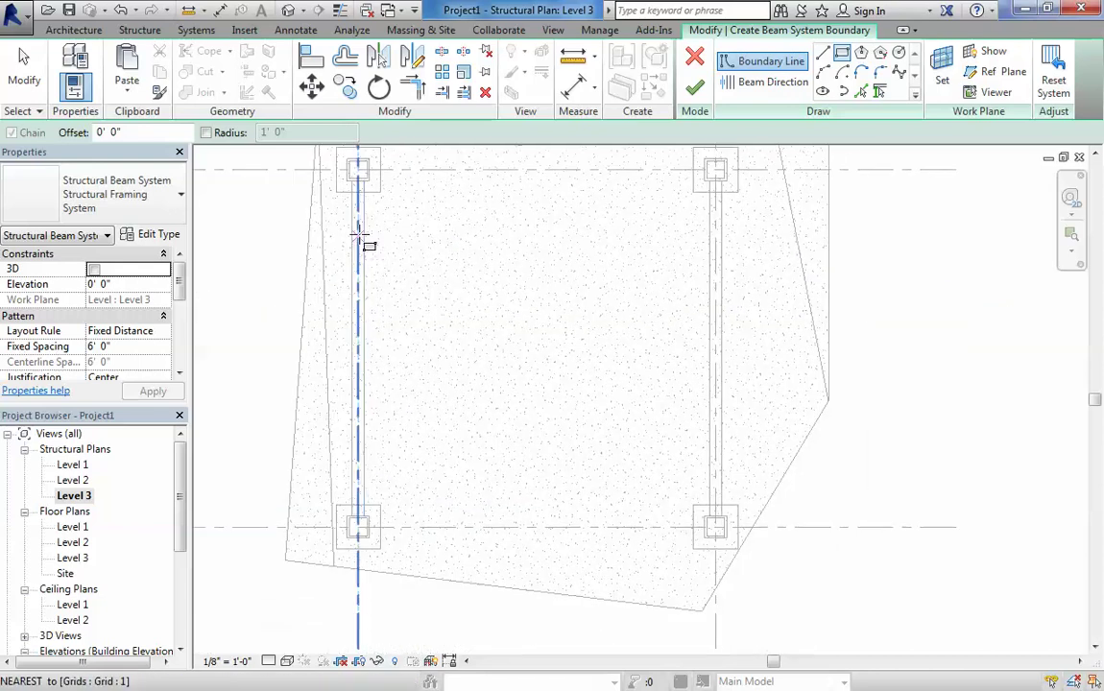
pyautogui.click(358, 171)
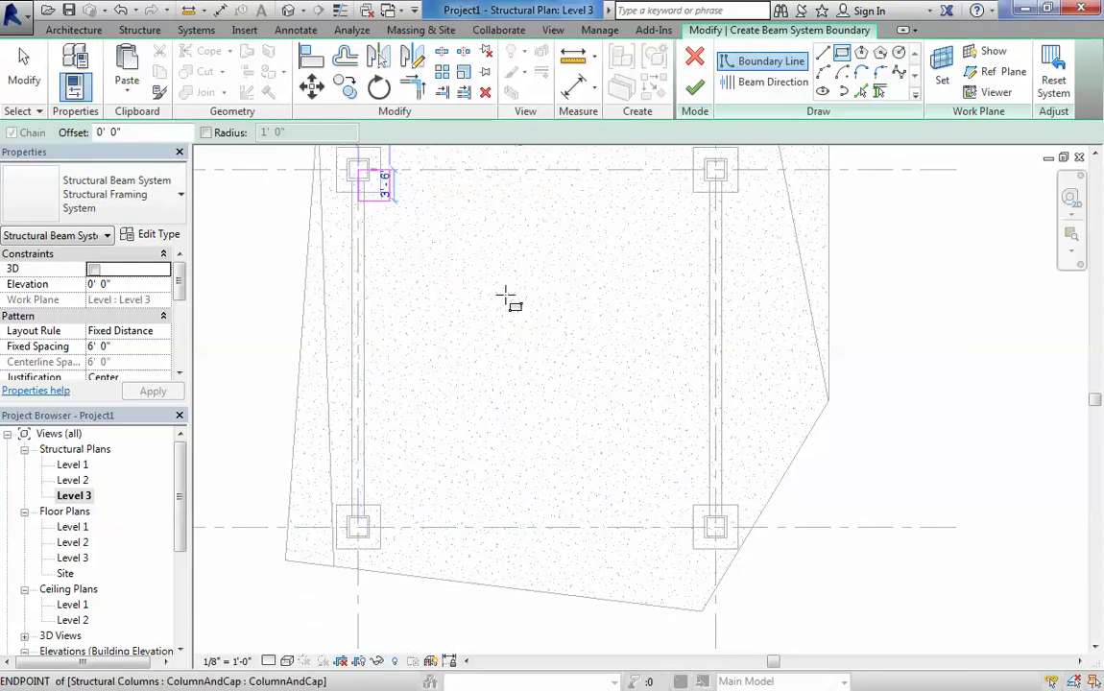
pyautogui.click(715, 527)
pyautogui.click(716, 527)
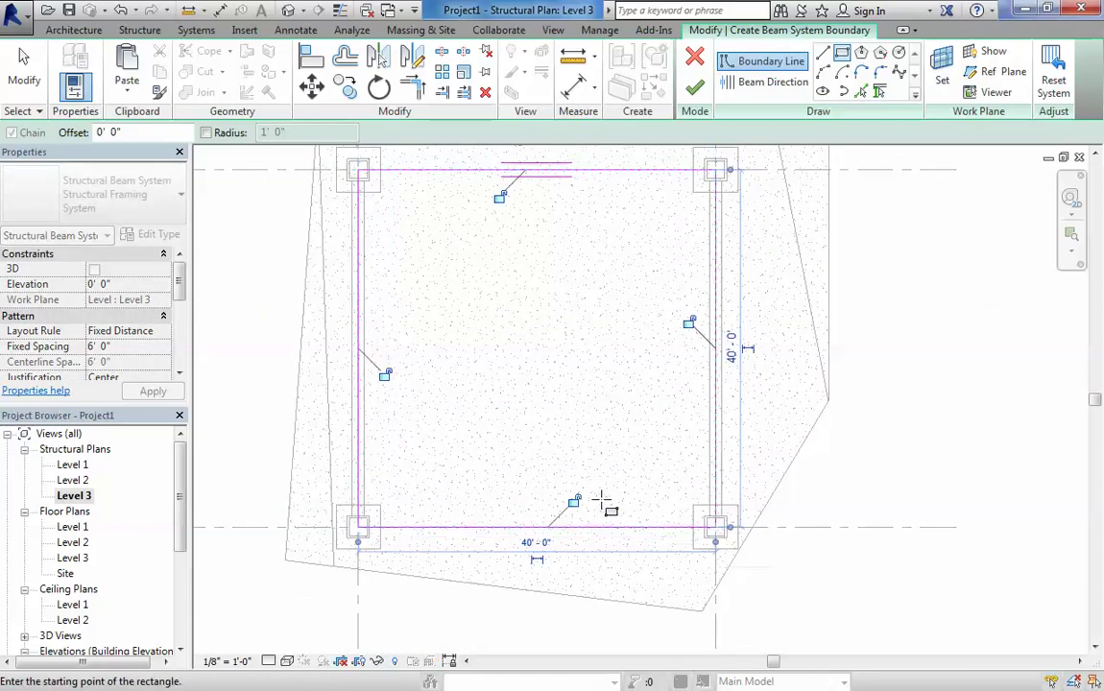
# Recentre the plan on the boundary and check the available beam system types
pyautogui.scroll(-2, 564, 333)
pyautogui.scroll(3, 564, 240)
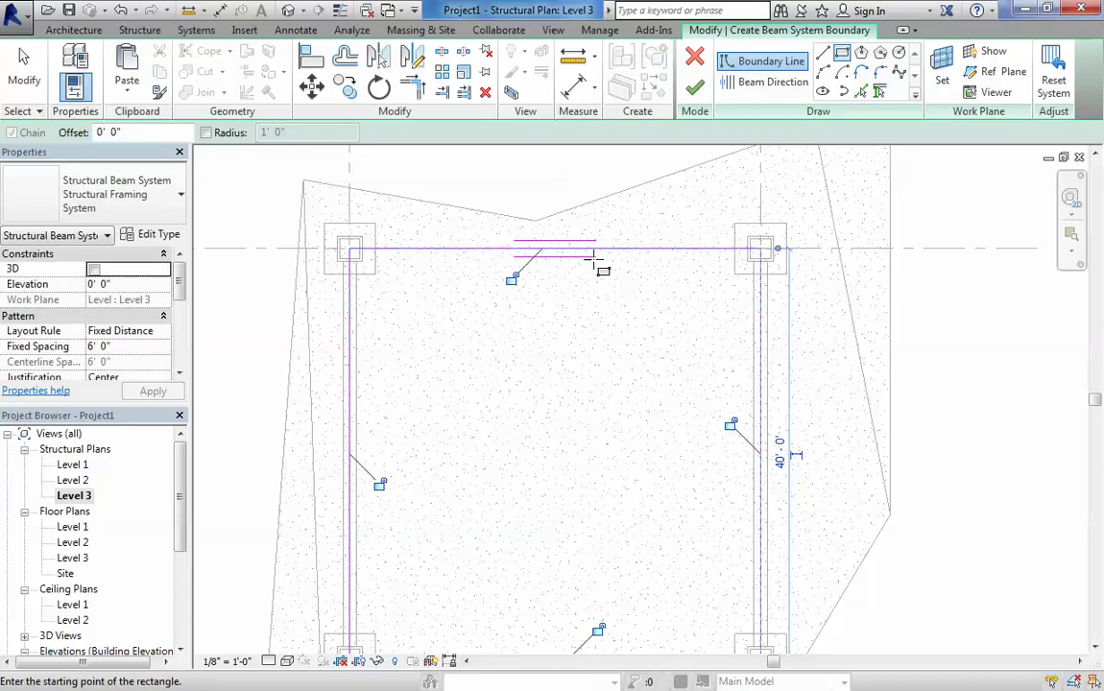
pyautogui.scroll(-1, 589, 407)
pyautogui.moveTo(588, 407); pyautogui.dragTo(569, 375, button='middle')
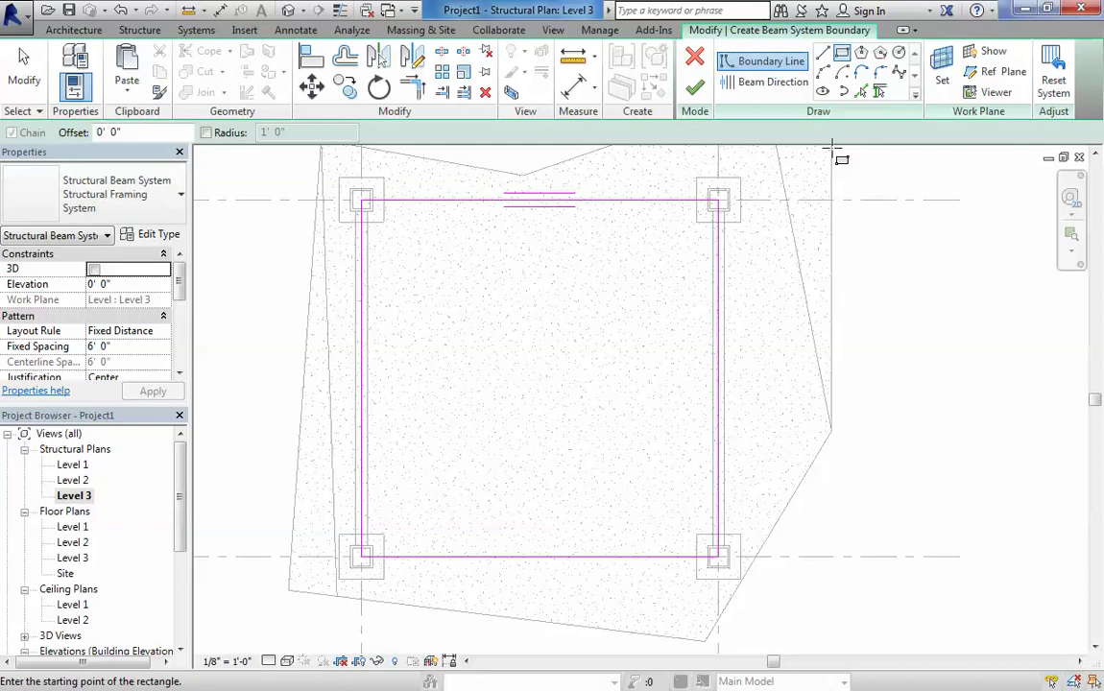
pyautogui.click(132, 177)
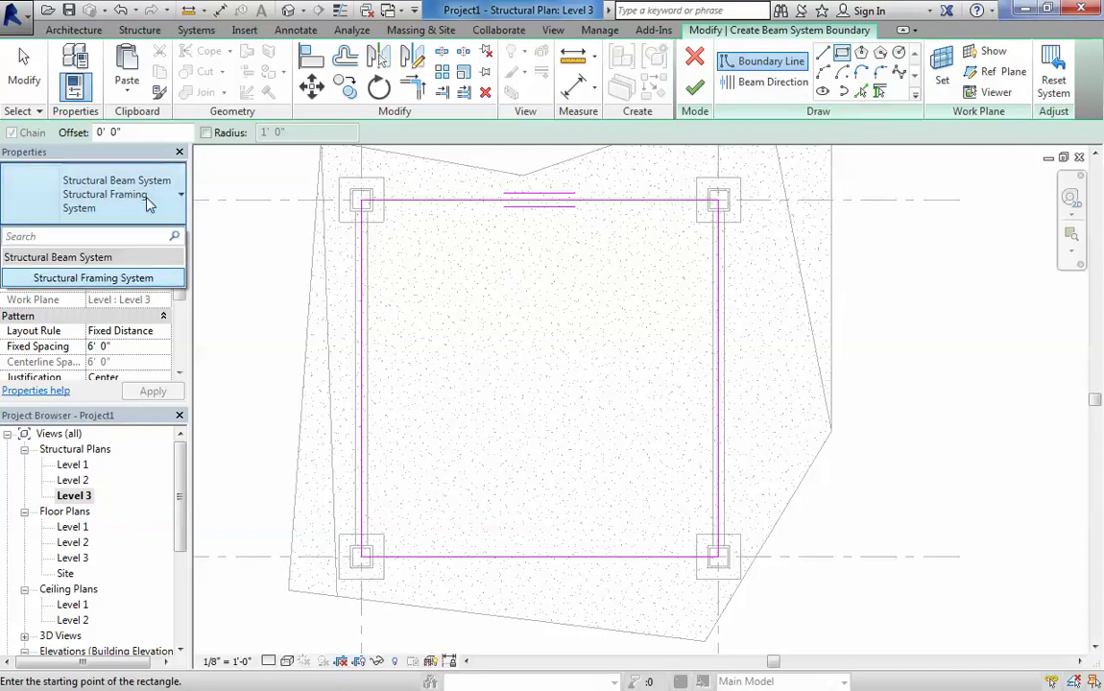
pyautogui.moveTo(656, 236); pyautogui.dragTo(656, 253, button='middle')
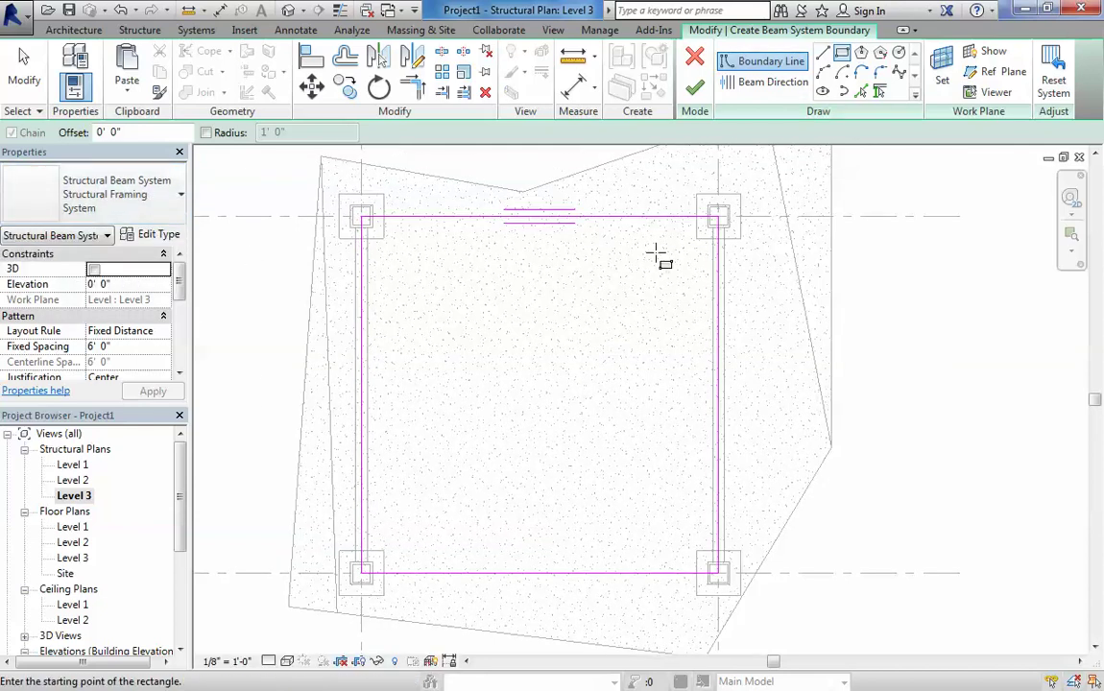
# Finish the beam system sketch so parallel 16 x 32 beams fill the bay
pyautogui.click(695, 89)
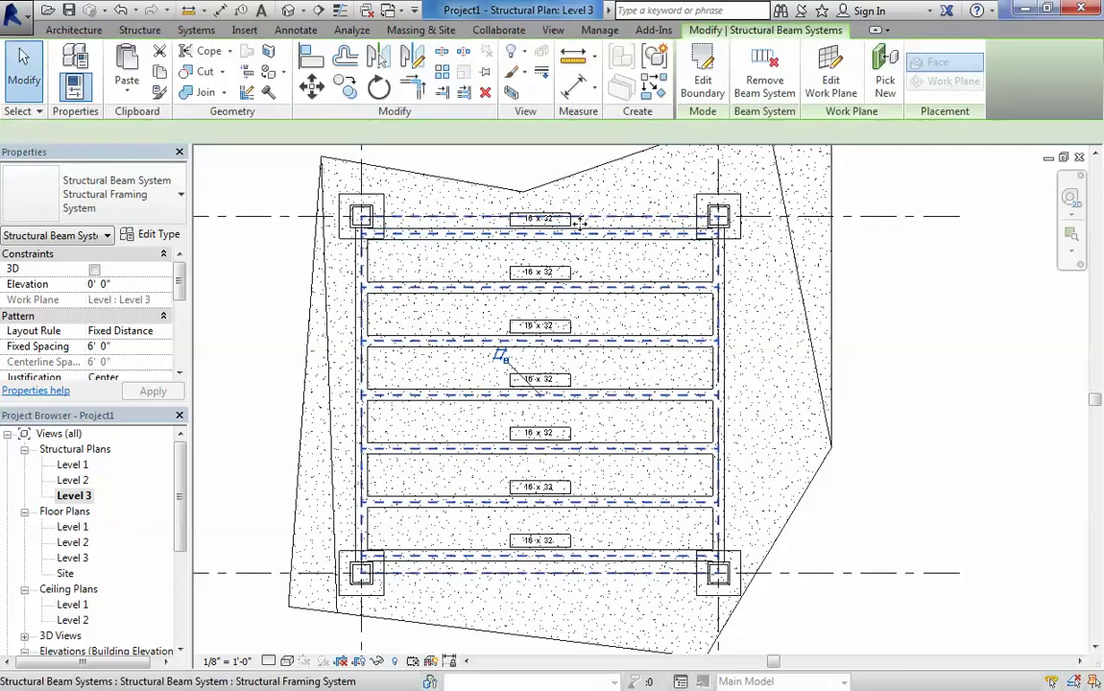
pyautogui.press('Escape')
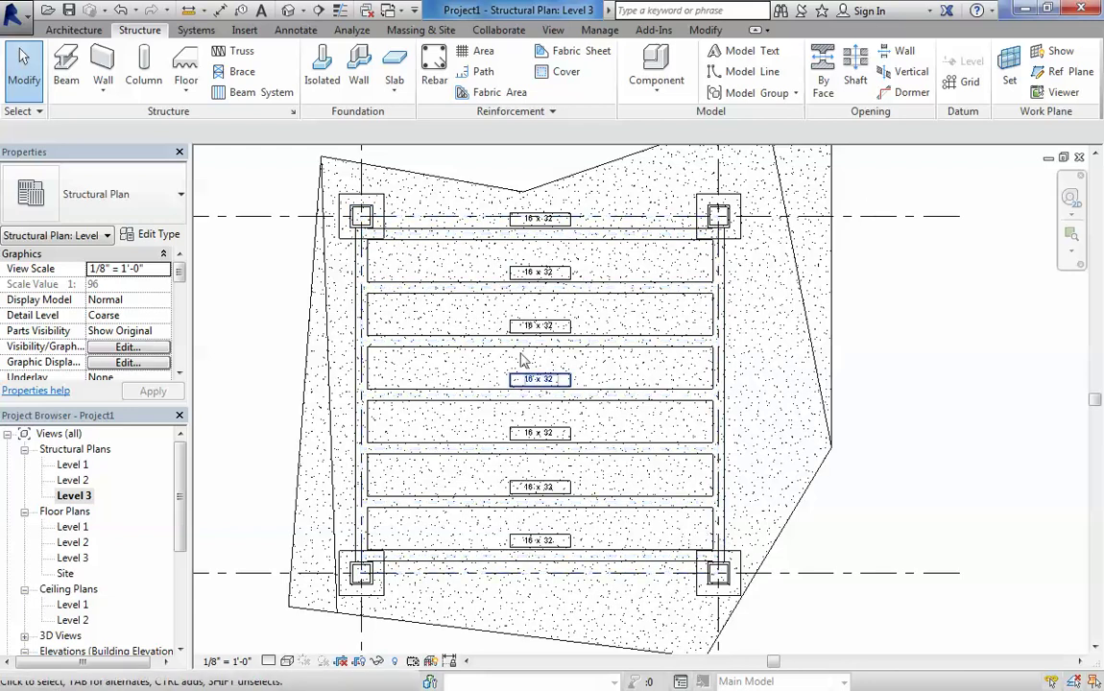
pyautogui.scroll(3, 517, 363)
pyautogui.scroll(-3, 508, 324)
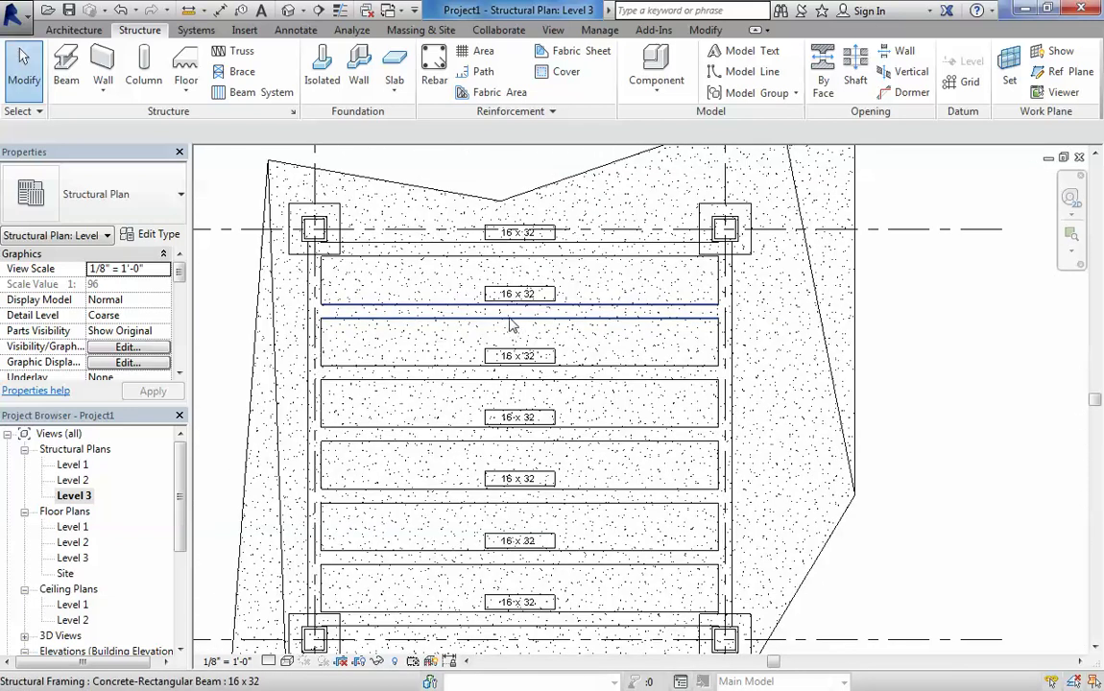
# Inspect the new beams under the slab in the default 3D view
pyautogui.click(288, 10)
pyautogui.keyDown('shift'); pyautogui.moveTo(509, 384); pyautogui.dragTo(431, 345, button='middle'); pyautogui.keyUp('shift')
pyautogui.scroll(5, 437, 377)
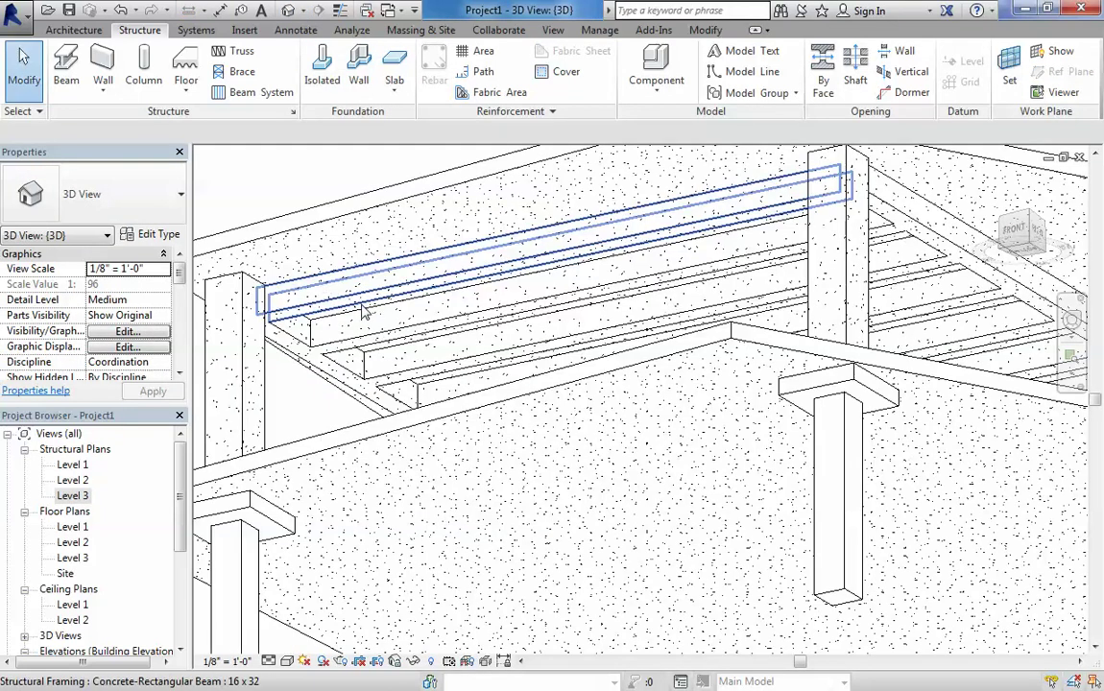
pyautogui.click(384, 322)
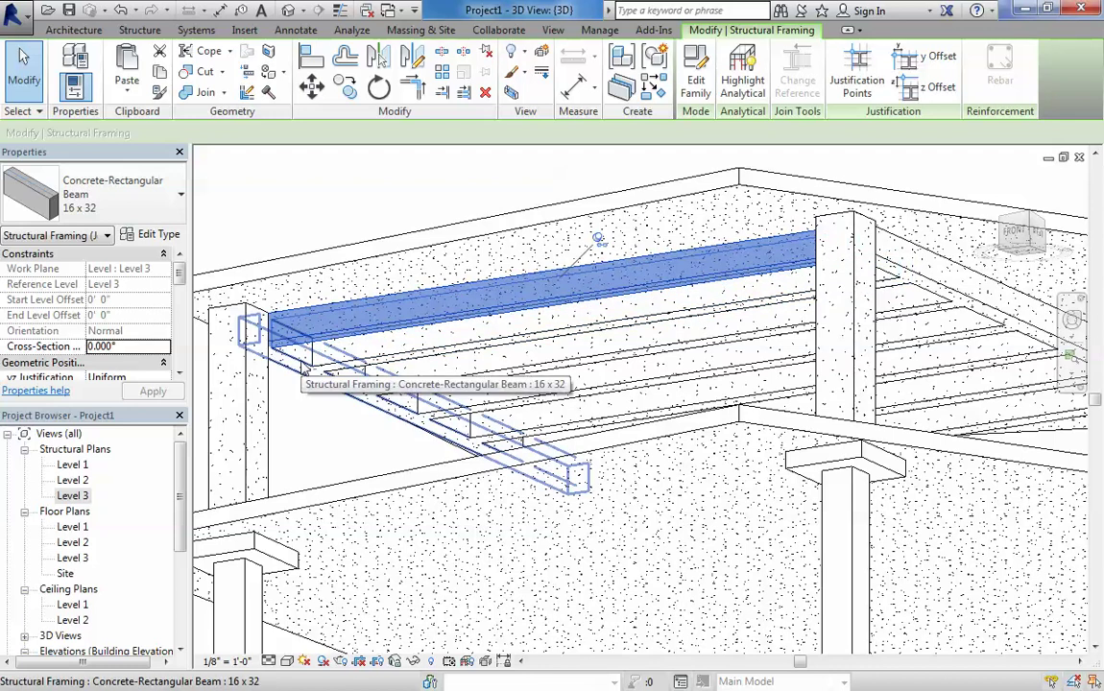
pyautogui.press('Escape')
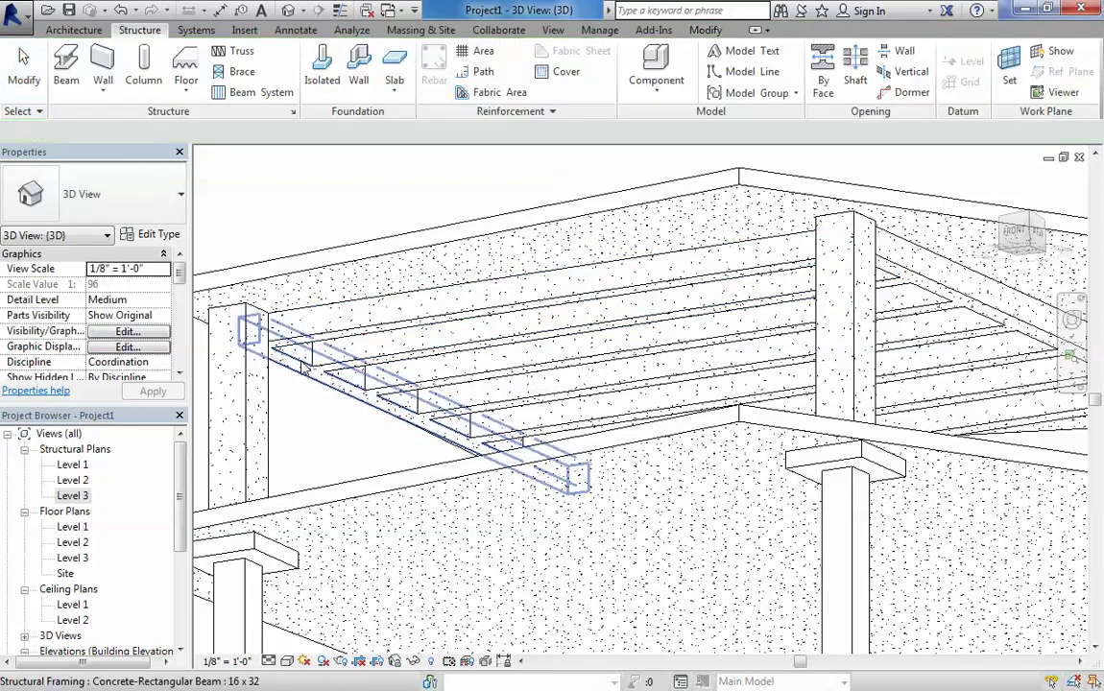
# Switch the selected edge beams to the 12 x 24 type in 3D
pyautogui.keyDown('shift'); pyautogui.moveTo(365, 329); pyautogui.dragTo(363, 326, button='middle'); pyautogui.keyUp('shift')
pyautogui.click(365, 326)
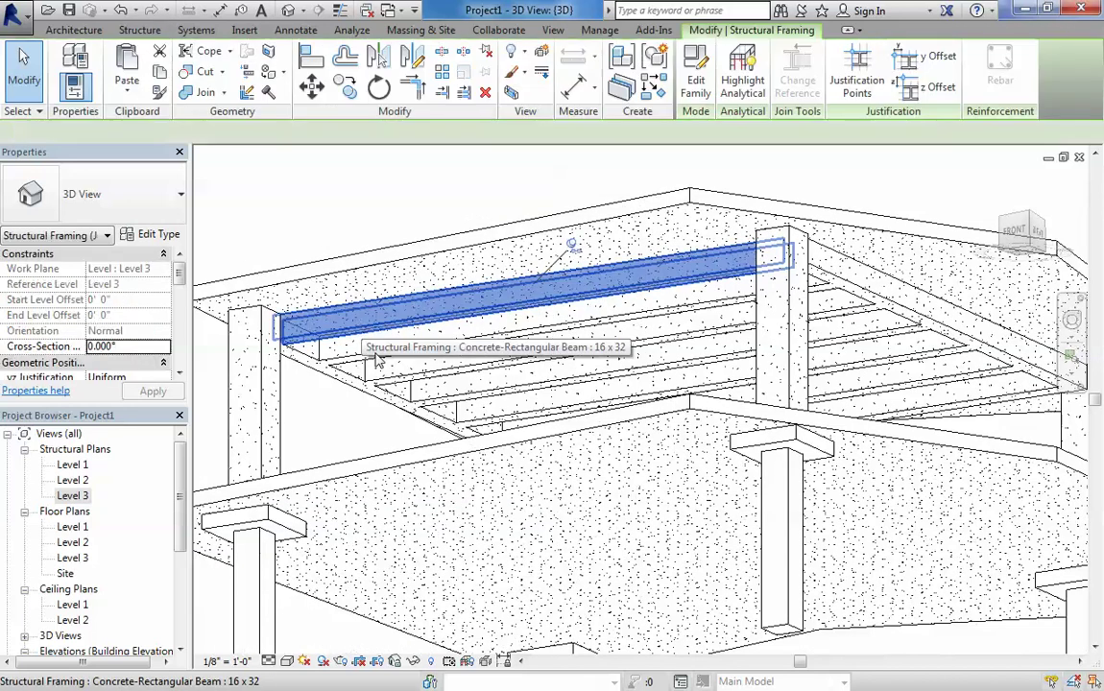
pyautogui.keyDown('ctrl'); pyautogui.click(420, 382); pyautogui.keyUp('ctrl')
pyautogui.click(115, 192)
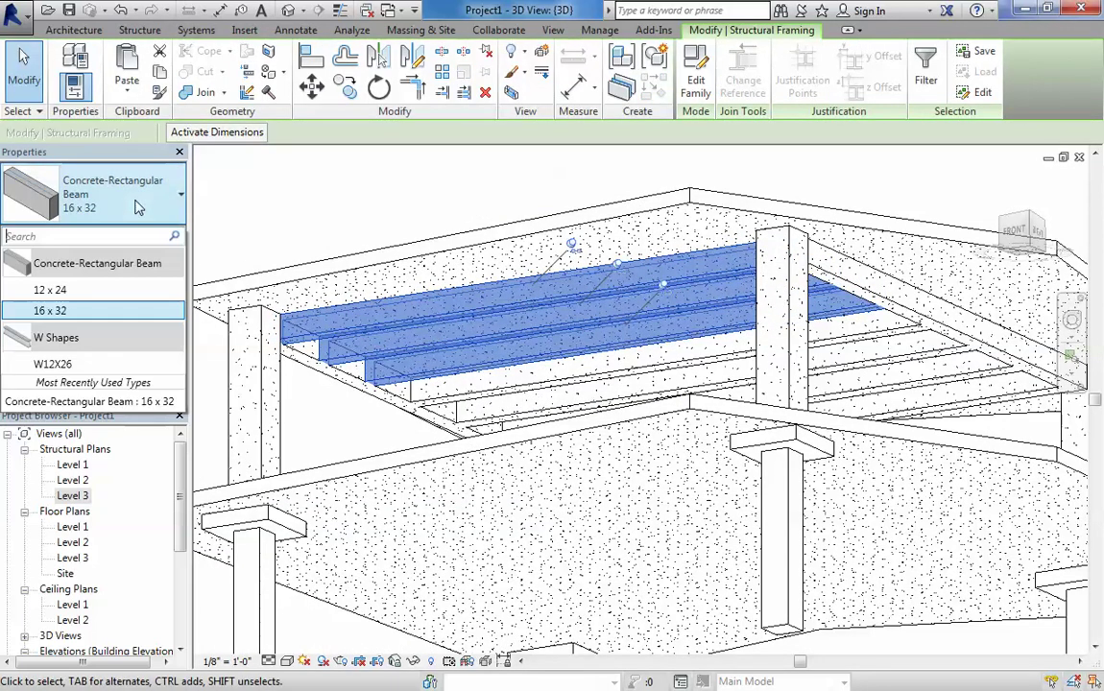
pyautogui.click(72, 290)
pyautogui.click(409, 186)
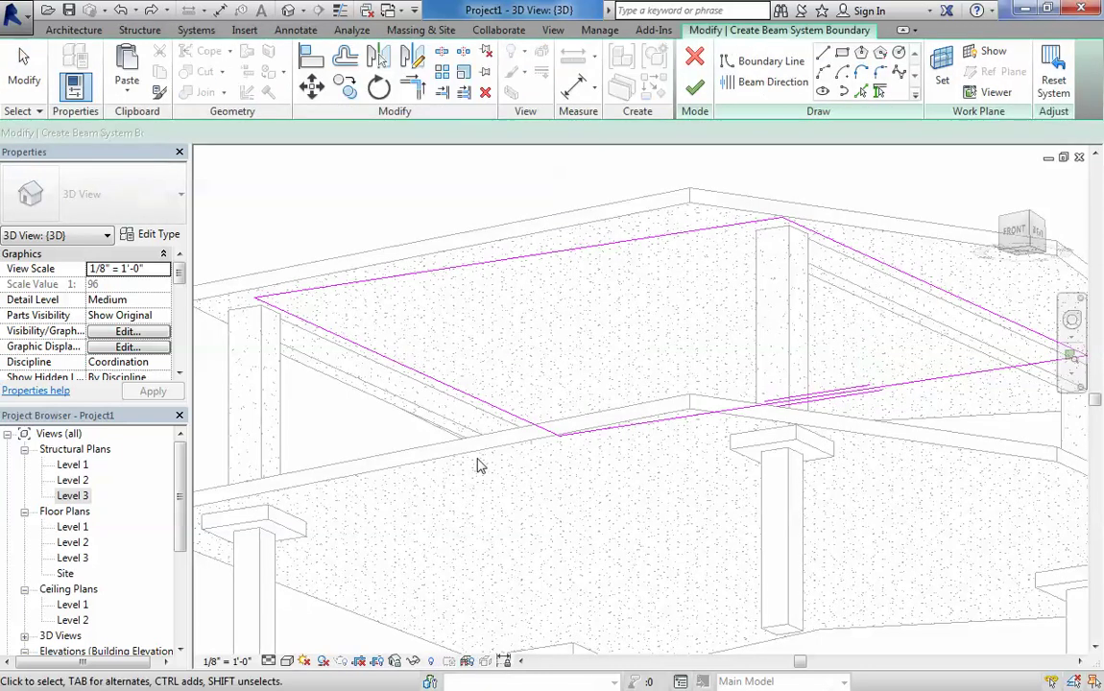
# On Level 3, keep the Structural Beam System type and finish the boundary sketch
pyautogui.doubleClick(72, 496)
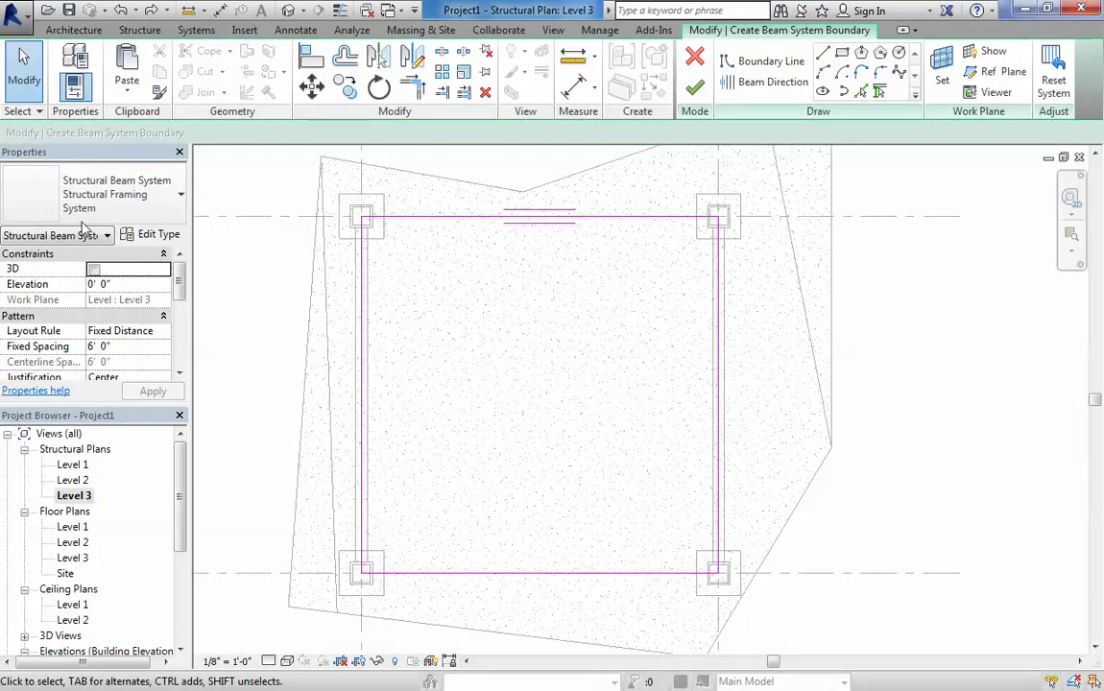
pyautogui.click(94, 192)
pyautogui.click(113, 257)
pyautogui.scroll(-2, 179, 291)
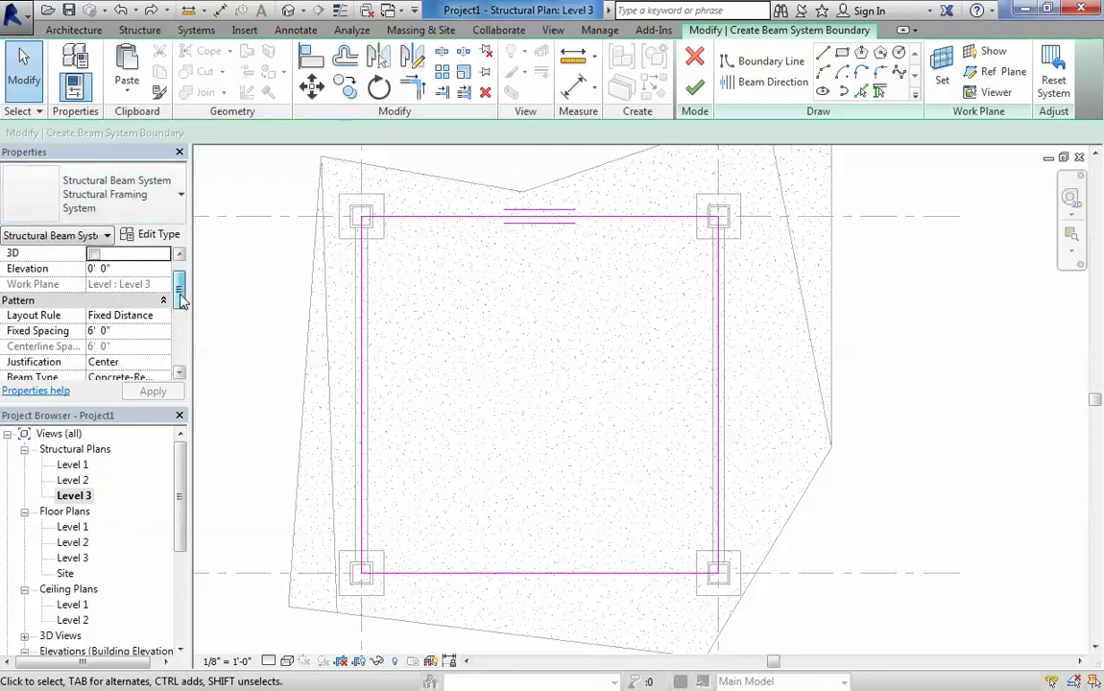
pyautogui.scroll(2, 180, 291)
pyautogui.moveTo(909, 308); pyautogui.dragTo(819, 315, button='middle')
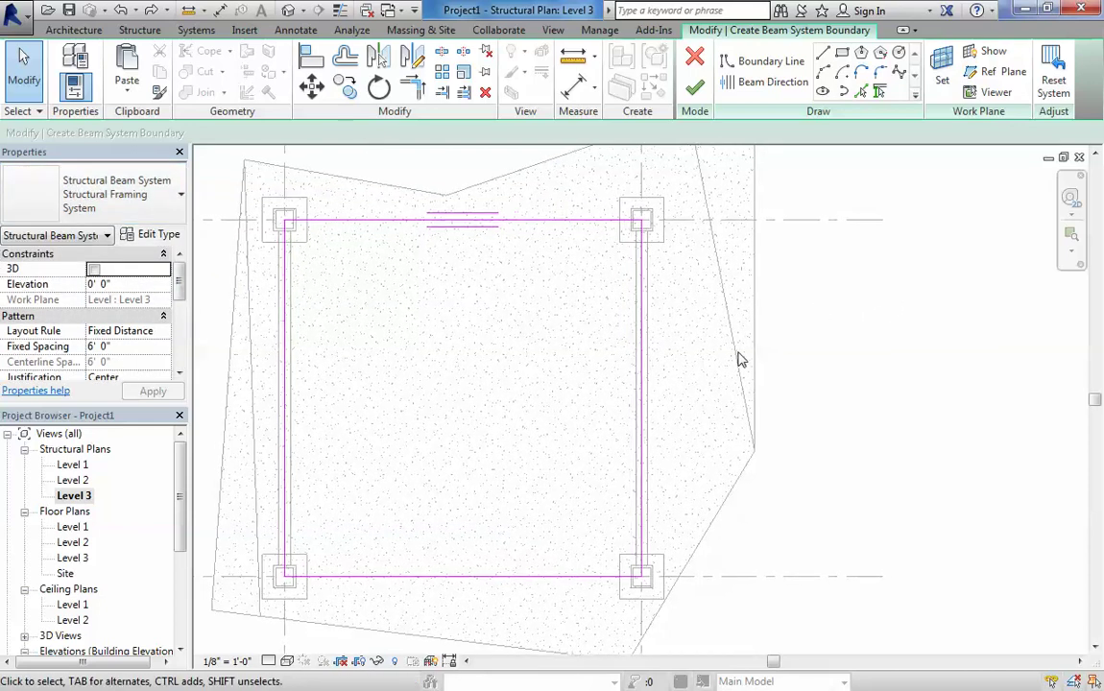
pyautogui.click(703, 93)
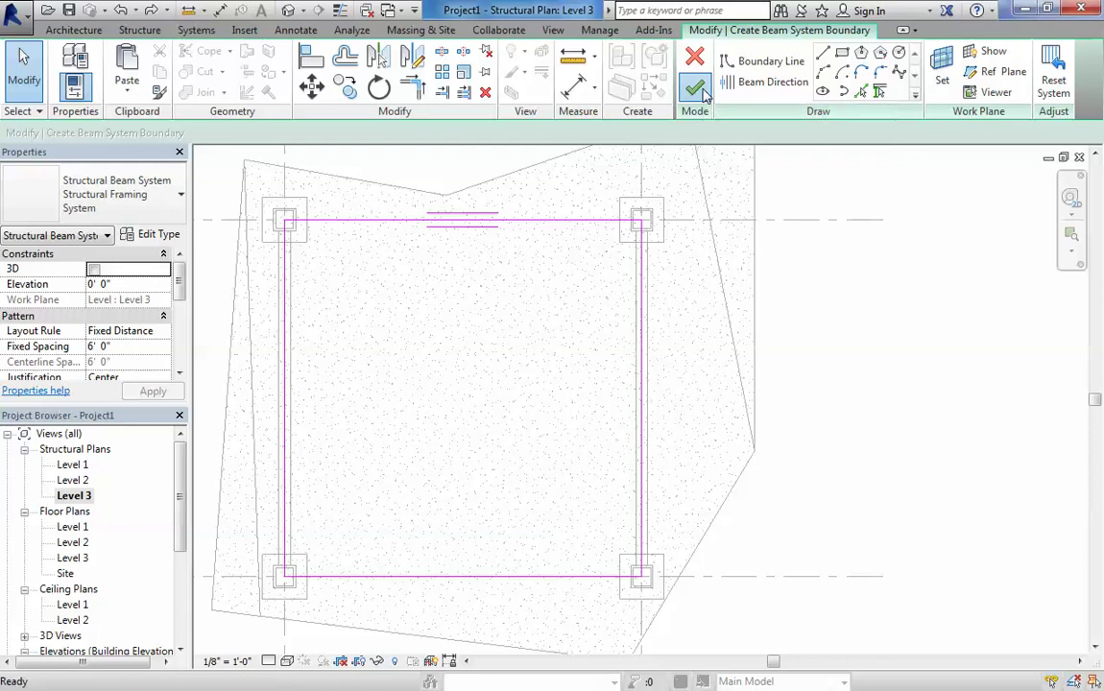
# Check the top beam of the new system, then Tab-highlight the whole beam system
pyautogui.press('Escape')
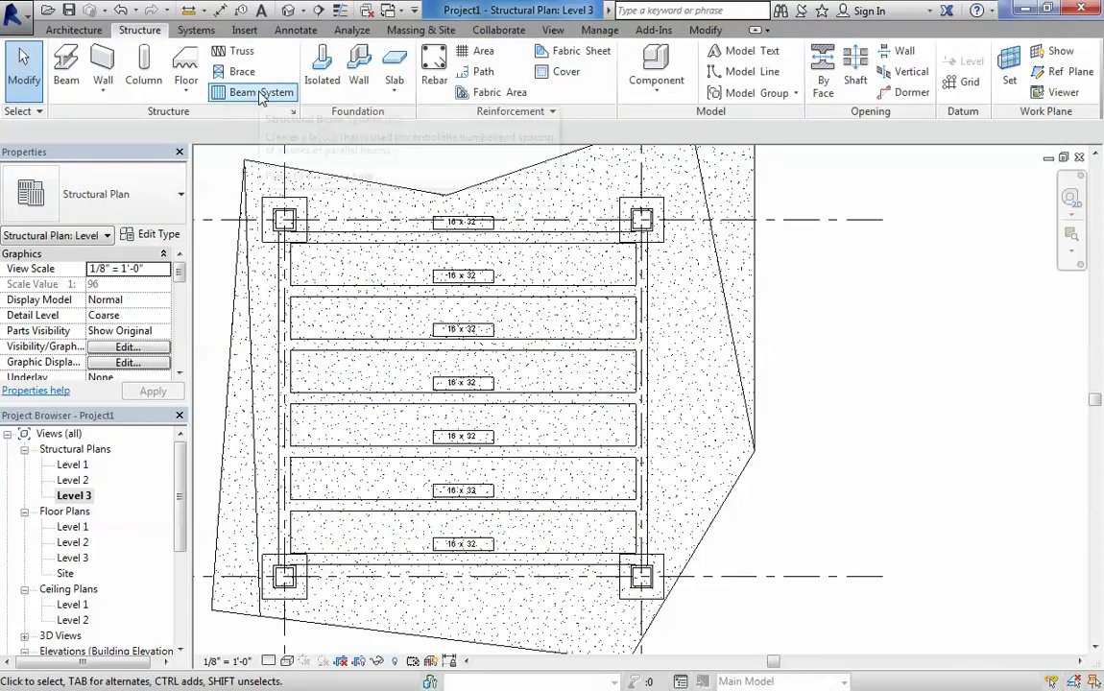
pyautogui.click(360, 251)
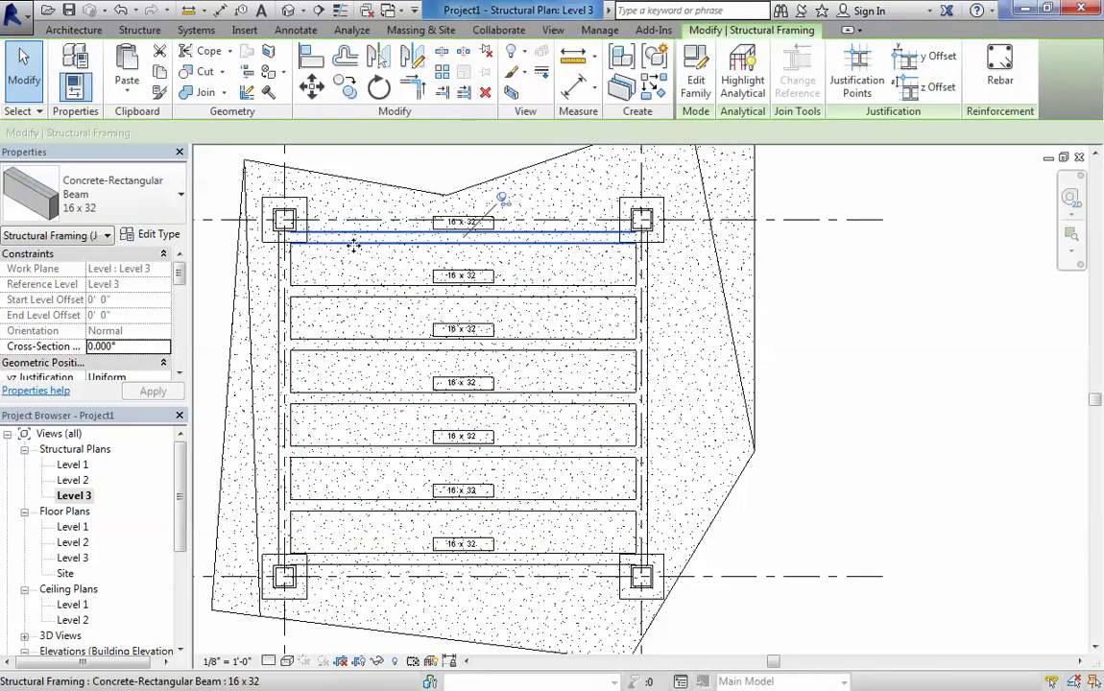
pyautogui.scroll(2, 360, 251)
pyautogui.moveTo(365, 267); pyautogui.dragTo(417, 312, button='middle')
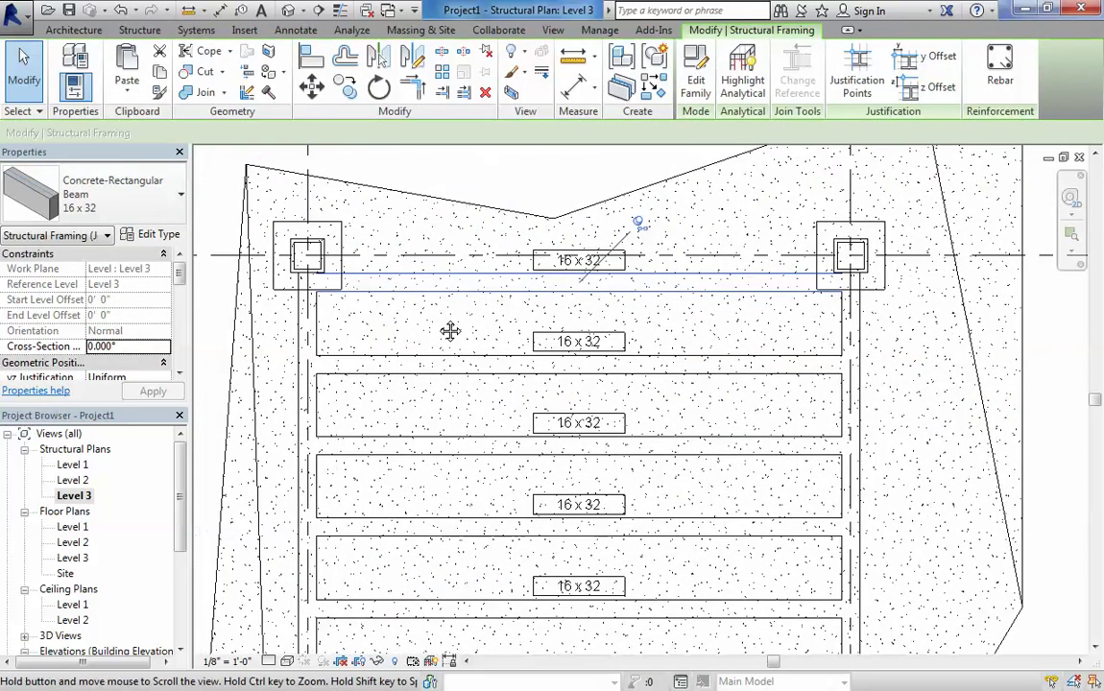
pyautogui.press('Escape')
pyautogui.scroll(-1, 427, 319)
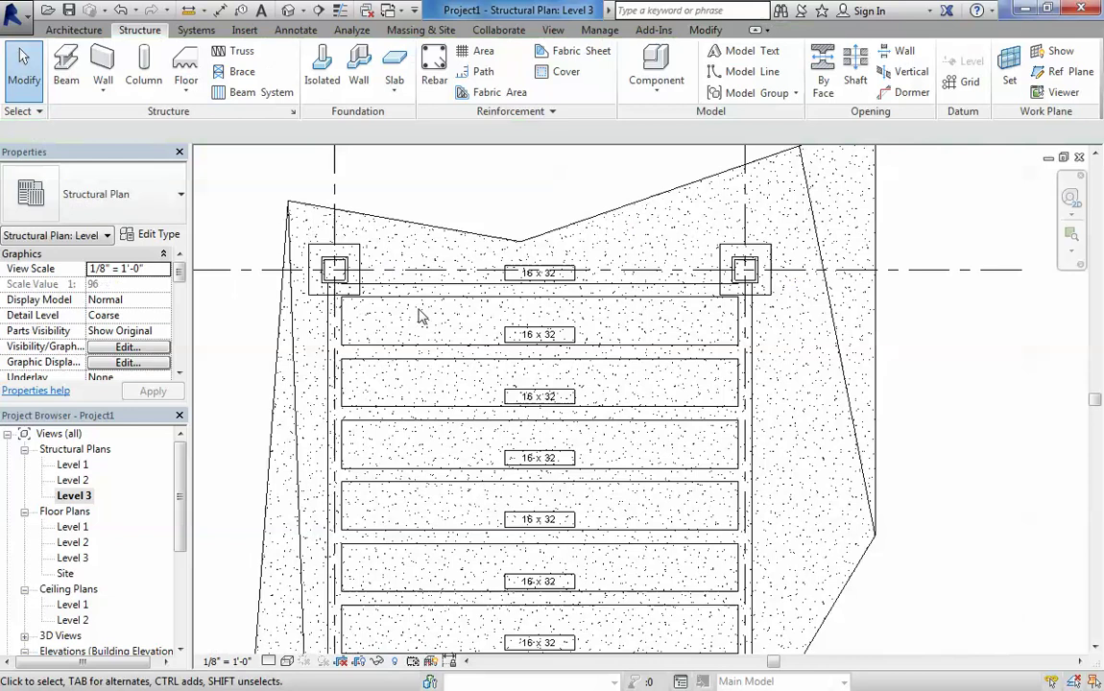
pyautogui.scroll(-1, 419, 316)
pyautogui.scroll(-1, 425, 324)
pyautogui.press('Tab')
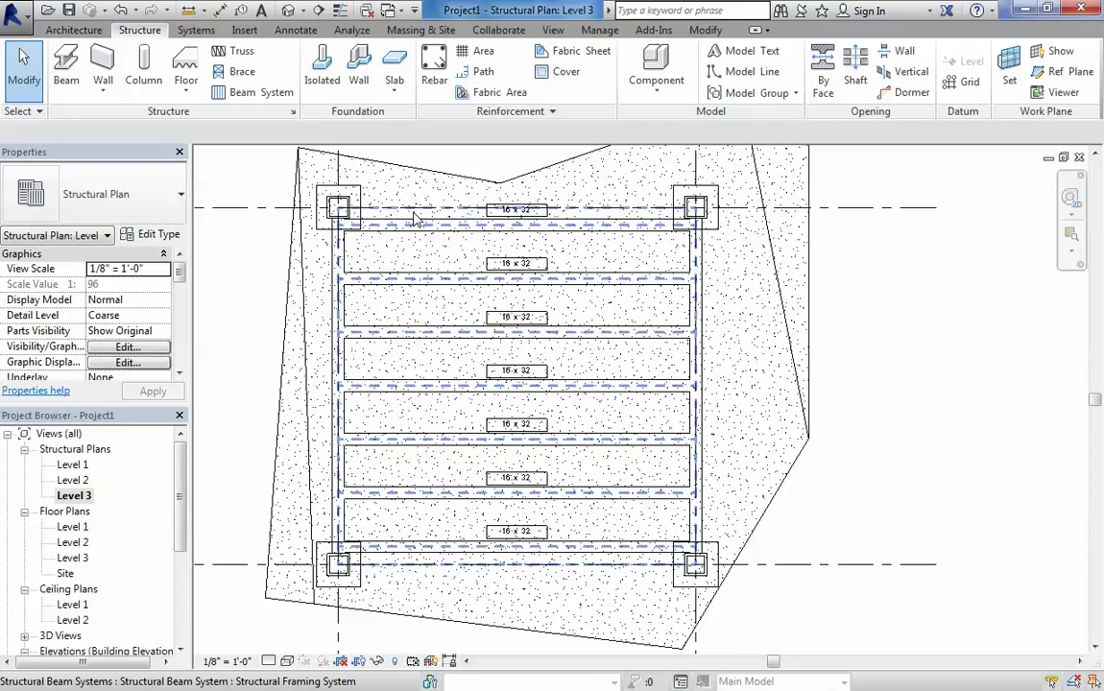
# Select the beam system in plan, review its type list, and pan to gridlines A and B
pyautogui.click(415, 220)
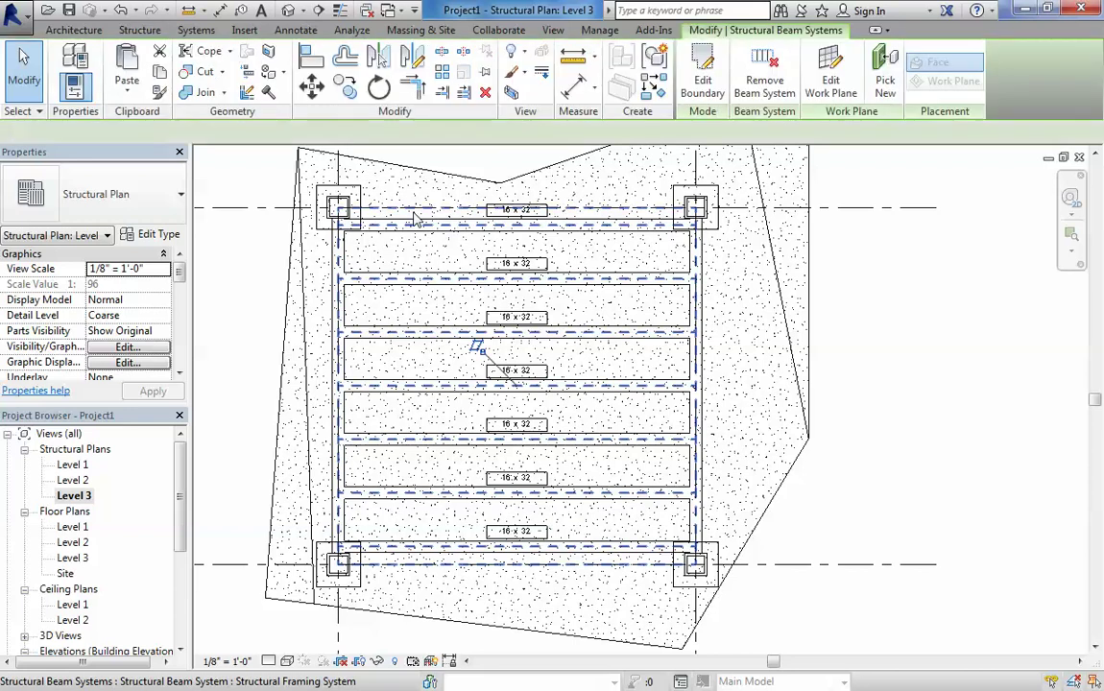
pyautogui.click(148, 209)
pyautogui.click(178, 277)
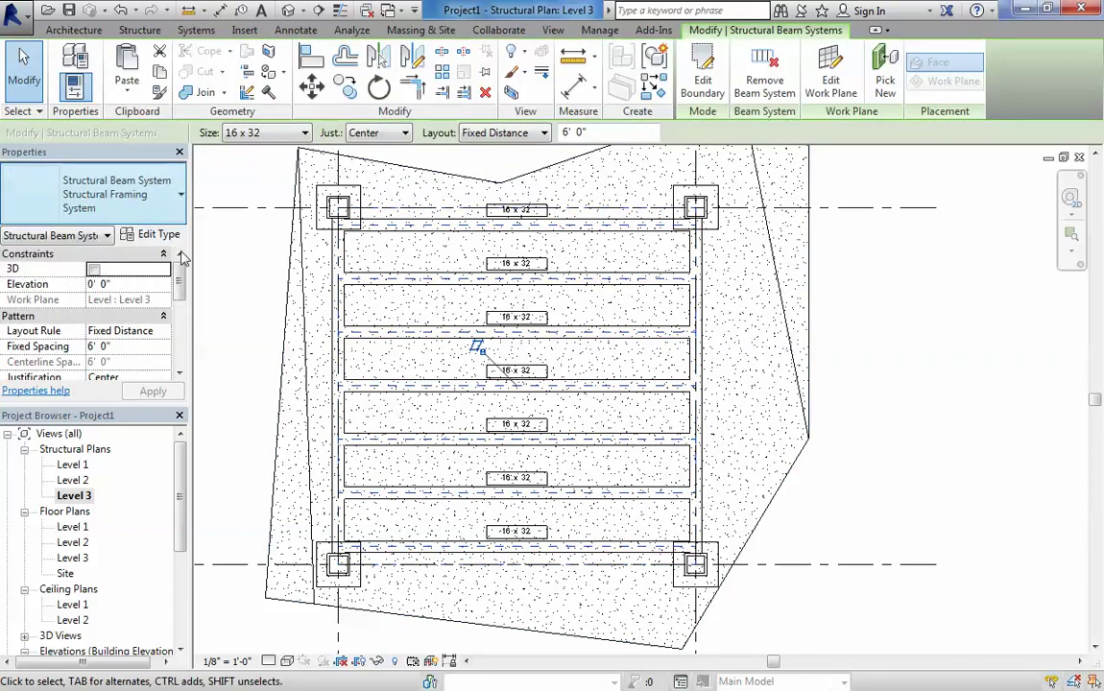
pyautogui.moveTo(178, 279)
pyautogui.mouseDown()
pyautogui.moveTo(178, 315)
pyautogui.moveTo(182, 257)
pyautogui.mouseUp()
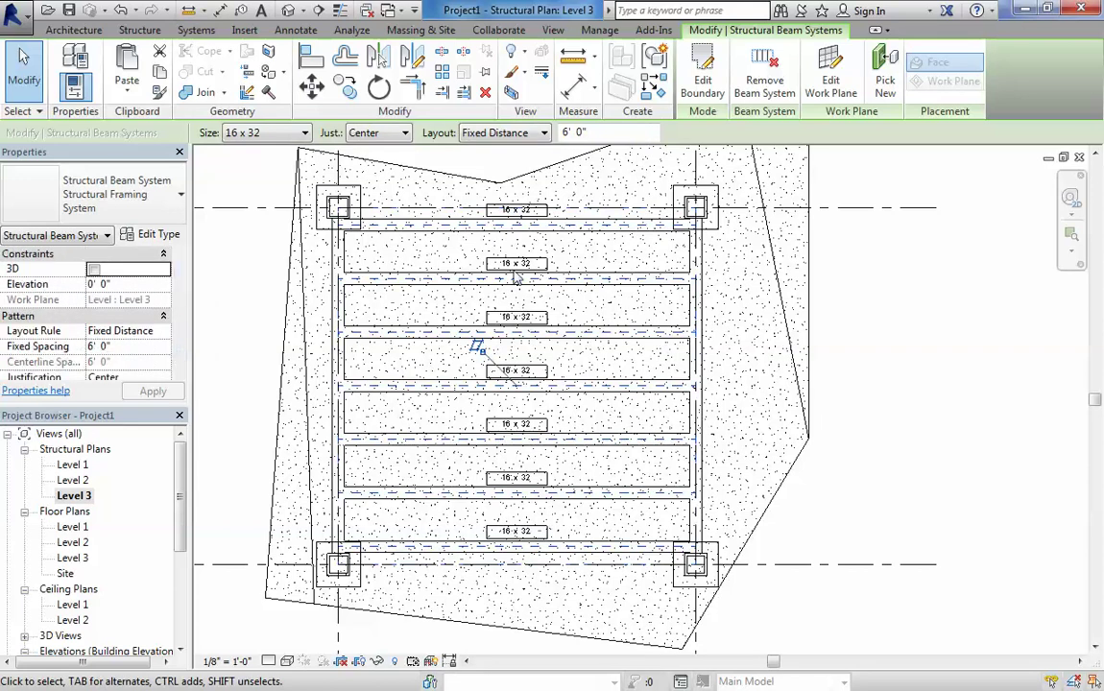
pyautogui.scroll(-1, 515, 277)
pyautogui.moveTo(516, 278); pyautogui.dragTo(538, 320, button='middle')
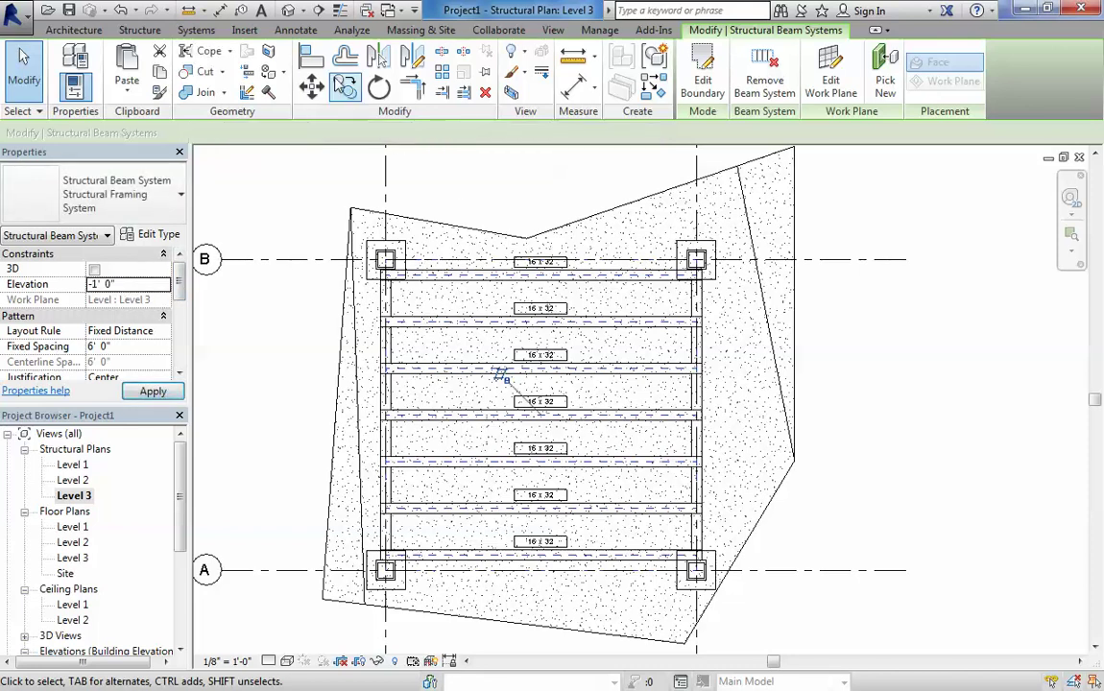
# In the default 3D view, set the beam system's Elevation to 0' 0" and view it under the slab
pyautogui.click(287, 11)
pyautogui.moveTo(399, 317)
pyautogui.keyDown('shift'); pyautogui.mouseDown(button='middle')
pyautogui.moveTo(419, 234)
pyautogui.moveTo(327, 423)
pyautogui.moveTo(310, 431)
pyautogui.moveTo(609, 482)
pyautogui.mouseUp(button='middle'); pyautogui.keyUp('shift')
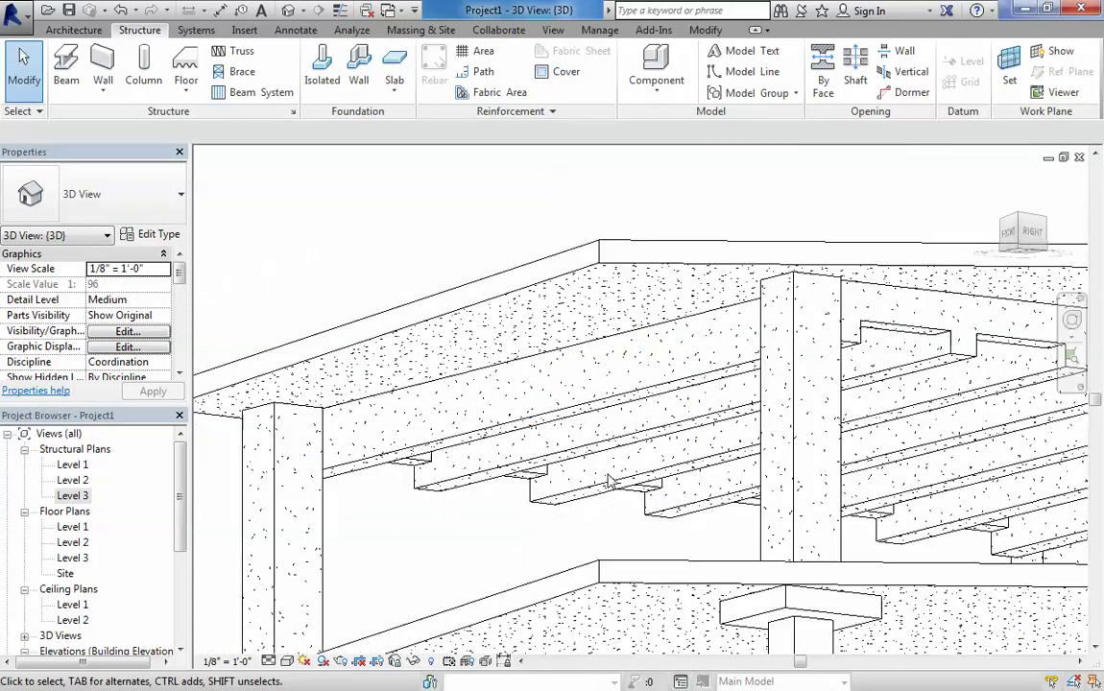
pyautogui.keyDown('shift'); pyautogui.moveTo(560, 354); pyautogui.dragTo(558, 344, button='middle'); pyautogui.keyUp('shift')
pyautogui.click(557, 345)
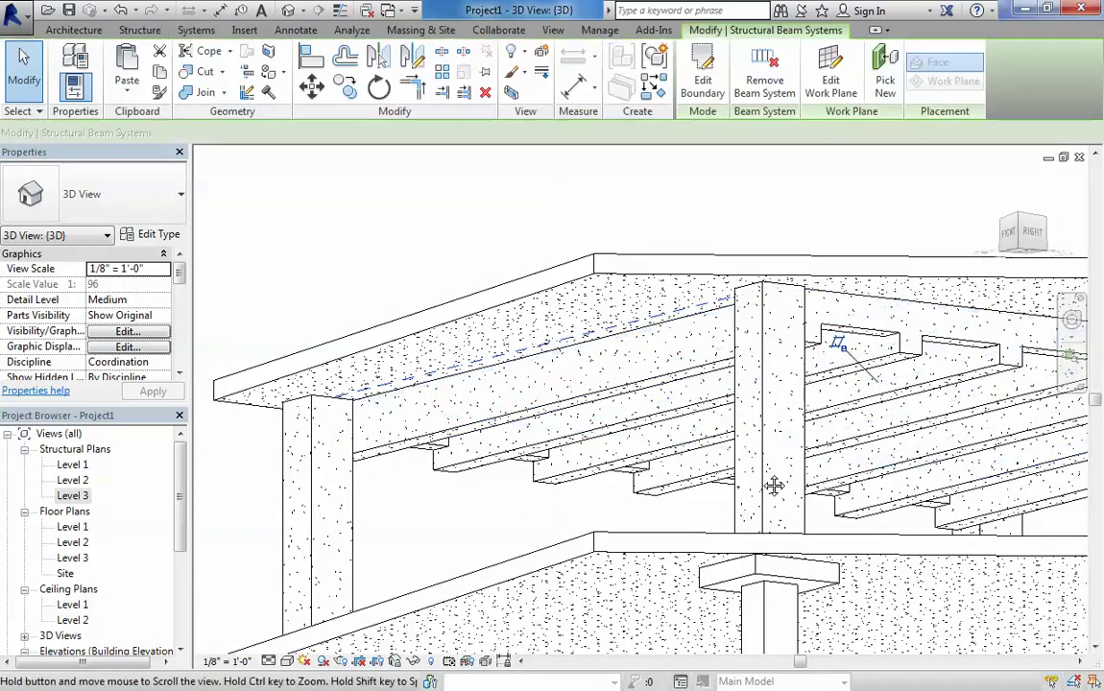
pyautogui.keyDown('shift'); pyautogui.moveTo(774, 483); pyautogui.dragTo(518, 285, button='middle'); pyautogui.keyUp('shift')
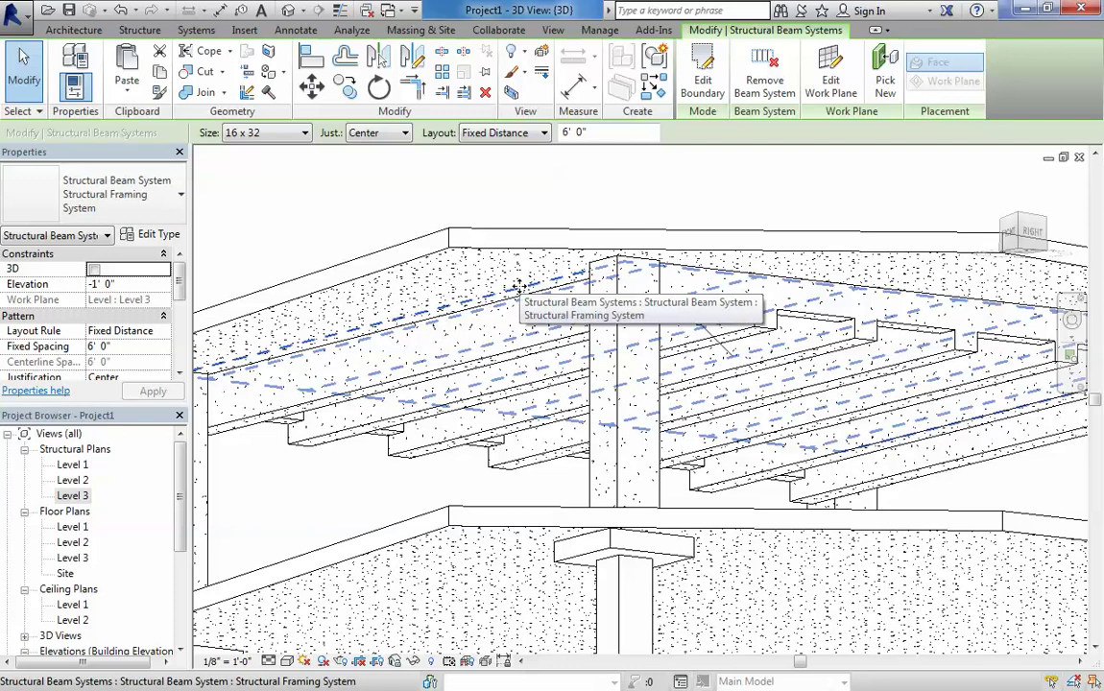
pyautogui.click(134, 284)
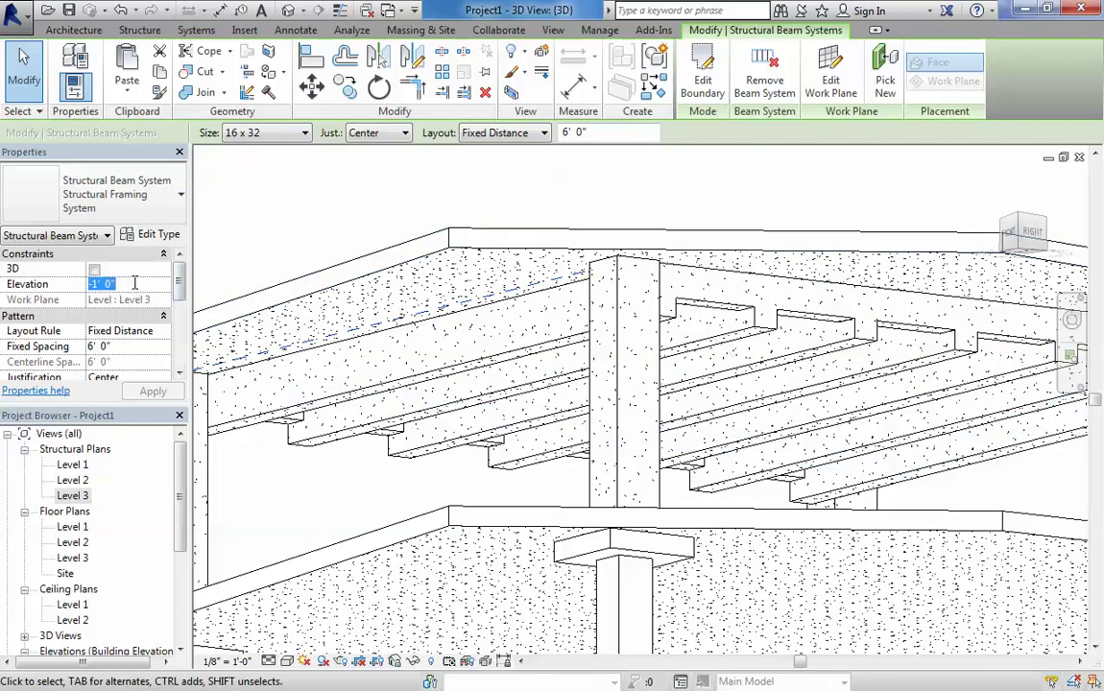
pyautogui.write('0')
pyautogui.press('Tab')
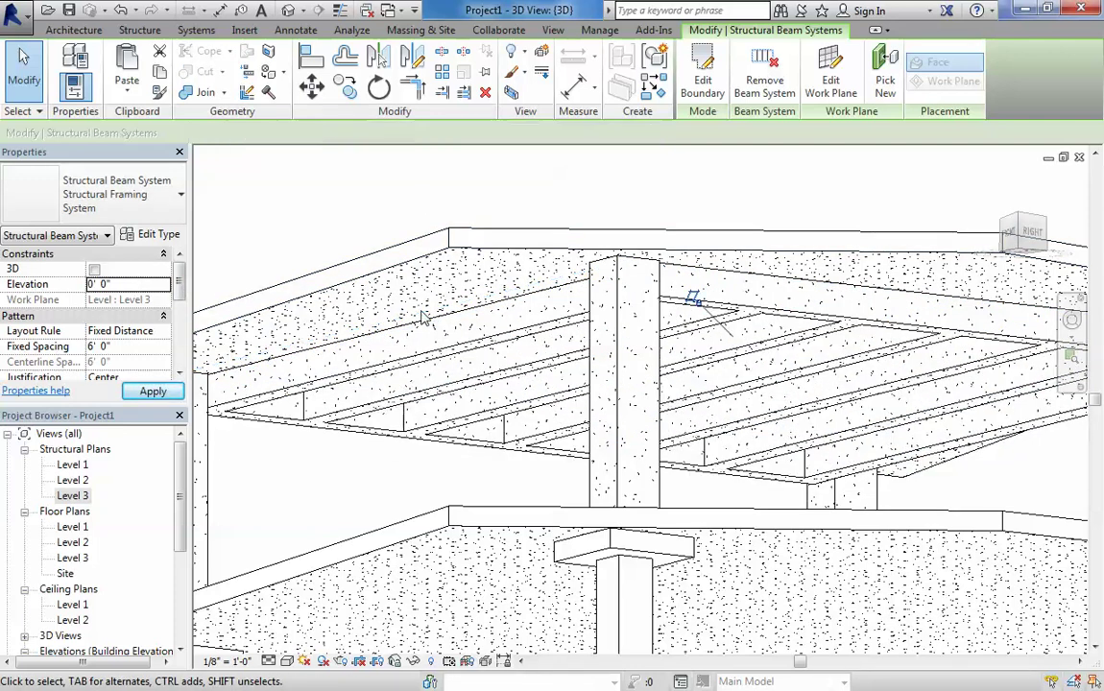
pyautogui.keyDown('shift'); pyautogui.moveTo(317, 288); pyautogui.dragTo(229, 351, button='middle'); pyautogui.keyUp('shift')
pyautogui.scroll(-2, 183, 279)
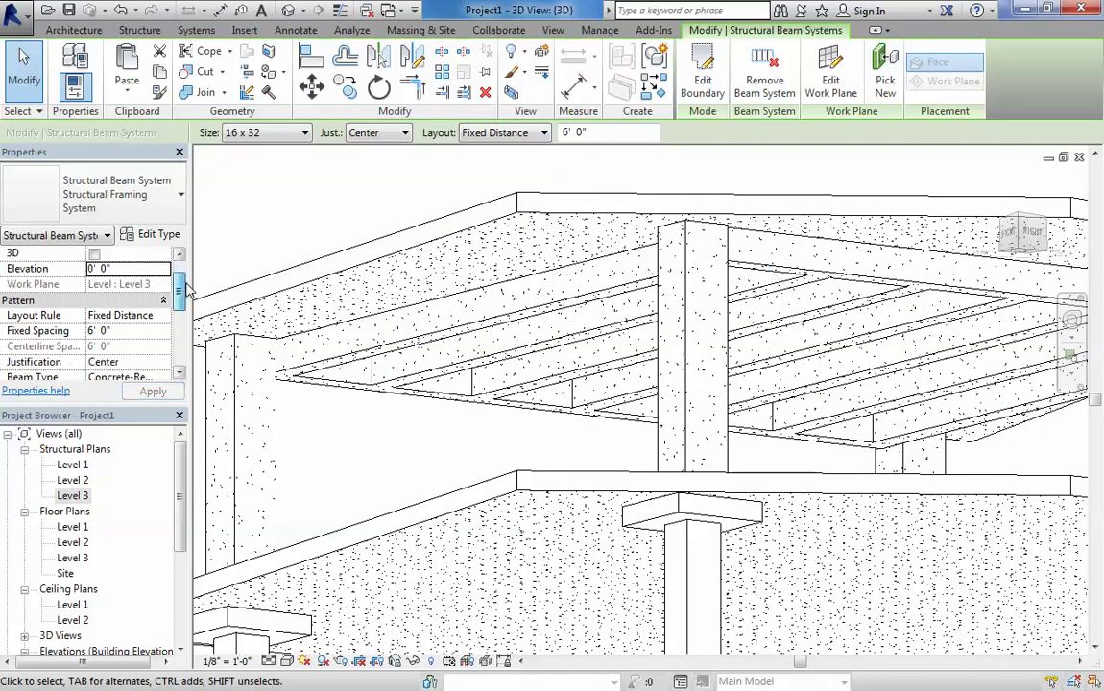
# Switch the beam system's Layout Rule to Fixed Number with 12 beams and apply it
pyautogui.click(165, 301)
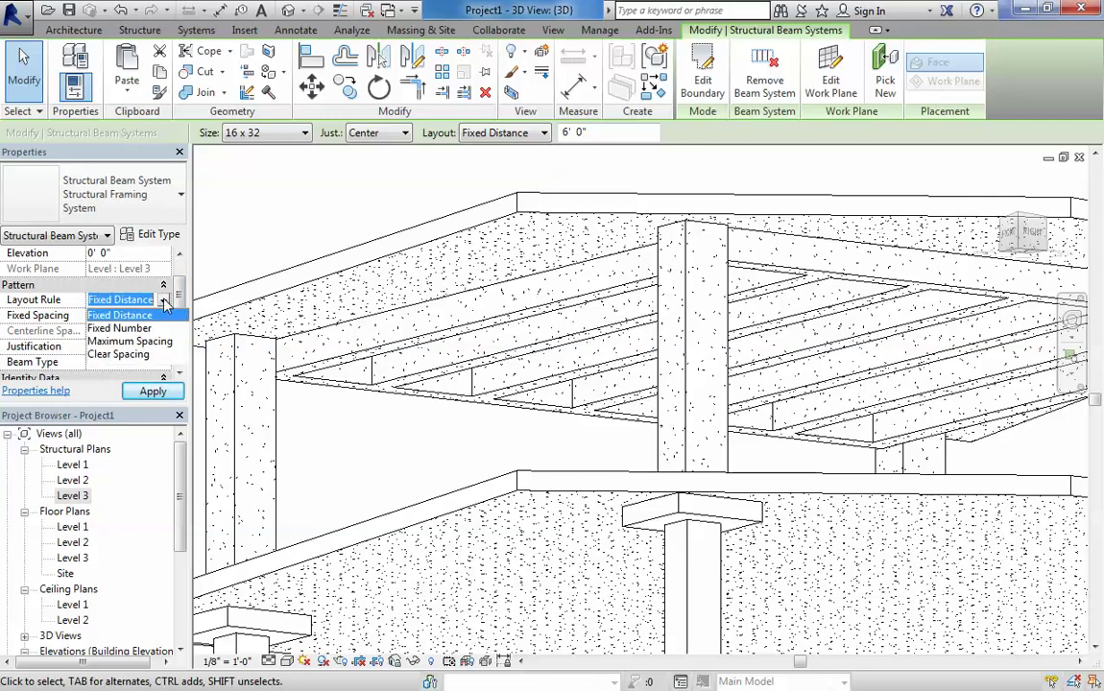
pyautogui.click(120, 329)
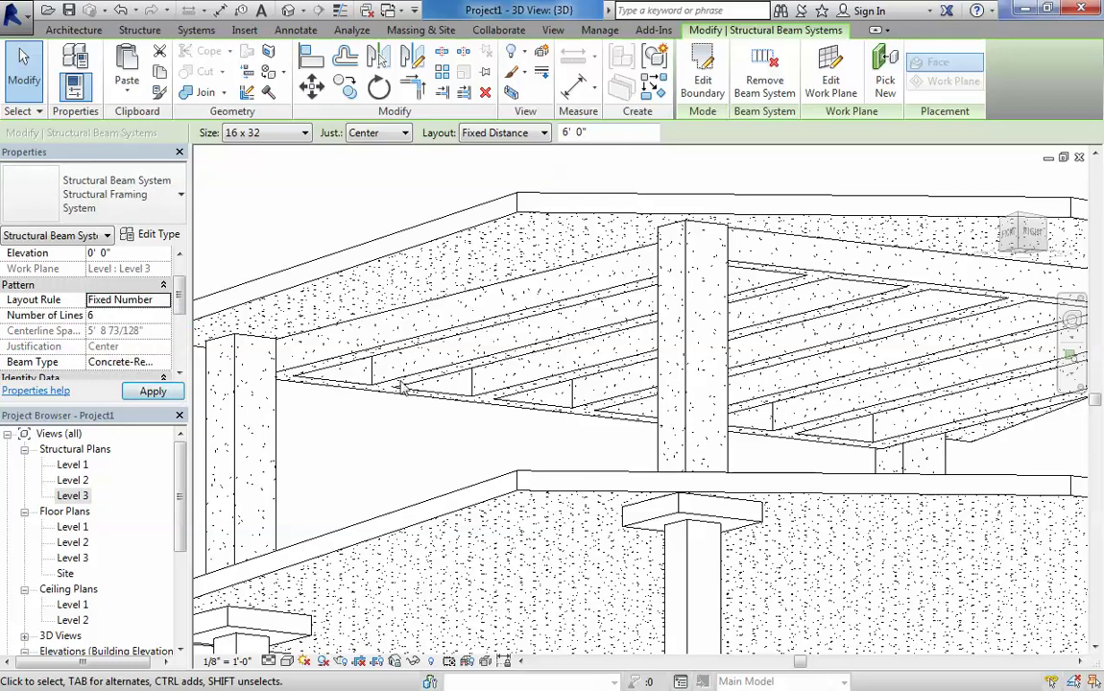
pyautogui.moveTo(403, 386)
pyautogui.keyDown('shift'); pyautogui.mouseDown(button='middle')
pyautogui.moveTo(677, 419)
pyautogui.moveTo(523, 387)
pyautogui.moveTo(702, 418)
pyautogui.moveTo(346, 385)
pyautogui.mouseUp(button='middle'); pyautogui.keyUp('shift')
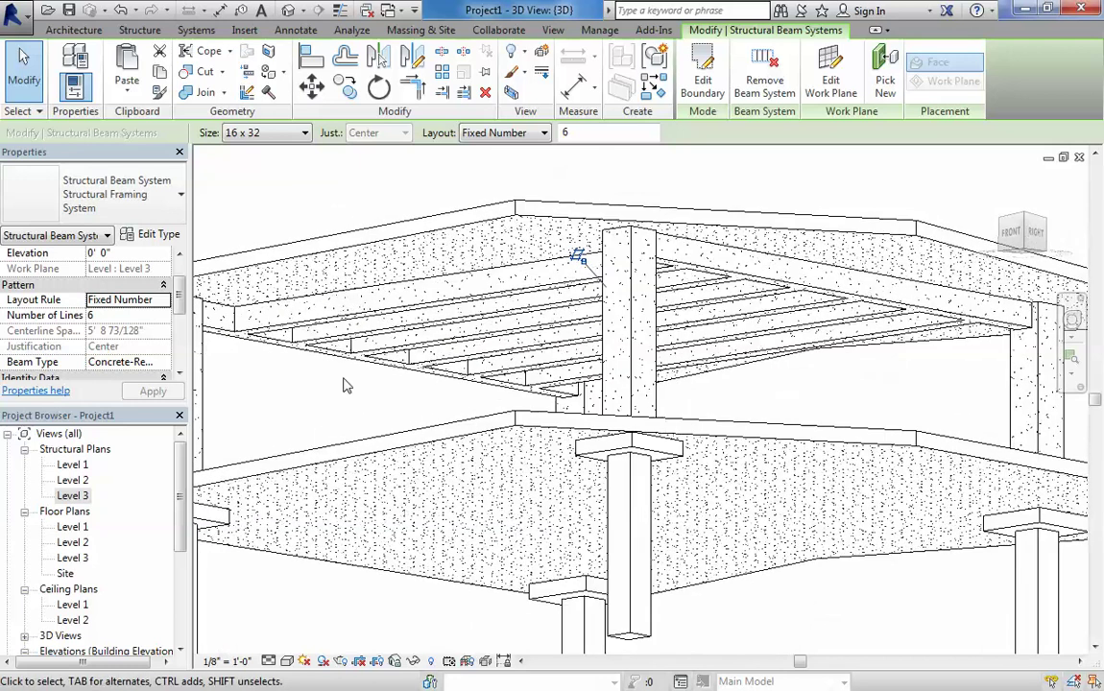
pyautogui.click(166, 301)
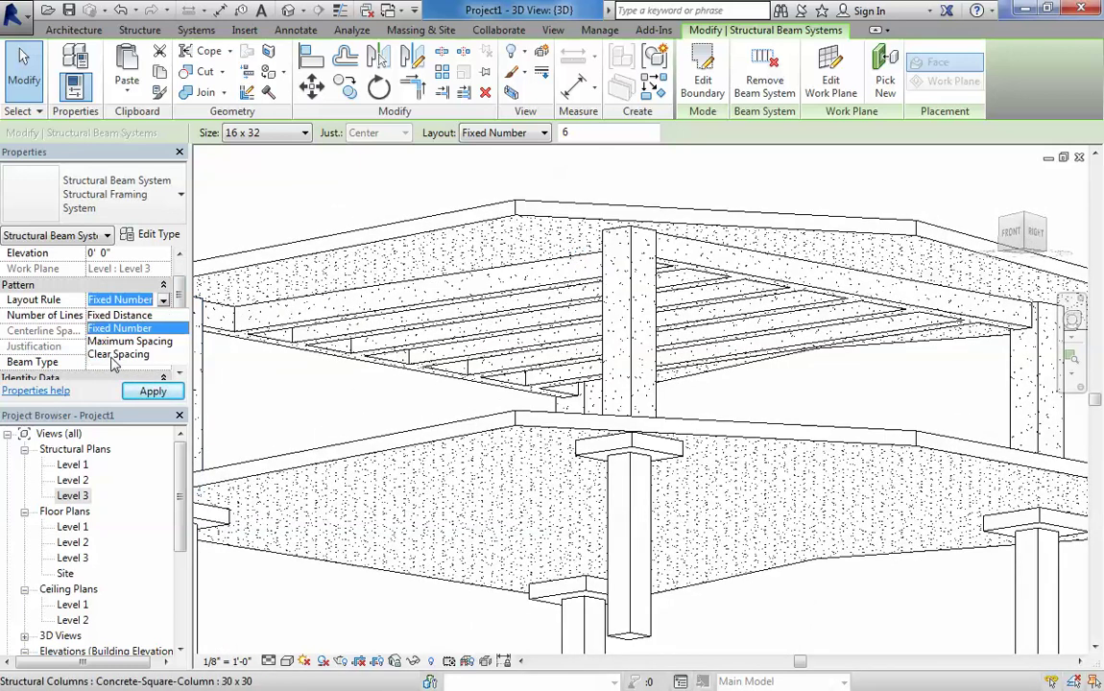
pyautogui.click(158, 329)
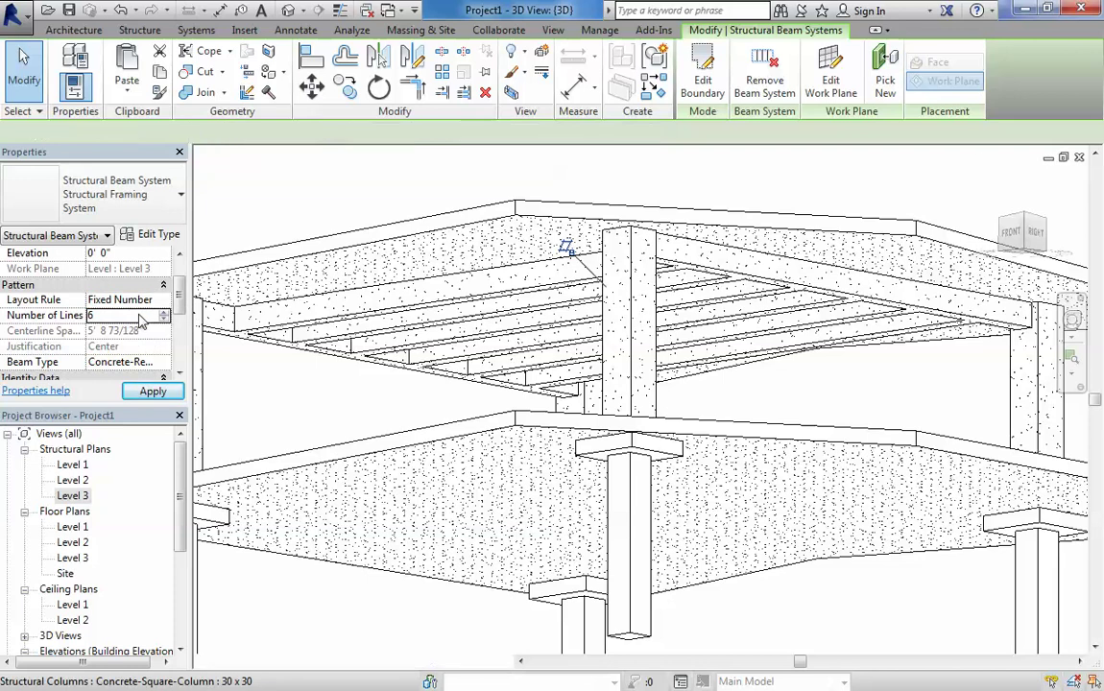
pyautogui.click(139, 315)
pyautogui.write('12')
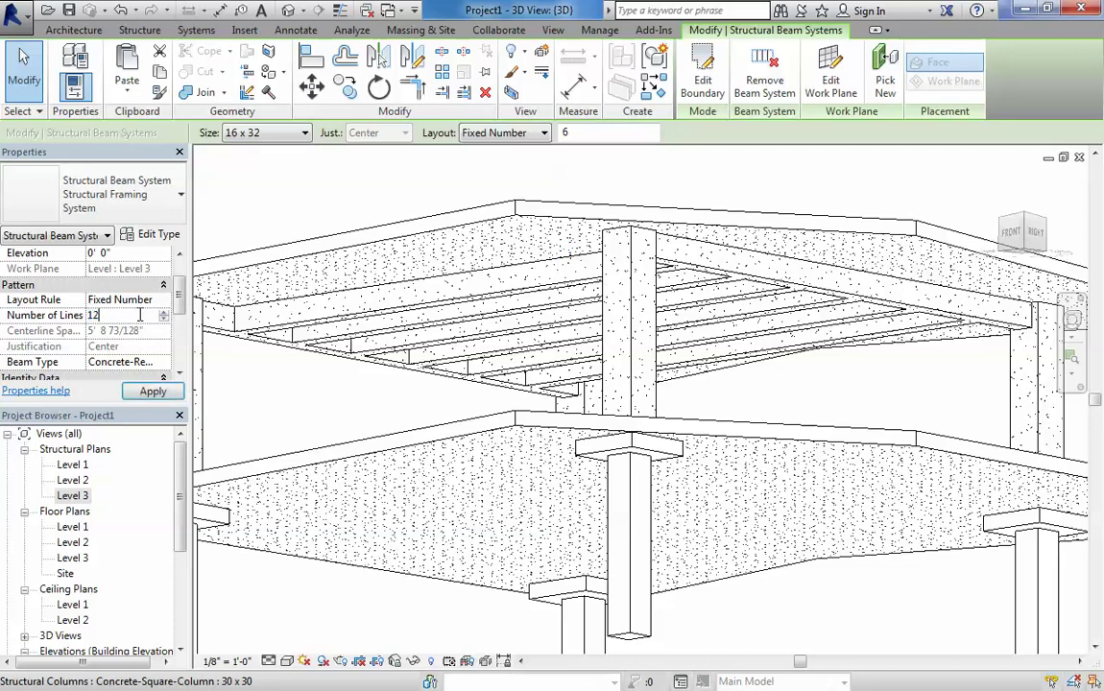
pyautogui.click(161, 392)
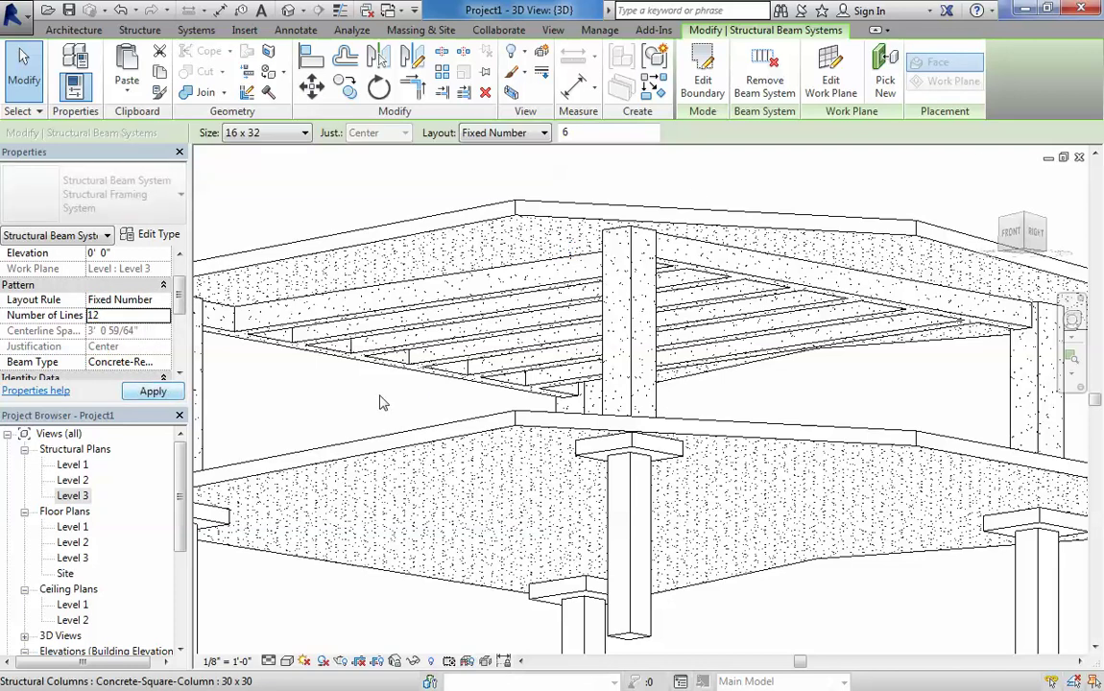
pyautogui.moveTo(451, 434)
pyautogui.keyDown('shift'); pyautogui.mouseDown(button='middle')
pyautogui.moveTo(436, 399)
pyautogui.moveTo(331, 372)
pyautogui.moveTo(313, 402)
pyautogui.moveTo(426, 467)
pyautogui.moveTo(512, 384)
pyautogui.moveTo(587, 425)
pyautogui.moveTo(574, 452)
pyautogui.mouseUp(button='middle'); pyautogui.keyUp('shift')
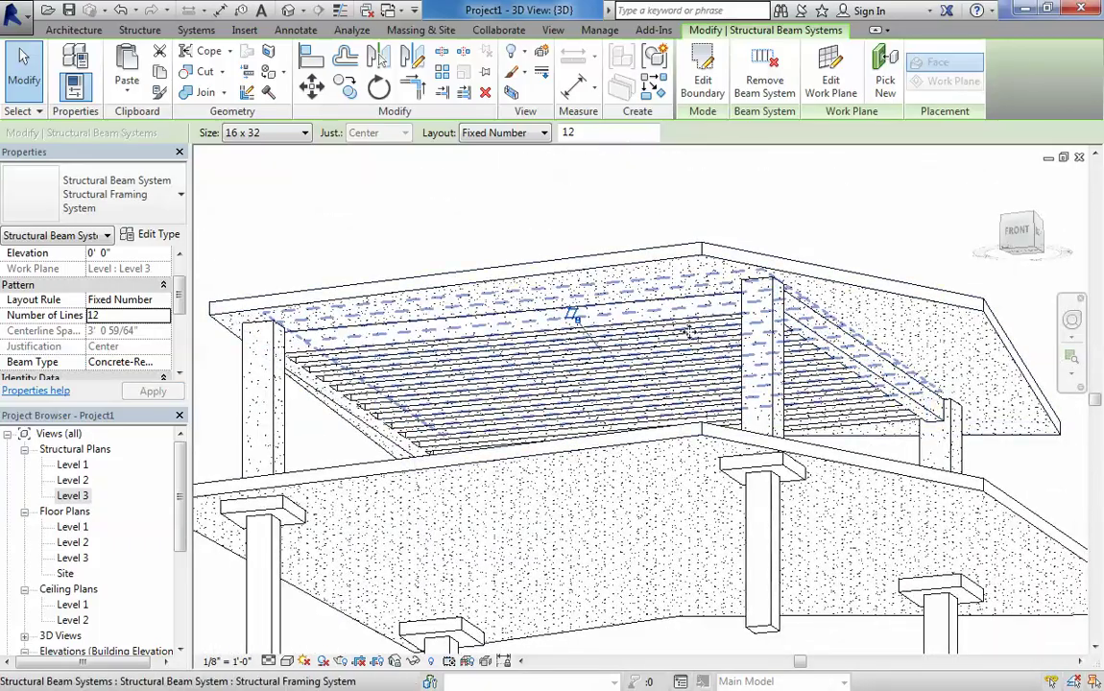
# Orbit the 3D view to inspect the beams from below, then clear the selection
pyautogui.keyDown('shift'); pyautogui.moveTo(672, 327); pyautogui.dragTo(739, 322, button='middle'); pyautogui.keyUp('shift')
pyautogui.keyDown('shift'); pyautogui.moveTo(530, 369); pyautogui.dragTo(422, 432, button='middle'); pyautogui.keyUp('shift')
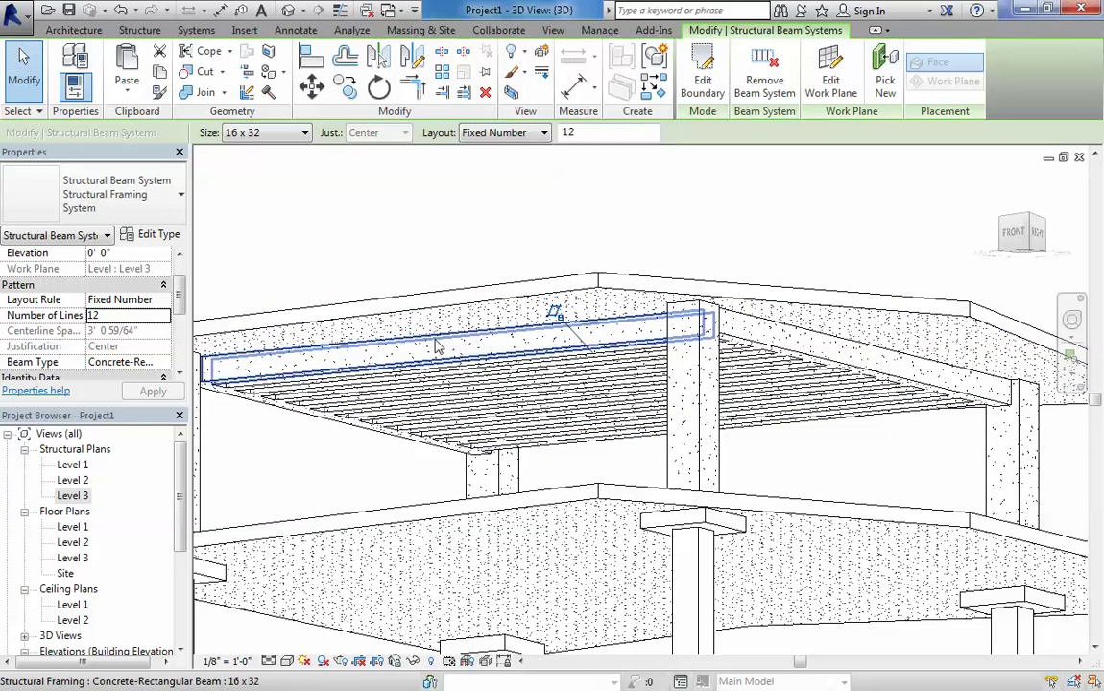
pyautogui.keyDown('shift'); pyautogui.moveTo(435, 347); pyautogui.dragTo(694, 205, button='middle'); pyautogui.keyUp('shift')
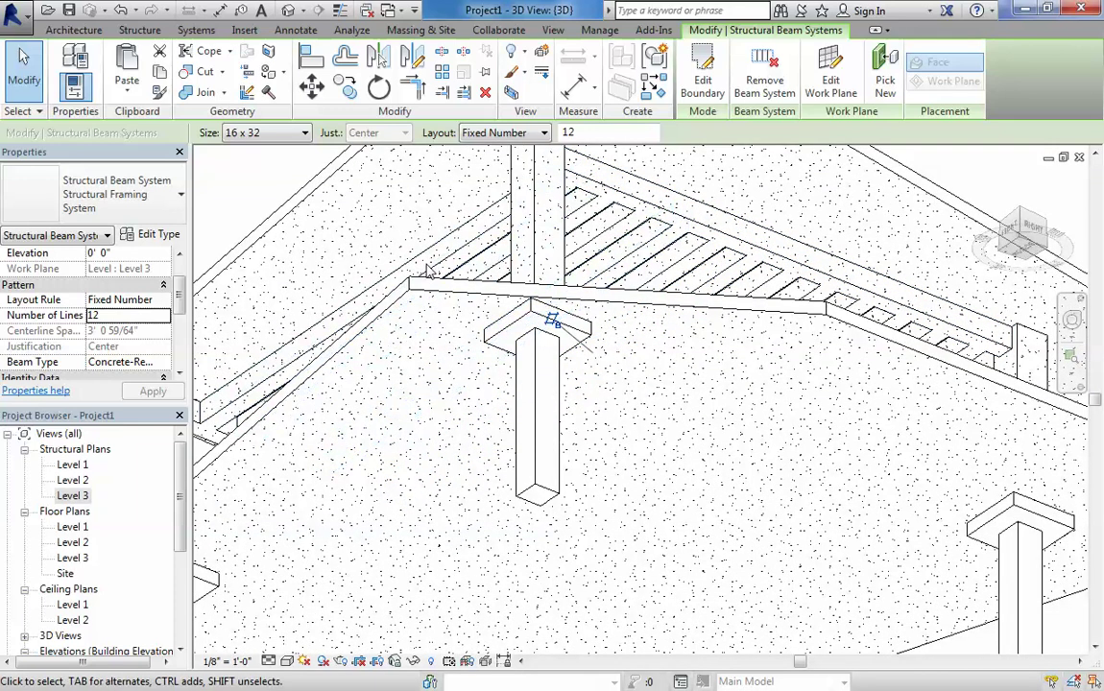
pyautogui.moveTo(428, 257)
pyautogui.keyDown('shift'); pyautogui.mouseDown(button='middle')
pyautogui.moveTo(487, 350)
pyautogui.moveTo(569, 360)
pyautogui.mouseUp(button='middle'); pyautogui.keyUp('shift')
pyautogui.press('Escape')
pyautogui.press('Escape')
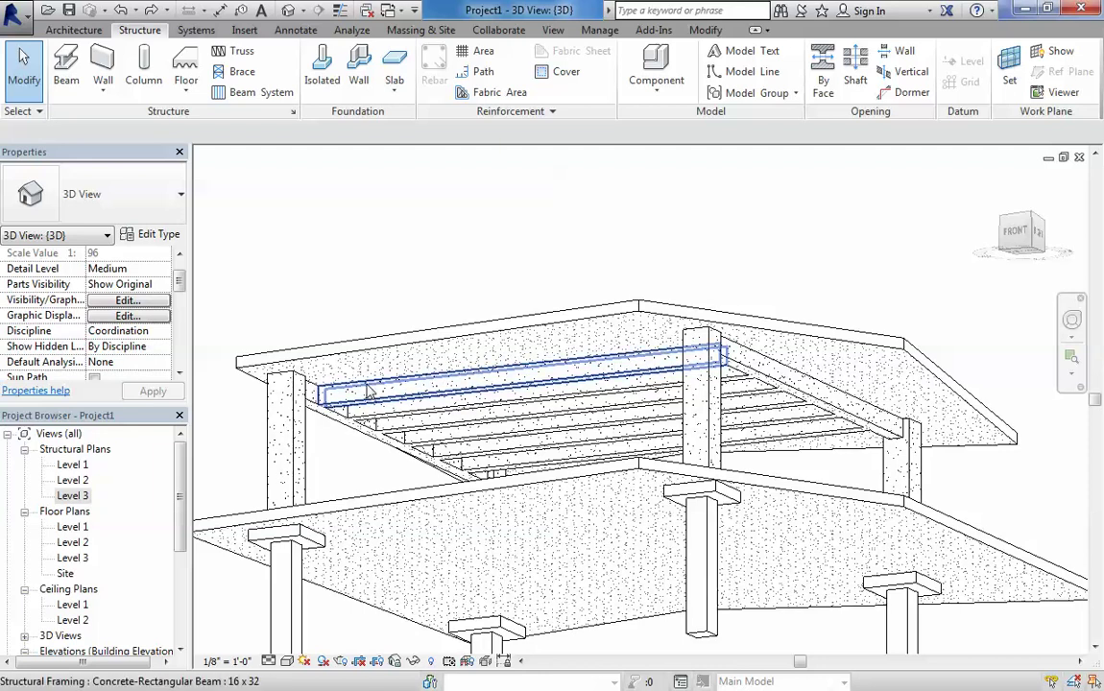
pyautogui.moveTo(363, 357)
pyautogui.keyDown('shift'); pyautogui.mouseDown(button='middle')
pyautogui.moveTo(423, 389)
pyautogui.moveTo(423, 379)
pyautogui.moveTo(168, 566)
pyautogui.mouseUp(button='middle'); pyautogui.keyUp('shift')
pyautogui.scroll(2, 447, 258)
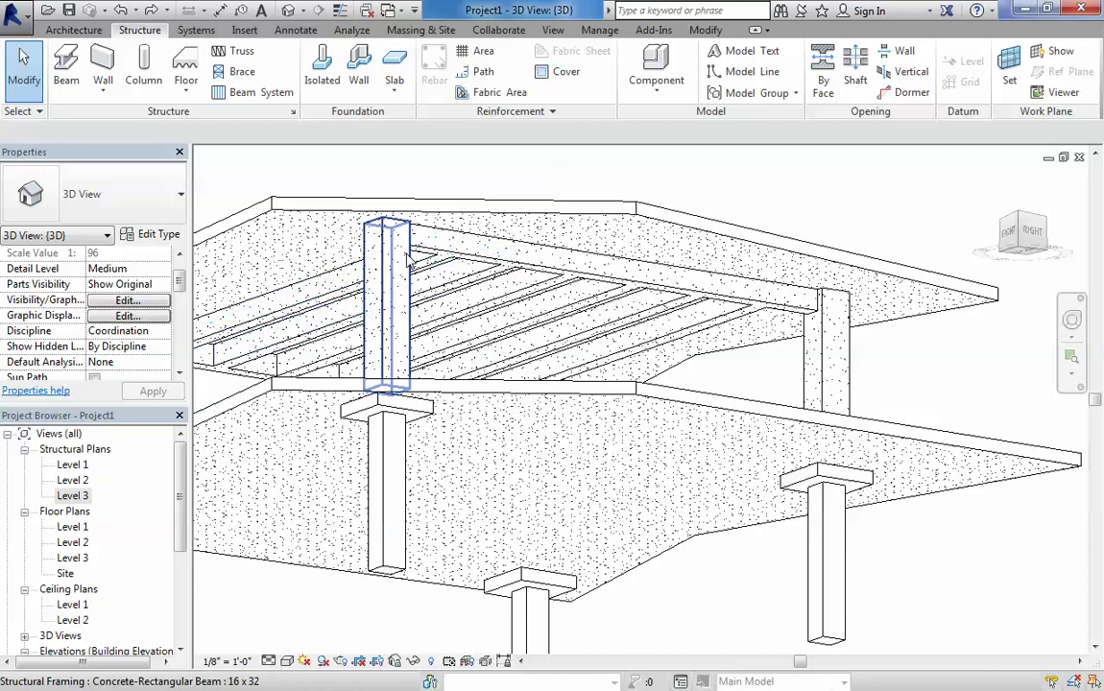
# Open the Level 3 structural plan and check the beam system between the columns
pyautogui.doubleClick(81, 497)
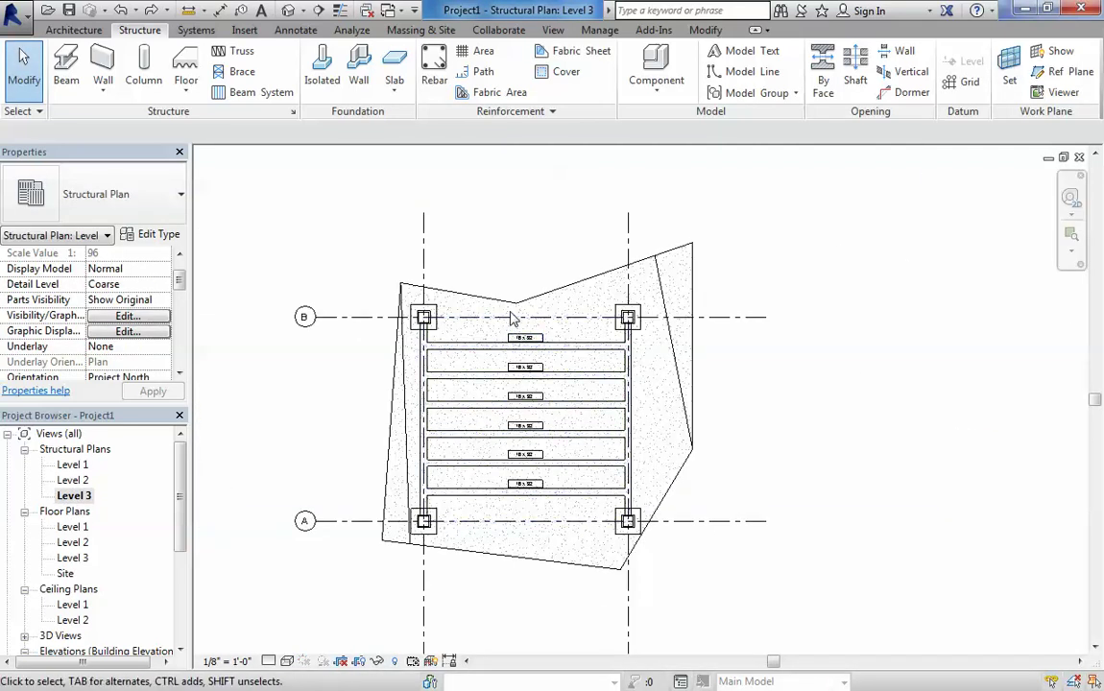
pyautogui.click(514, 336)
pyautogui.scroll(2, 521, 406)
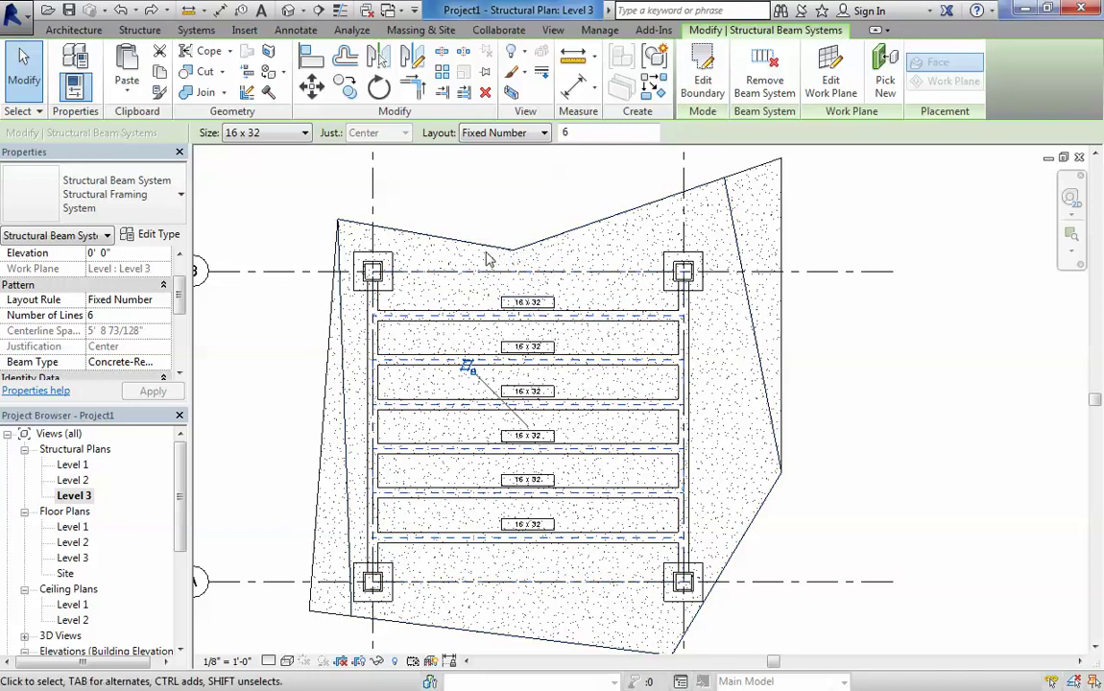
pyautogui.press('Escape')
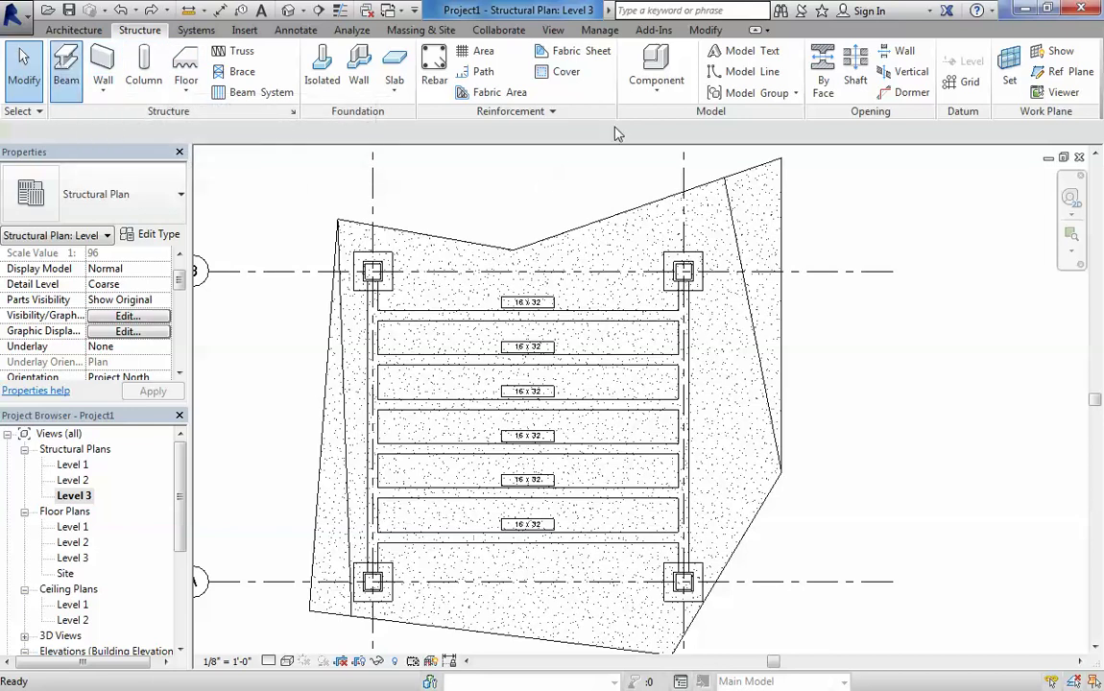
# From the Beam tool, load Pan Joist.rfa and Pan Joist With Ledges.rfa from Structural Framing > Concrete
pyautogui.click(65, 69)
pyautogui.click(697, 79)
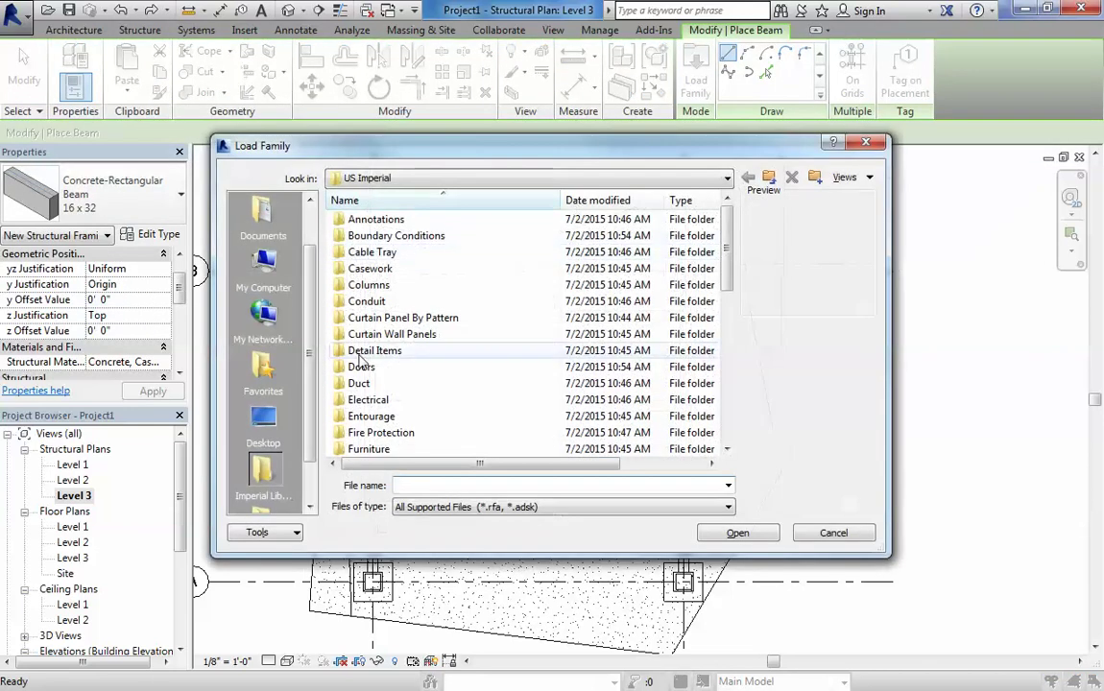
pyautogui.scroll(-8, 369, 375)
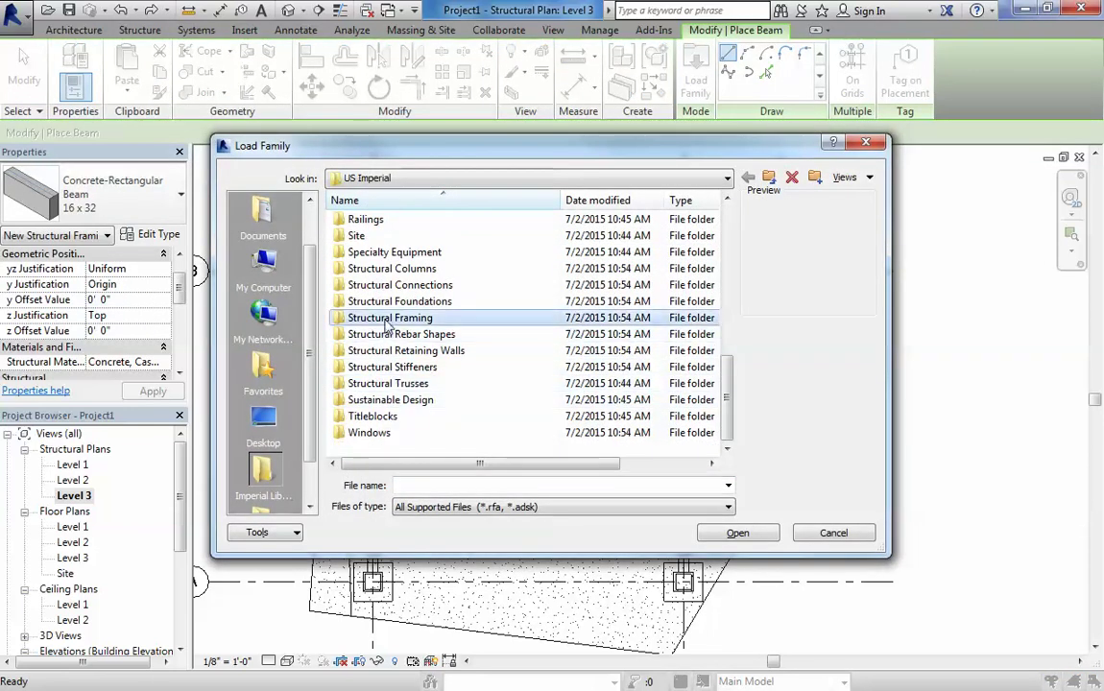
pyautogui.doubleClick(369, 317)
pyautogui.doubleClick(368, 220)
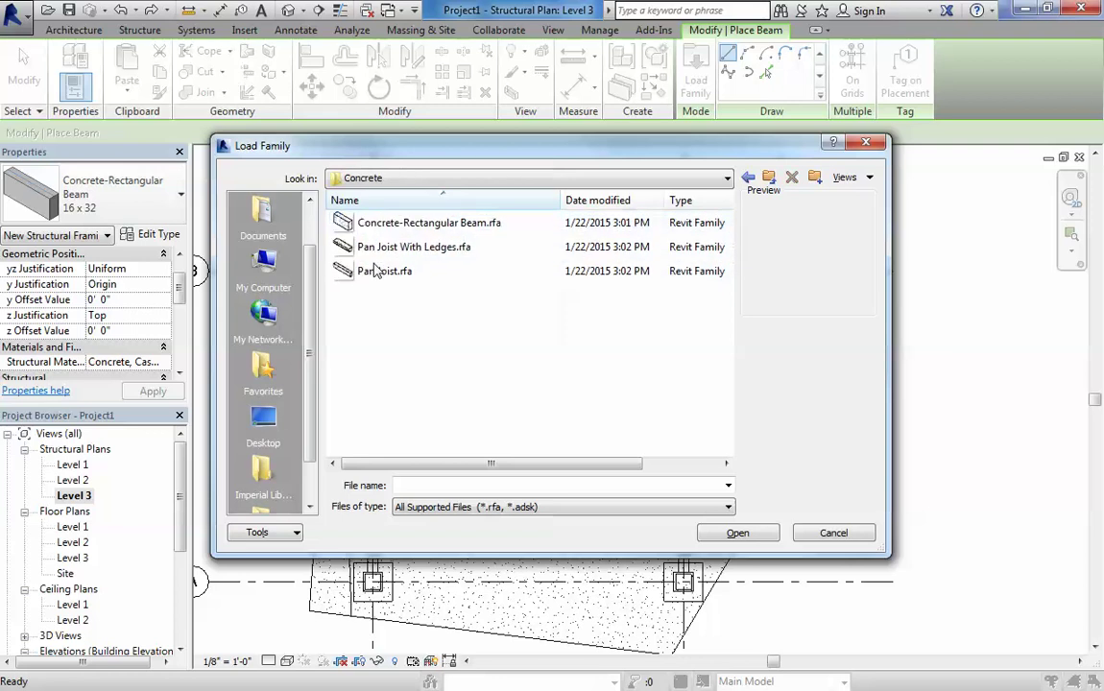
pyautogui.click(384, 266)
pyautogui.keyDown('ctrl'); pyautogui.click(394, 302); pyautogui.keyUp('ctrl')
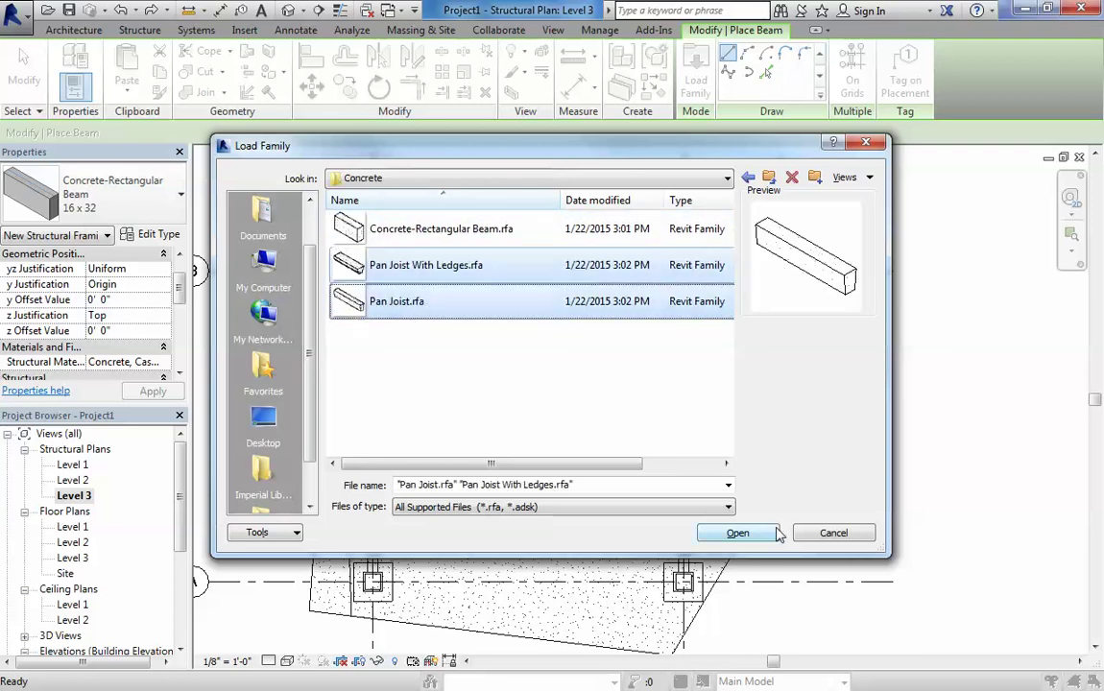
pyautogui.click(747, 536)
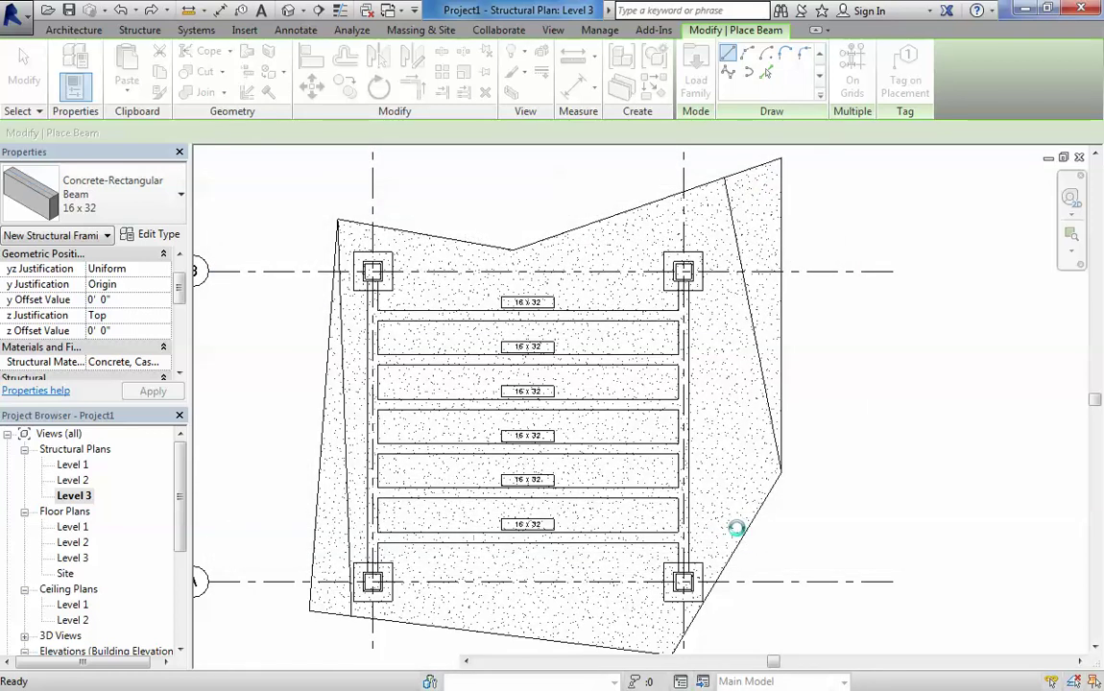
# Stop the Beam tool and inspect the beam system's type list and type properties
pyautogui.press('Escape')
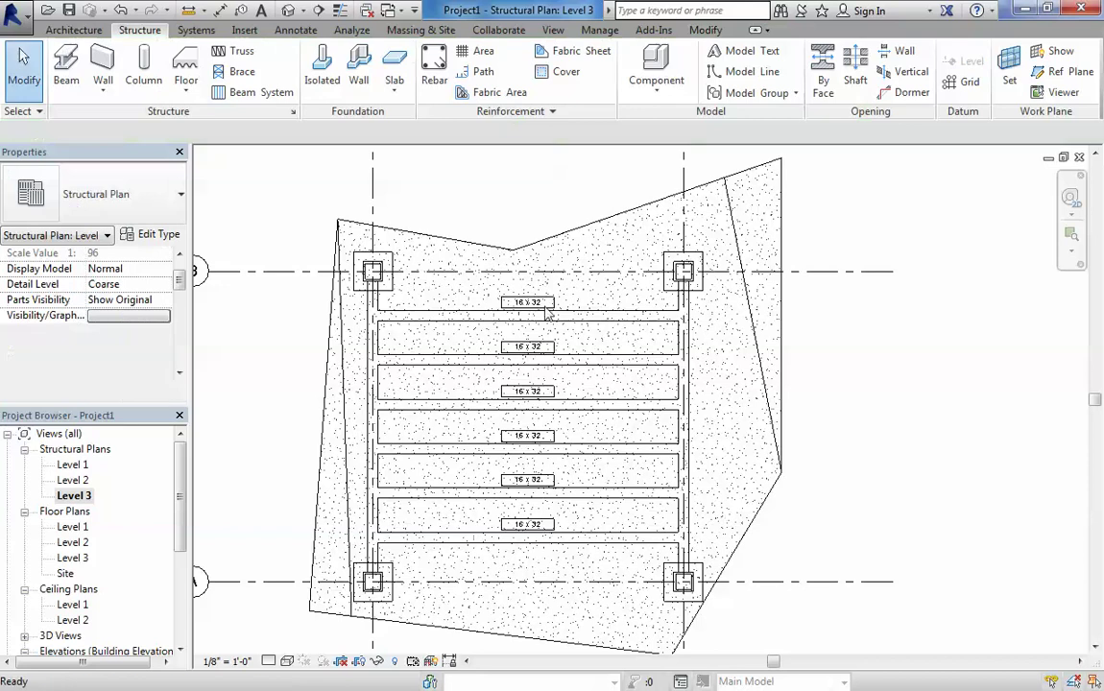
pyautogui.click(517, 278)
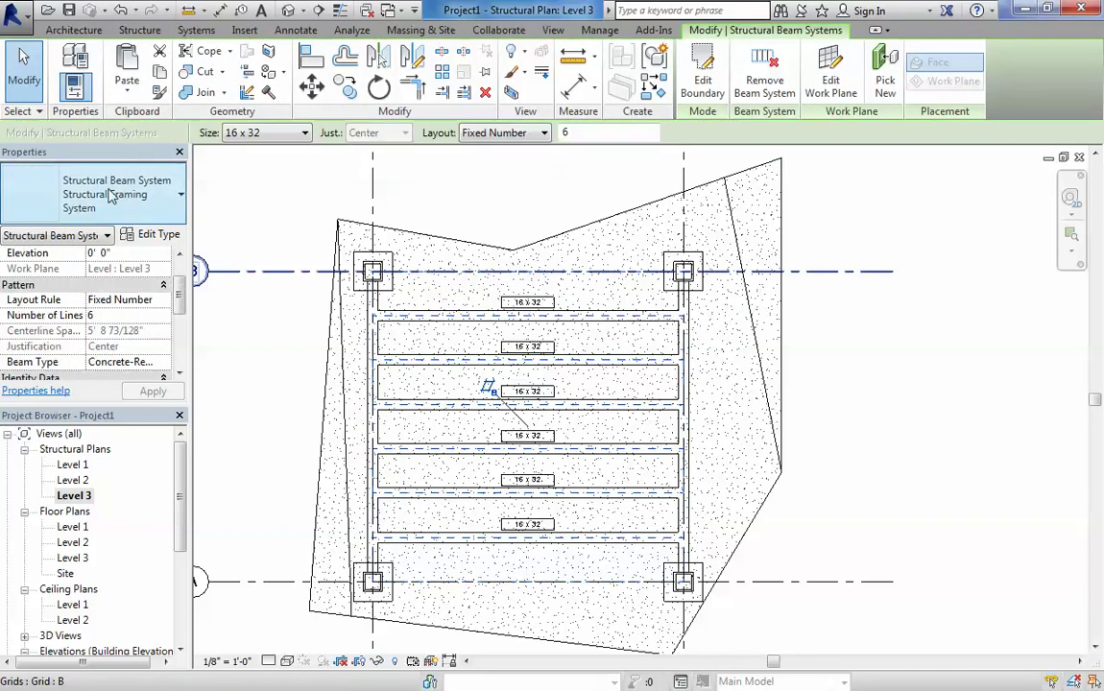
pyautogui.click(110, 196)
pyautogui.click(108, 203)
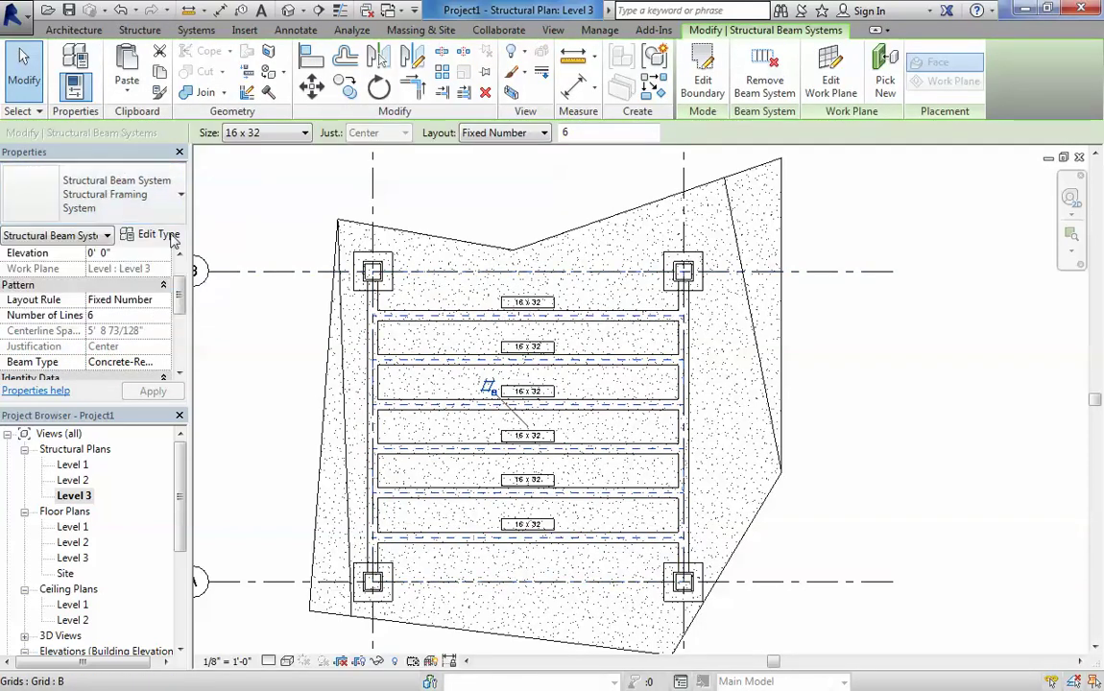
pyautogui.scroll(-3, 177, 274)
pyautogui.scroll(5, 173, 264)
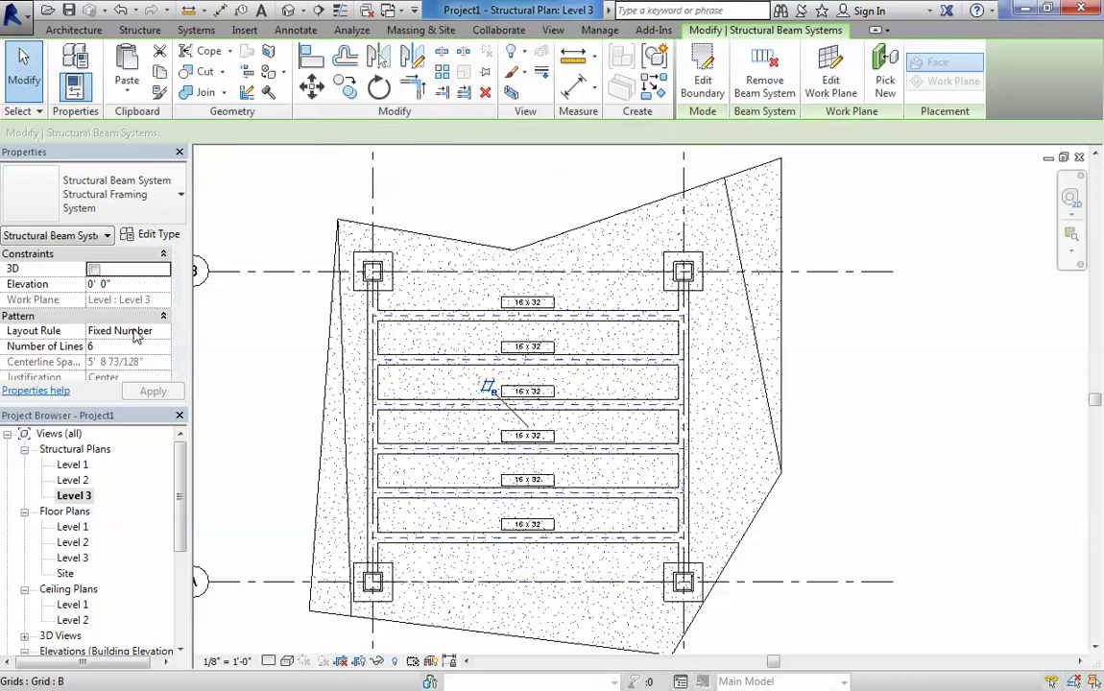
pyautogui.click(158, 235)
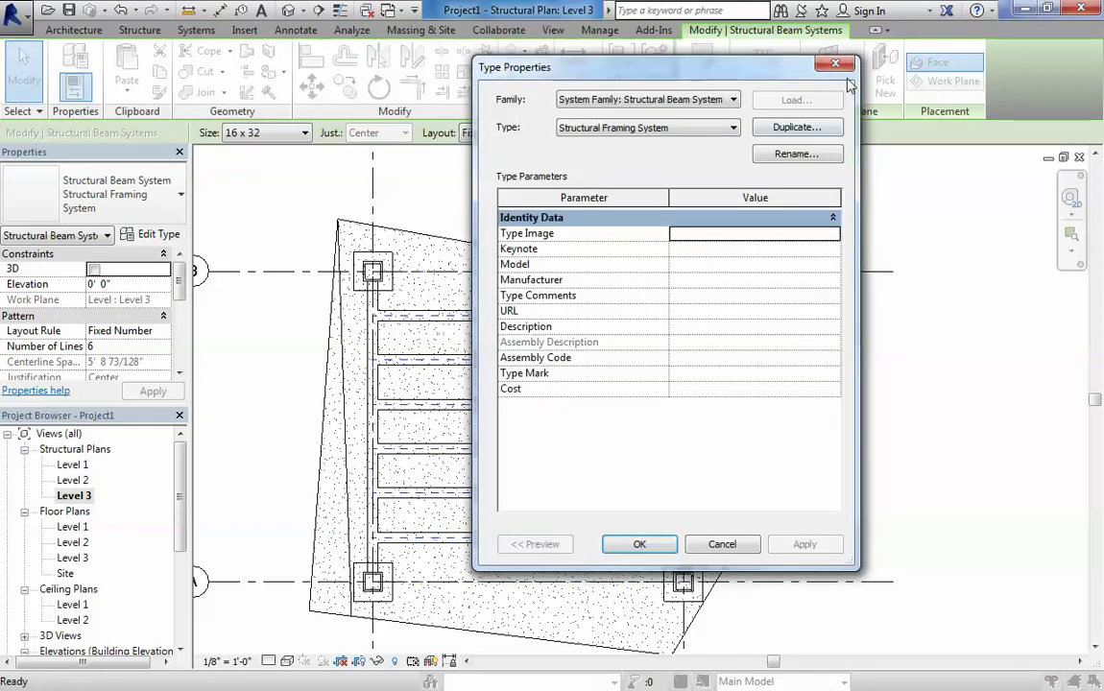
pyautogui.press('Escape')
pyautogui.press('Escape')
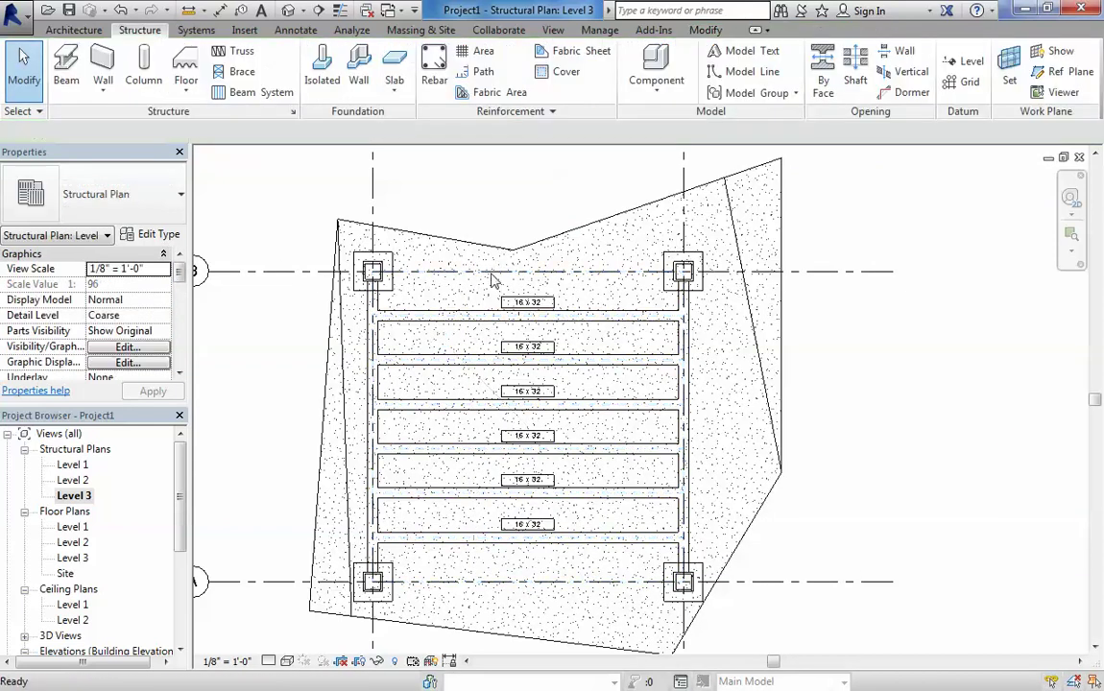
# Reopen the beam system's type properties to check the available types, then close them
pyautogui.click(492, 279)
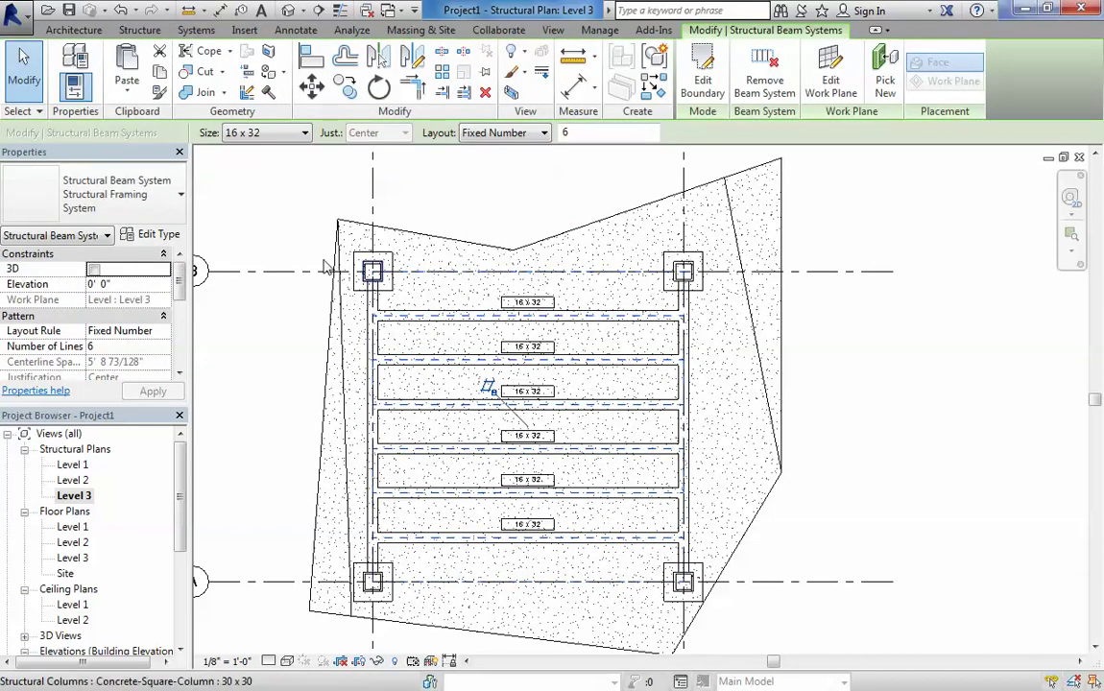
pyautogui.click(154, 235)
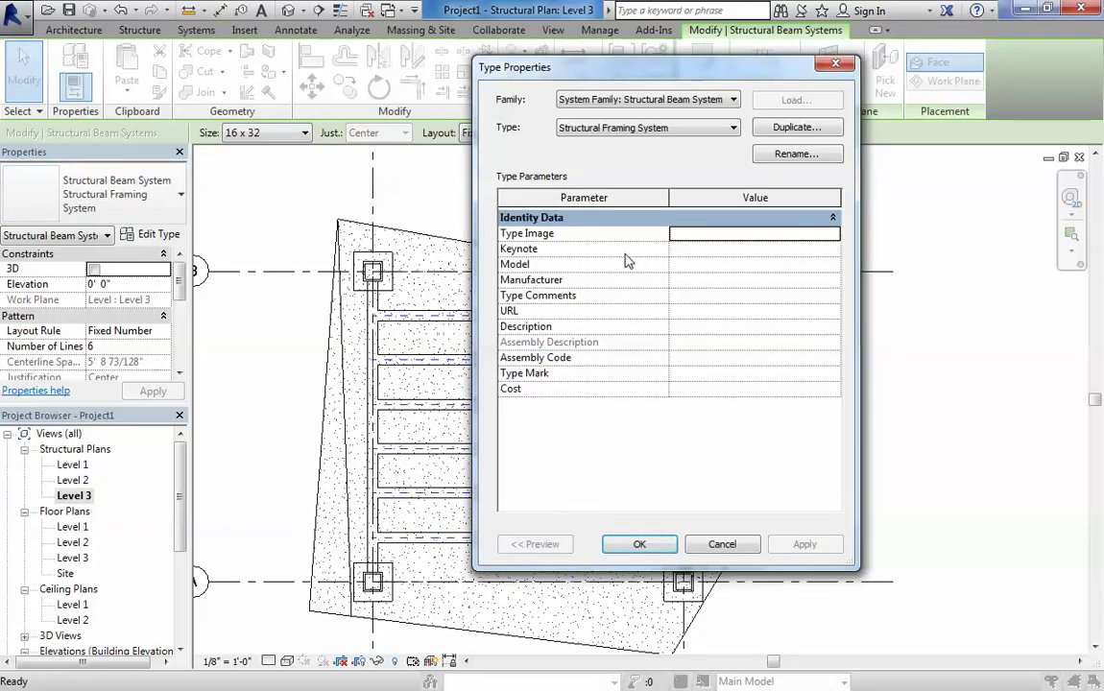
pyautogui.click(618, 121)
pyautogui.press('Escape')
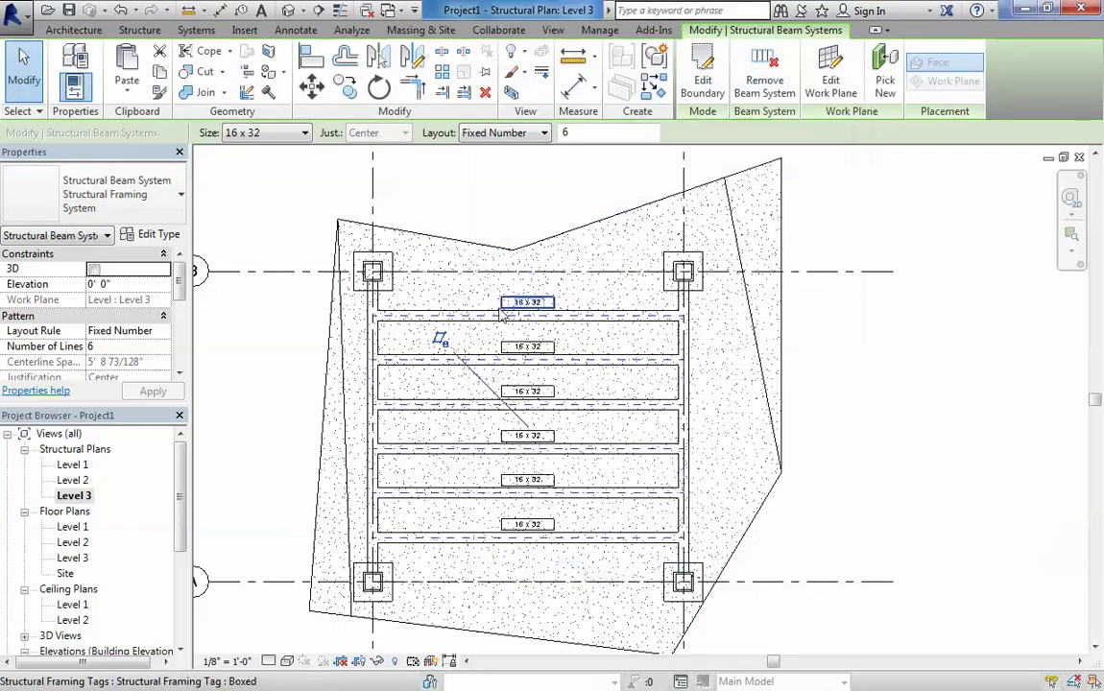
pyautogui.press('Escape')
# Change the top beam near grid B to Pan Joist 6 x 20
pyautogui.click(459, 331)
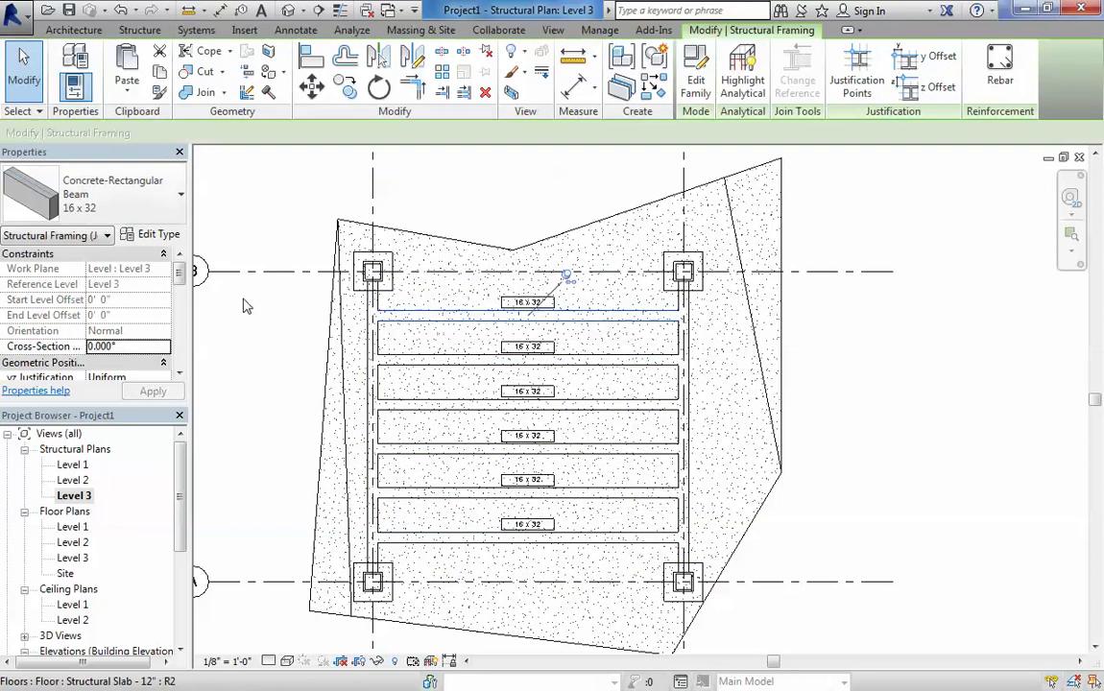
pyautogui.click(115, 194)
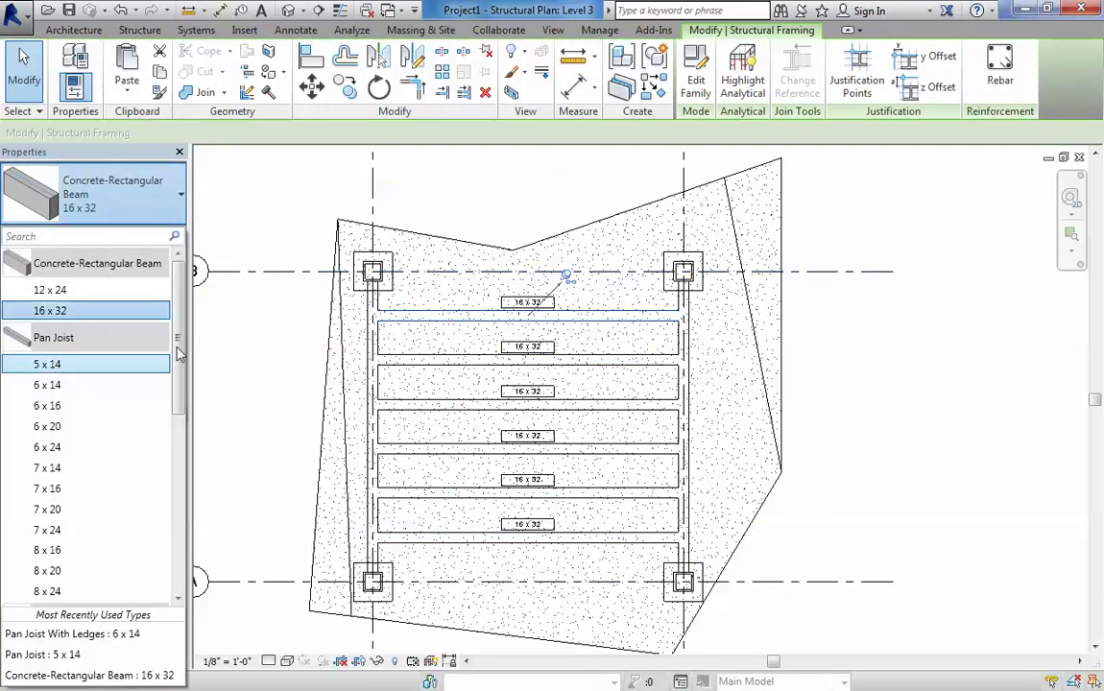
pyautogui.moveTo(178, 354); pyautogui.dragTo(175, 402)
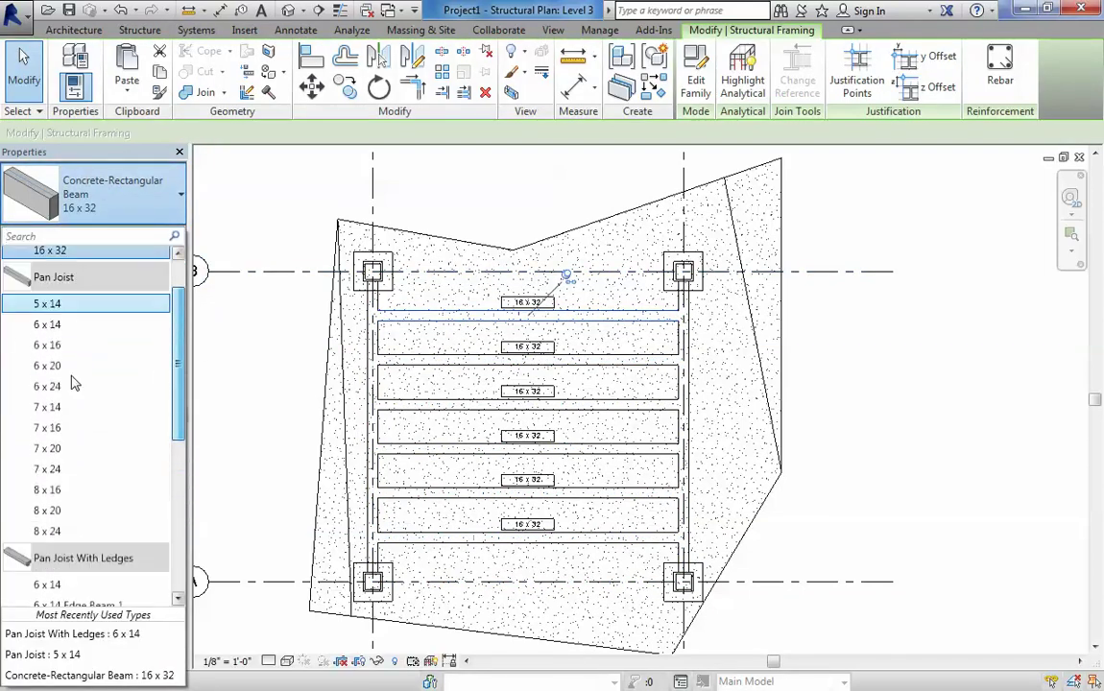
pyautogui.click(54, 366)
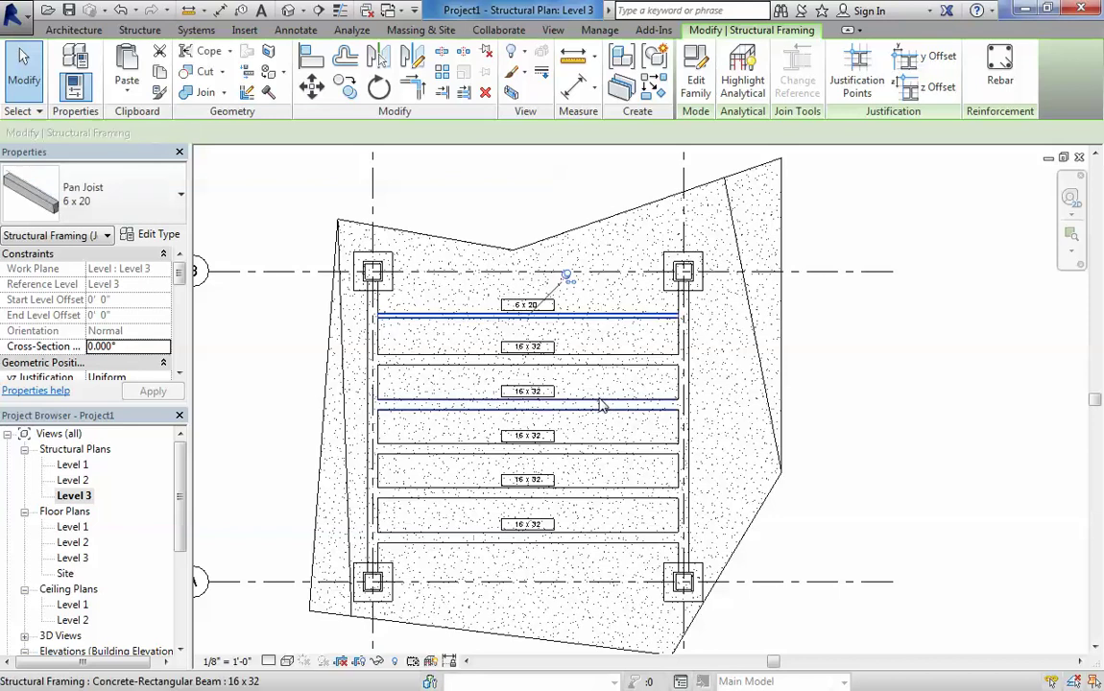
pyautogui.press('Escape')
# Set the beam system's Beam Type to Pan Joist : 7 x 14 and view it from below in 3D
pyautogui.click(486, 277)
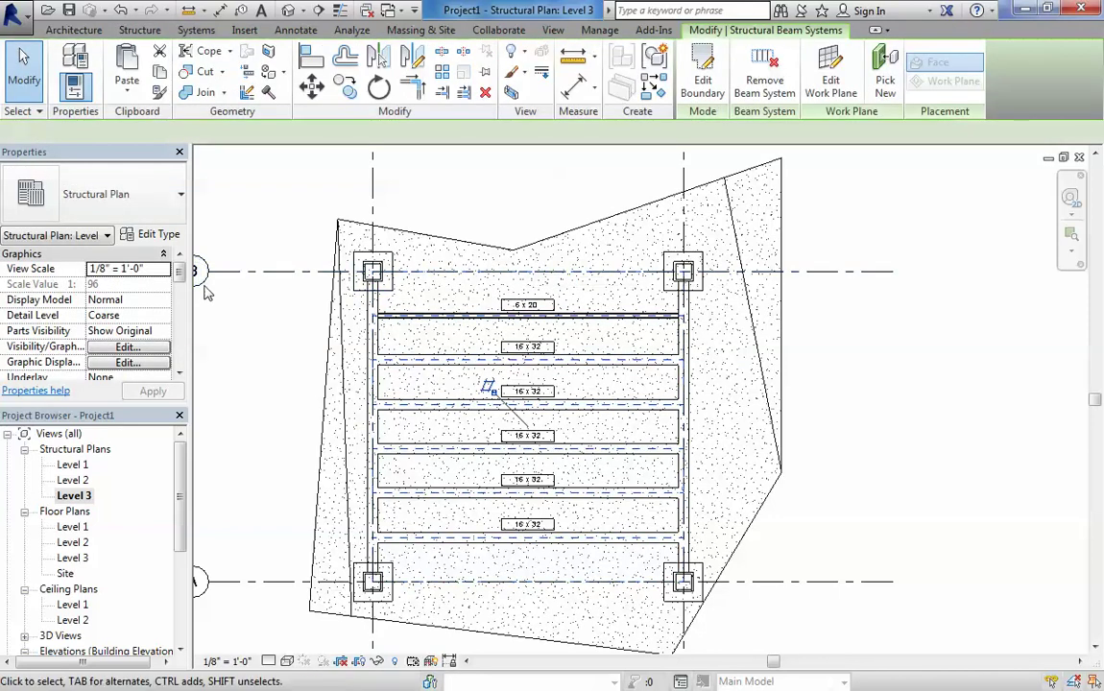
pyautogui.moveTo(179, 261); pyautogui.dragTo(178, 323)
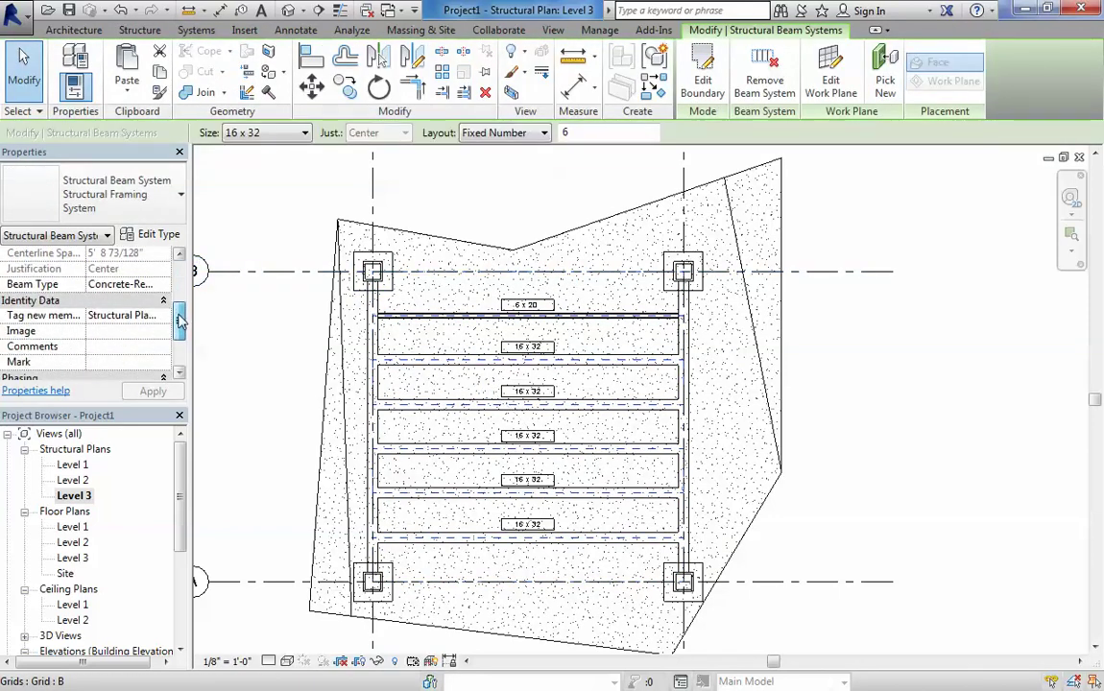
pyautogui.click(165, 287)
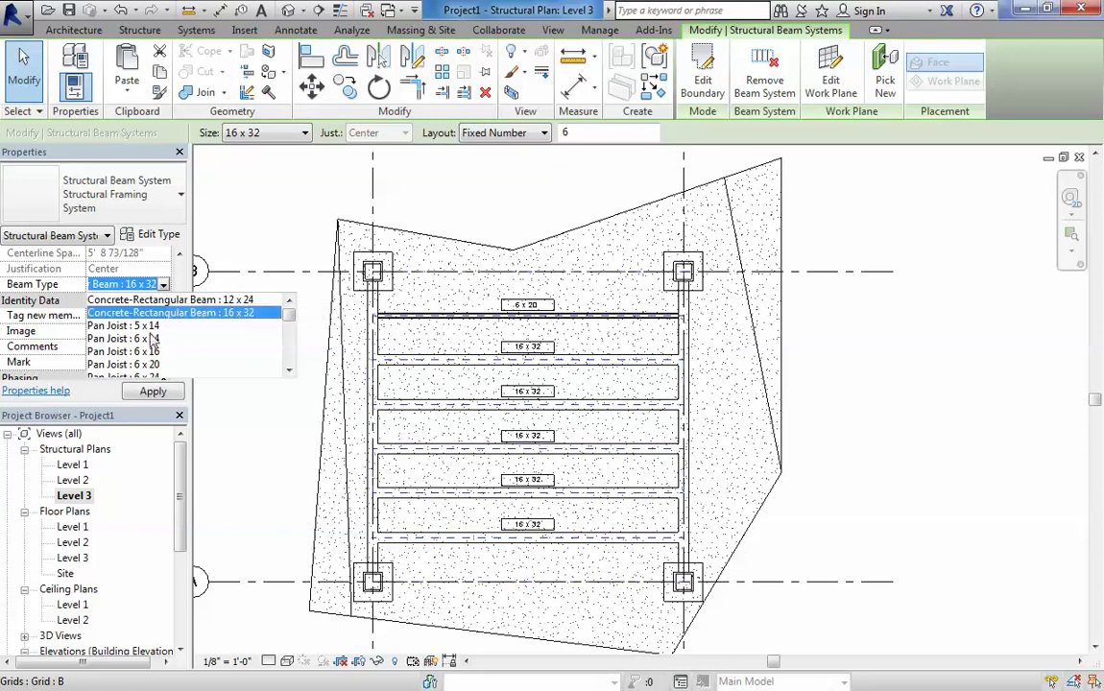
pyautogui.scroll(-1, 293, 327)
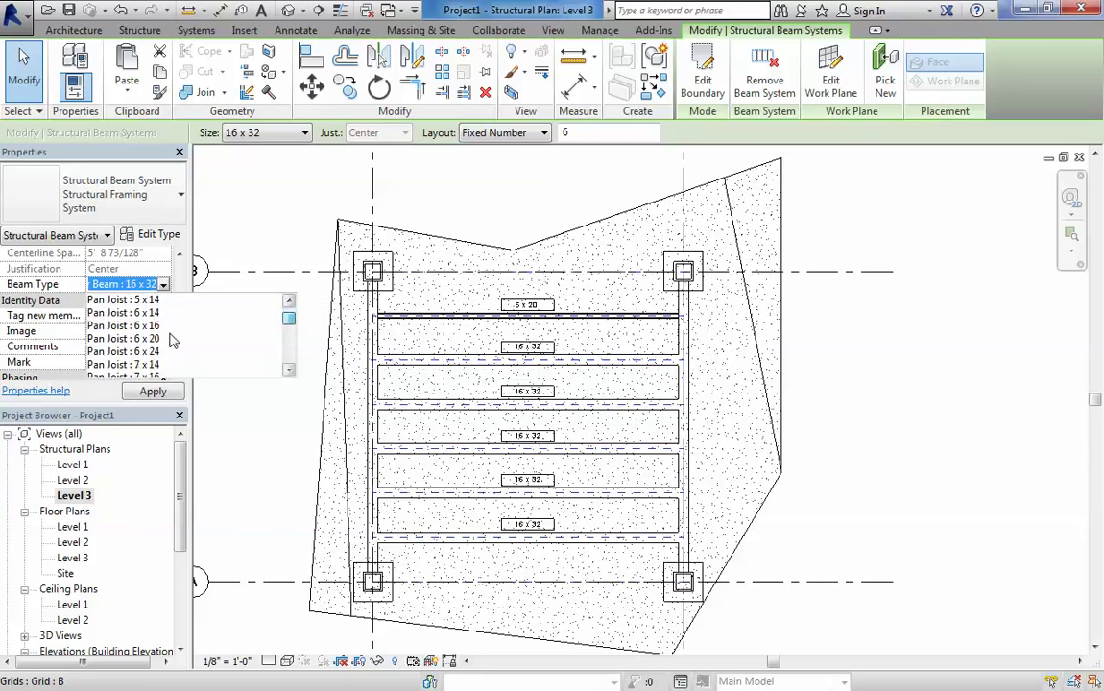
pyautogui.scroll(-2, 293, 329)
pyautogui.scroll(2, 293, 328)
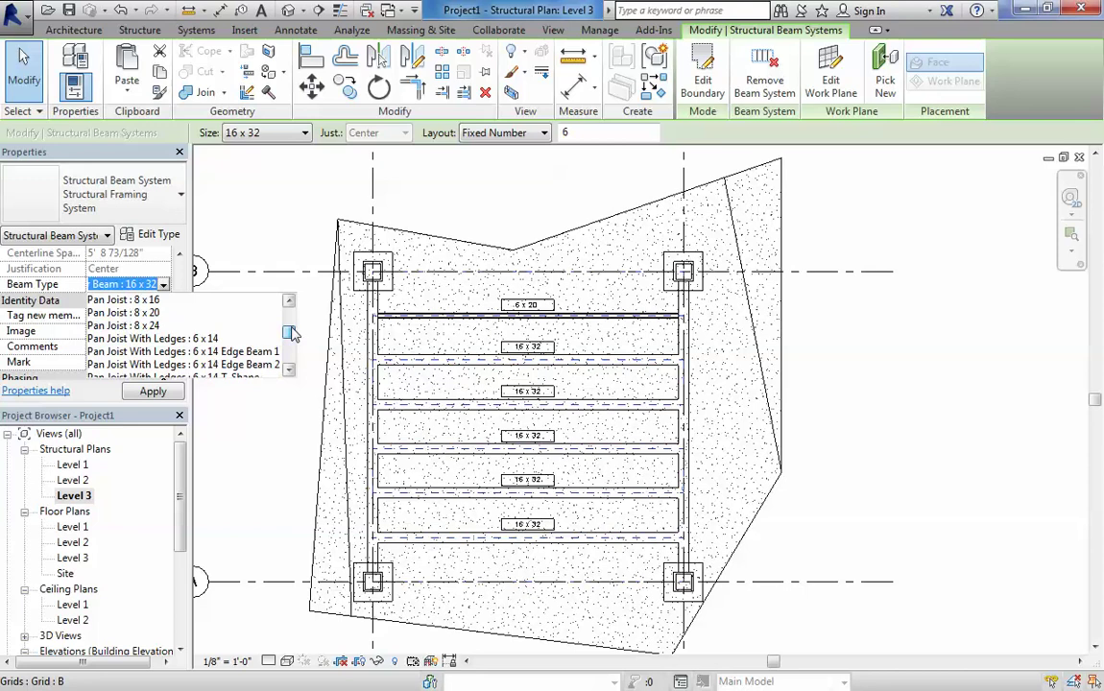
pyautogui.scroll(1, 294, 328)
pyautogui.click(139, 327)
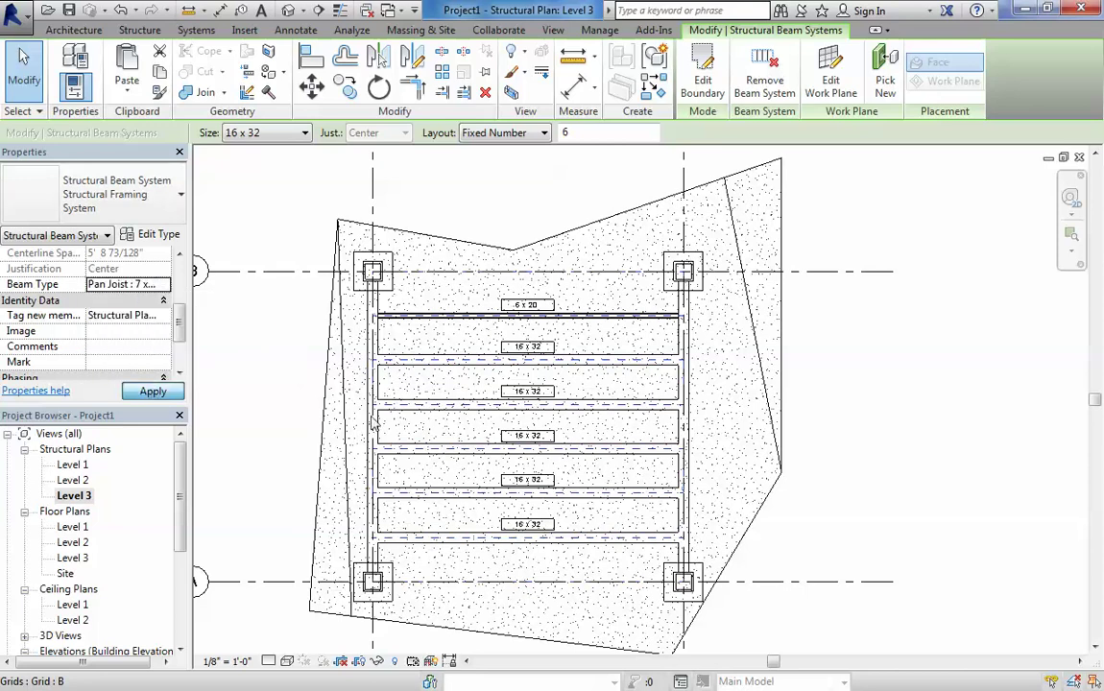
pyautogui.click(322, 155)
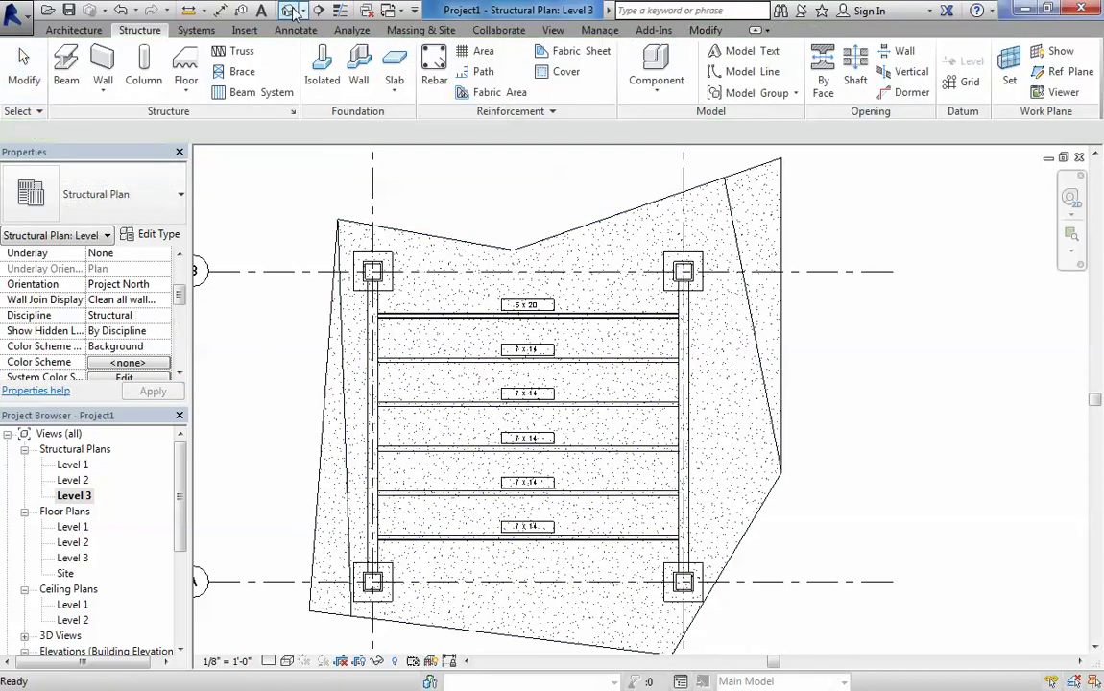
pyautogui.click(259, 9)
pyautogui.moveTo(391, 247)
pyautogui.keyDown('shift'); pyautogui.mouseDown(button='middle')
pyautogui.moveTo(544, 320)
pyautogui.moveTo(468, 298)
pyautogui.mouseUp(button='middle'); pyautogui.keyUp('shift')
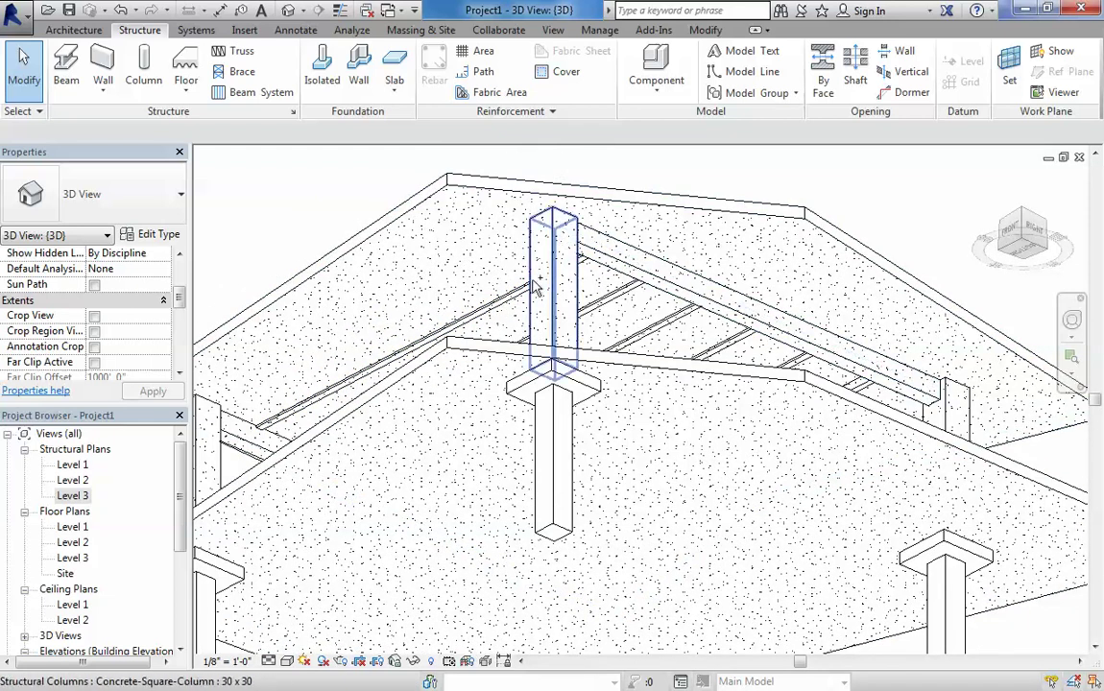
# In the Level 3 plan, set the beam system Elevation to -1' 0", then orbit the 3D view beneath it
pyautogui.click(75, 496)
pyautogui.doubleClick(75, 495)
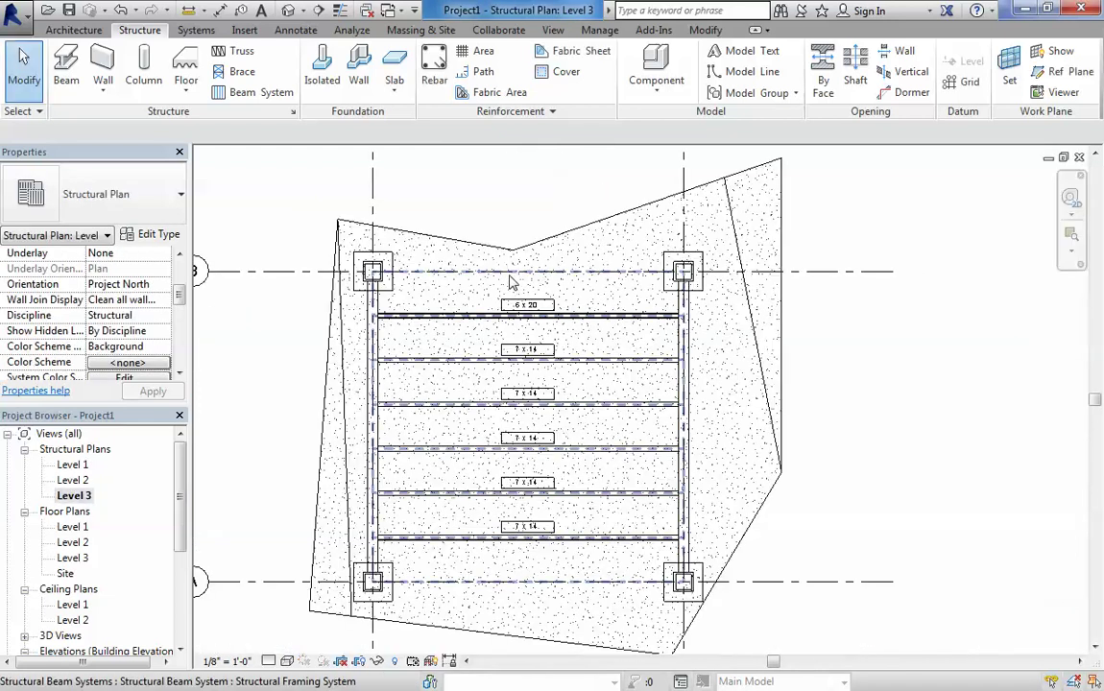
pyautogui.click(300, 332)
pyautogui.write('-1')
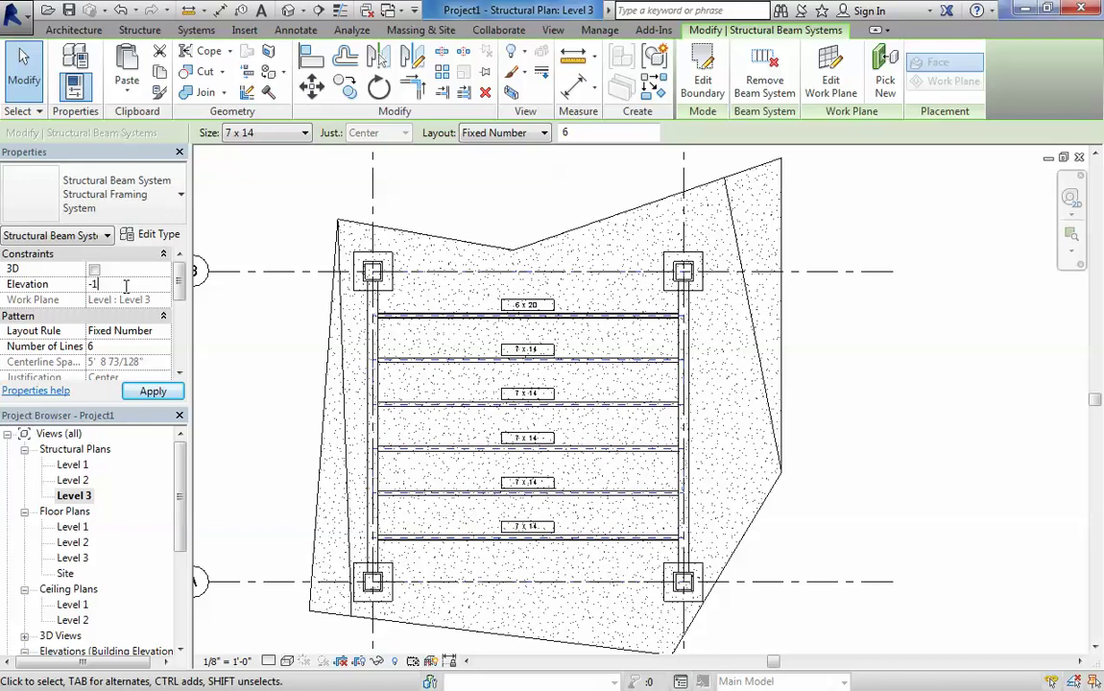
pyautogui.press('Return')
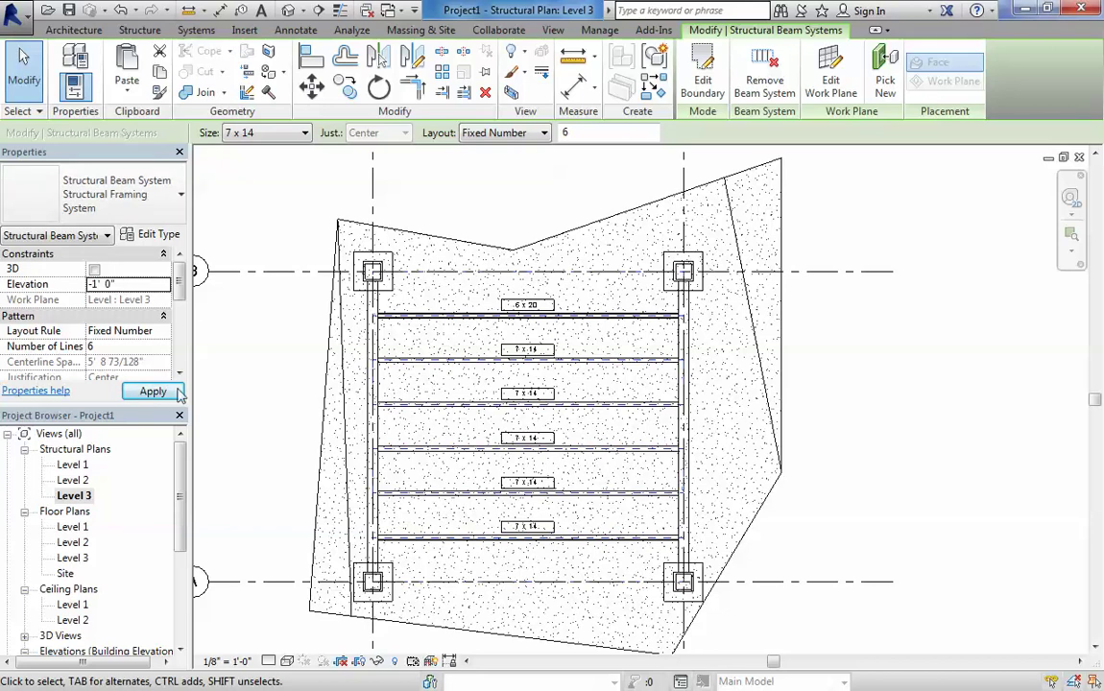
pyautogui.press('Escape')
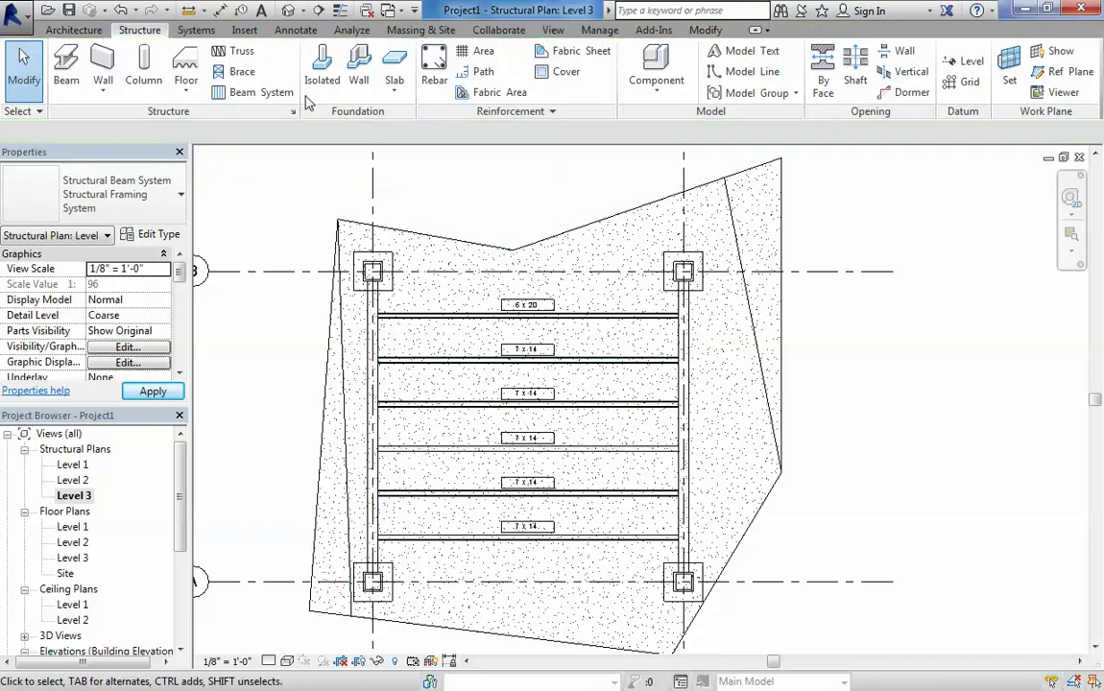
pyautogui.click(287, 10)
pyautogui.keyDown('shift'); pyautogui.moveTo(438, 373); pyautogui.dragTo(517, 389, button='middle'); pyautogui.keyUp('shift')
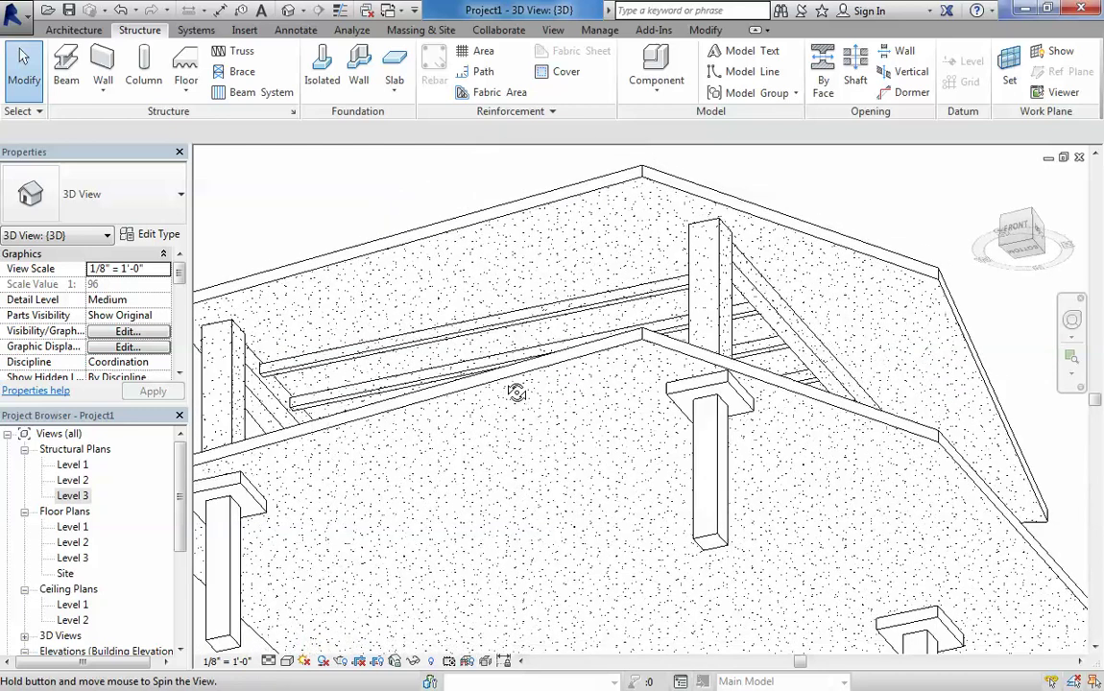
# Change the beam system's Beam Type to Pan Joist : 8 x 24 and inspect the deeper joists in 3D
pyautogui.click(555, 291)
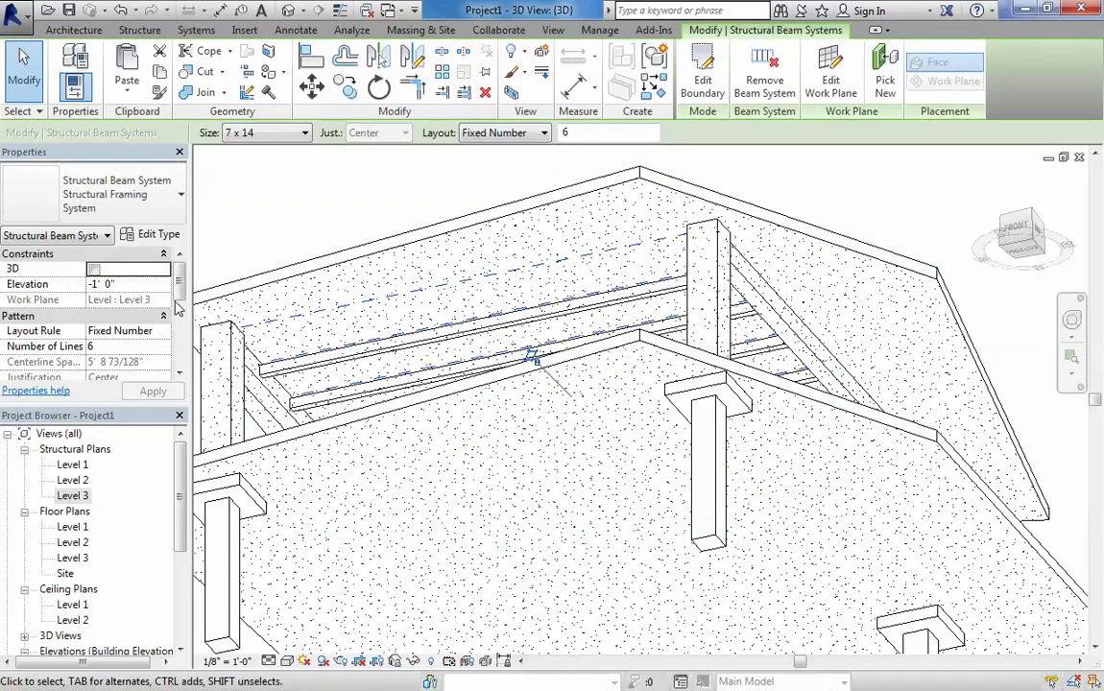
pyautogui.scroll(-3, 175, 307)
pyautogui.scroll(-1, 182, 329)
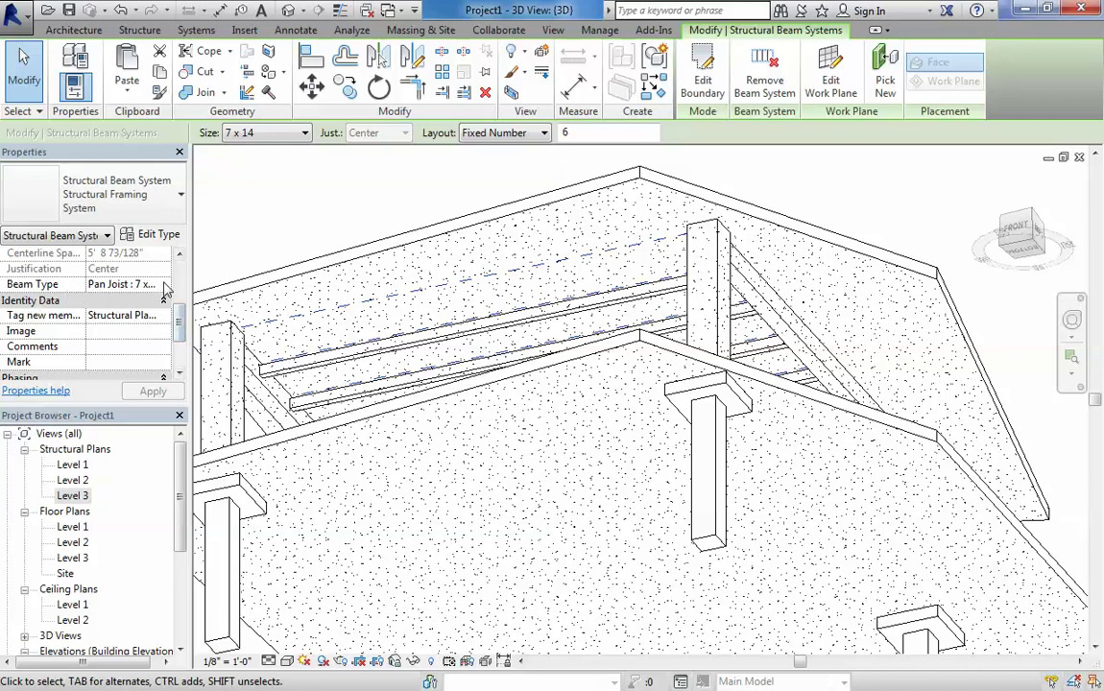
pyautogui.click(164, 285)
pyautogui.moveTo(291, 327); pyautogui.dragTo(294, 340)
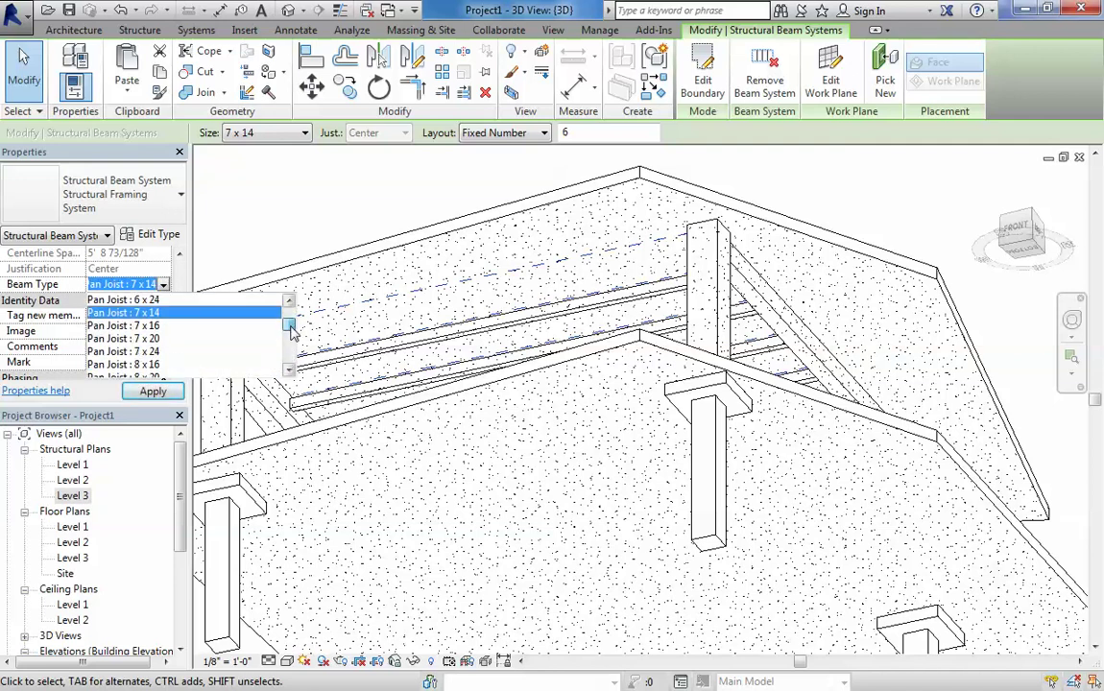
pyautogui.click(144, 314)
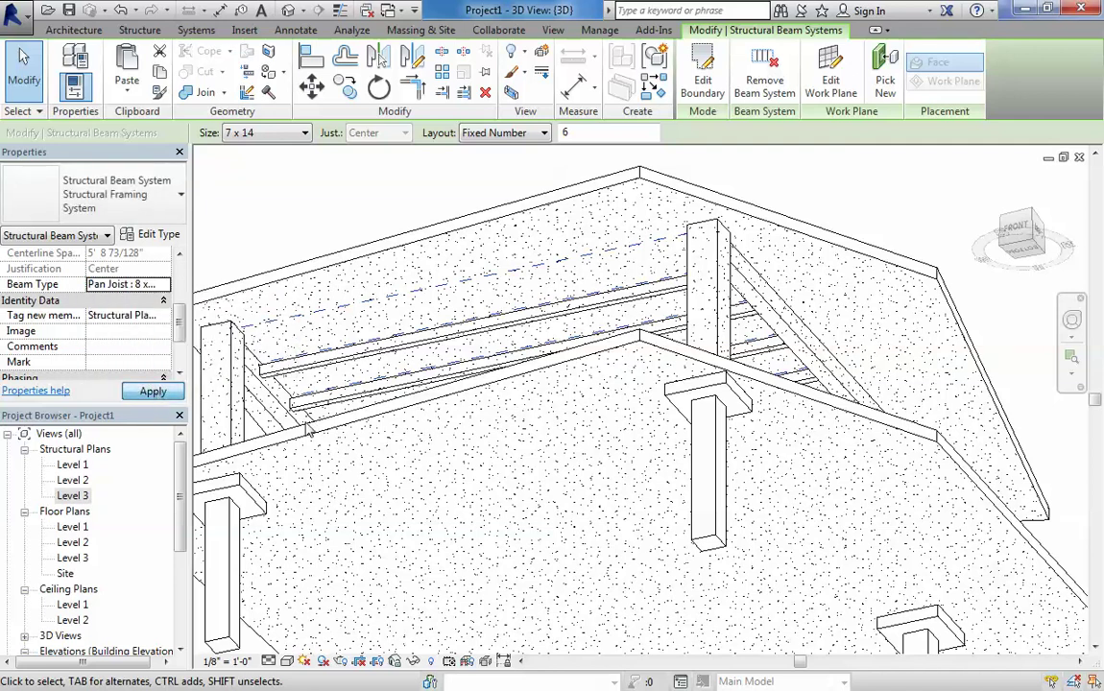
pyautogui.moveTo(309, 432)
pyautogui.keyDown('shift'); pyautogui.mouseDown(button='middle')
pyautogui.moveTo(326, 391)
pyautogui.moveTo(565, 415)
pyautogui.moveTo(616, 456)
pyautogui.moveTo(660, 412)
pyautogui.moveTo(713, 501)
pyautogui.moveTo(593, 411)
pyautogui.mouseUp(button='middle'); pyautogui.keyUp('shift')
pyautogui.press('Escape')
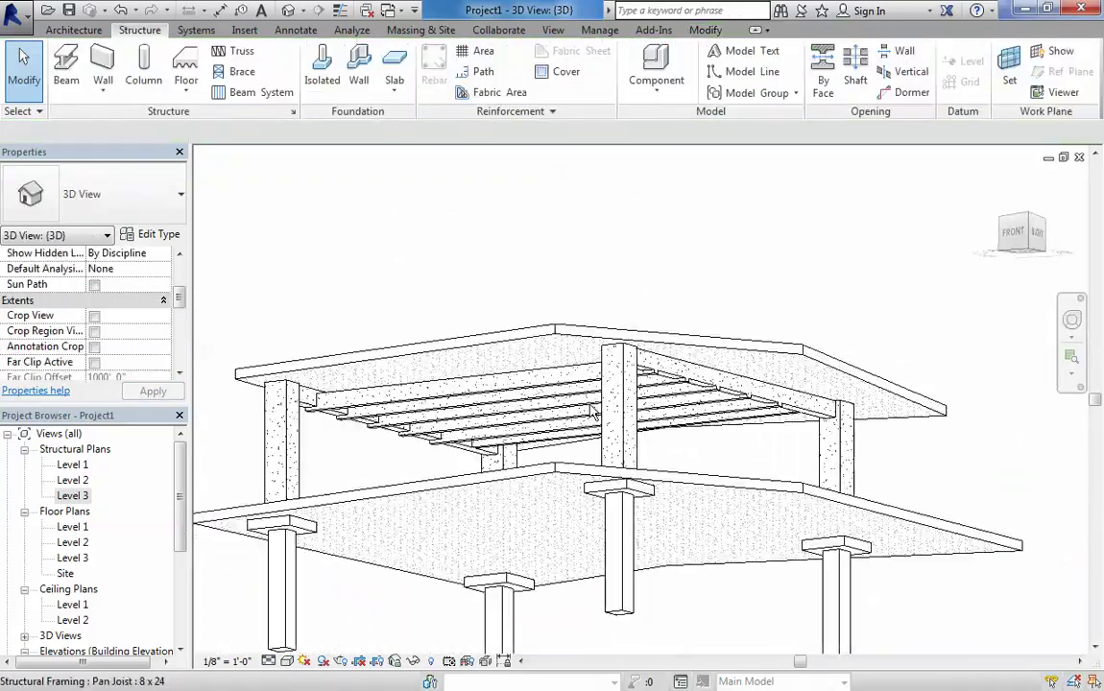
# Set the beam system Elevation to -0' 6" and reopen the Level 3 structural plan
pyautogui.click(432, 375)
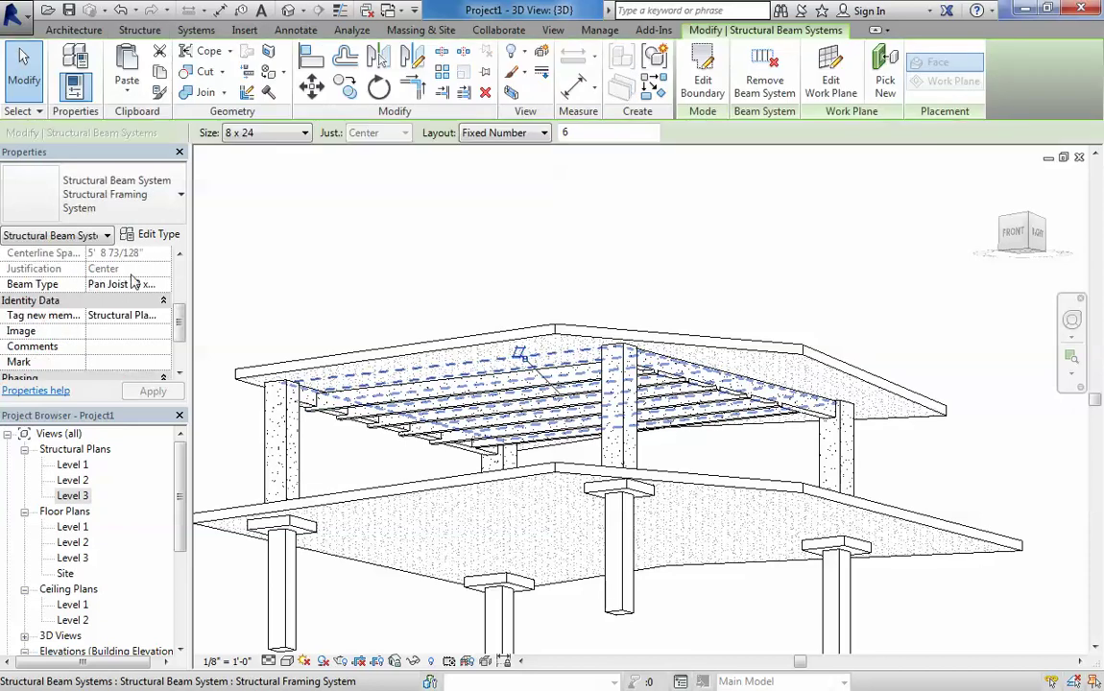
pyautogui.scroll(3, 179, 283)
pyautogui.write('-6')
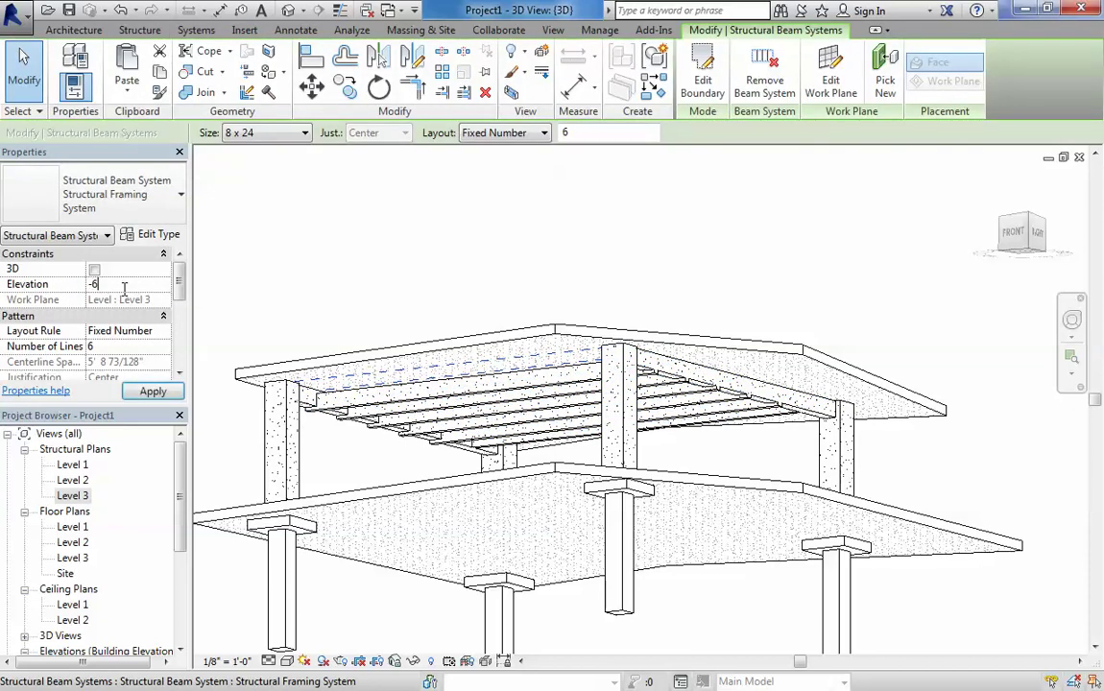
pyautogui.write('0\' 6"')
pyautogui.press('Return')
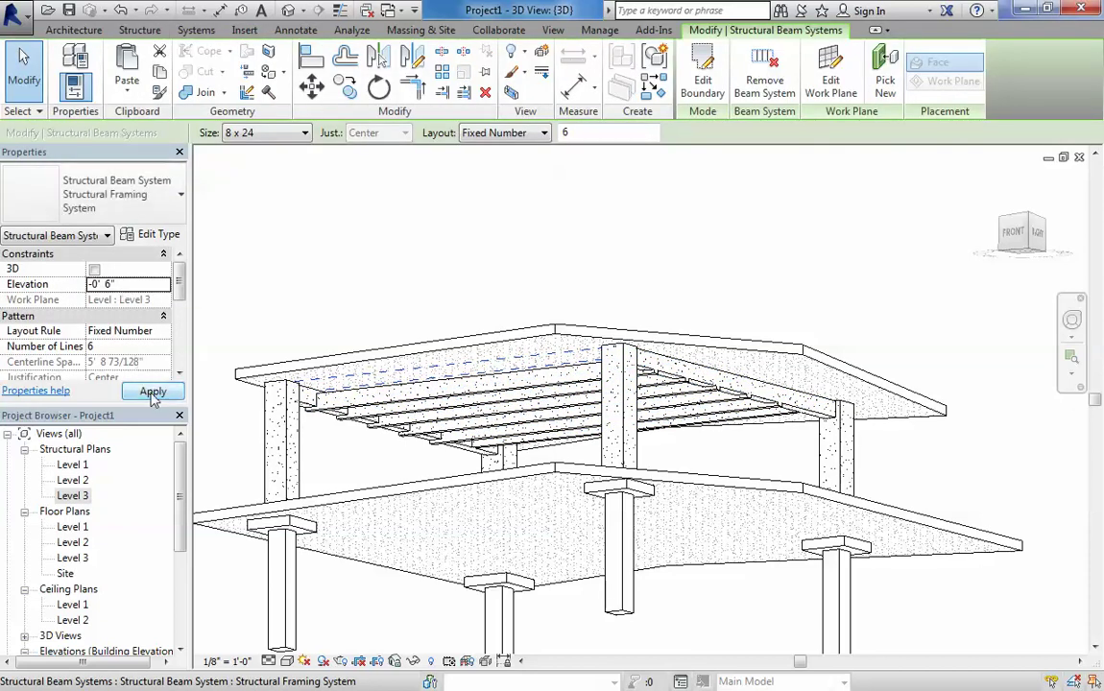
pyautogui.click(418, 308)
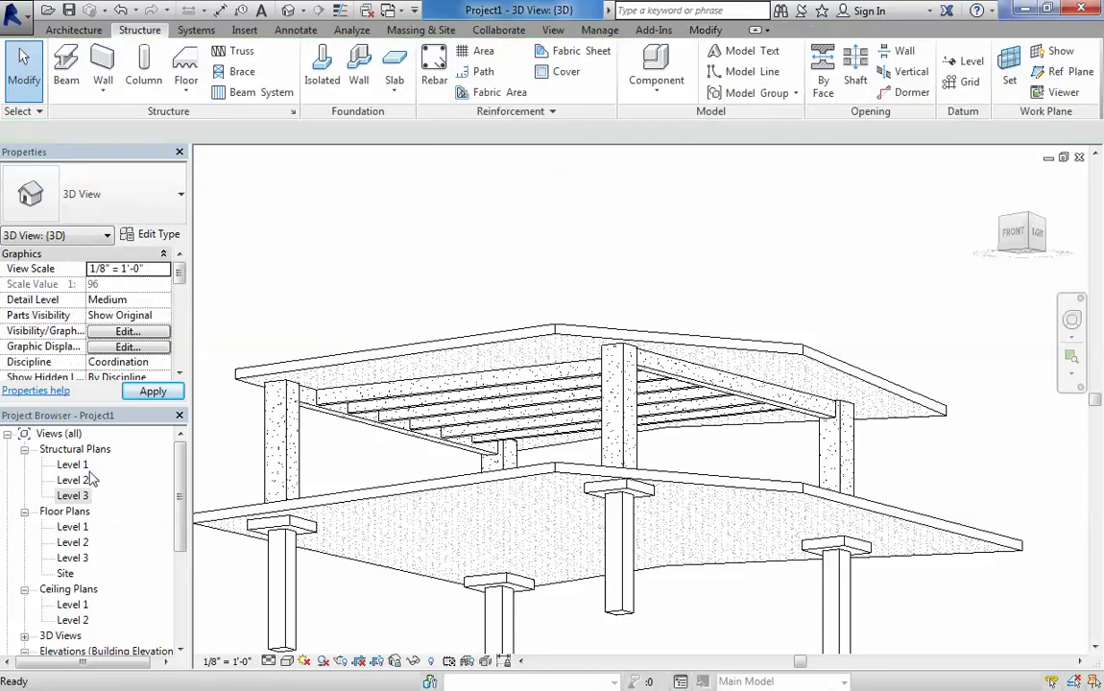
pyautogui.doubleClick(84, 496)
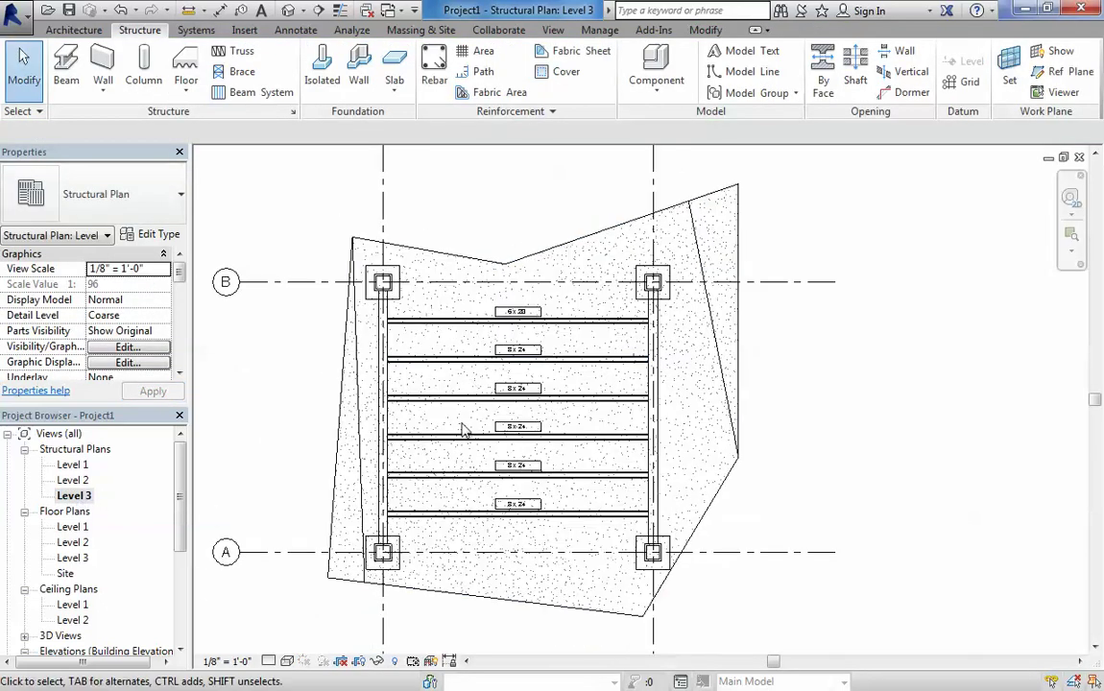
pyautogui.scroll(3, 625, 432)
pyautogui.scroll(-2, 625, 432)
pyautogui.moveTo(764, 493); pyautogui.dragTo(741, 438, button='middle')
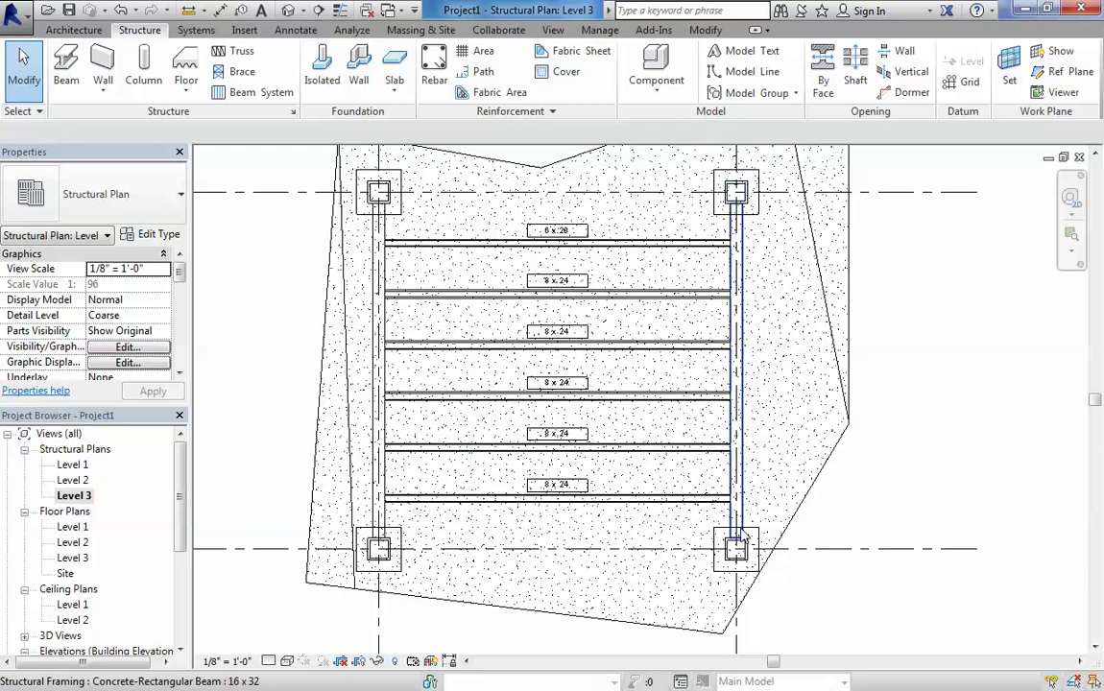
pyautogui.moveTo(722, 296); pyautogui.dragTo(712, 308, button='middle')
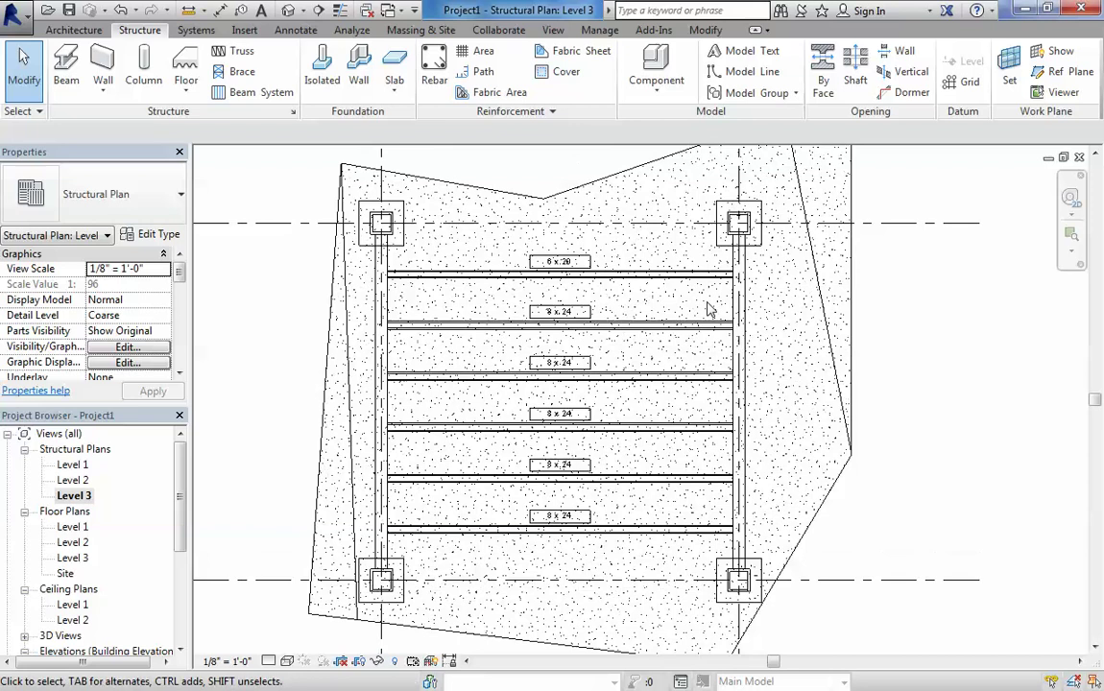
pyautogui.scroll(1, 427, 279)
pyautogui.scroll(-1, 675, 301)
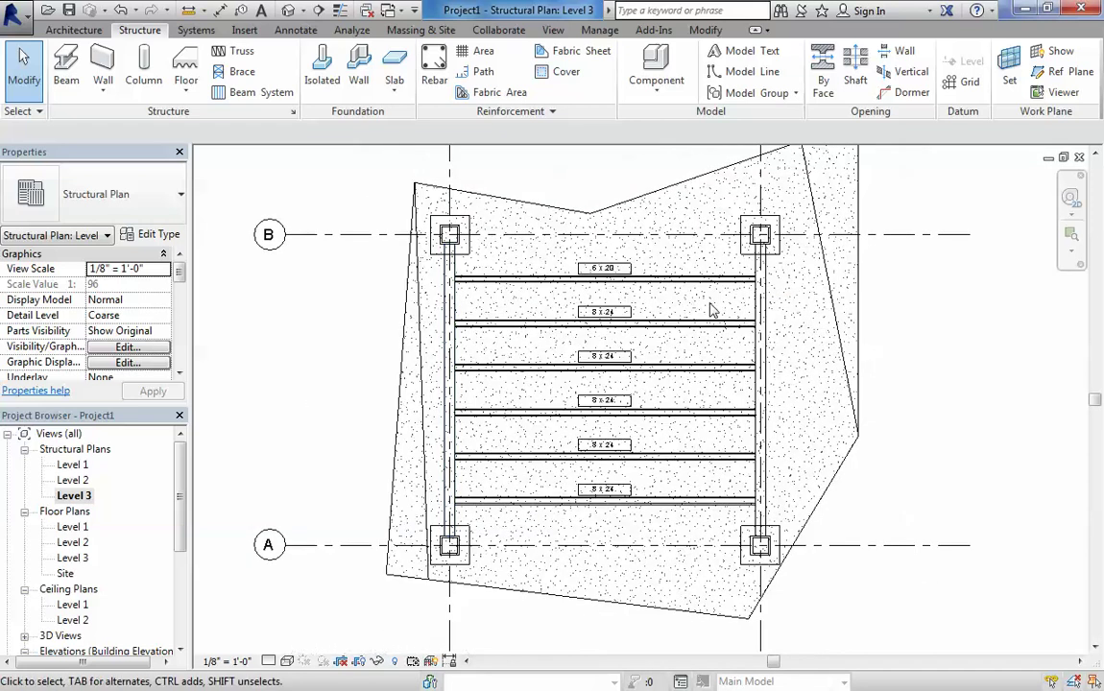
pyautogui.scroll(-1, 624, 338)
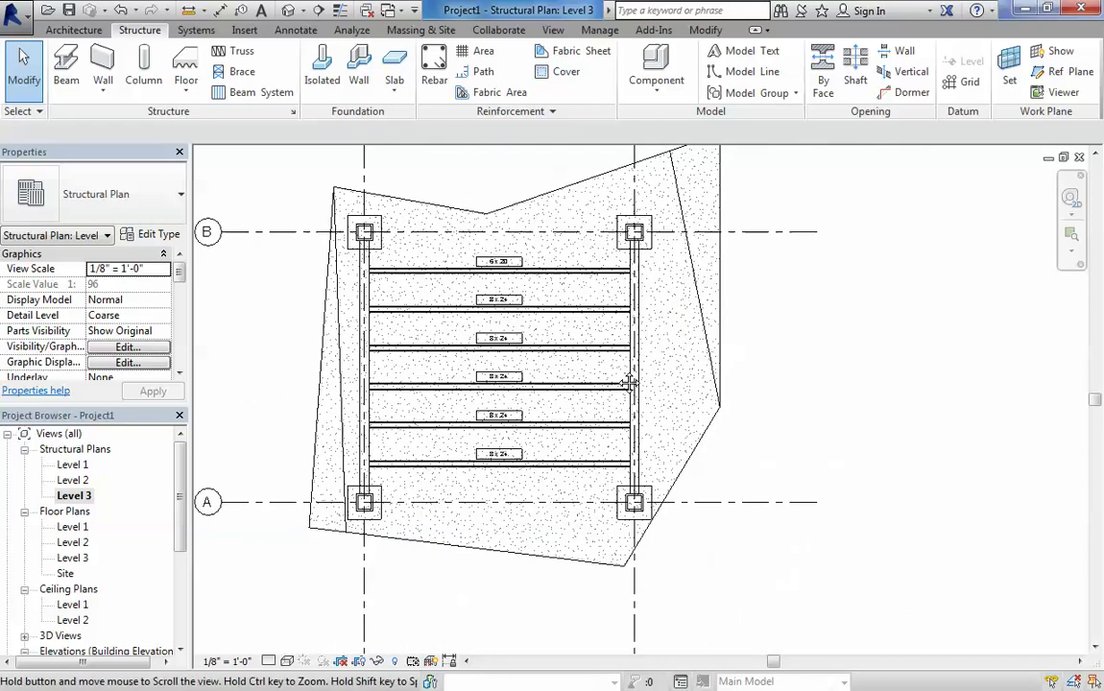
pyautogui.click(289, 10)
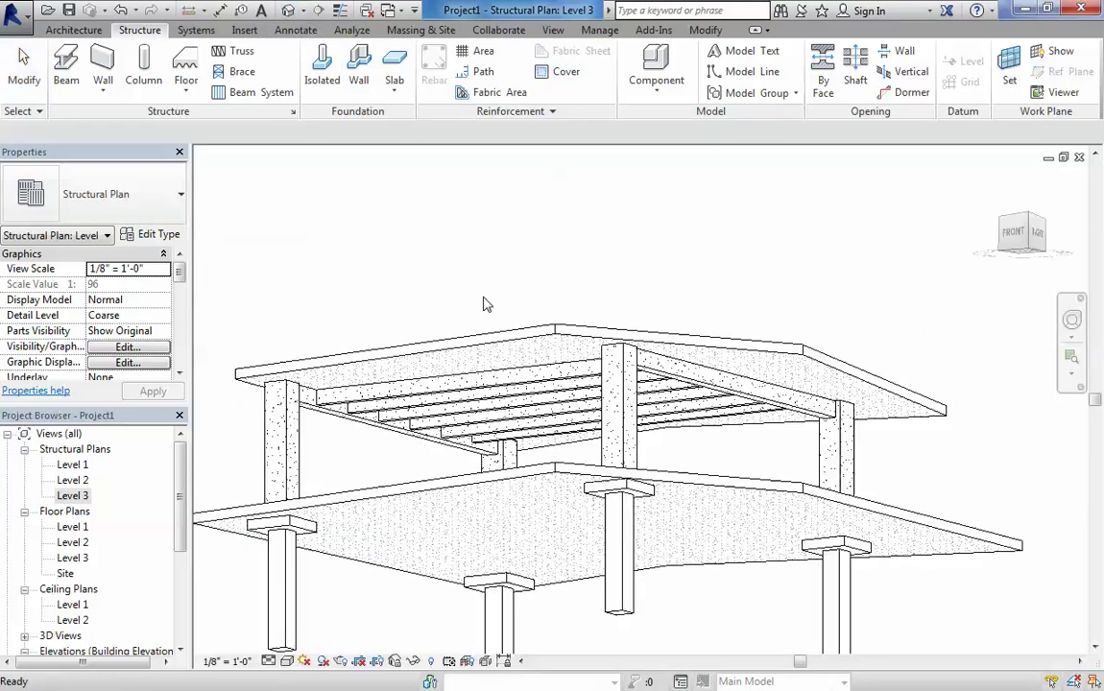
pyautogui.moveTo(485, 365)
pyautogui.keyDown('shift'); pyautogui.mouseDown(button='middle')
pyautogui.moveTo(488, 387)
pyautogui.moveTo(555, 457)
pyautogui.moveTo(418, 475)
pyautogui.mouseUp(button='middle'); pyautogui.keyUp('shift')
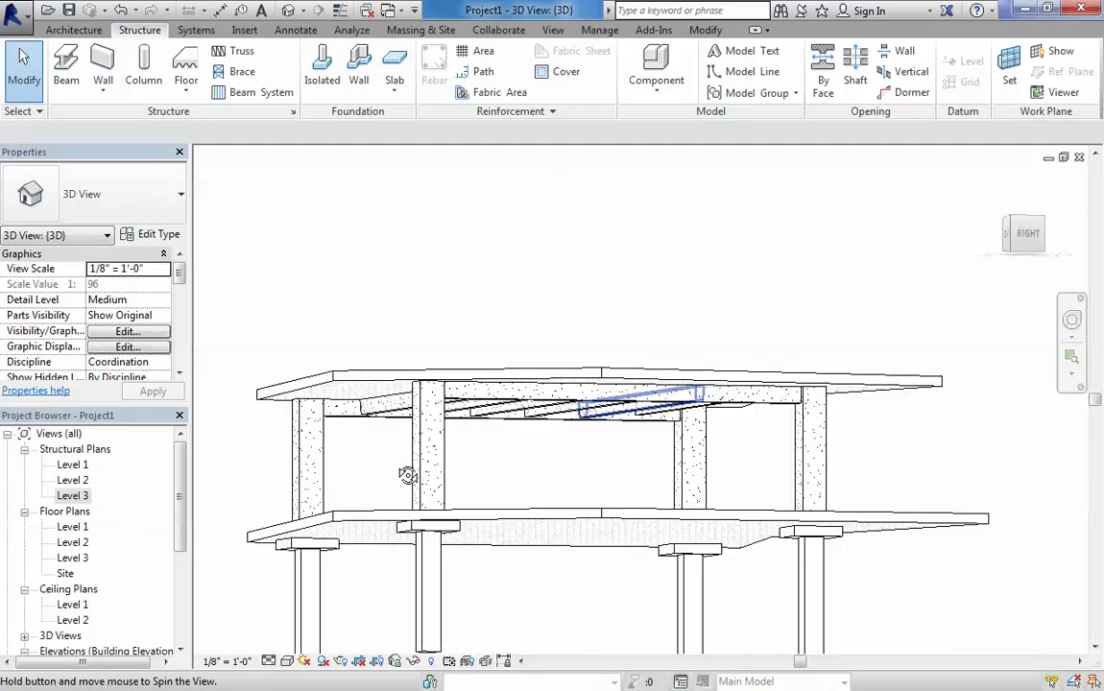
pyautogui.moveTo(384, 422)
pyautogui.keyDown('shift'); pyautogui.mouseDown(button='middle')
pyautogui.moveTo(488, 488)
pyautogui.moveTo(475, 301)
pyautogui.moveTo(415, 364)
pyautogui.mouseUp(button='middle'); pyautogui.keyUp('shift')
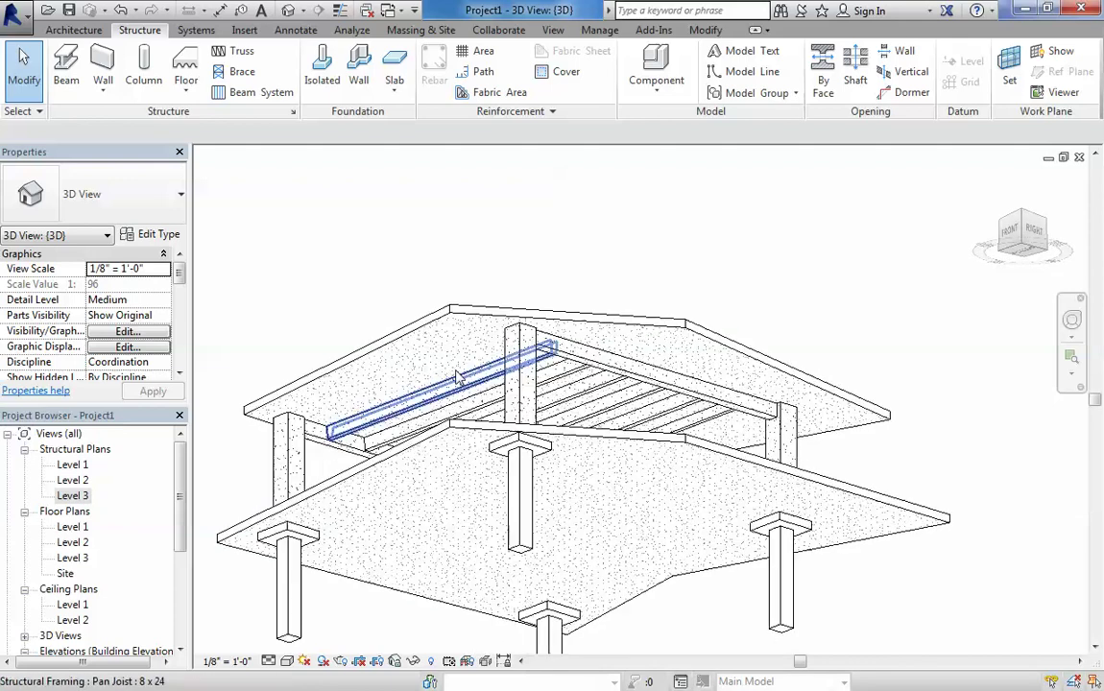
pyautogui.doubleClick(77, 495)
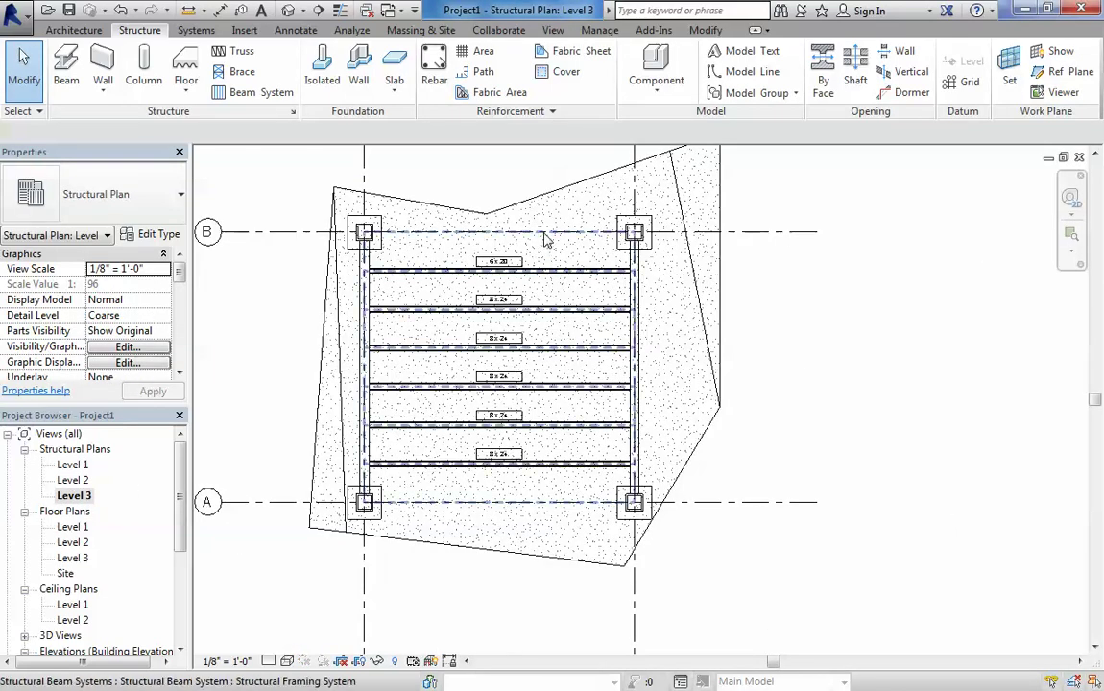
# Delete the beam system and create a new family from Structural Framing - Beams and Braces.rft
pyautogui.click(545, 237)
pyautogui.press('Delete')
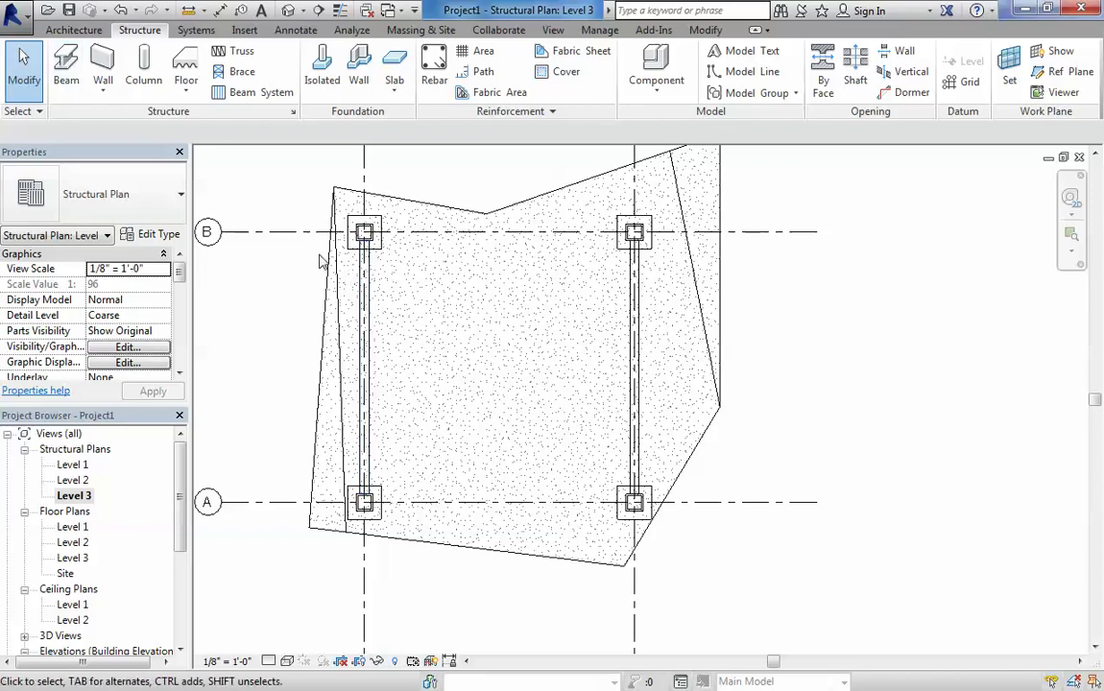
pyautogui.click(15, 12)
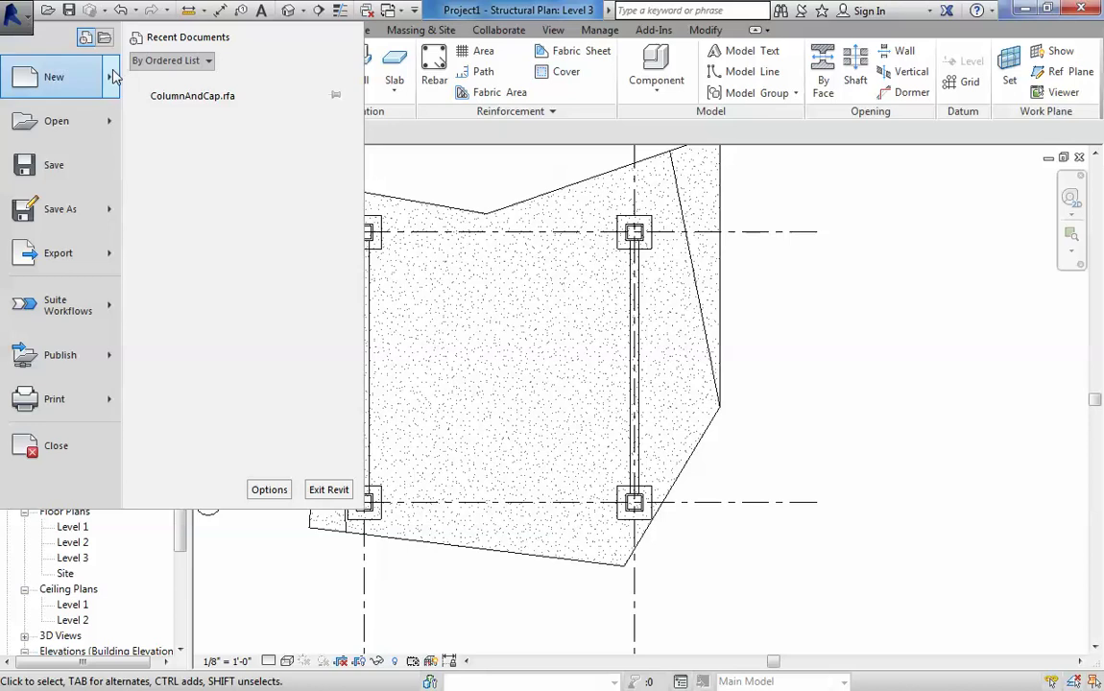
pyautogui.moveTo(58, 77)
pyautogui.click(197, 128)
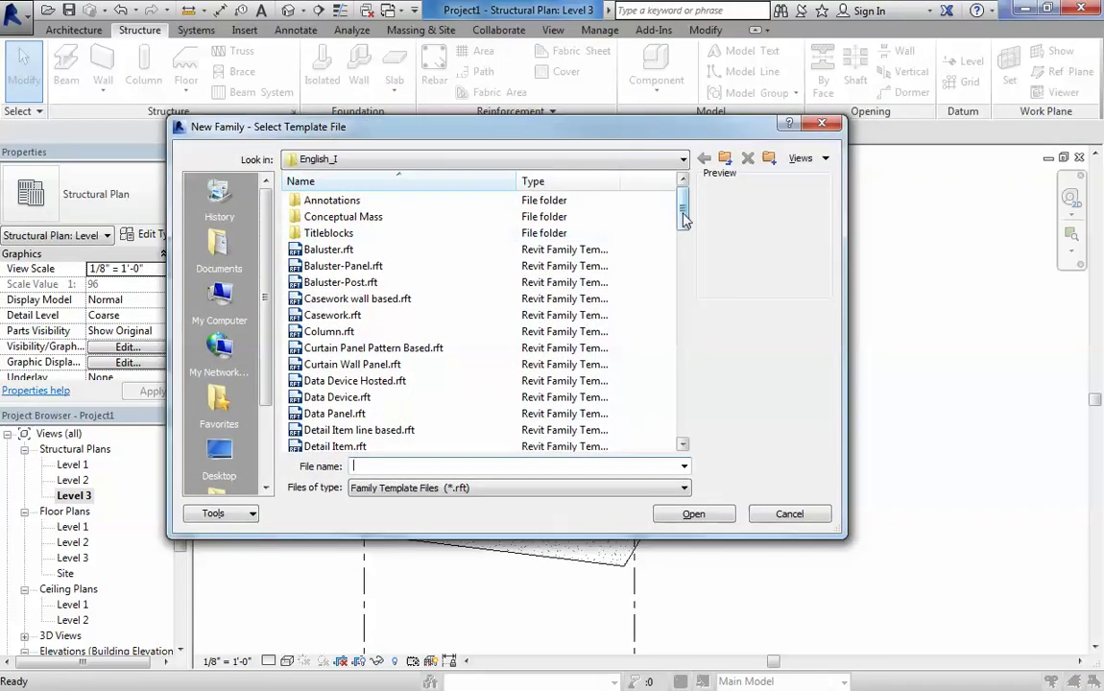
pyautogui.moveTo(683, 219); pyautogui.dragTo(682, 427)
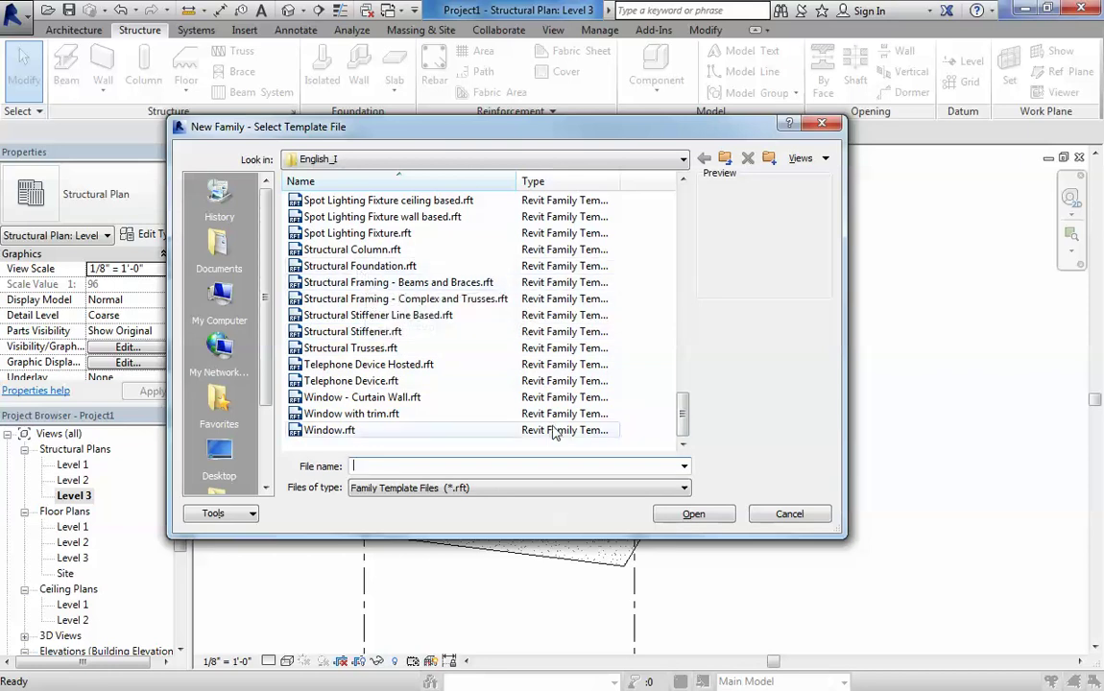
pyautogui.click(432, 284)
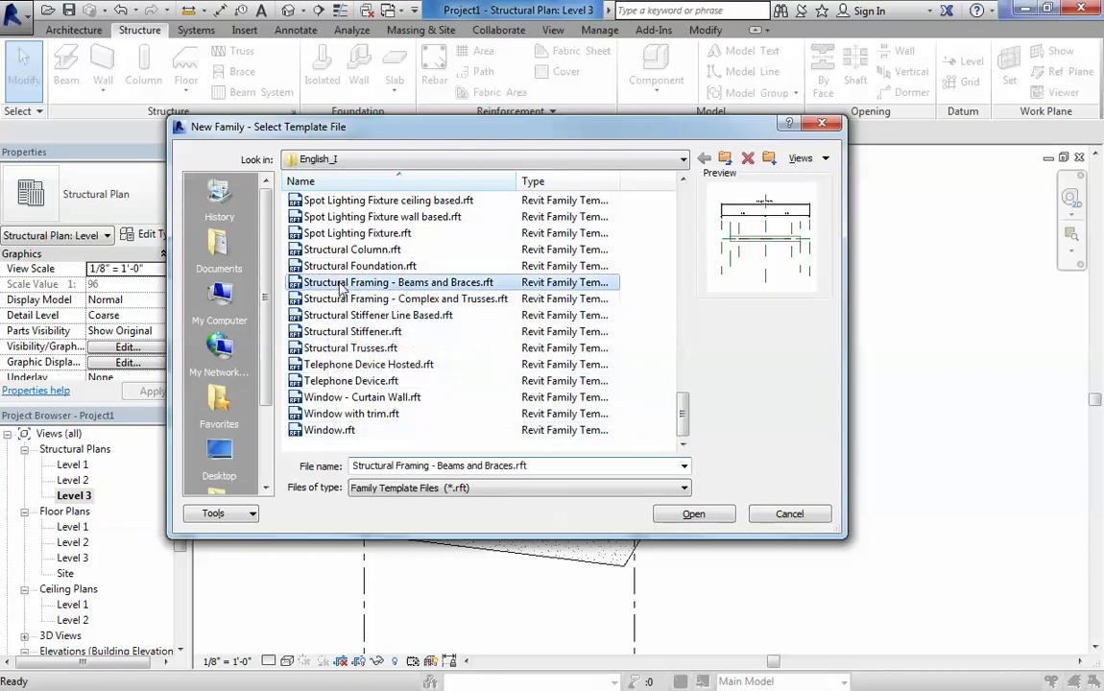
pyautogui.click(695, 515)
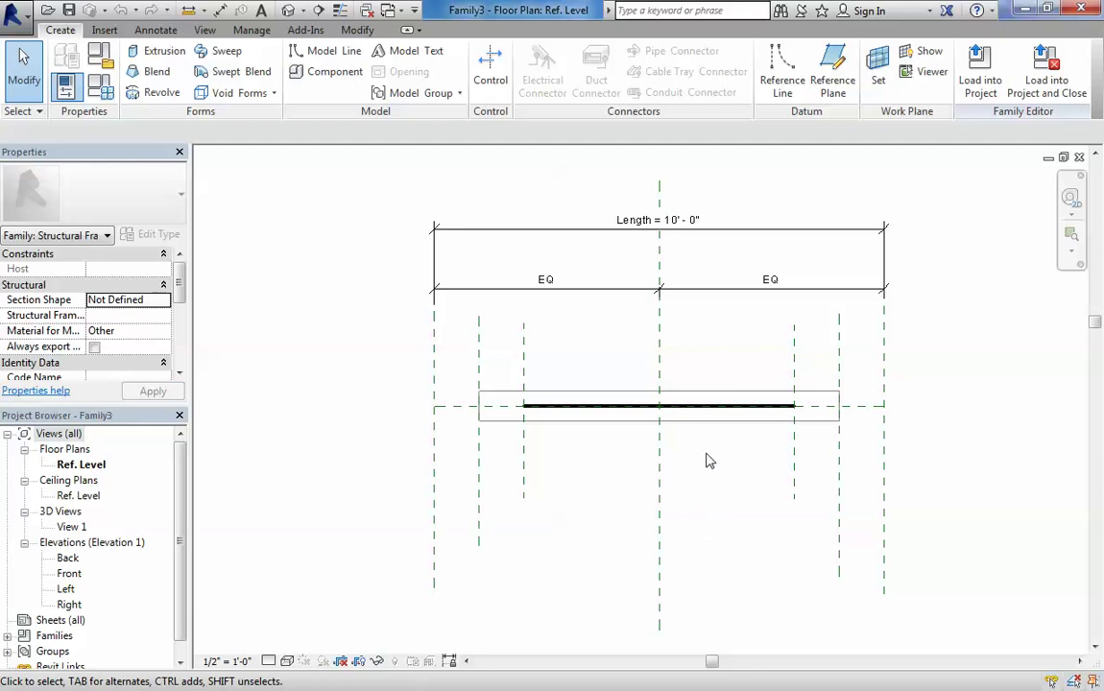
# Orbit the new beam family in its 3D view
pyautogui.scroll(-2, 662, 460)
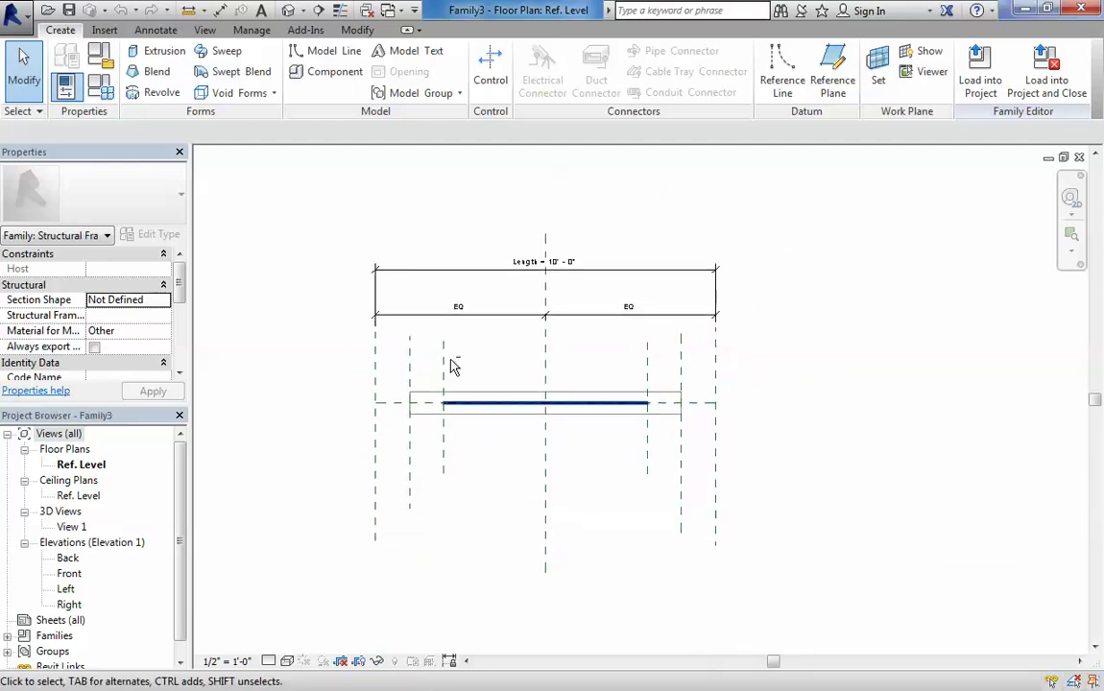
pyautogui.scroll(2, 476, 414)
pyautogui.scroll(-1, 504, 403)
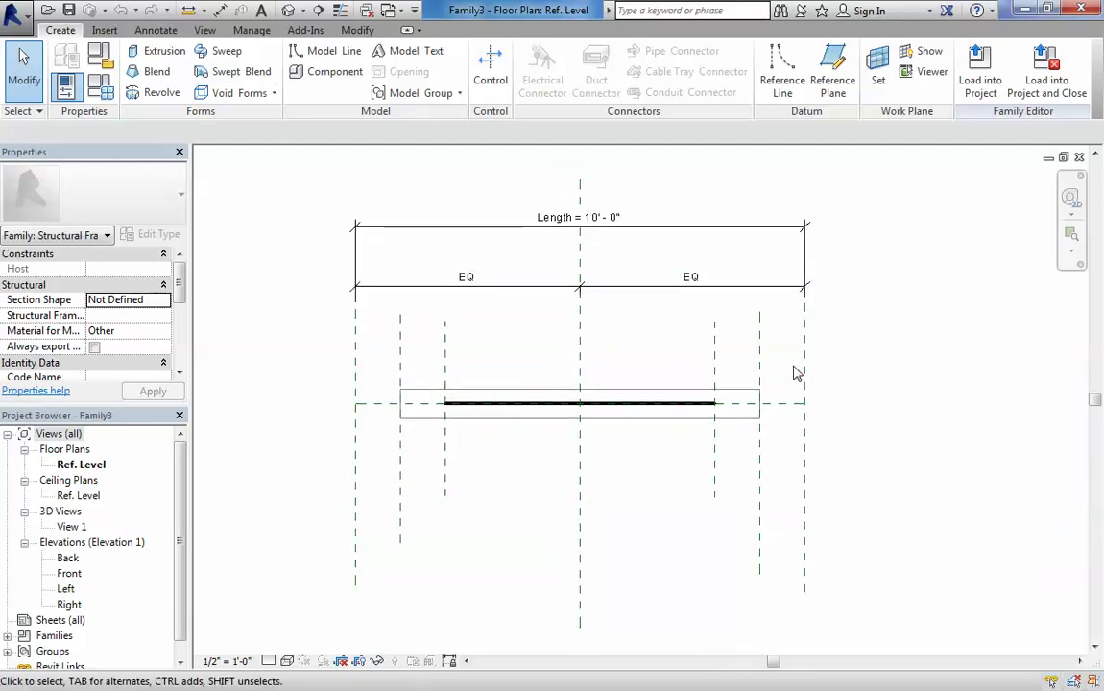
pyautogui.click(291, 12)
pyautogui.moveTo(572, 486)
pyautogui.keyDown('shift'); pyautogui.mouseDown(button='middle')
pyautogui.moveTo(503, 414)
pyautogui.moveTo(686, 408)
pyautogui.mouseUp(button='middle'); pyautogui.keyUp('shift')
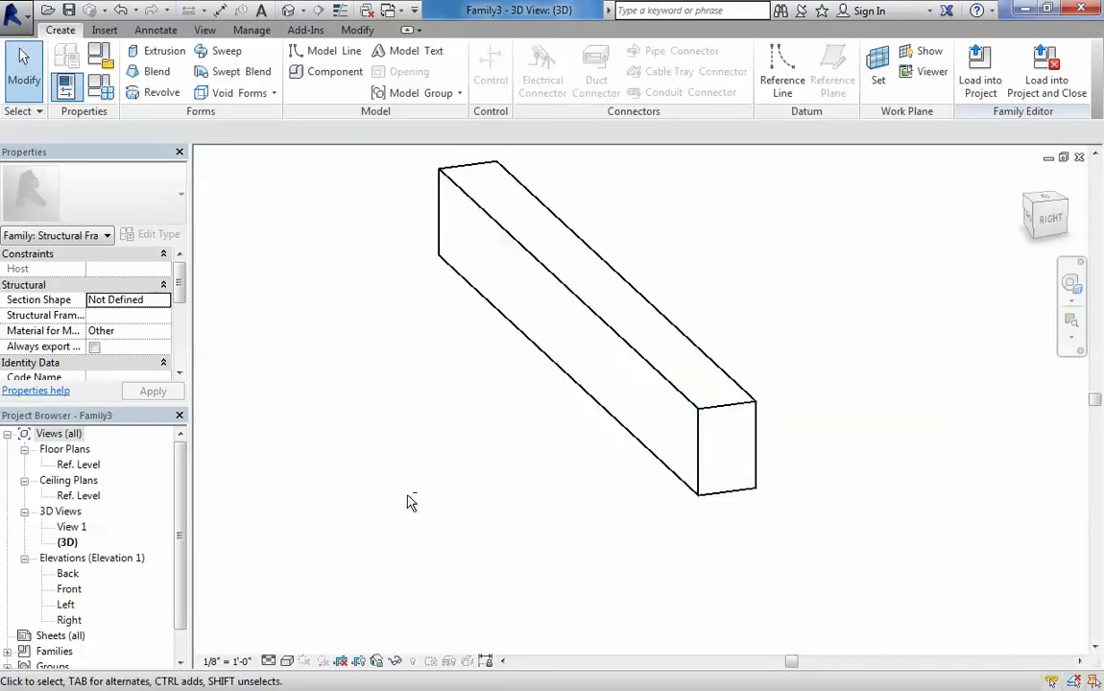
pyautogui.keyDown('shift'); pyautogui.moveTo(411, 502); pyautogui.dragTo(503, 520, button='middle'); pyautogui.keyUp('shift')
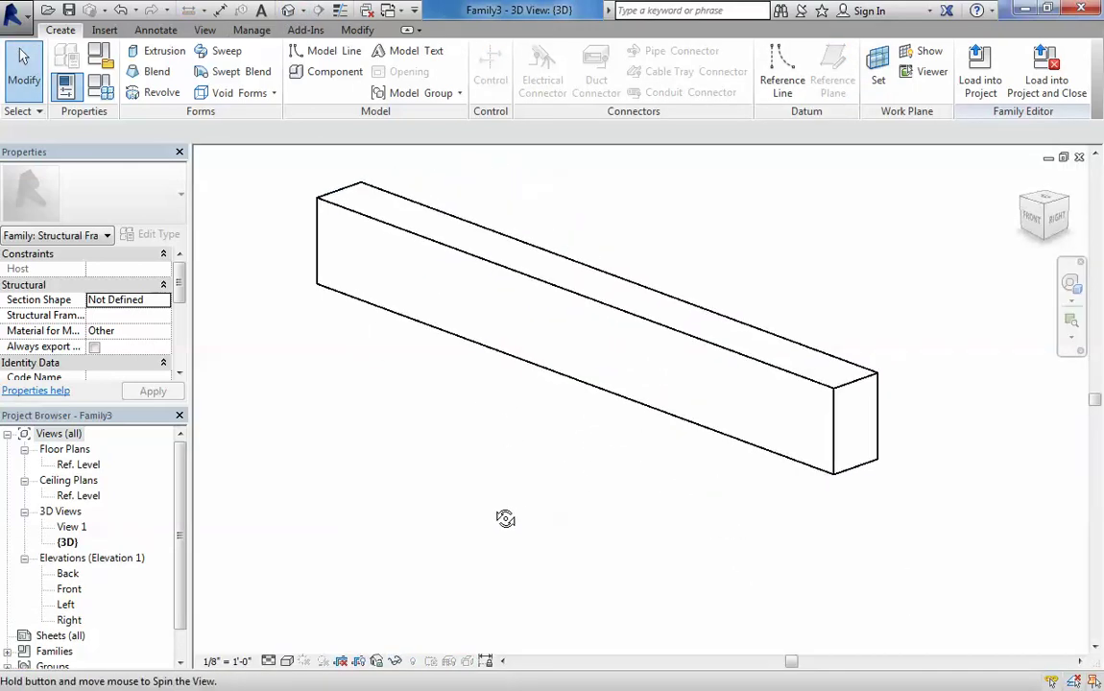
# Open the Back and then Left elevations, framing the beam's cross-section at the reference level
pyautogui.doubleClick(67, 575)
pyautogui.moveTo(541, 459); pyautogui.dragTo(574, 420, button='middle')
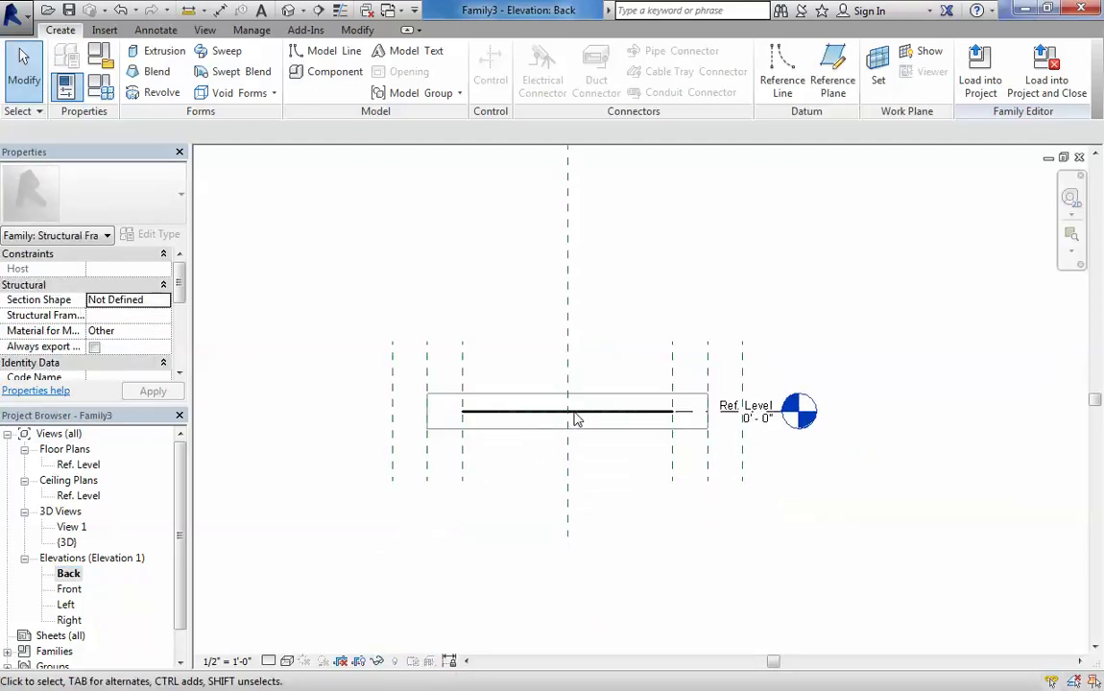
pyautogui.scroll(3, 575, 420)
pyautogui.doubleClick(65, 604)
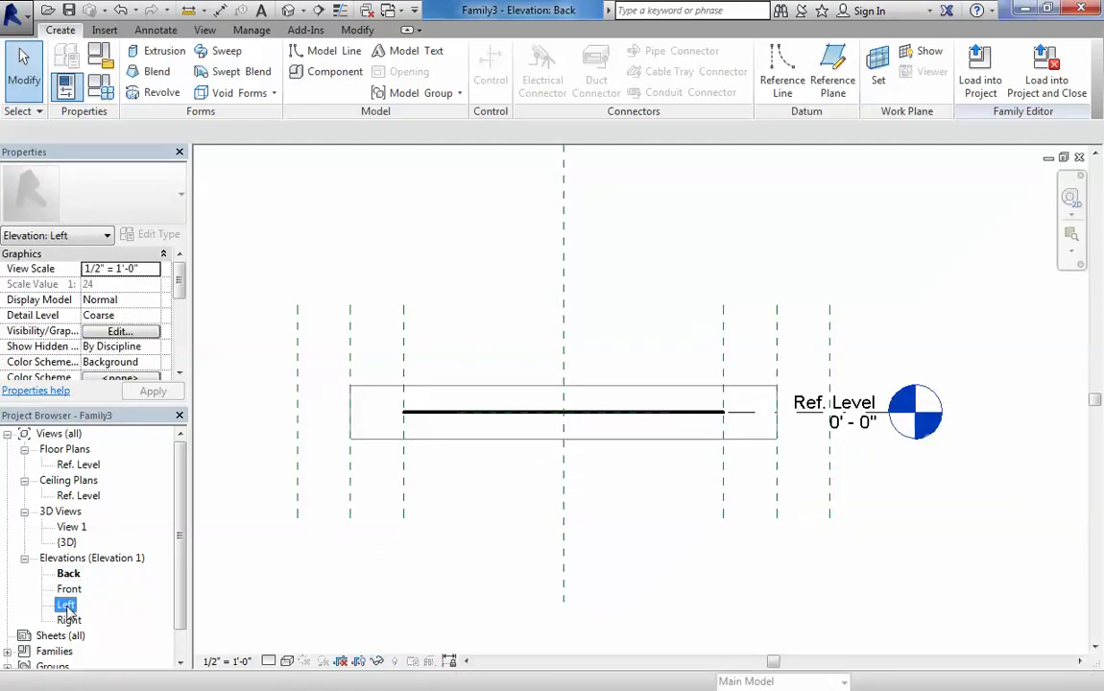
pyautogui.moveTo(523, 519)
pyautogui.mouseDown(button='middle')
pyautogui.moveTo(524, 384)
pyautogui.moveTo(525, 401)
pyautogui.mouseUp(button='middle')
pyautogui.scroll(3, 535, 385)
pyautogui.scroll(-2, 523, 384)
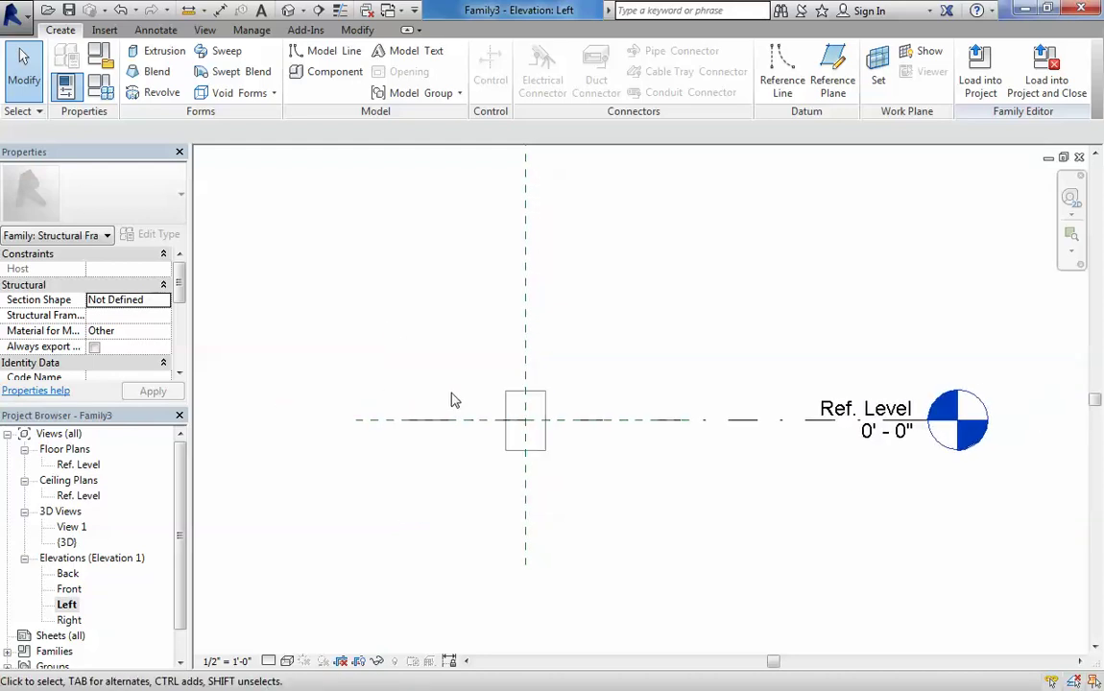
pyautogui.scroll(1, 454, 401)
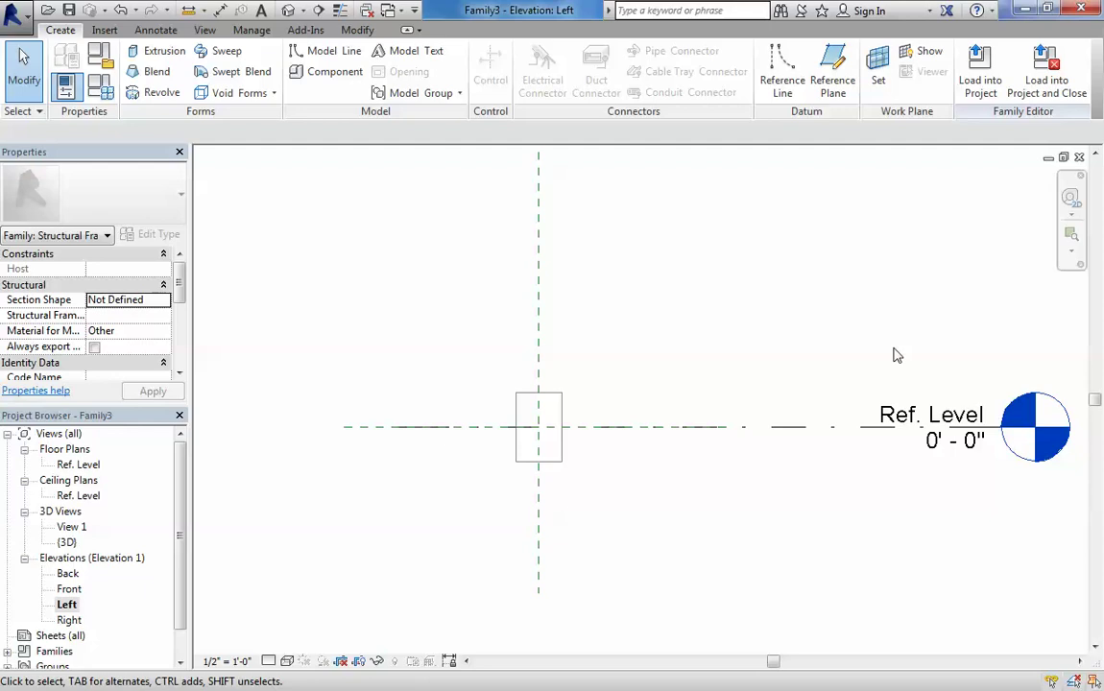
pyautogui.moveTo(686, 382); pyautogui.dragTo(679, 417, button='middle')
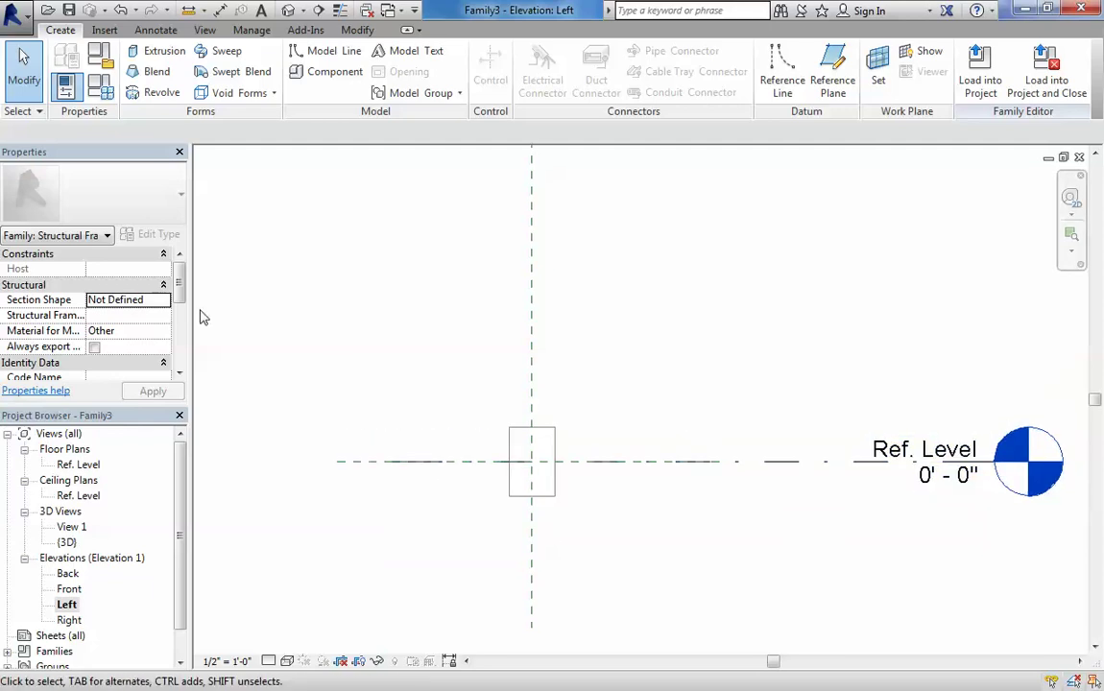
pyautogui.click(833, 77)
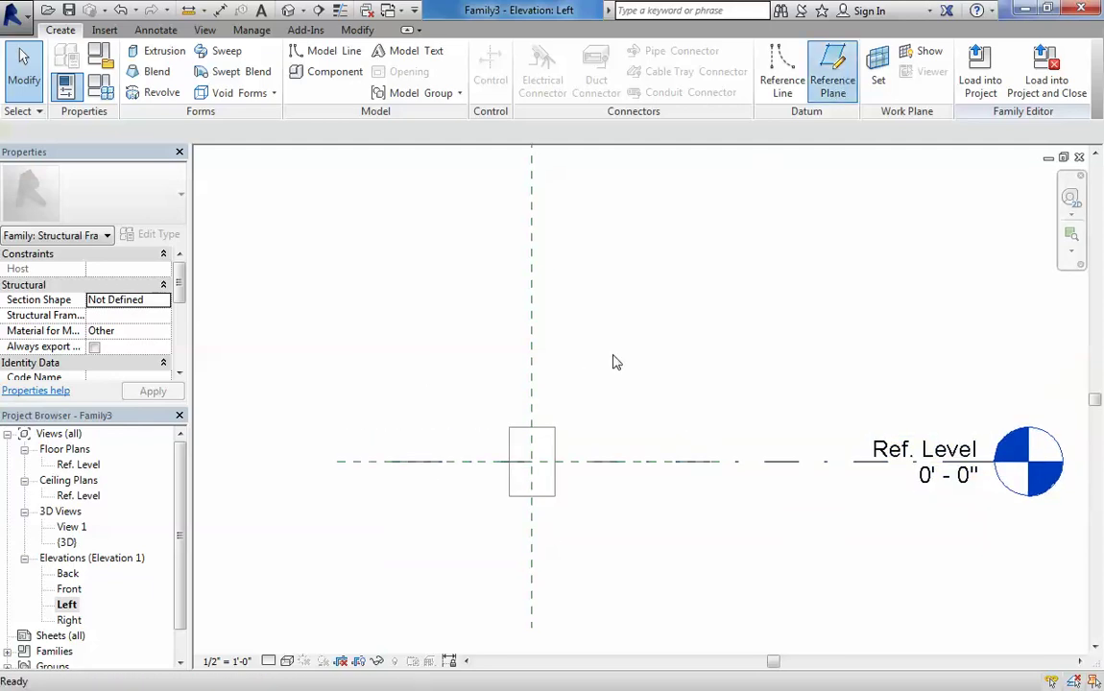
# Draw a horizontal reference plane along the beam top and copy it 5 inches above
pyautogui.click(509, 427)
pyautogui.click(344, 427)
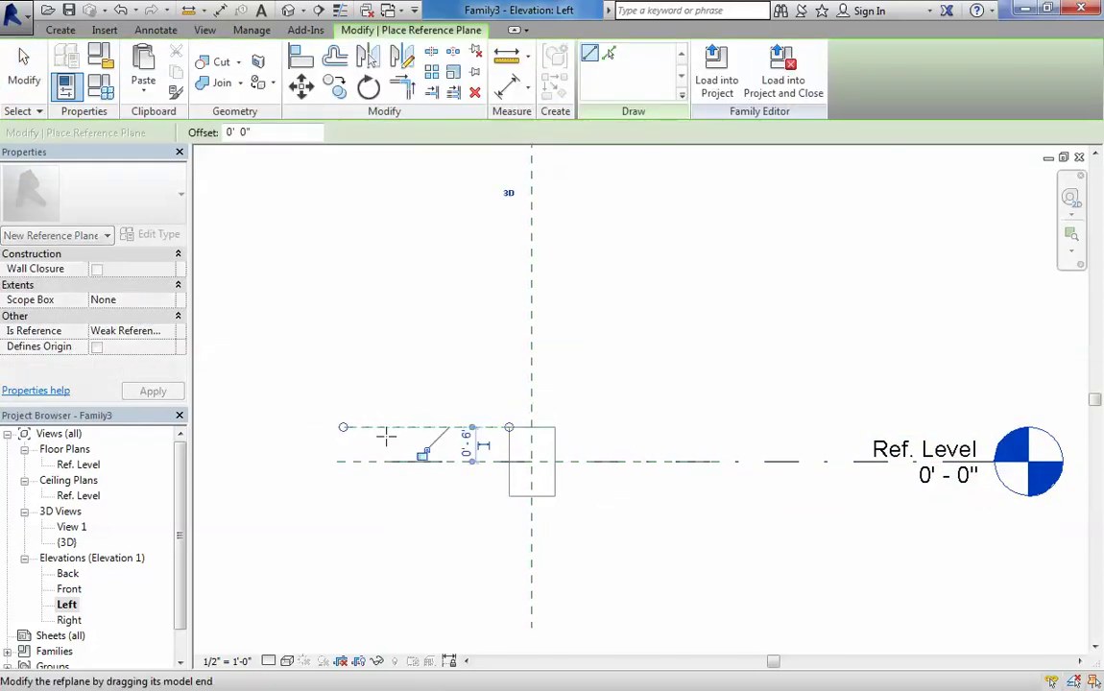
pyautogui.press('Escape')
pyautogui.moveTo(510, 430); pyautogui.dragTo(809, 427)
pyautogui.click(704, 494)
pyautogui.click(415, 429)
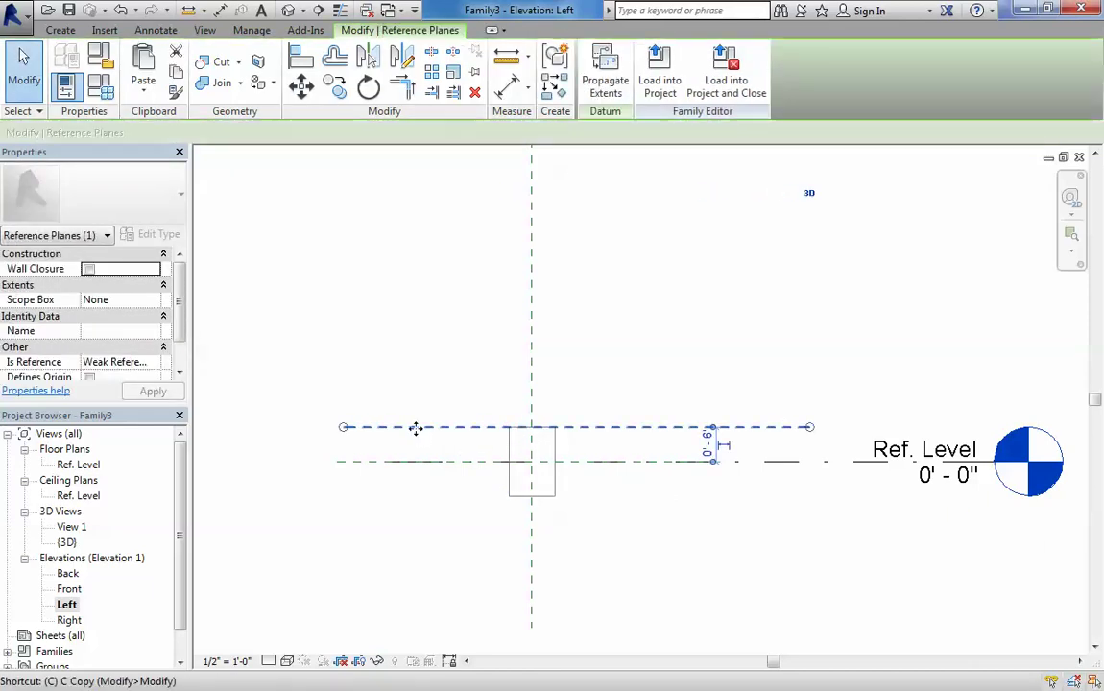
pyautogui.press('r')
pyautogui.press('o')
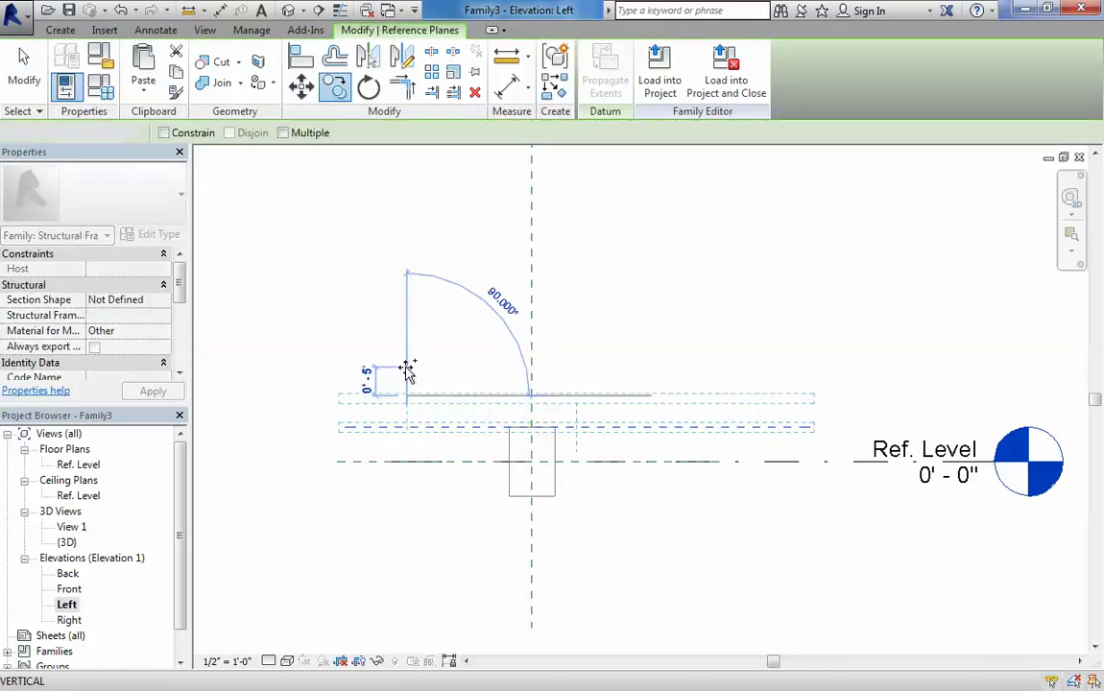
pyautogui.press('Escape')
pyautogui.press('Escape')
# Dimension the 5-inch gap between the two horizontal reference planes
pyautogui.press('d')
pyautogui.press('i')
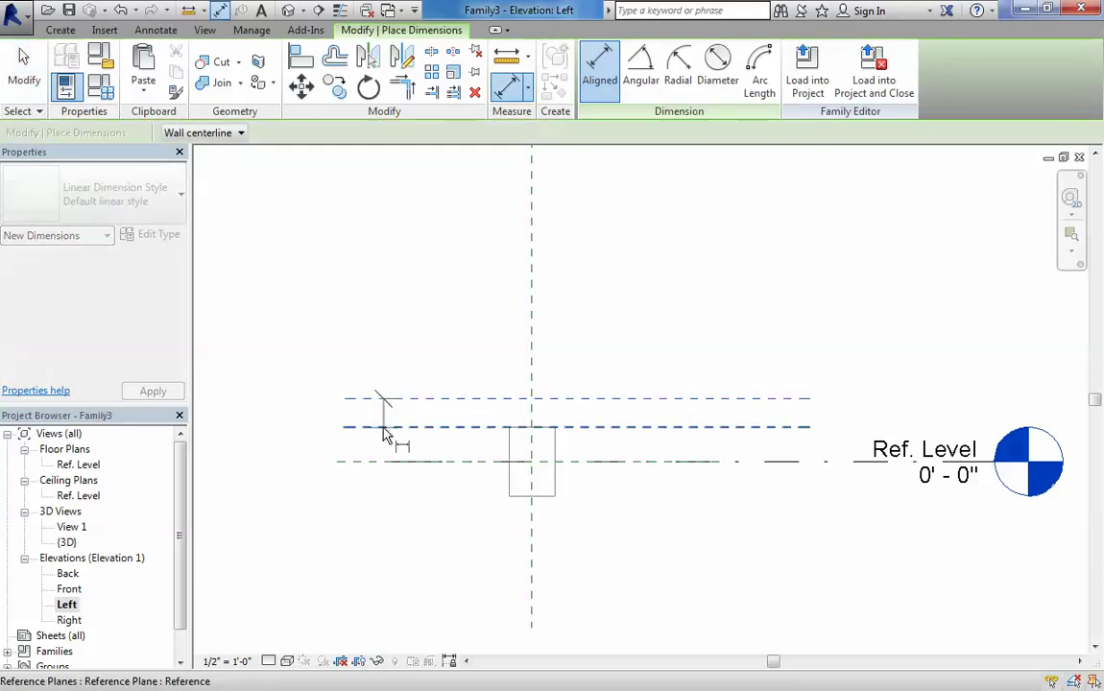
pyautogui.click(380, 434)
pyautogui.click(298, 408)
pyautogui.press('Escape')
pyautogui.press('Escape')
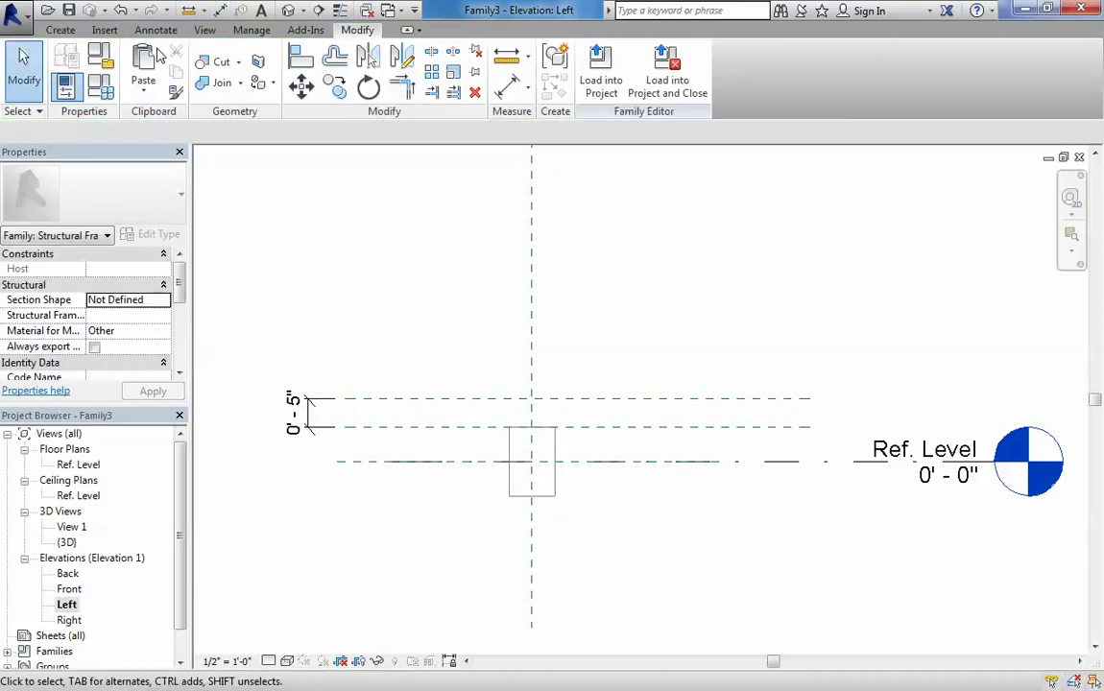
# Draw two vertical reference planes, one left and one right of centre
pyautogui.click(61, 30)
pyautogui.click(832, 72)
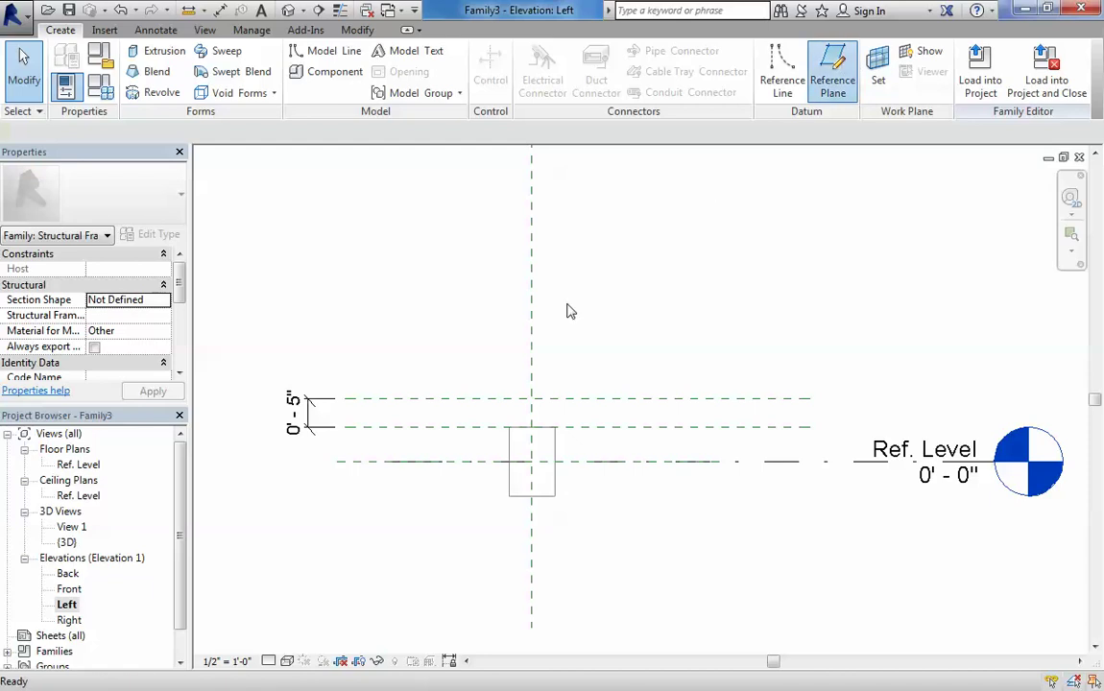
pyautogui.click(398, 300)
pyautogui.click(399, 584)
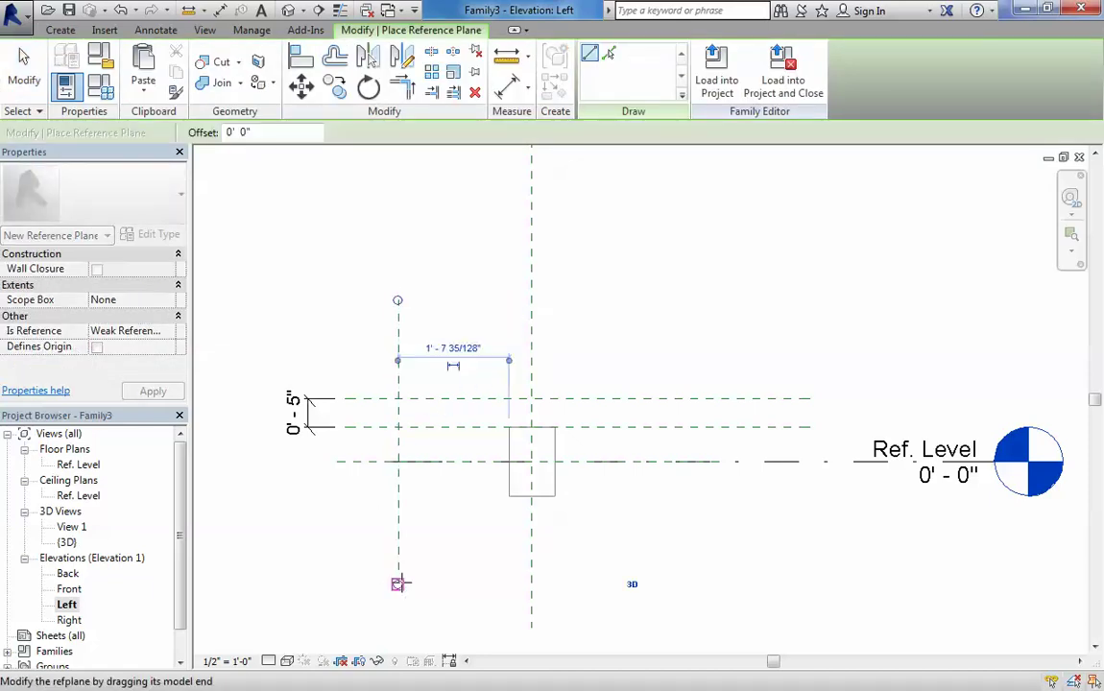
pyautogui.click(675, 301)
pyautogui.click(670, 594)
pyautogui.press('Escape')
pyautogui.press('Escape')
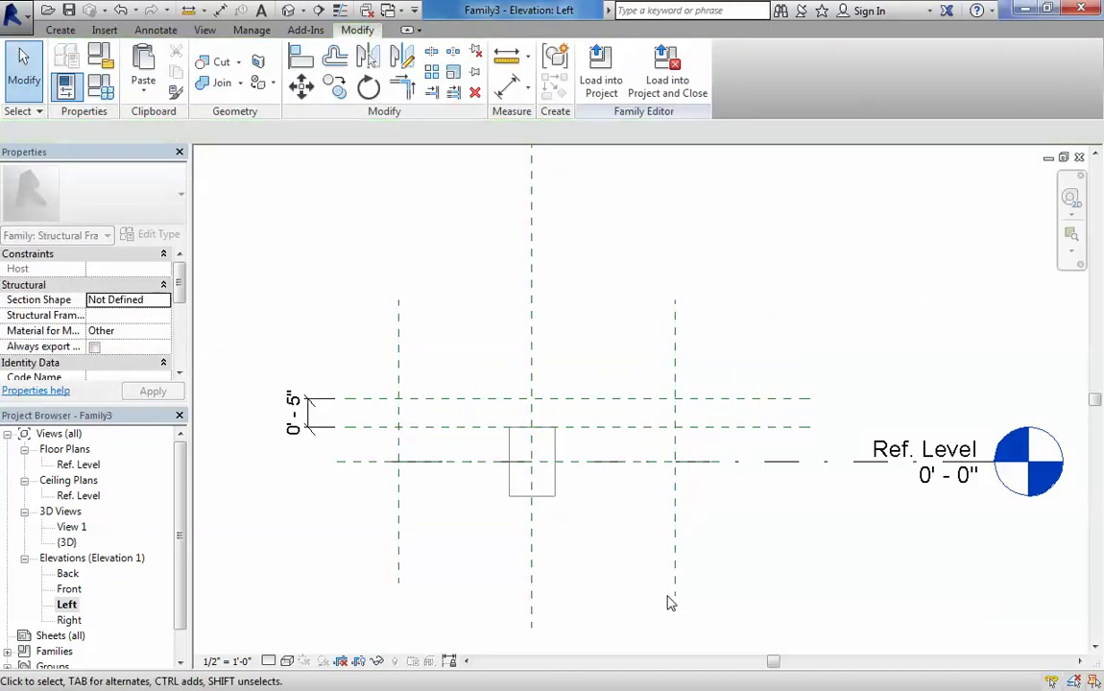
# Dimension the left, centre and right vertical planes and set the spacings equal (EQ)
pyautogui.press('d')
pyautogui.press('i')
pyautogui.click(675, 341)
pyautogui.click(532, 346)
pyautogui.click(399, 366)
pyautogui.click(477, 262)
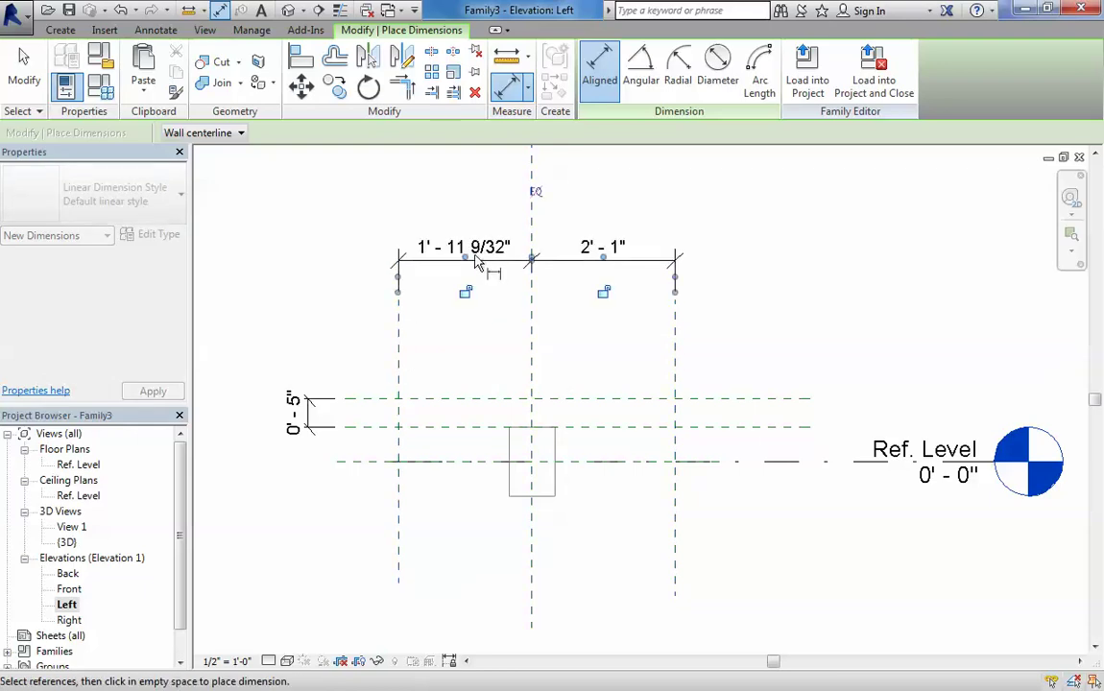
pyautogui.click(534, 192)
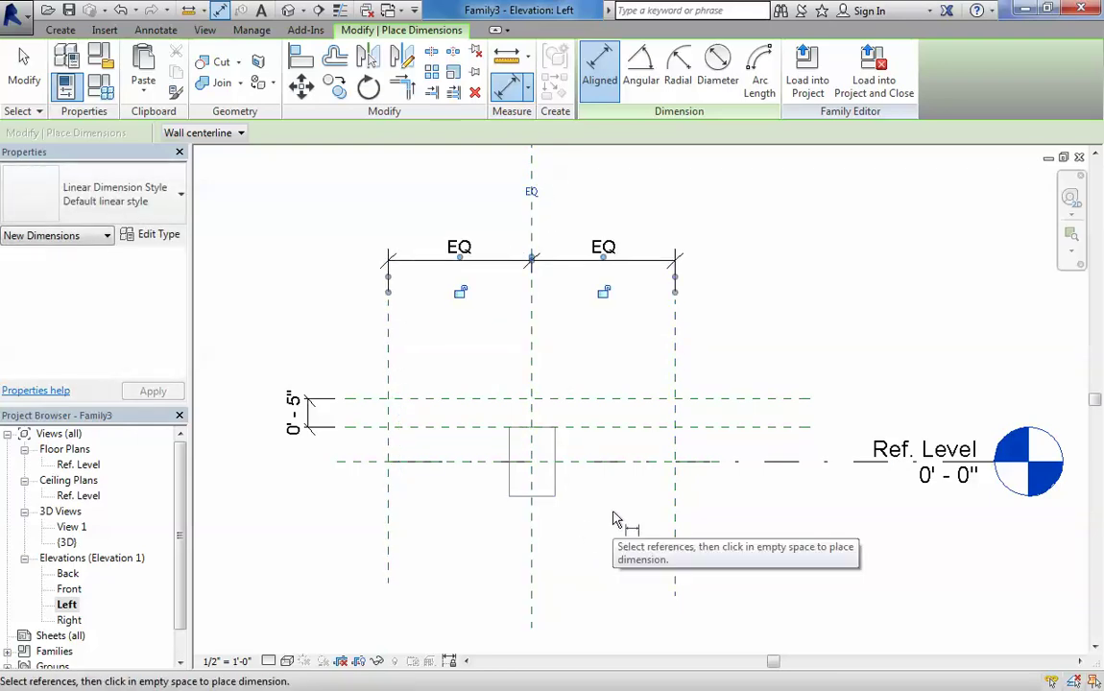
pyautogui.press('Escape')
pyautogui.press('Escape')
# Add an overall 4'-2" dimension between the outer vertical planes
pyautogui.press('d')
pyautogui.press('i')
pyautogui.click(677, 359)
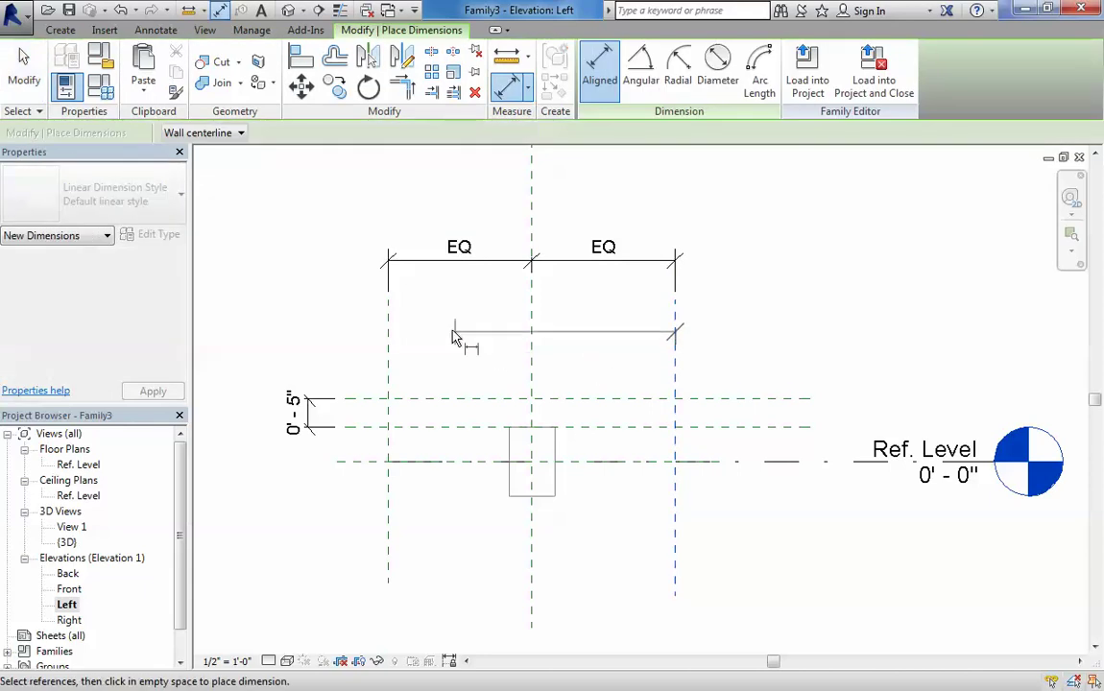
pyautogui.click(388, 347)
pyautogui.click(462, 200)
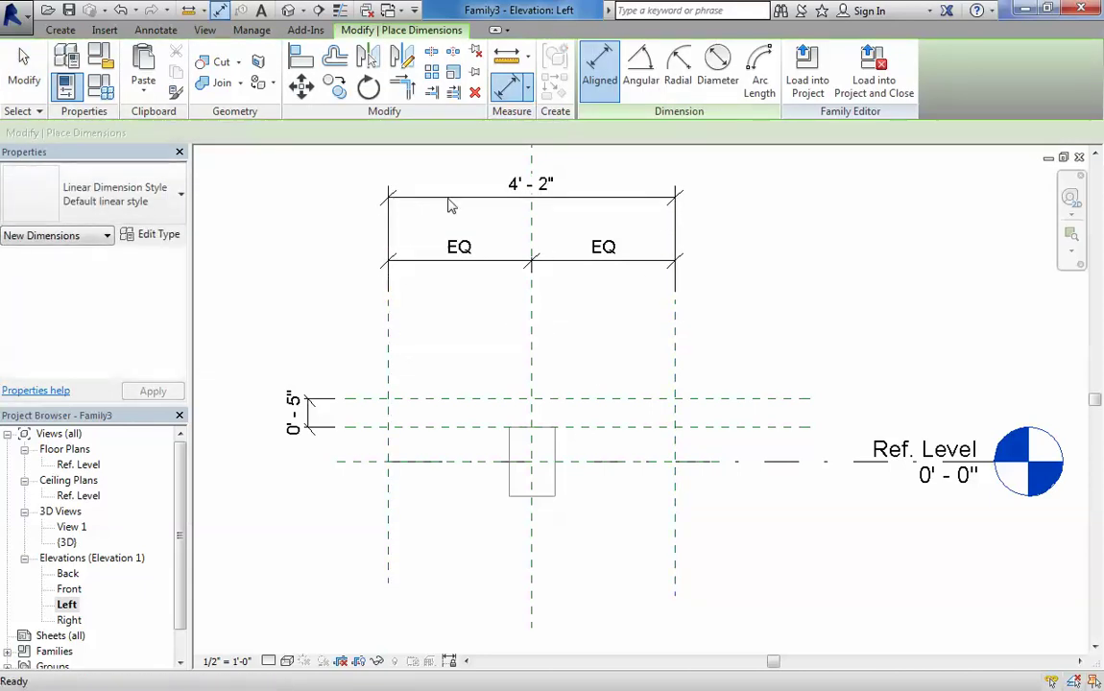
pyautogui.press('Escape')
pyautogui.press('Escape')
pyautogui.moveTo(447, 202); pyautogui.dragTo(457, 231, button='middle')
# Label the overall 4'-2" dimension with a new HDim parameter
pyautogui.click(447, 230)
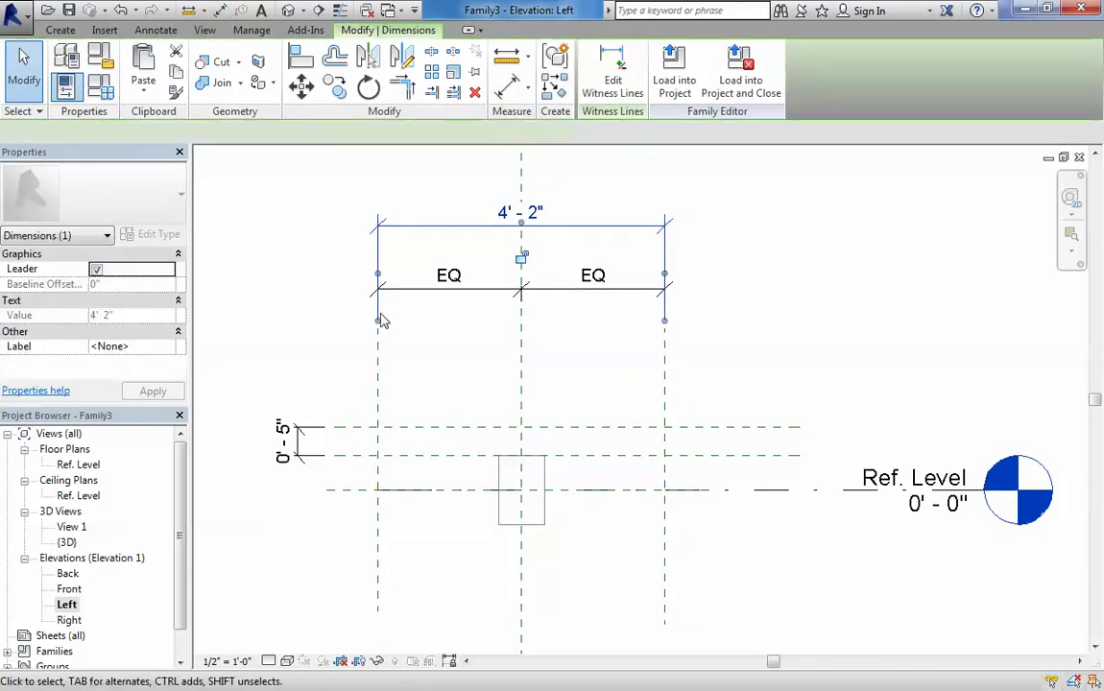
pyautogui.click(408, 132)
pyautogui.click(424, 165)
pyautogui.write('HDim')
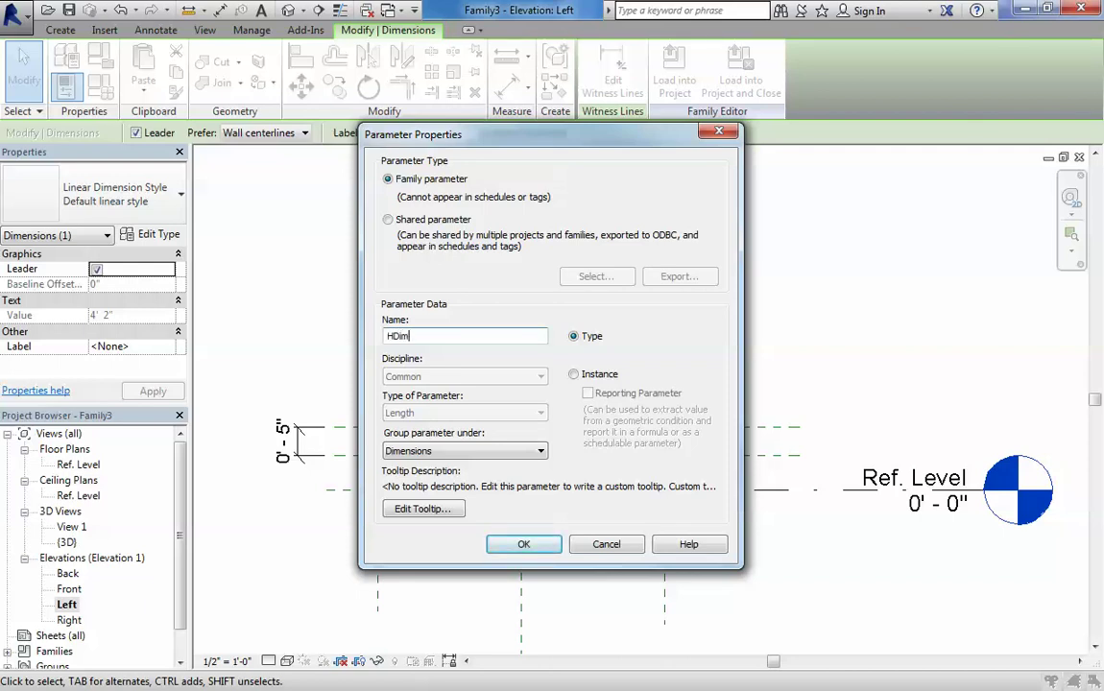
pyautogui.press('Return')
pyautogui.press('Escape')
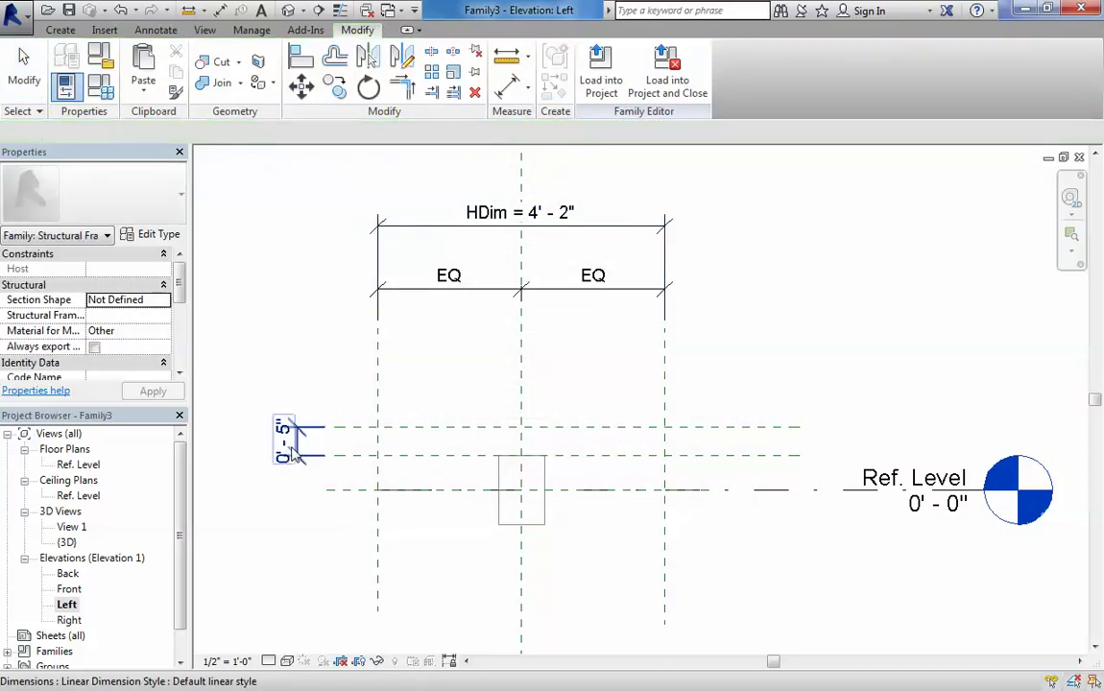
# Label the 5-inch height dimension with a new VDim parameter
pyautogui.click(408, 133)
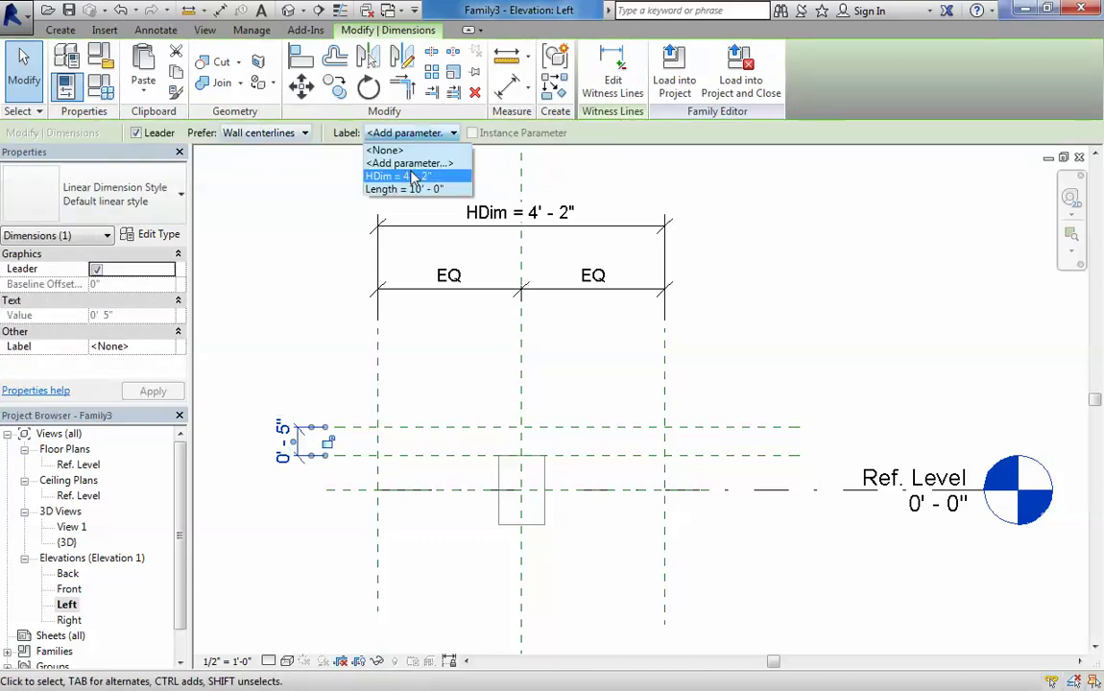
pyautogui.click(384, 170)
pyautogui.write('VDim')
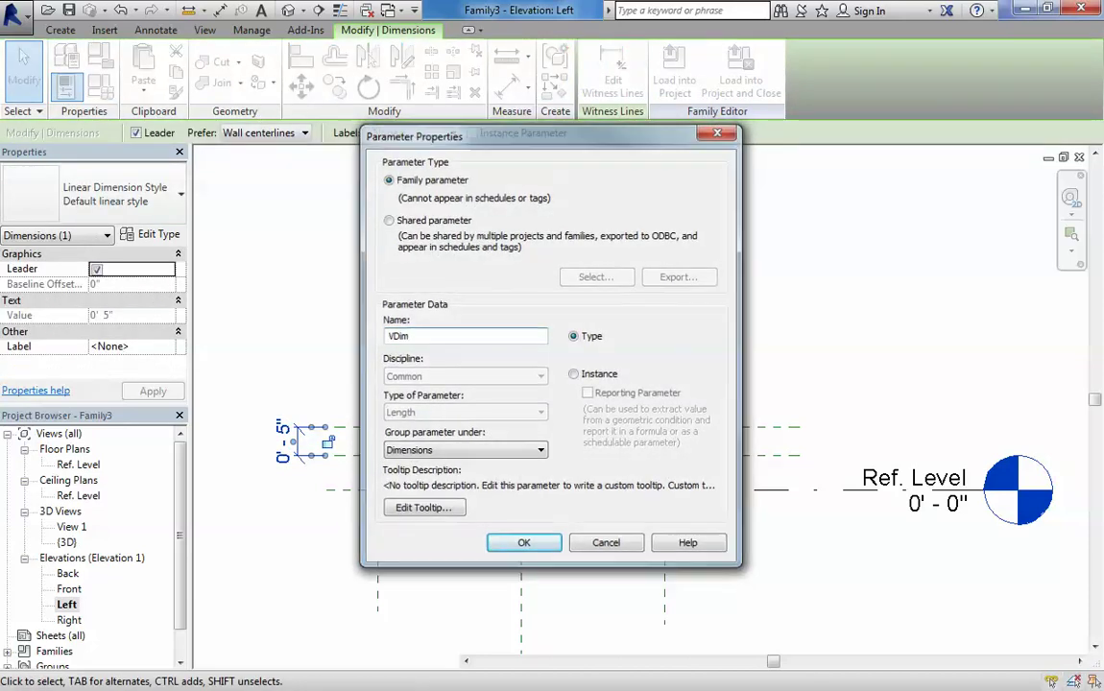
pyautogui.press('Return')
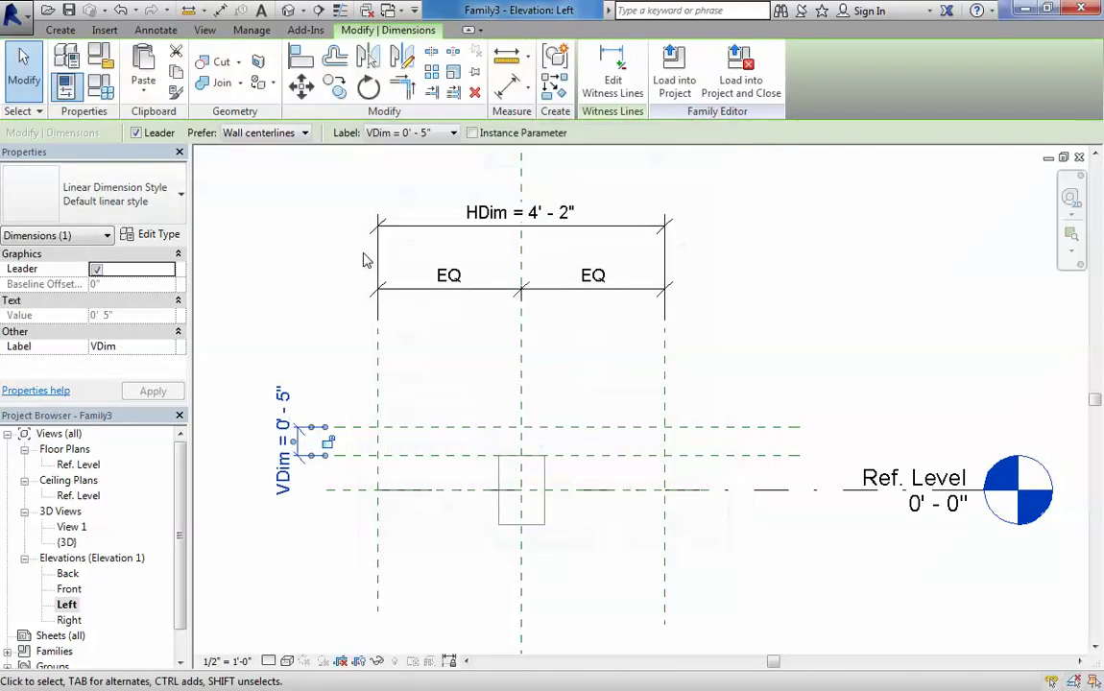
pyautogui.press('Escape')
pyautogui.scroll(-1, 526, 332)
pyautogui.scroll(1, 526, 332)
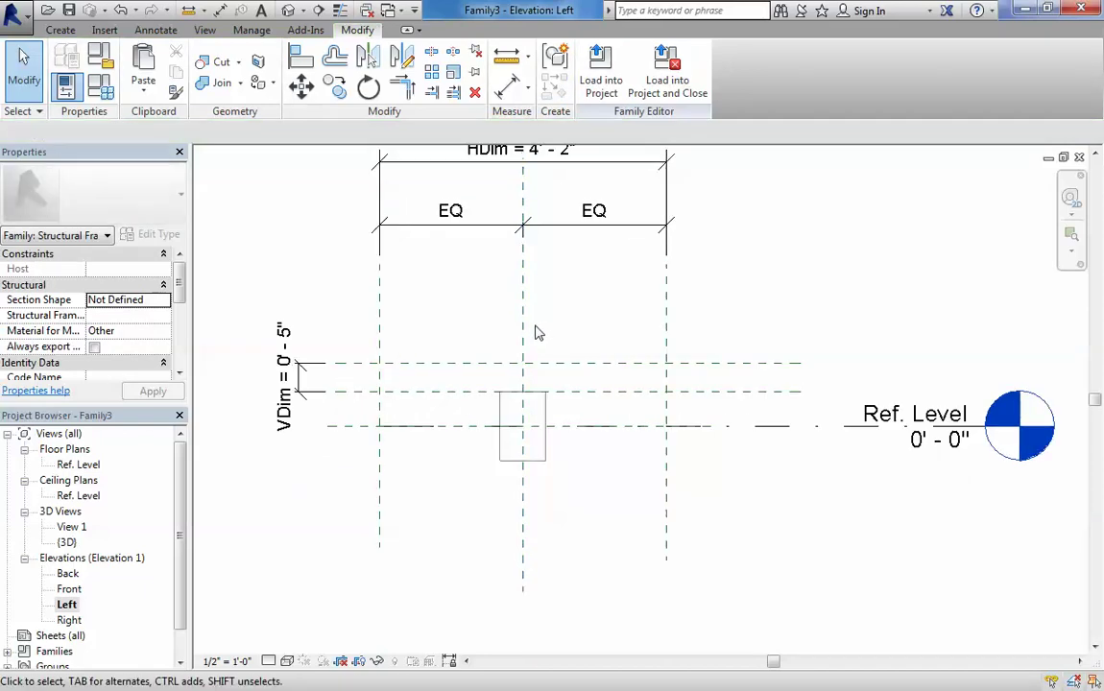
pyautogui.moveTo(525, 343); pyautogui.dragTo(515, 402, button='middle')
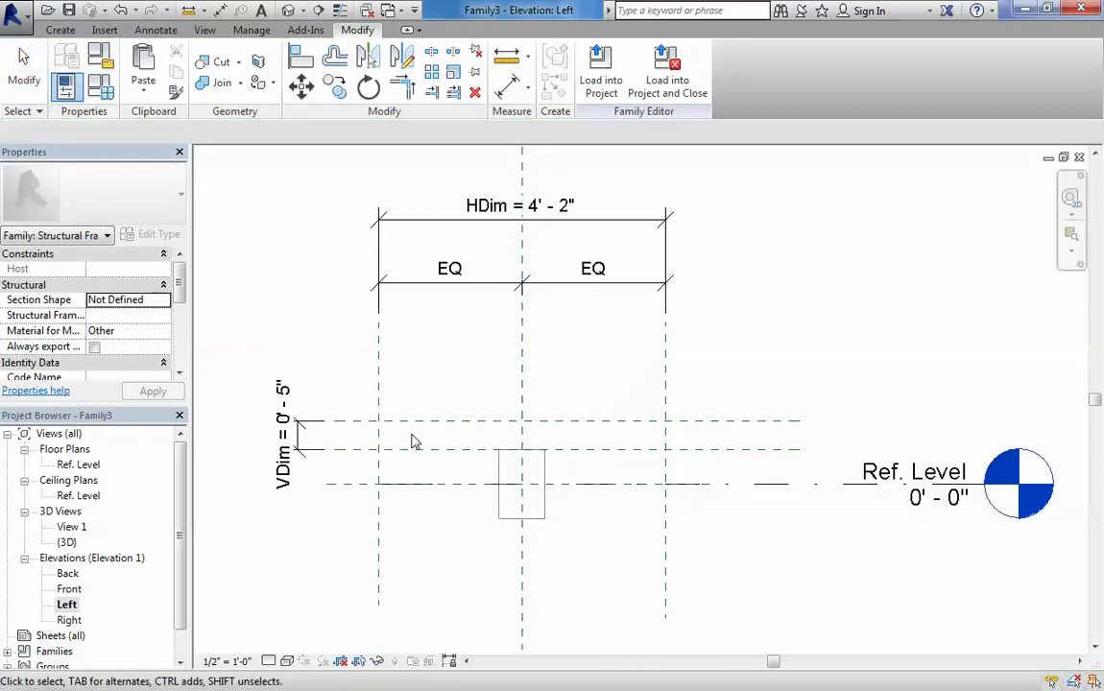
pyautogui.scroll(-1, 415, 486)
pyautogui.moveTo(416, 486); pyautogui.dragTo(422, 414, button='middle')
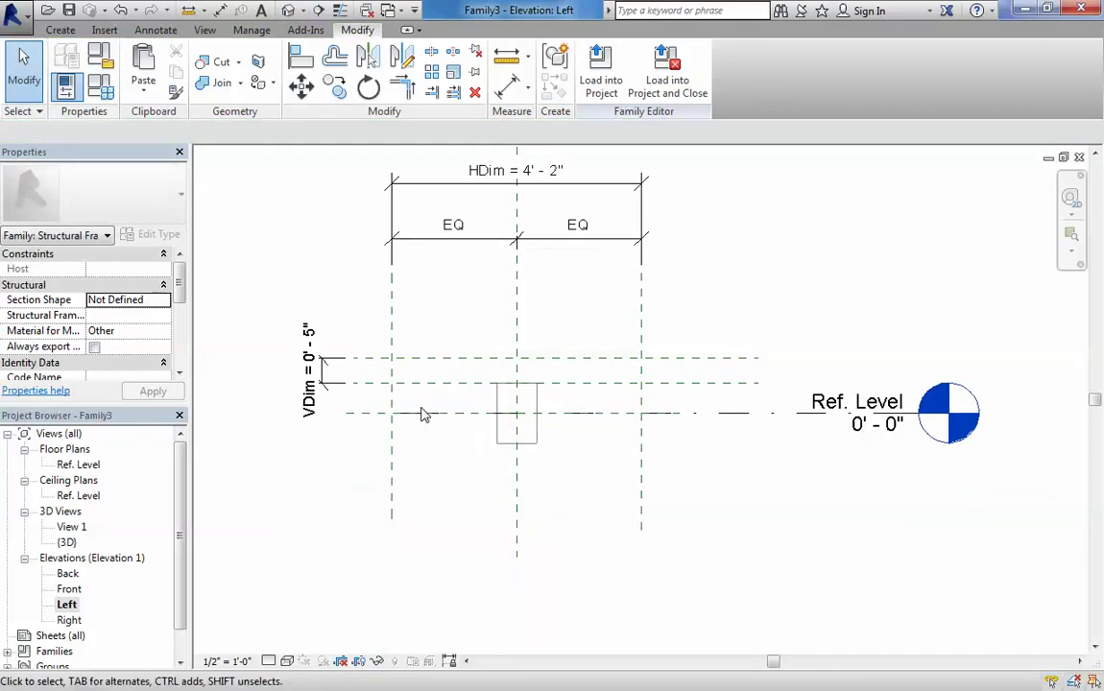
# Start an extrusion with Reference Plane : Left as the work plane
pyautogui.click(63, 29)
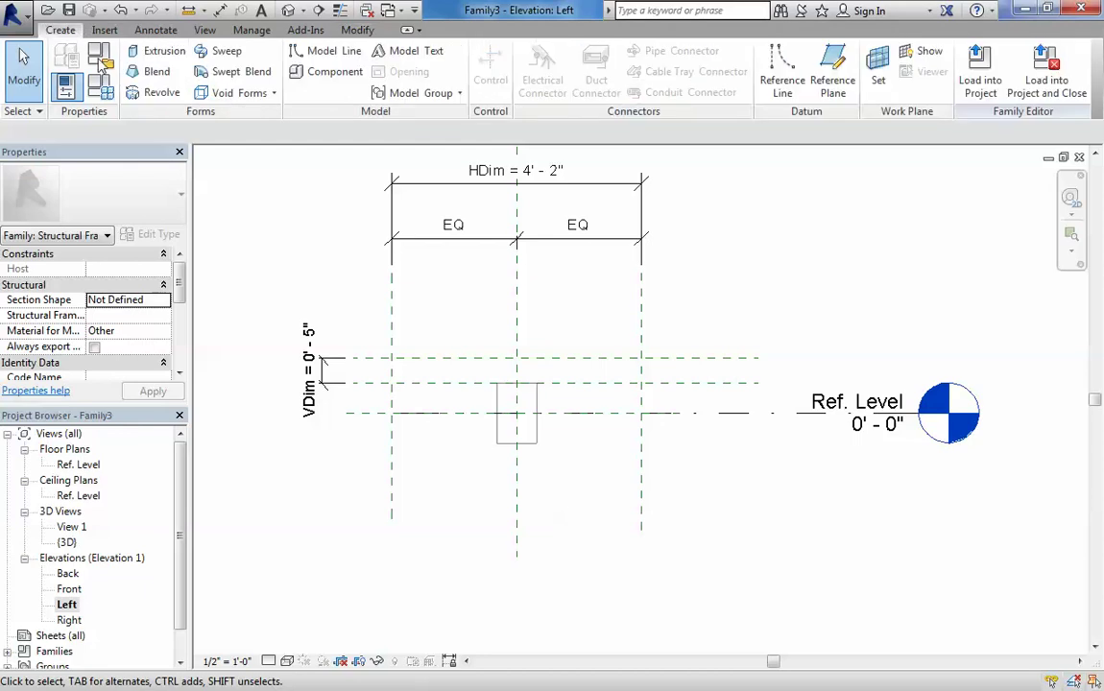
pyautogui.click(153, 50)
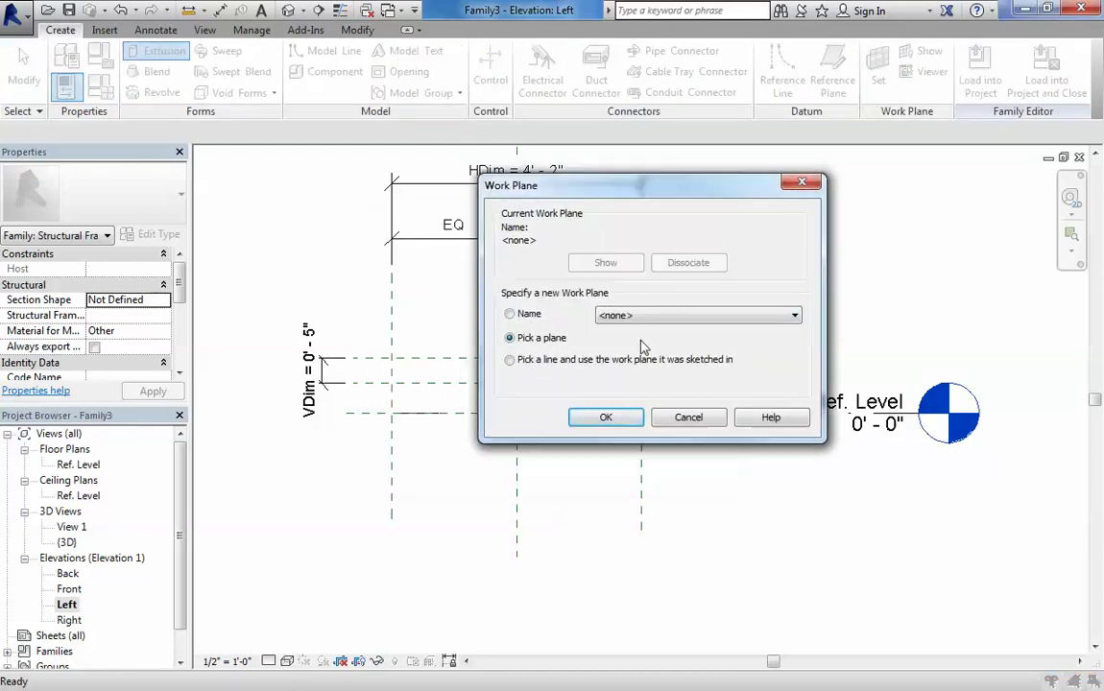
pyautogui.click(519, 317)
pyautogui.click(653, 315)
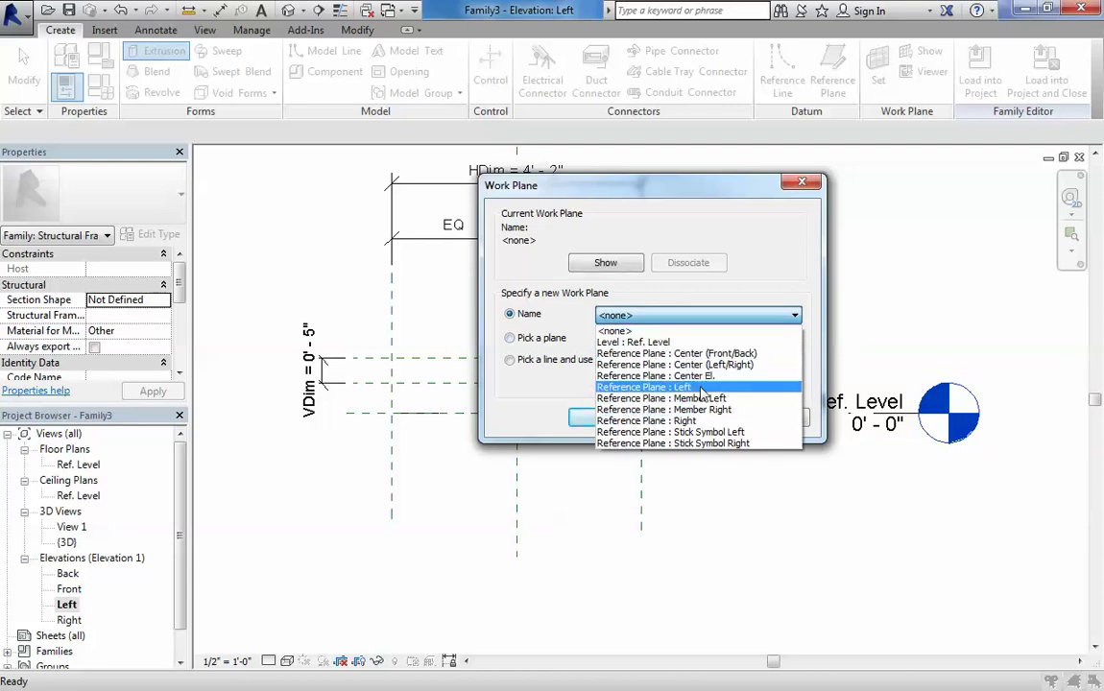
pyautogui.click(653, 387)
pyautogui.click(597, 416)
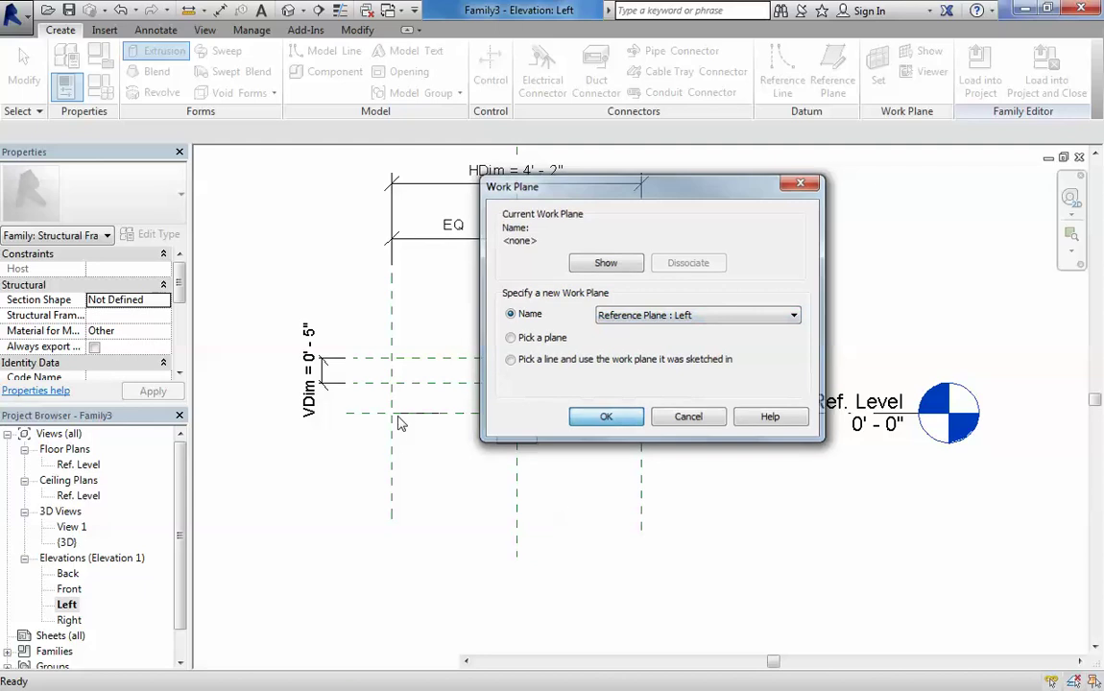
# Sketch the flange rectangle between the HDim/VDim reference planes and finish the extrusion
pyautogui.scroll(2, 395, 382)
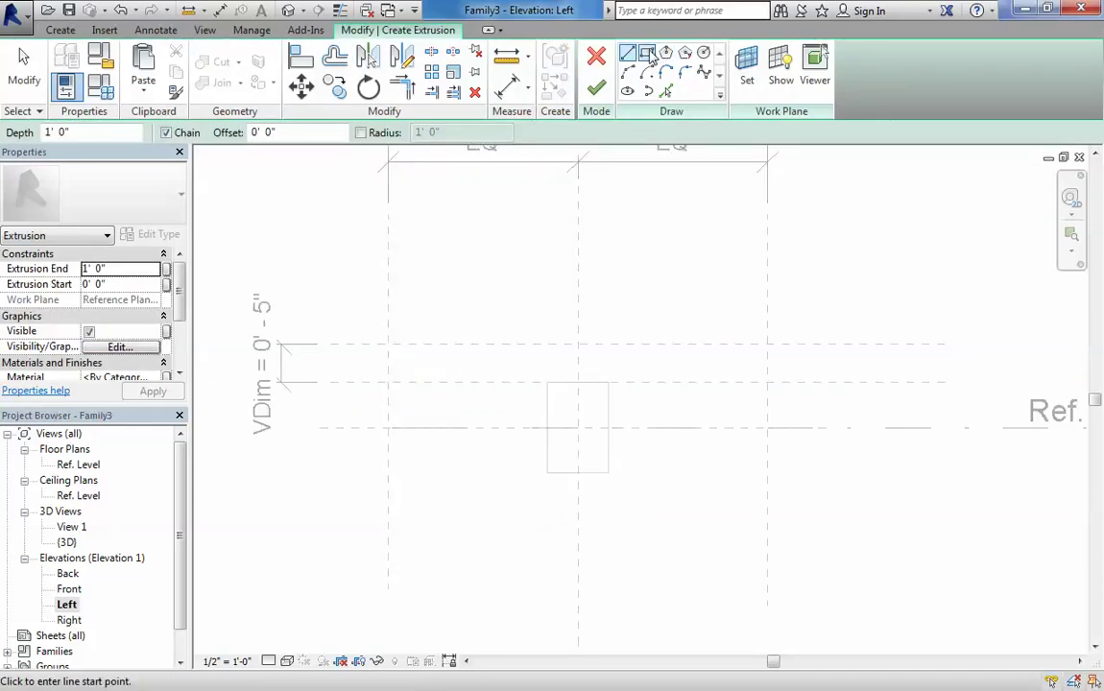
pyautogui.click(646, 53)
pyautogui.click(388, 344)
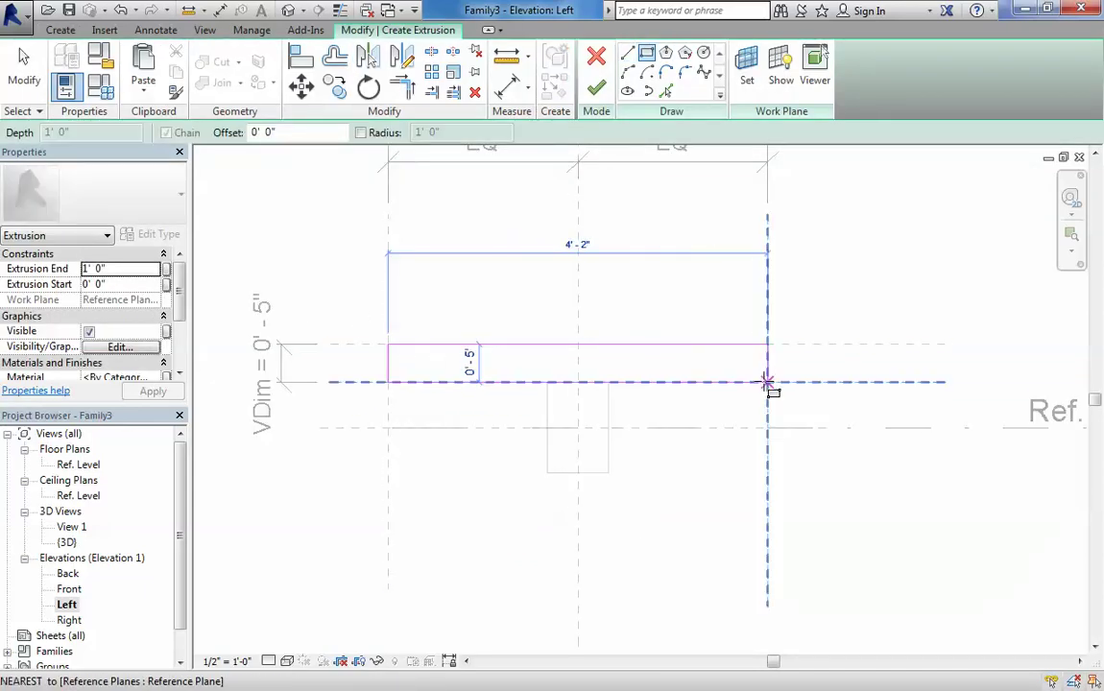
pyautogui.click(768, 382)
pyautogui.scroll(1, 653, 386)
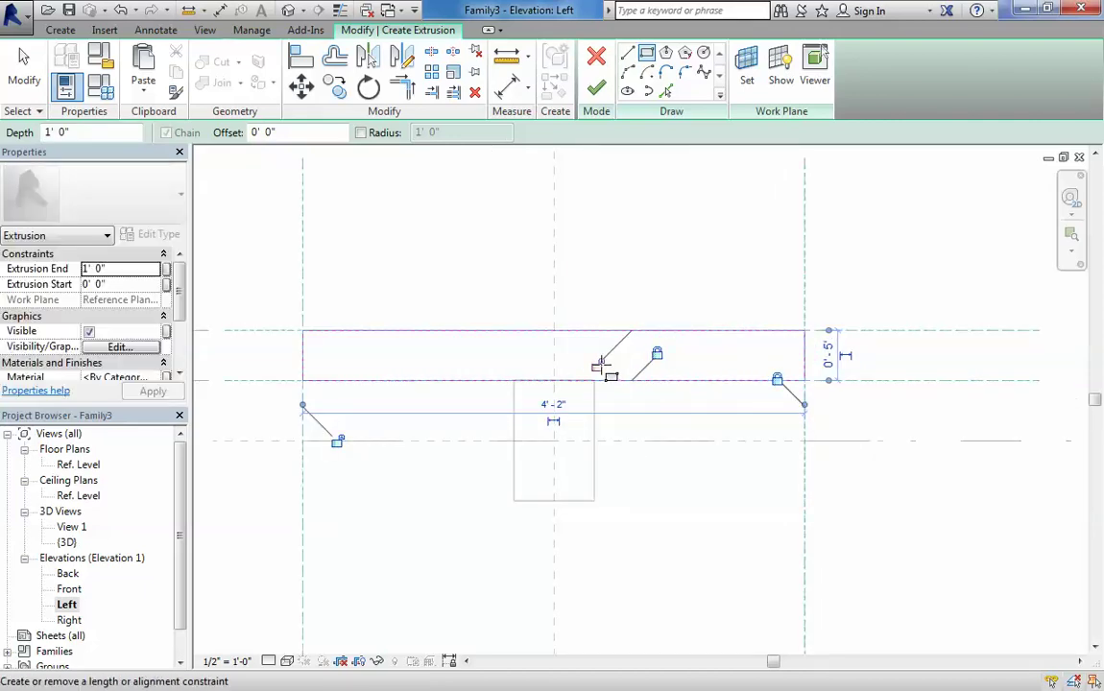
pyautogui.click(600, 89)
# Stretch the flange toward the beam's far end in the Ref. Level floor plan
pyautogui.click(288, 10)
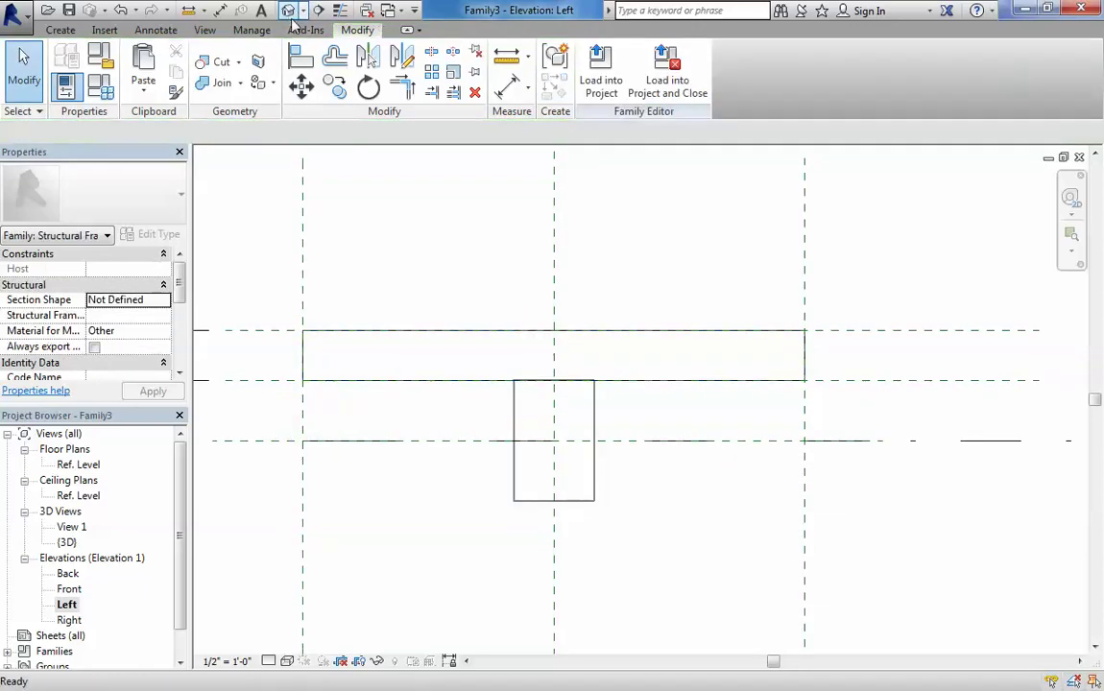
pyautogui.press('z')
pyautogui.press('f')
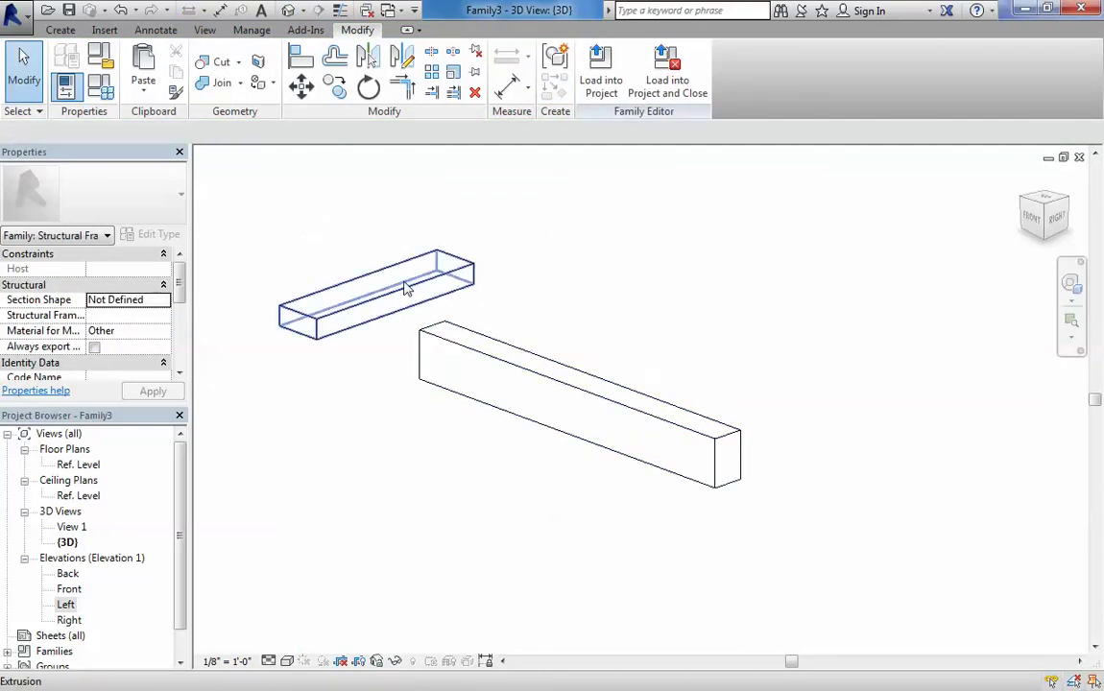
pyautogui.doubleClick(79, 465)
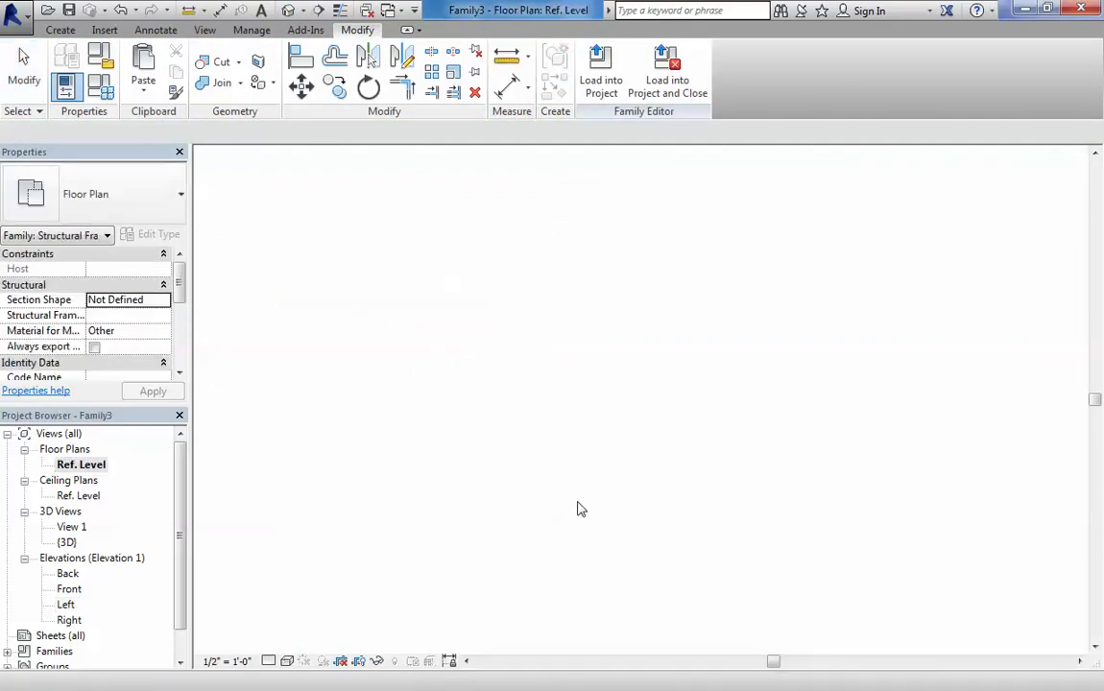
pyautogui.click(441, 427)
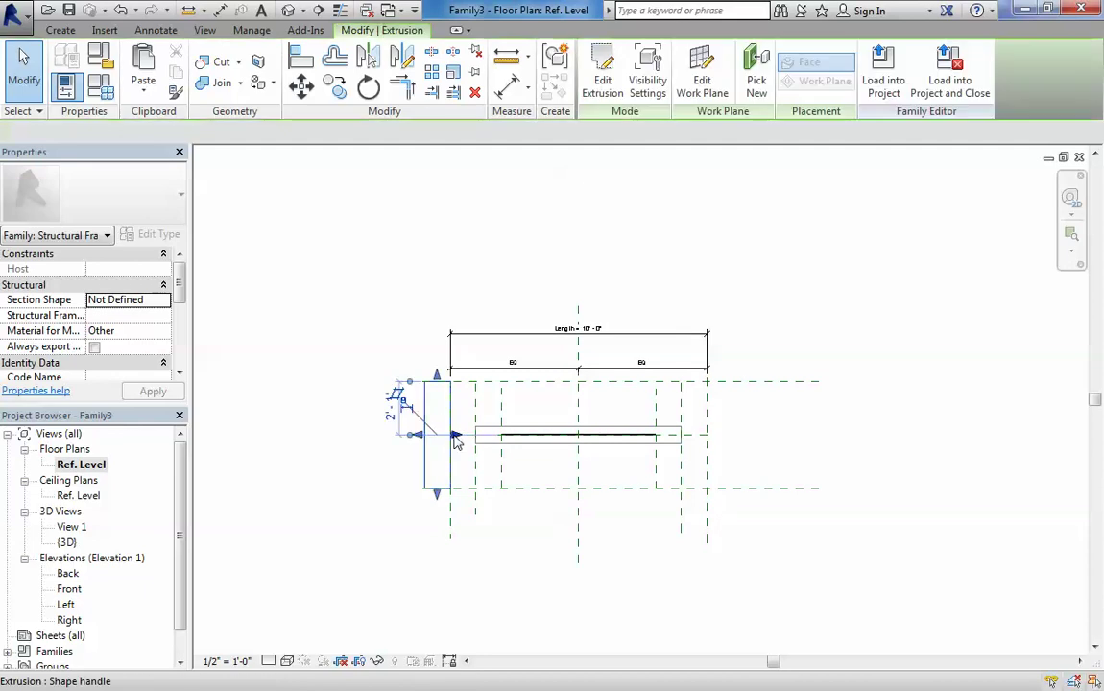
pyautogui.moveTo(451, 435); pyautogui.dragTo(645, 457)
pyautogui.scroll(3, 685, 463)
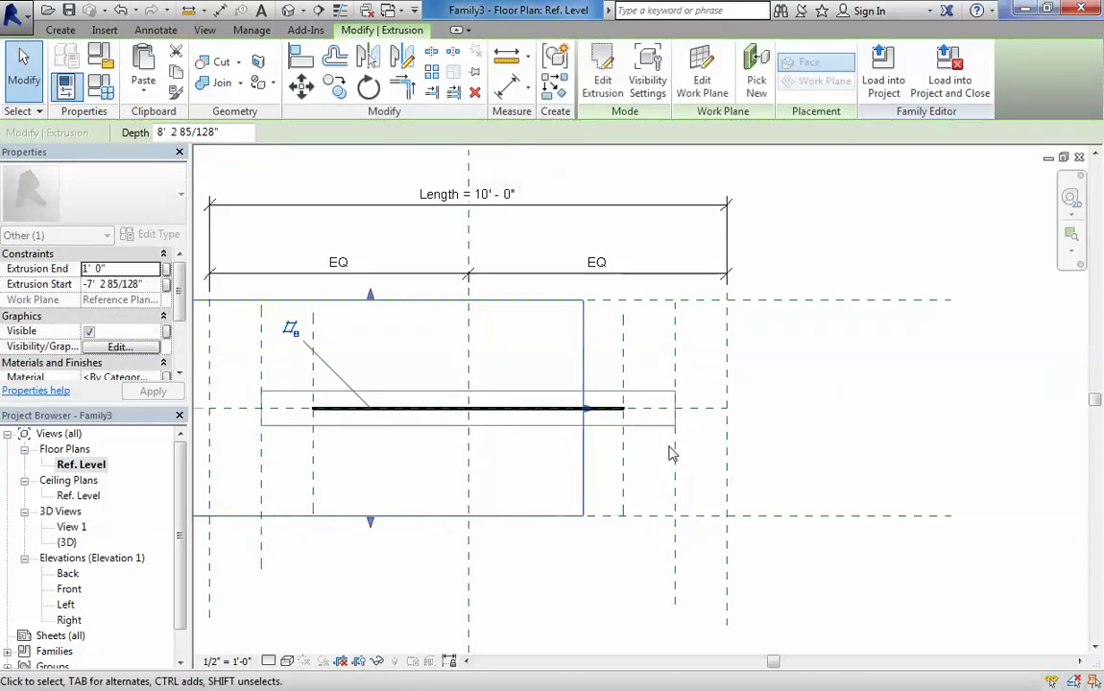
pyautogui.click(656, 449)
# Align and lock both flange ends to the end reference planes, then check the T-shape in 3D
pyautogui.press('a')
pyautogui.press('l')
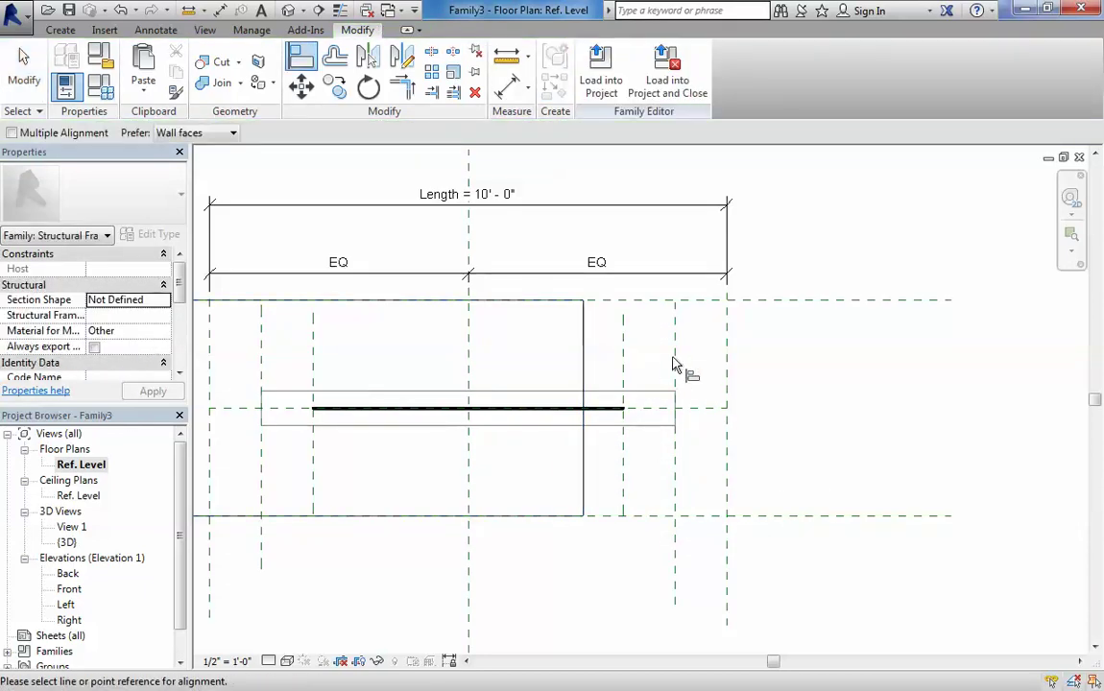
pyautogui.click(675, 363)
pyautogui.click(583, 358)
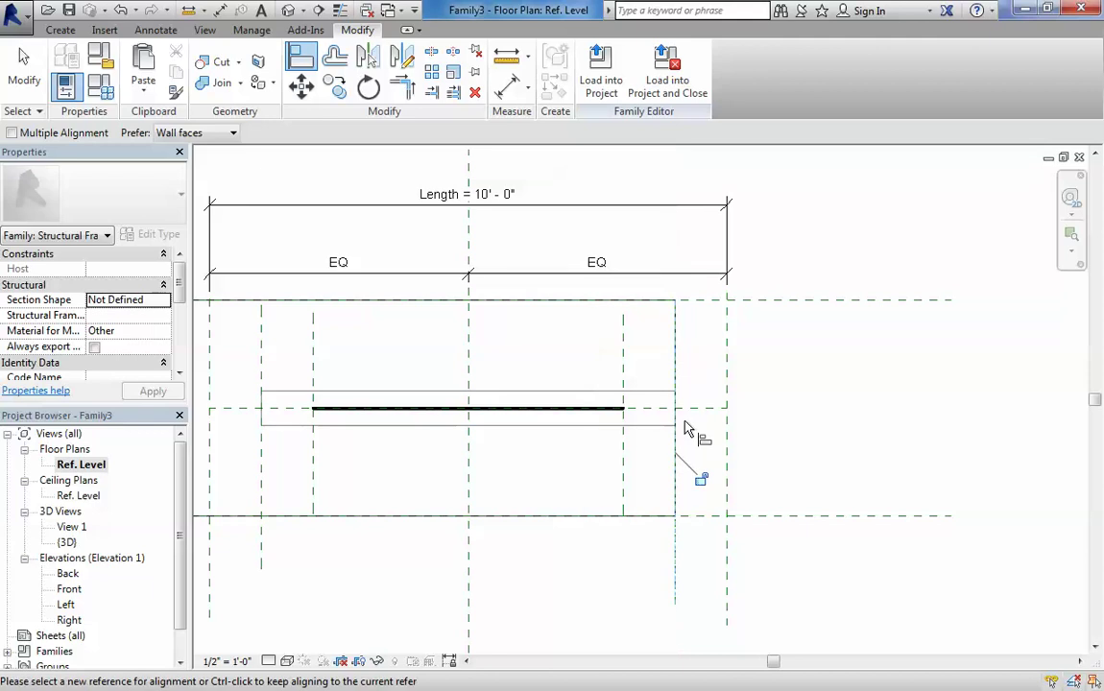
pyautogui.scroll(-1, 577, 546)
pyautogui.click(430, 432)
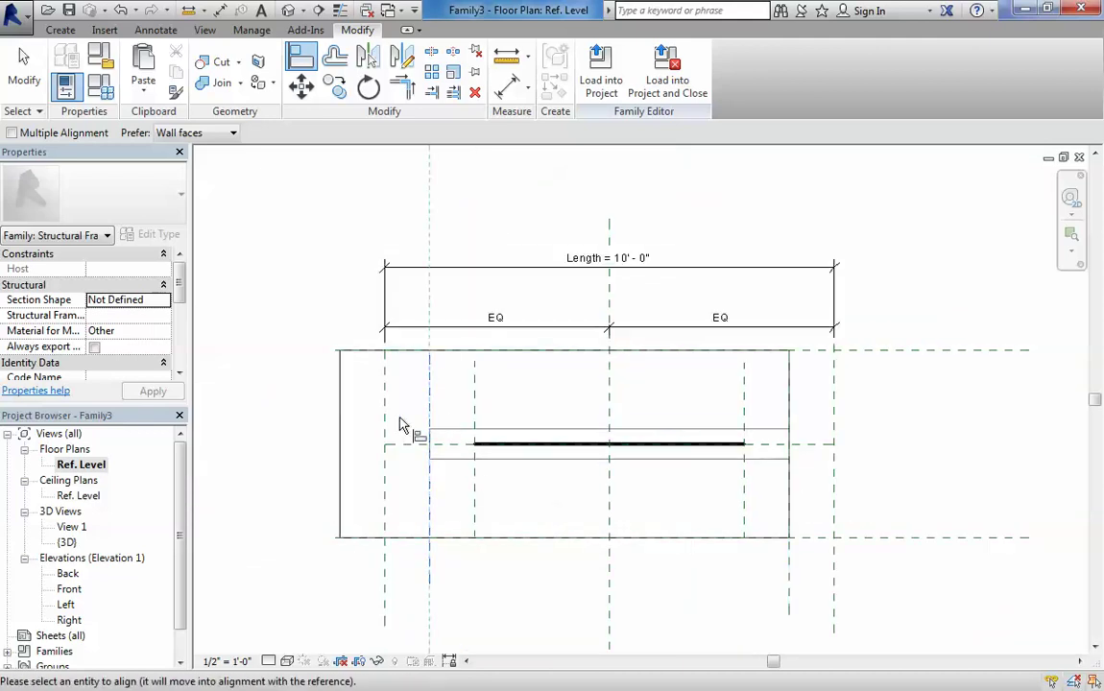
pyautogui.click(341, 421)
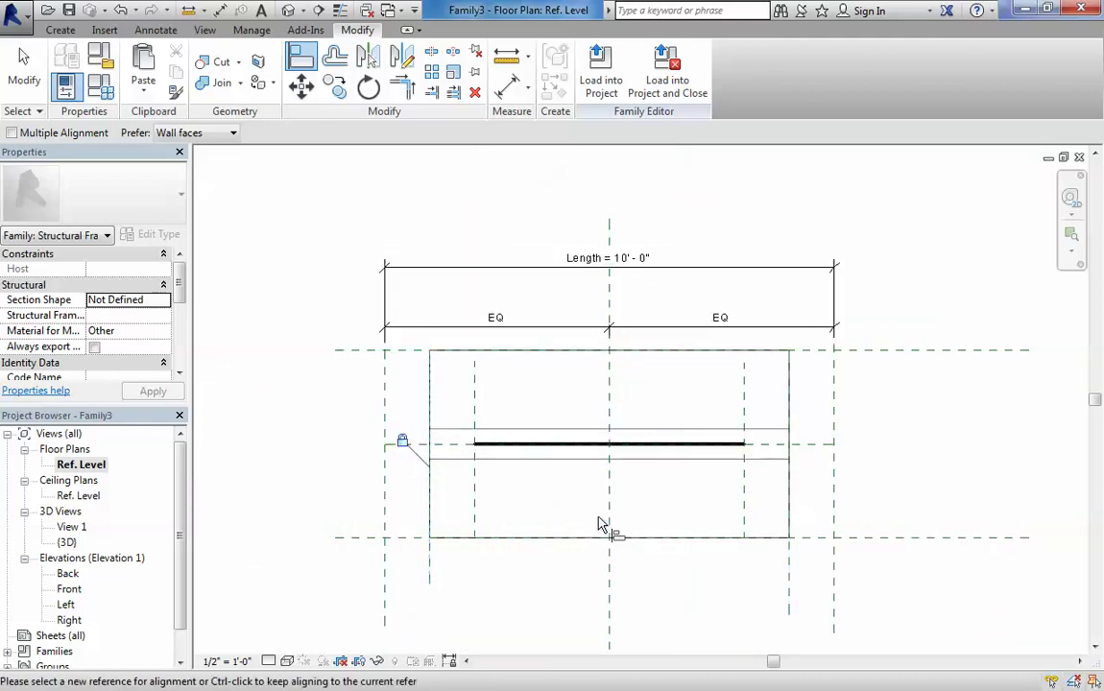
pyautogui.scroll(-1, 518, 506)
pyautogui.press('Escape')
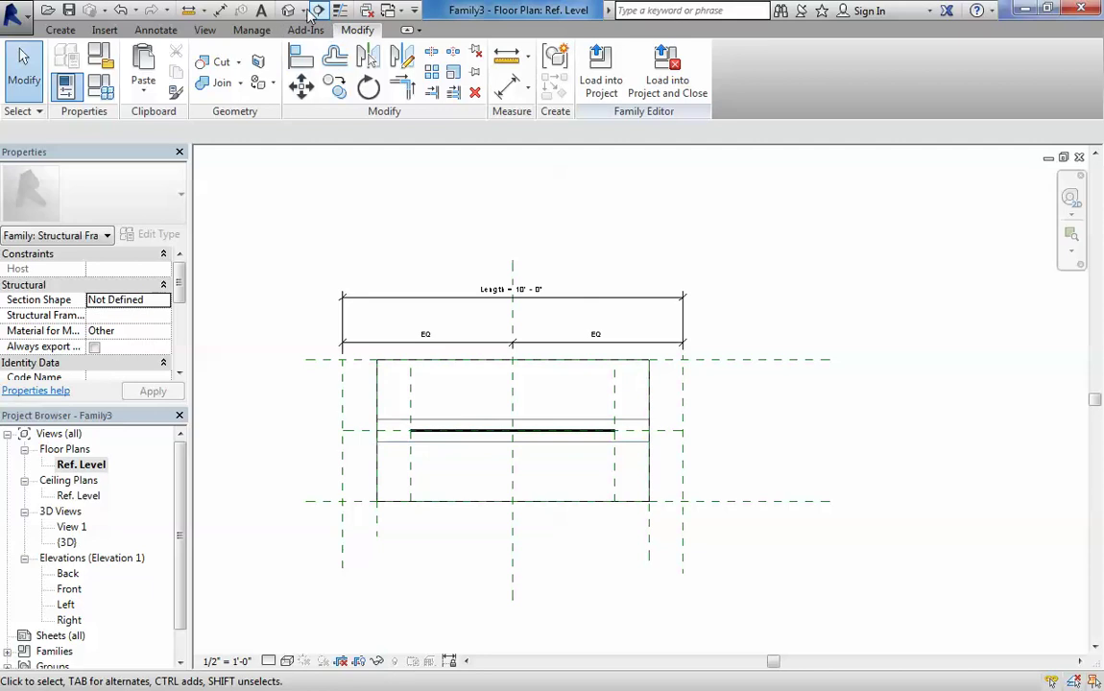
pyautogui.click(288, 10)
pyautogui.moveTo(592, 462)
pyautogui.keyDown('shift'); pyautogui.mouseDown(button='middle')
pyautogui.moveTo(435, 329)
pyautogui.moveTo(557, 425)
pyautogui.mouseUp(button='middle'); pyautogui.keyUp('shift')
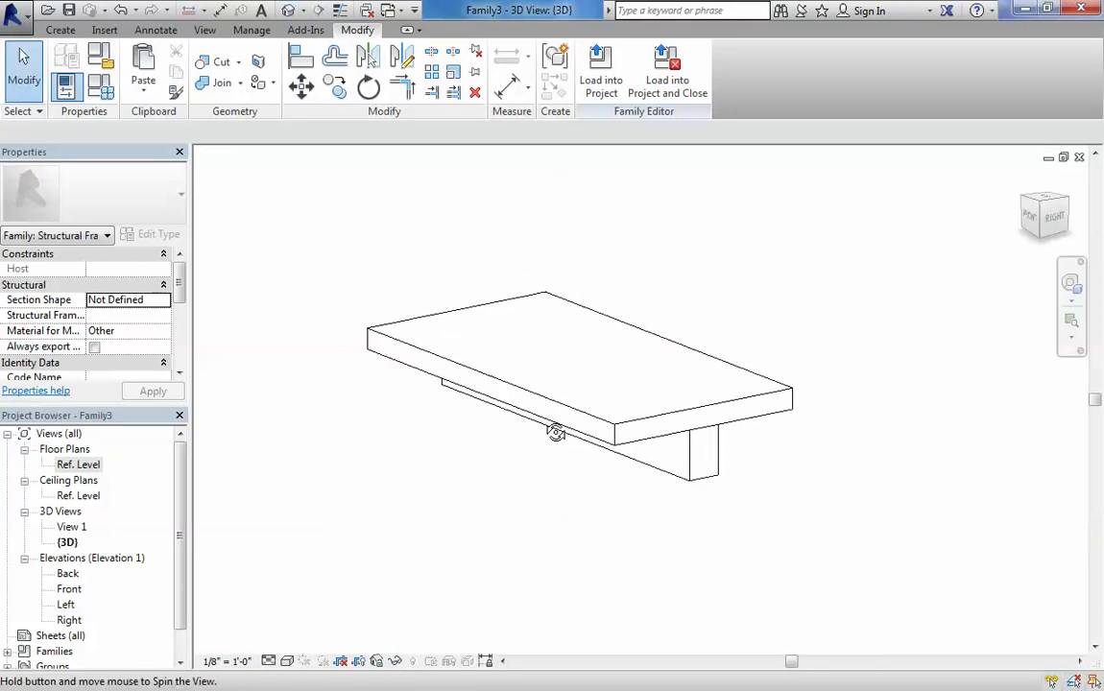
pyautogui.click(101, 85)
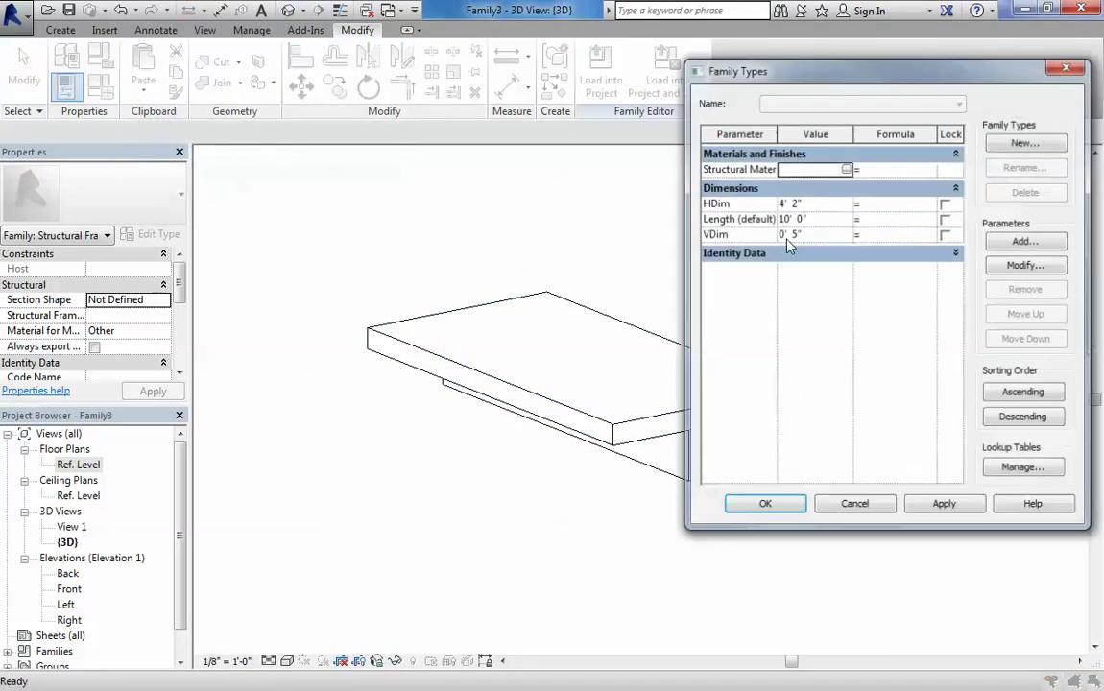
pyautogui.click(790, 202)
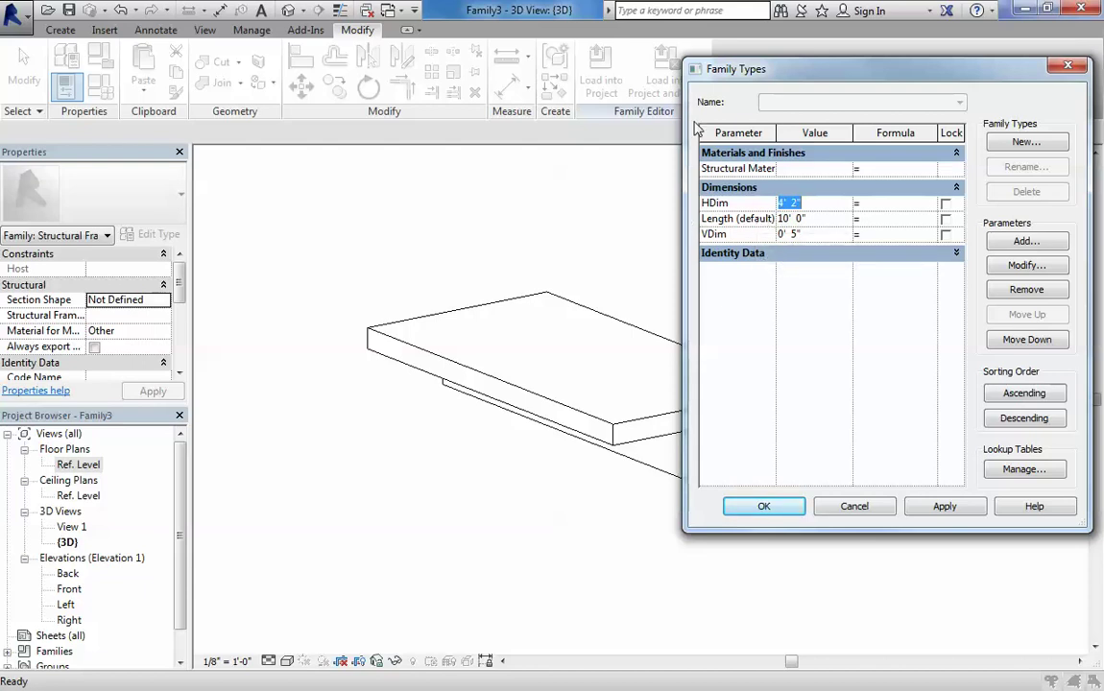
pyautogui.moveTo(685, 128); pyautogui.dragTo(653, 128)
pyautogui.click(782, 218)
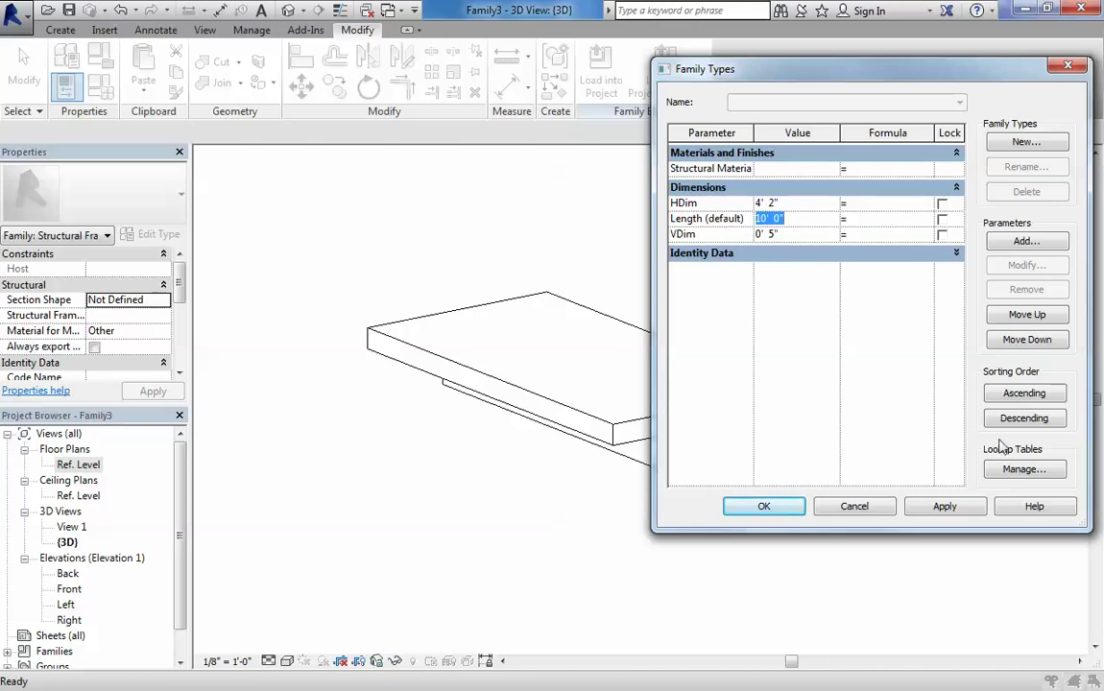
pyautogui.click(738, 509)
pyautogui.hotkey('ctrl', 's')
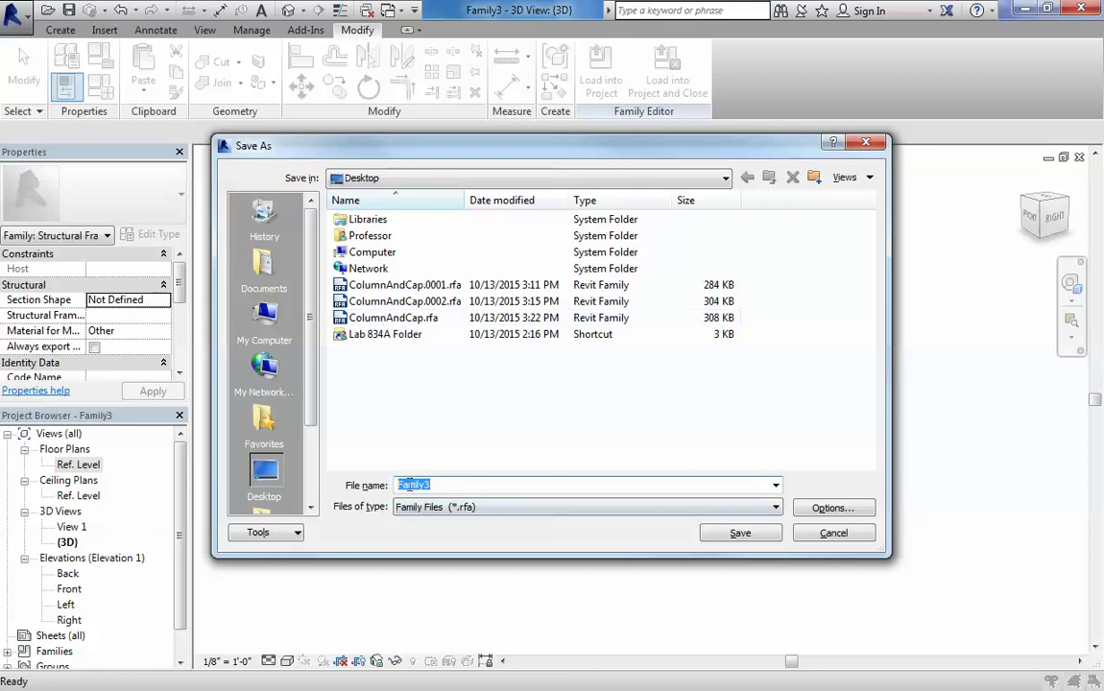
# Save the family as TFlange.rfa and load it into Project1
pyautogui.write('T')
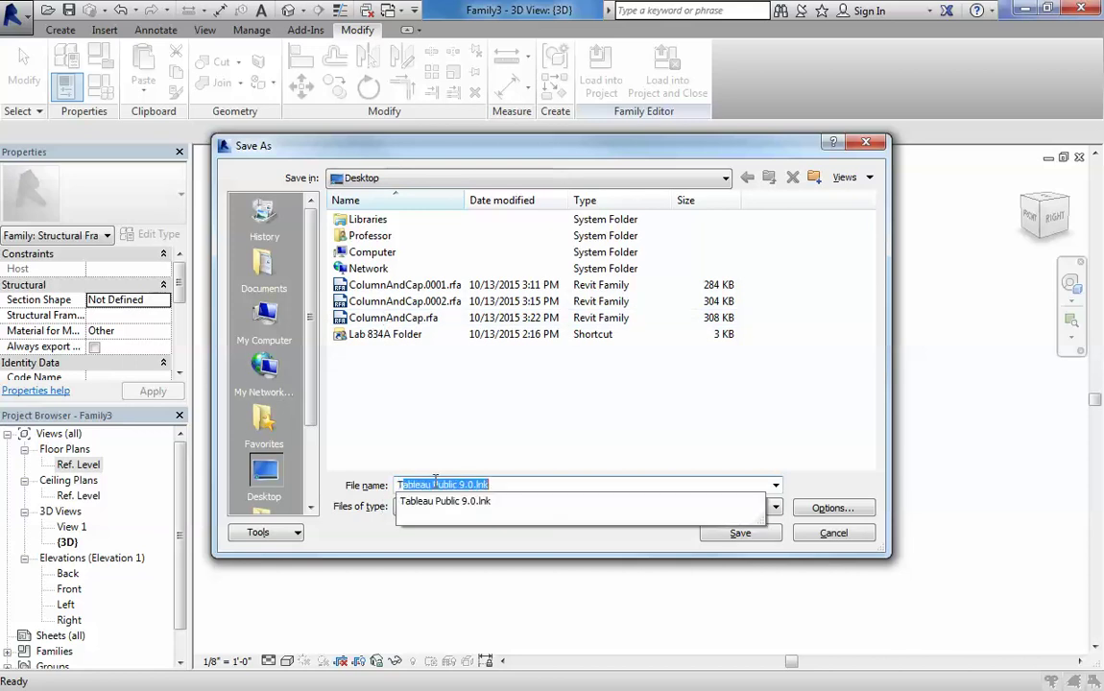
pyautogui.write('Flange')
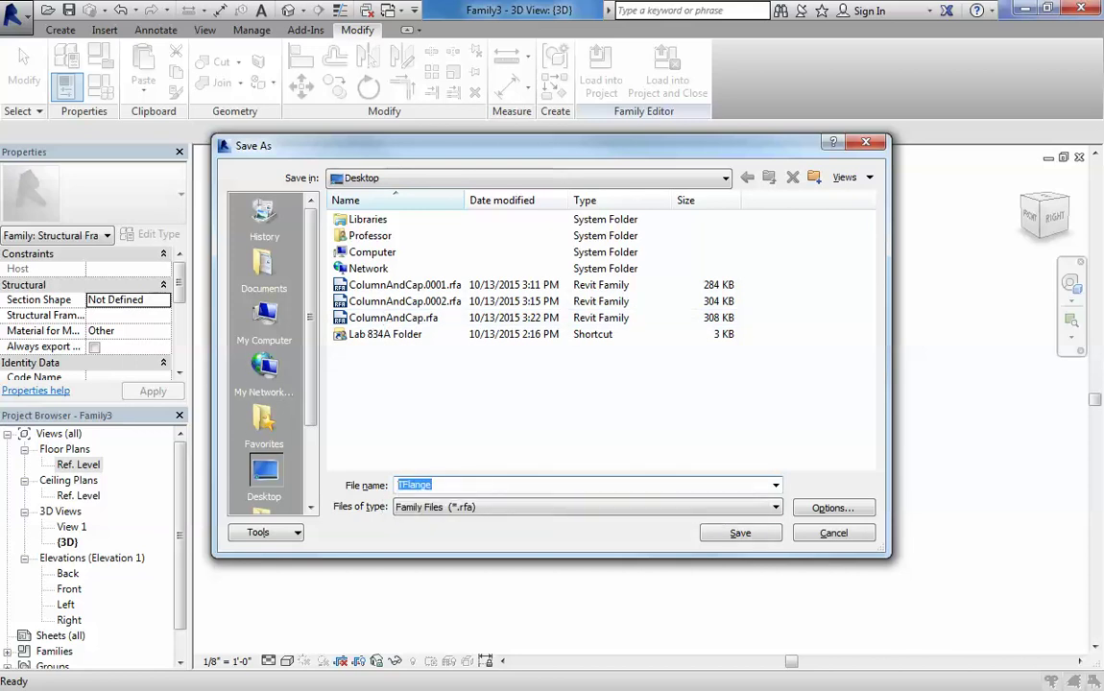
pyautogui.press('Return')
pyautogui.click(601, 85)
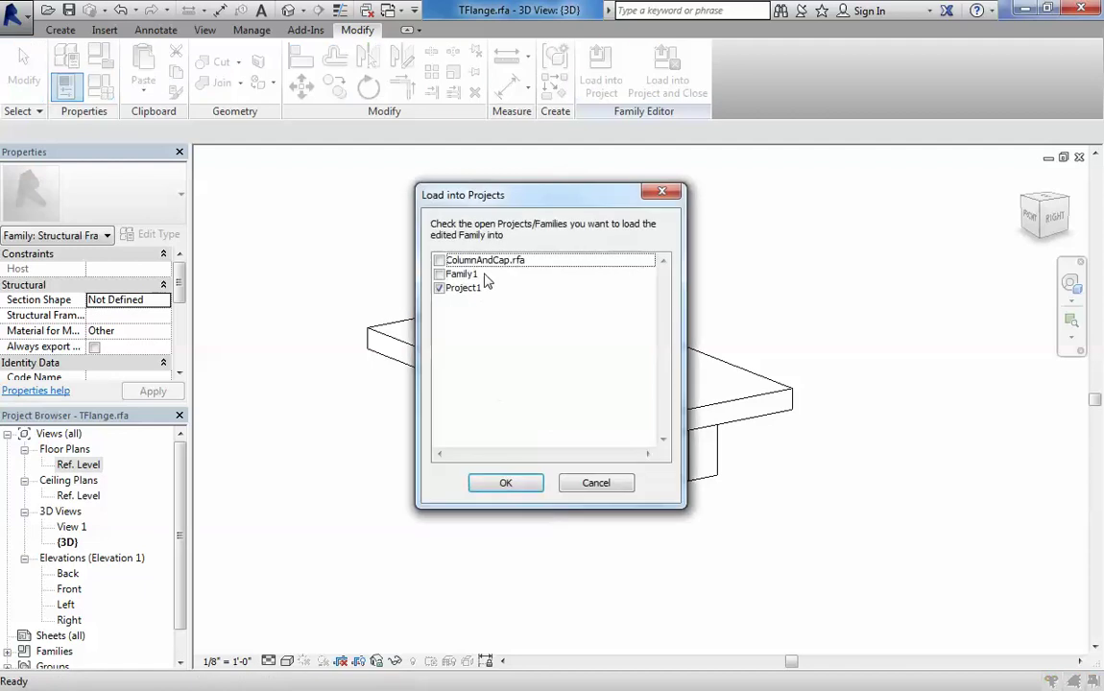
pyautogui.click(499, 486)
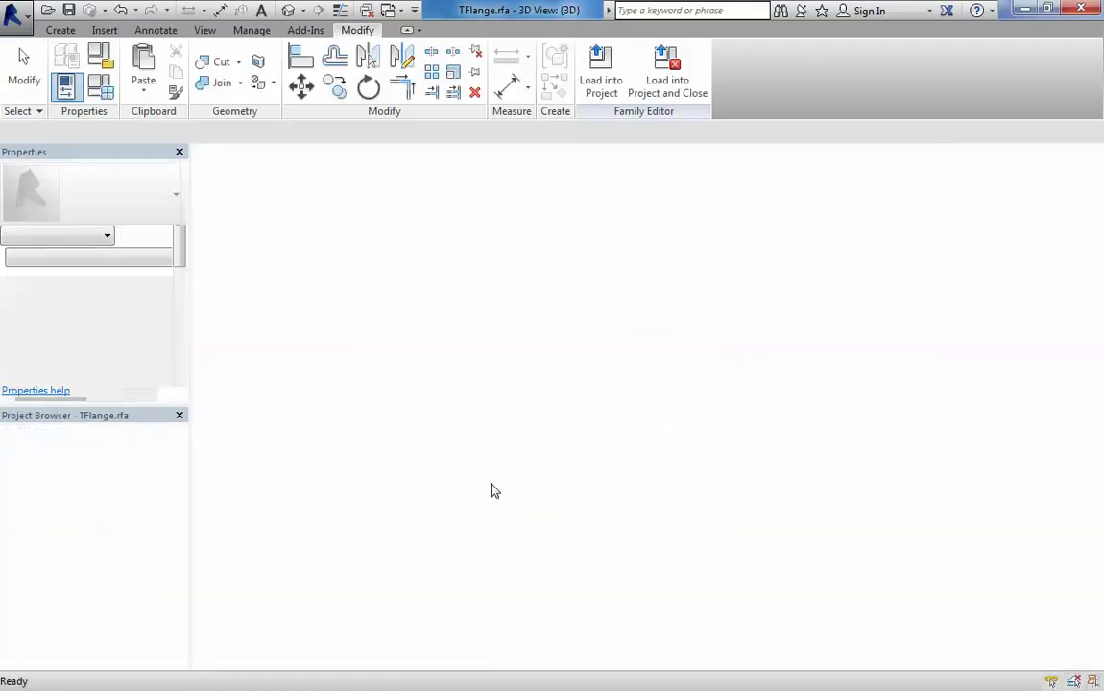
# Open the Level 3 structural plan centred on the columns
pyautogui.press('Escape')
pyautogui.press('Escape')
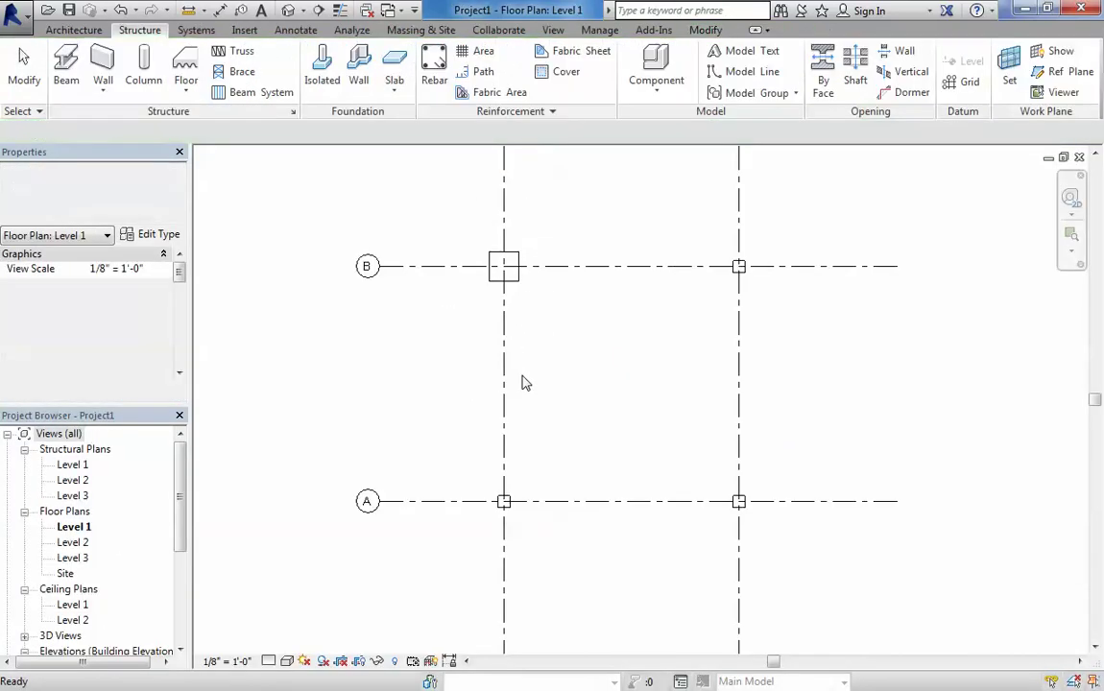
pyautogui.scroll(-4, 409, 363)
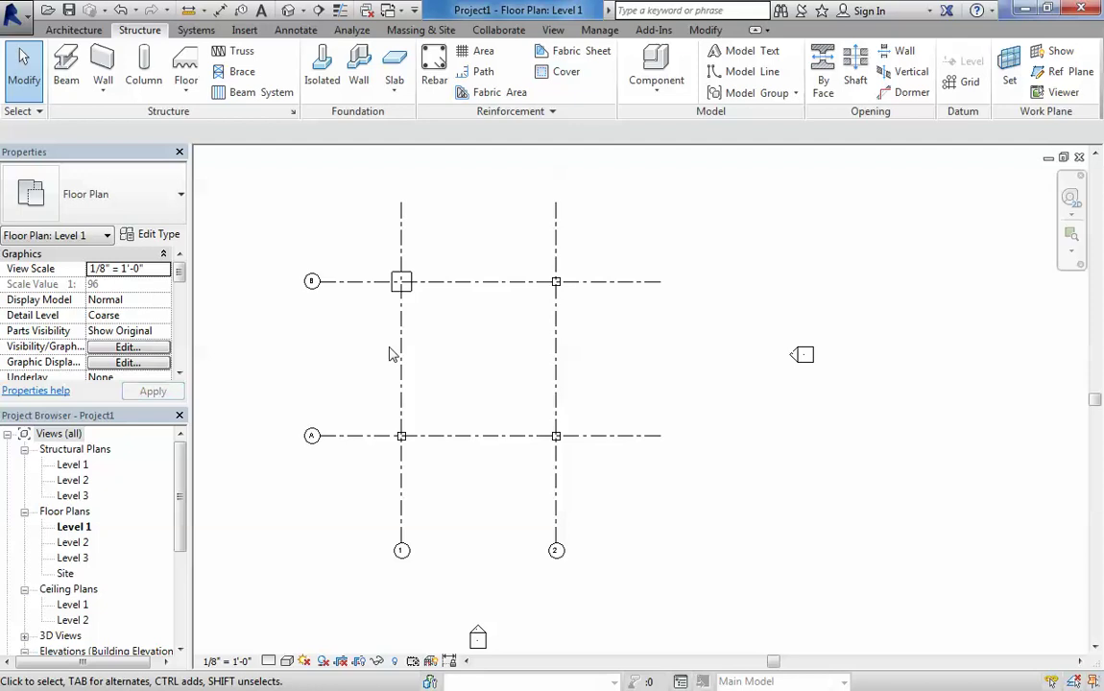
pyautogui.doubleClick(72, 496)
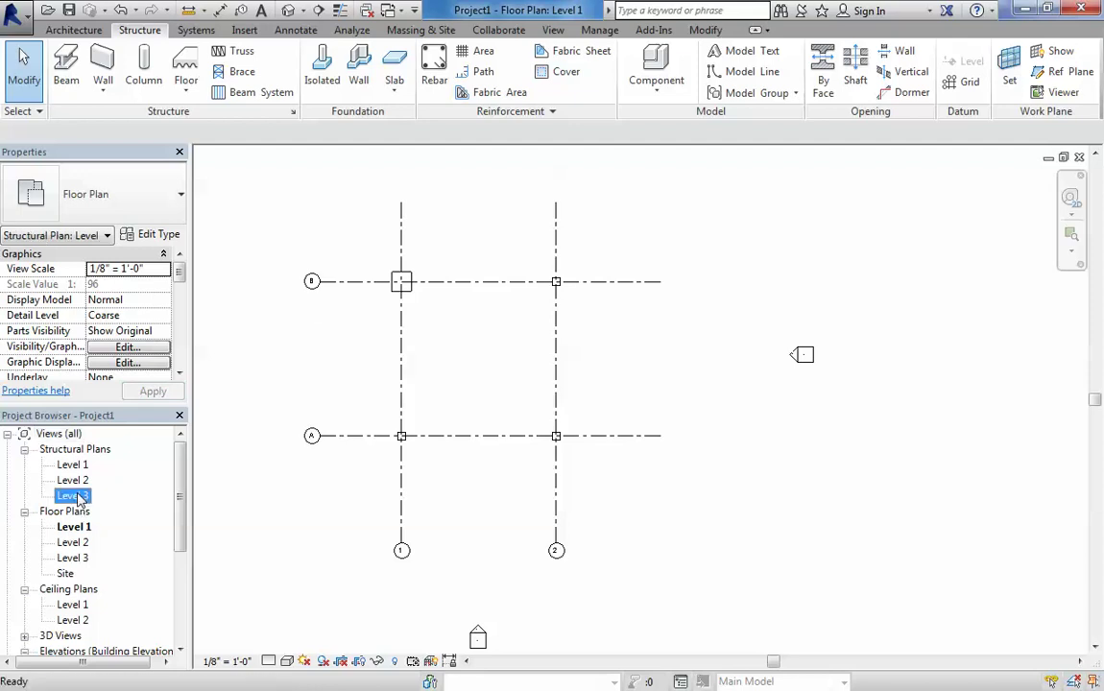
pyautogui.moveTo(545, 360); pyautogui.dragTo(444, 365, button='middle')
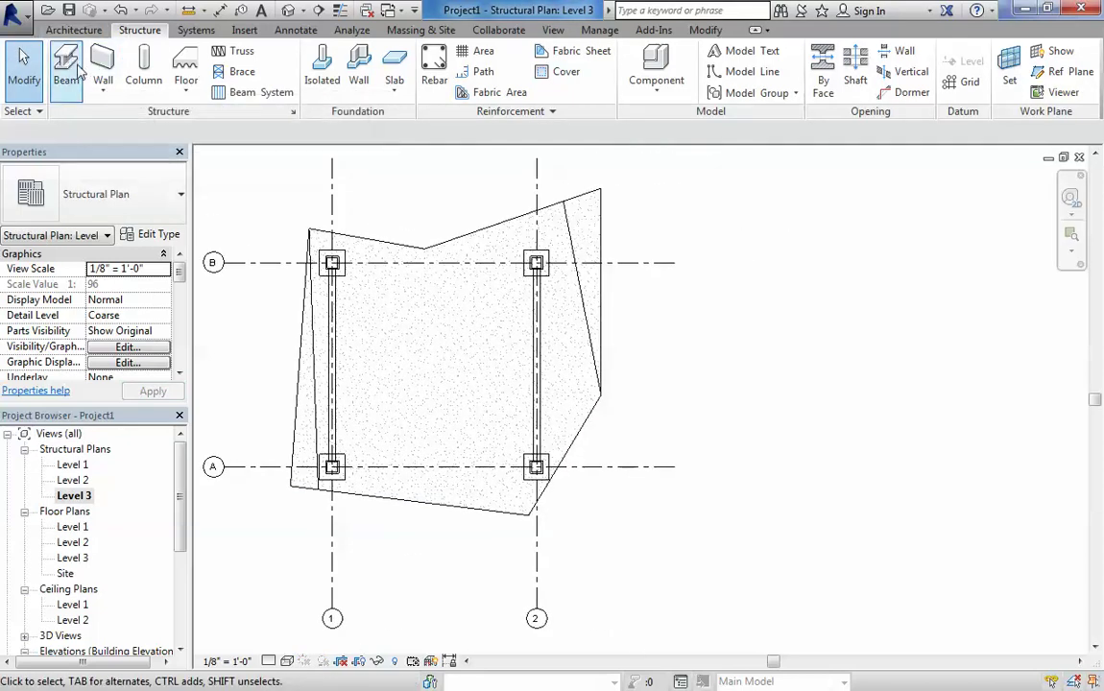
# Place a TFlange beam between the two upper columns
pyautogui.click(81, 71)
pyautogui.click(108, 198)
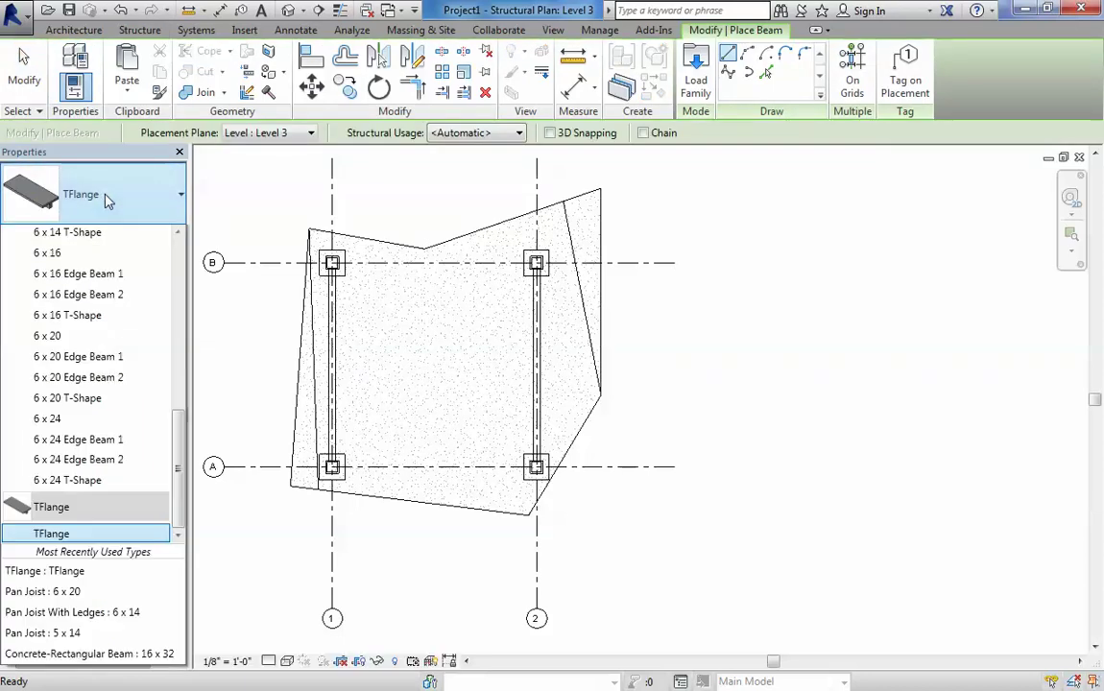
pyautogui.scroll(2, 375, 316)
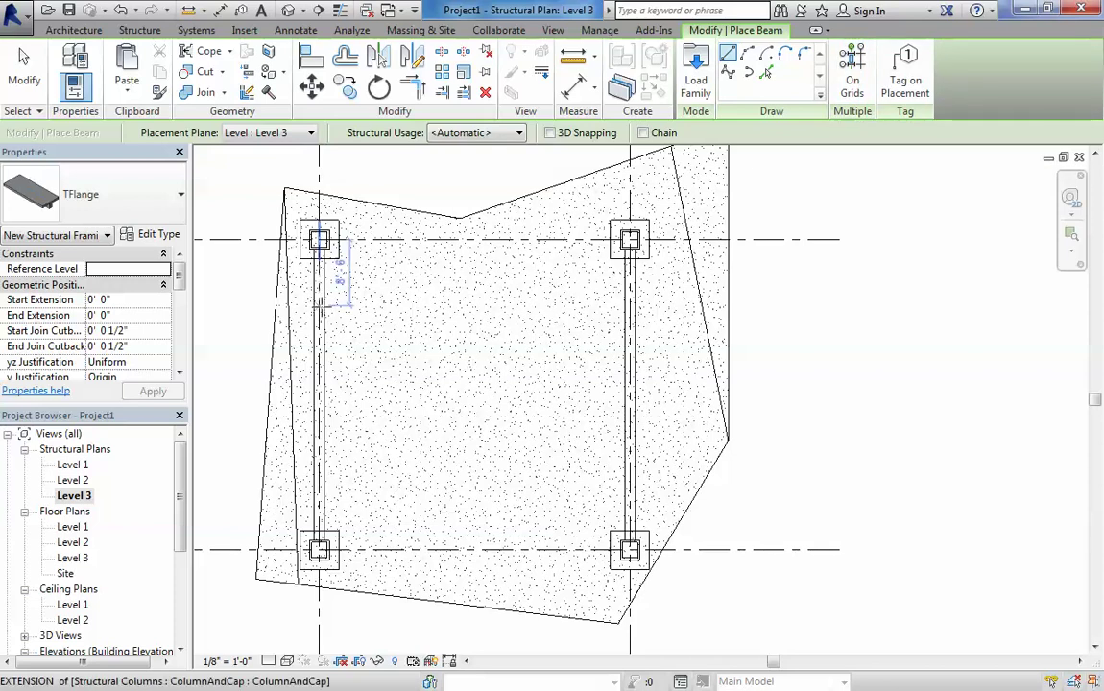
pyautogui.click(324, 306)
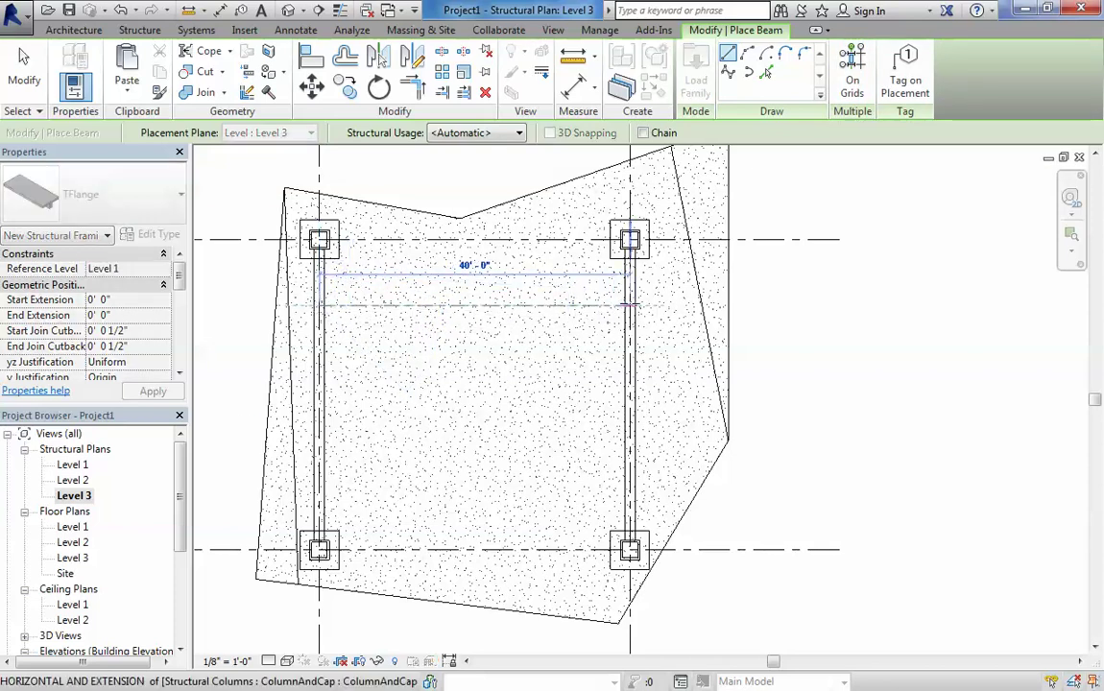
pyautogui.click(629, 305)
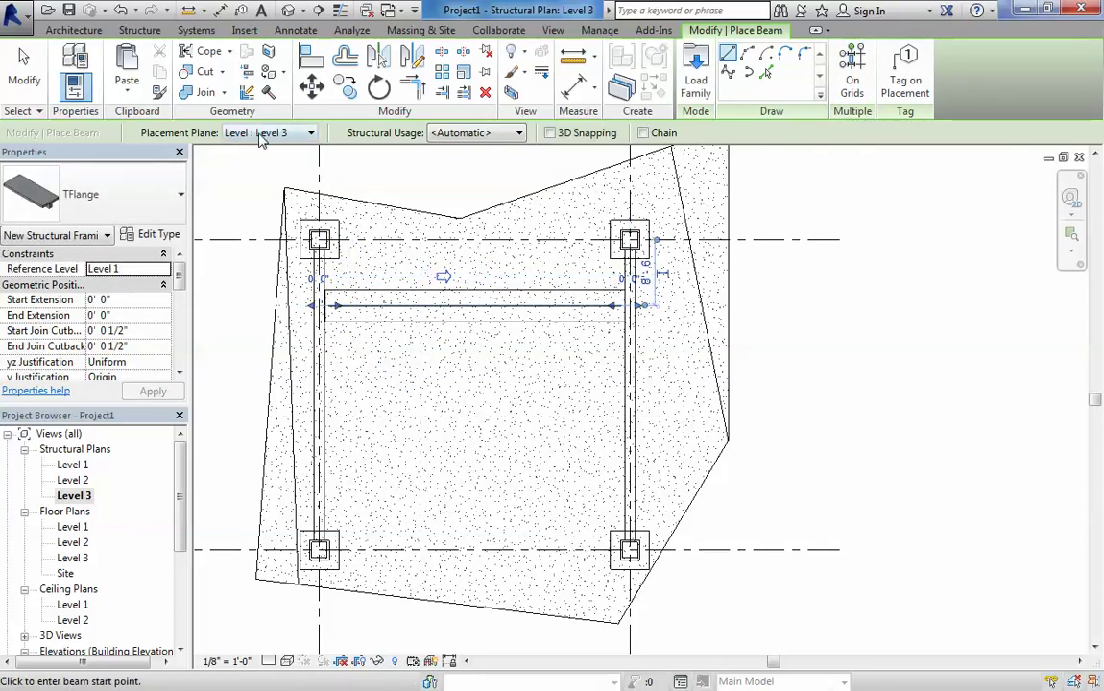
pyautogui.press('Escape')
pyautogui.press('Escape')
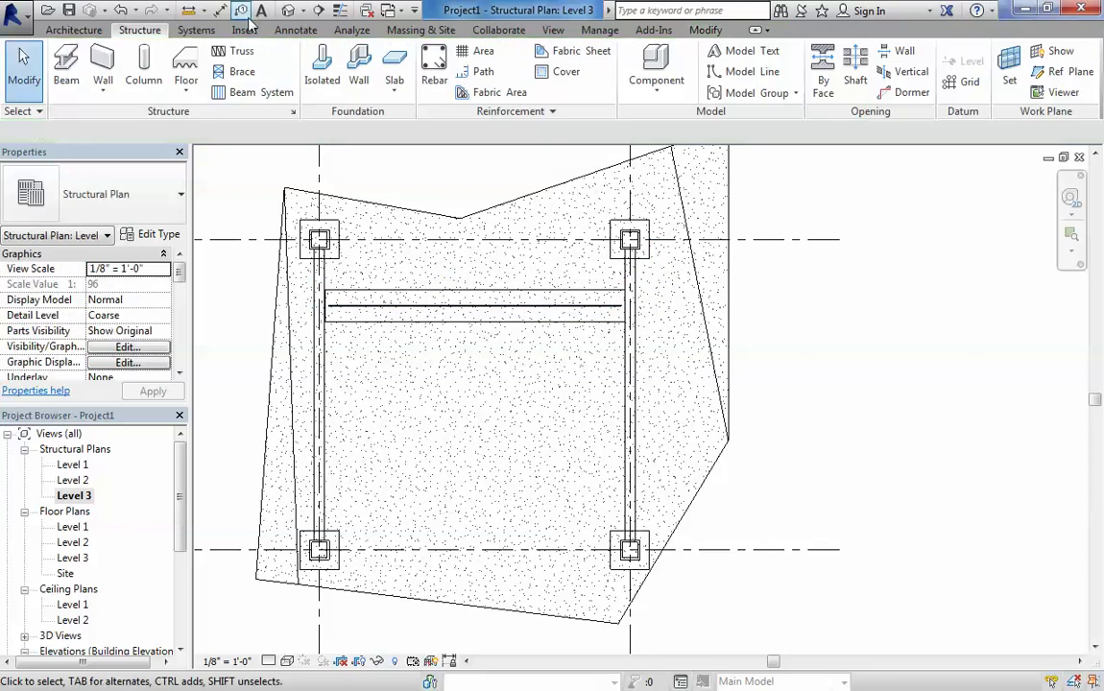
# Orbit the 3D view under the slab and select the 16 x 32 concrete beam
pyautogui.click(291, 11)
pyautogui.moveTo(614, 364)
pyautogui.keyDown('shift'); pyautogui.mouseDown(button='middle')
pyautogui.moveTo(574, 349)
pyautogui.moveTo(345, 428)
pyautogui.moveTo(352, 419)
pyautogui.mouseUp(button='middle'); pyautogui.keyUp('shift')
pyautogui.click(357, 426)
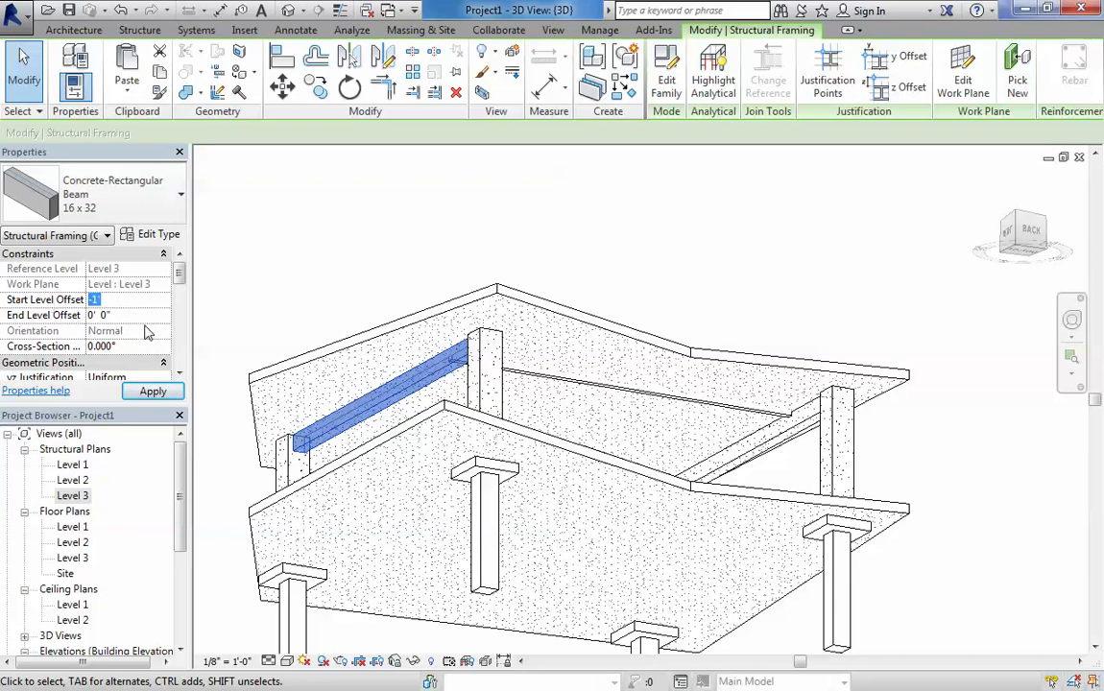
# Apply -1' 0" start and end level offsets to the concrete beam, accepting the detach warning
pyautogui.press('Tab')
pyautogui.write('-1')
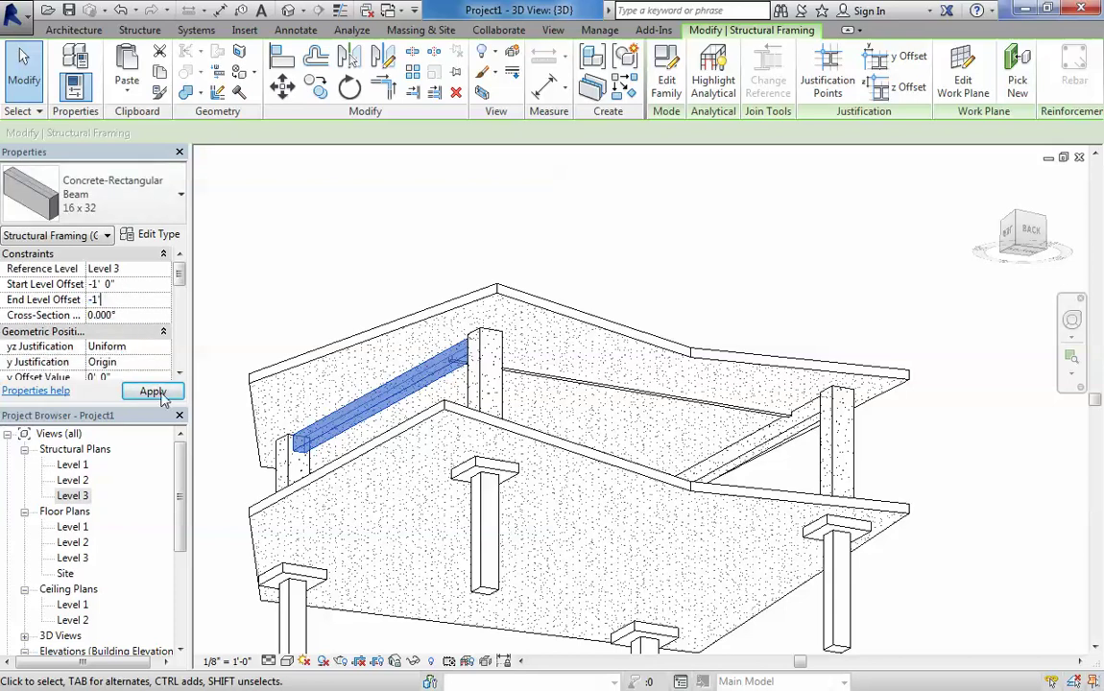
pyautogui.click(159, 395)
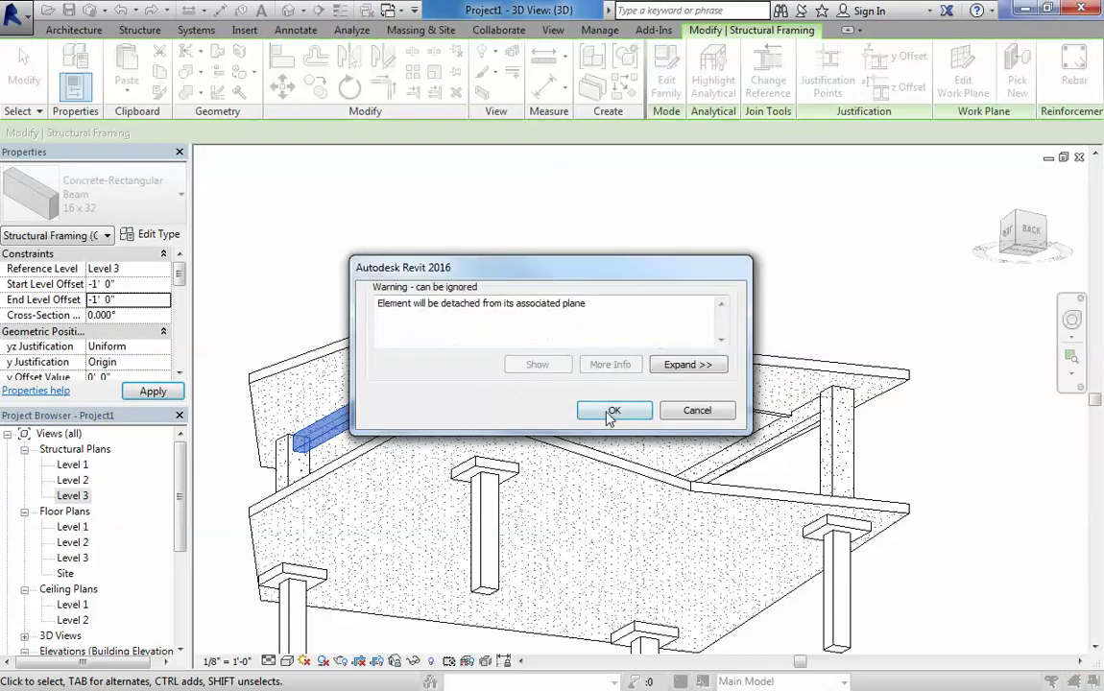
pyautogui.click(608, 414)
pyautogui.press('Escape')
# Orbit and reselect the lowered concrete beam to verify its -1' 0" offsets
pyautogui.scroll(4, 353, 437)
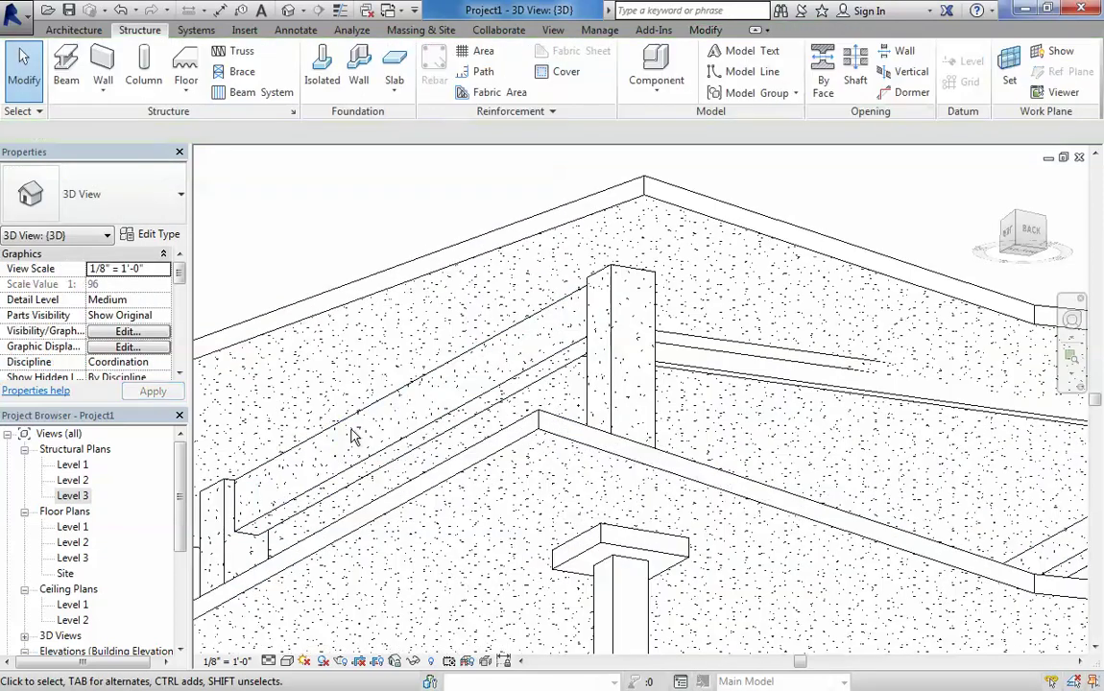
pyautogui.scroll(-1, 352, 437)
pyautogui.scroll(-2, 618, 330)
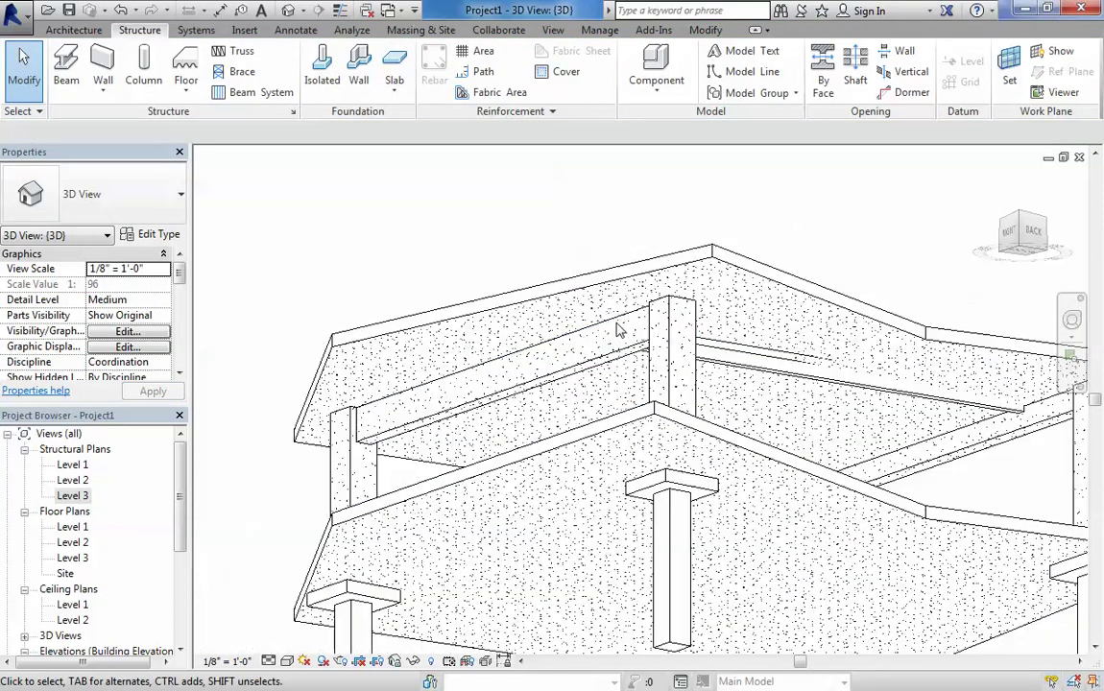
pyautogui.keyDown('shift'); pyautogui.moveTo(617, 329); pyautogui.dragTo(564, 396, button='middle'); pyautogui.keyUp('shift')
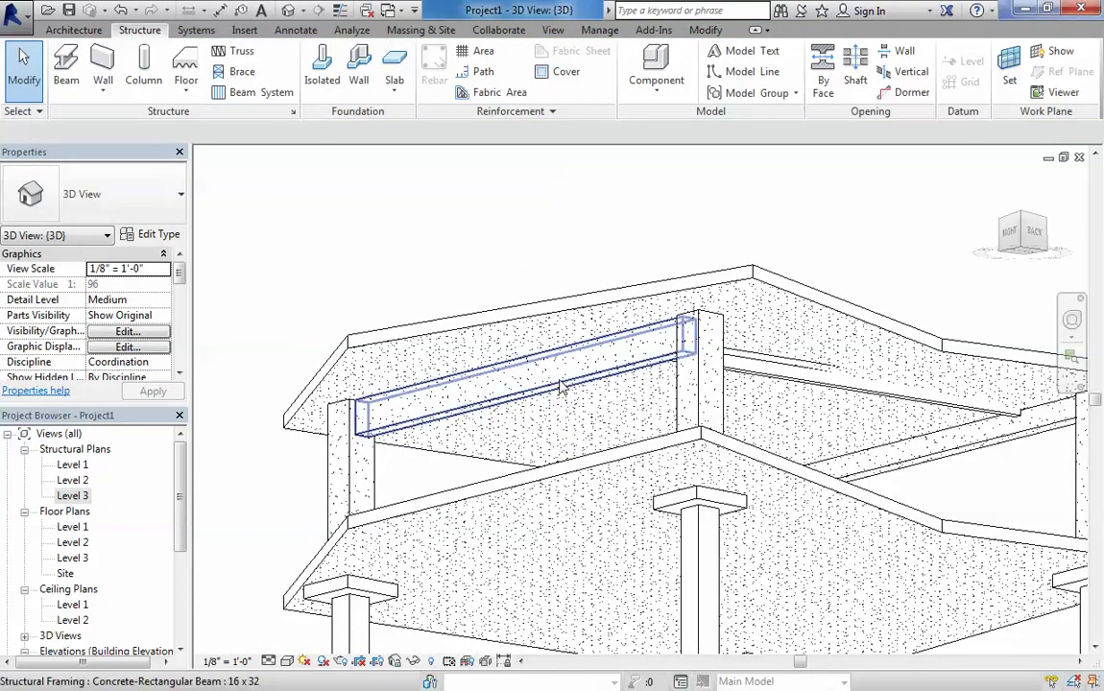
pyautogui.click(559, 384)
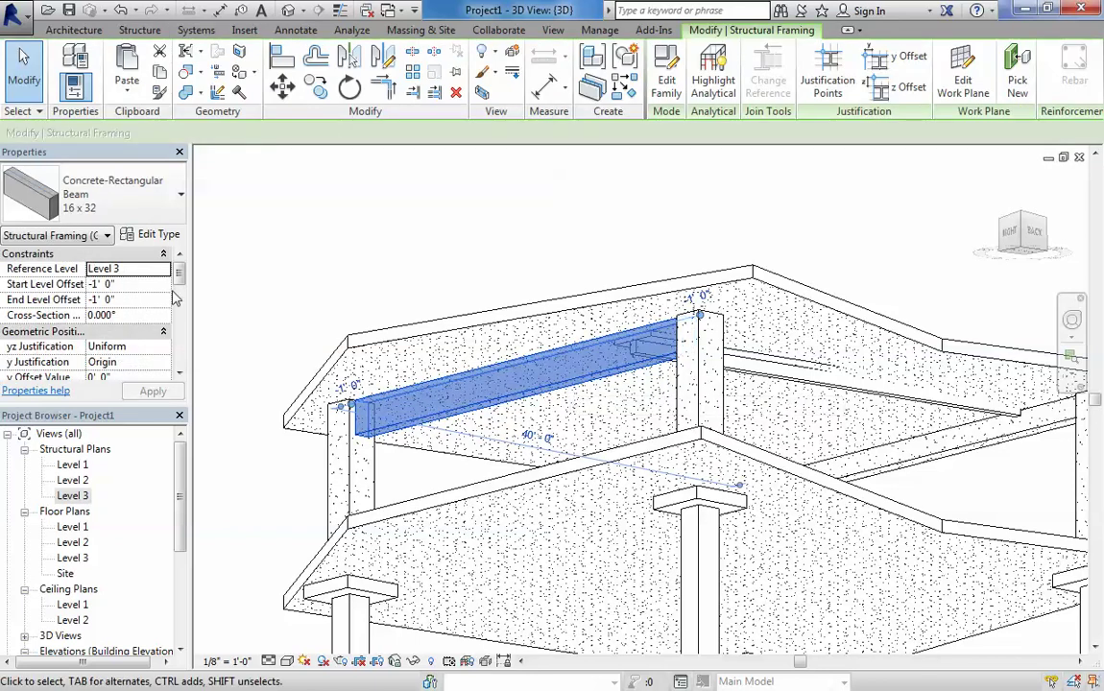
pyautogui.moveTo(181, 274); pyautogui.dragTo(181, 284)
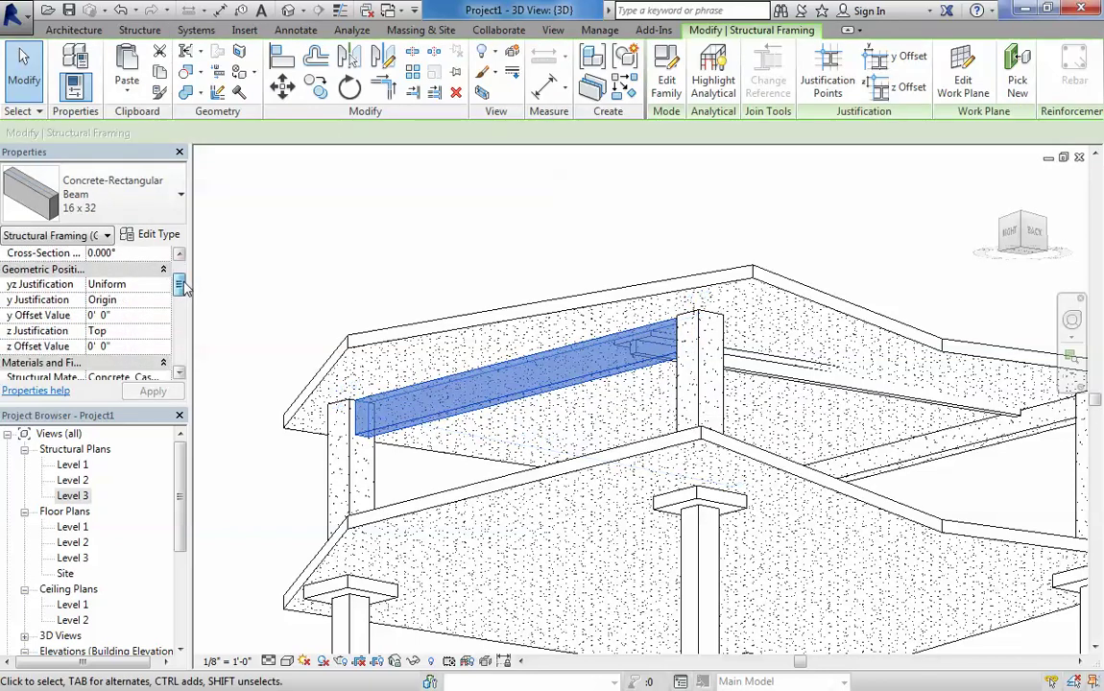
pyautogui.press('Escape')
pyautogui.moveTo(538, 393)
pyautogui.keyDown('shift'); pyautogui.mouseDown(button='middle')
pyautogui.moveTo(472, 396)
pyautogui.moveTo(941, 441)
pyautogui.moveTo(542, 382)
pyautogui.mouseUp(button='middle'); pyautogui.keyUp('shift')
# Set the TFlange beam's start and end level offsets to -1' 0"
pyautogui.click(496, 312)
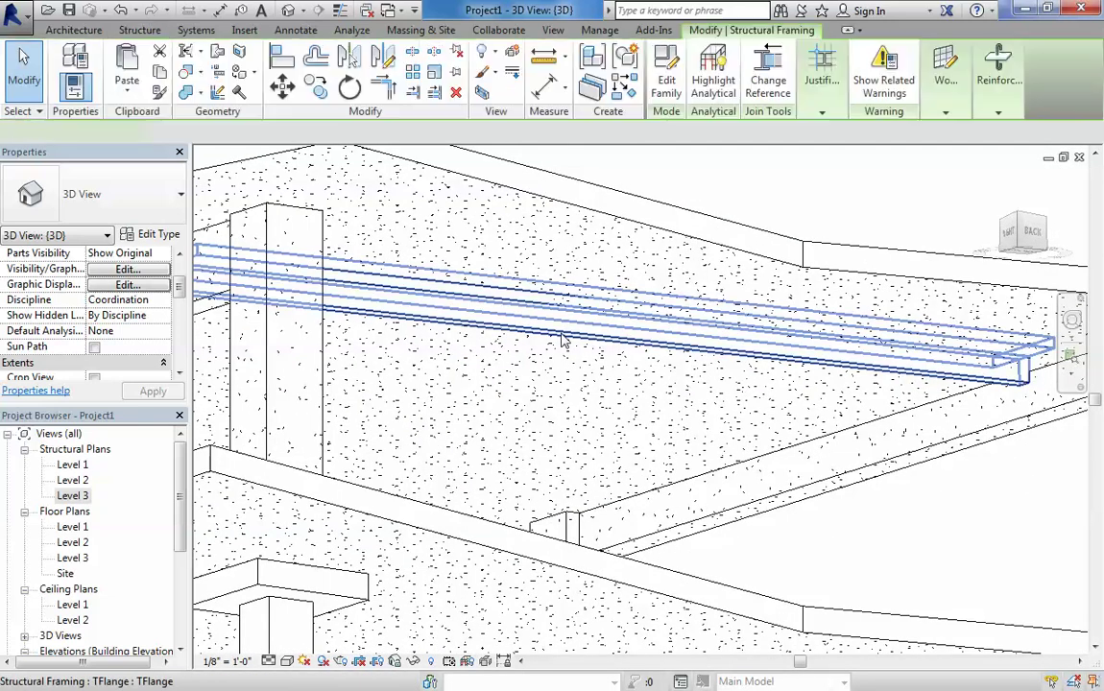
pyautogui.moveTo(179, 286); pyautogui.dragTo(189, 267)
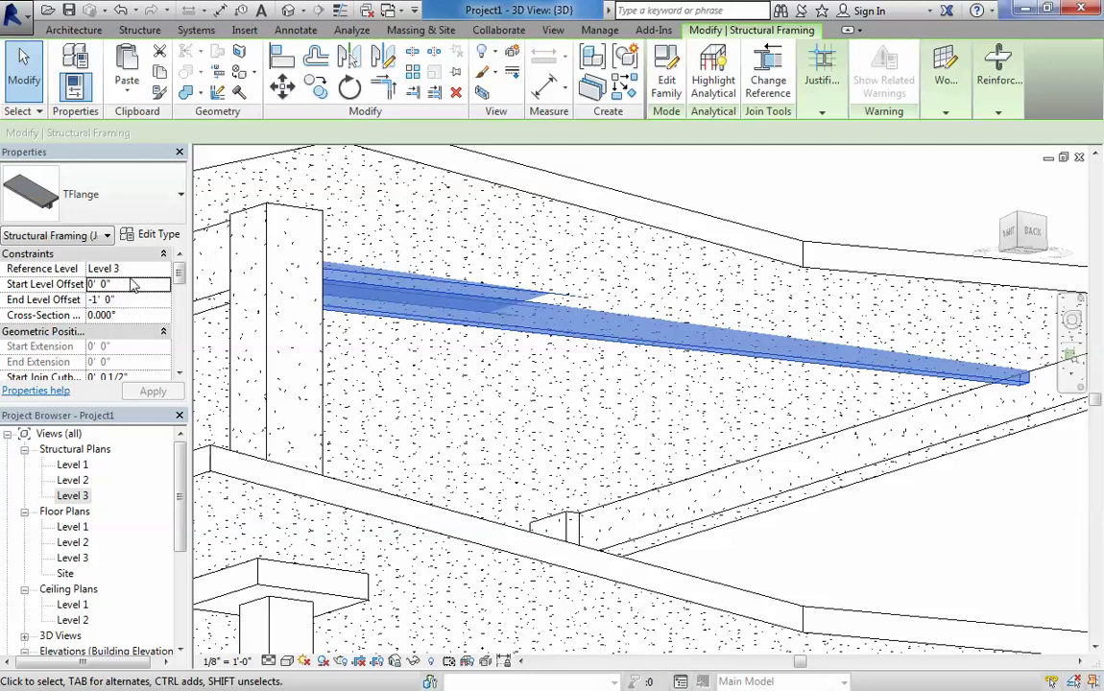
pyautogui.click(153, 393)
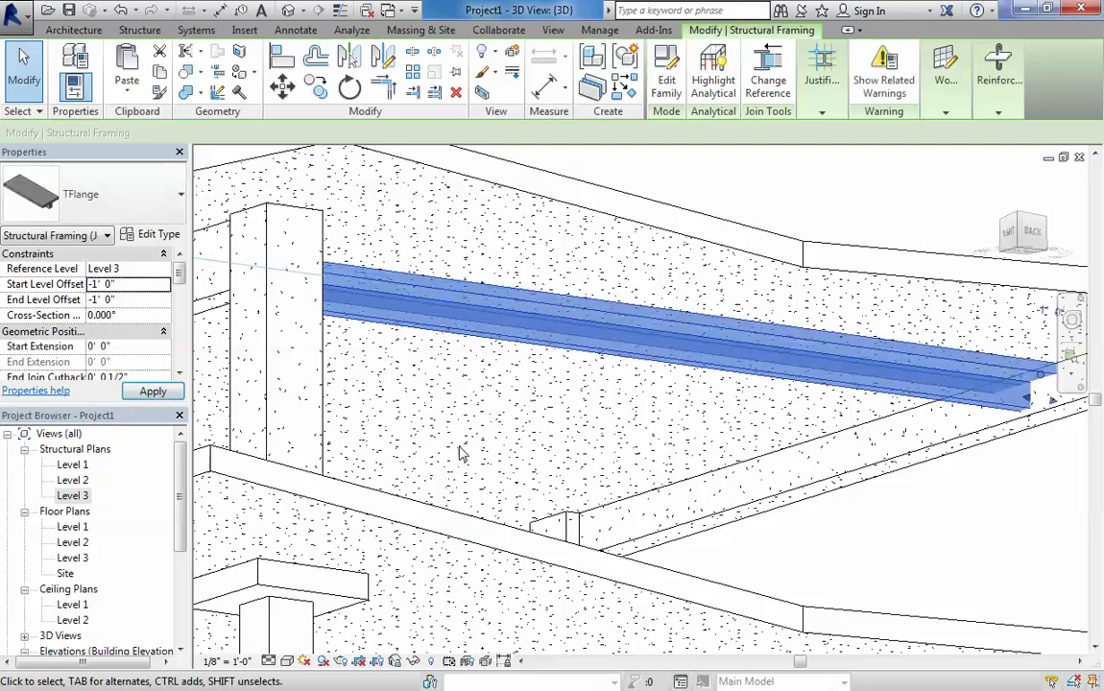
pyautogui.moveTo(423, 405)
pyautogui.keyDown('shift'); pyautogui.mouseDown(button='middle')
pyautogui.moveTo(768, 269)
pyautogui.moveTo(192, 464)
pyautogui.mouseUp(button='middle'); pyautogui.keyUp('shift')
pyautogui.click(782, 257)
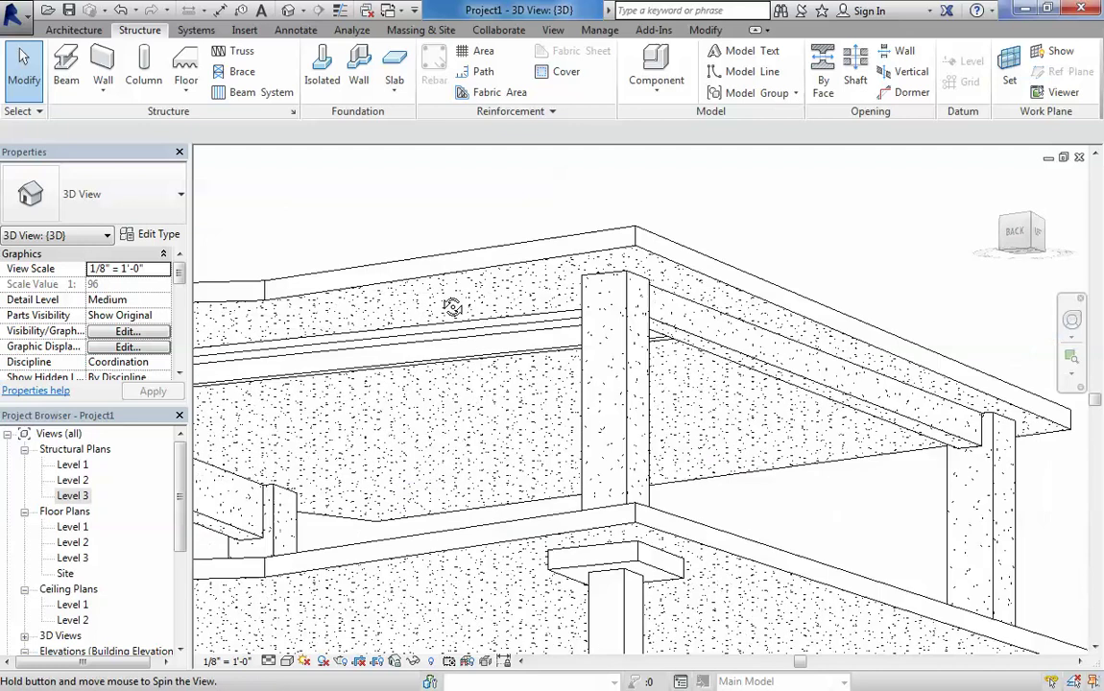
# Zoom in to inspect the lowered TFlange beam, then delete it
pyautogui.scroll(2, 423, 468)
pyautogui.scroll(1, 413, 480)
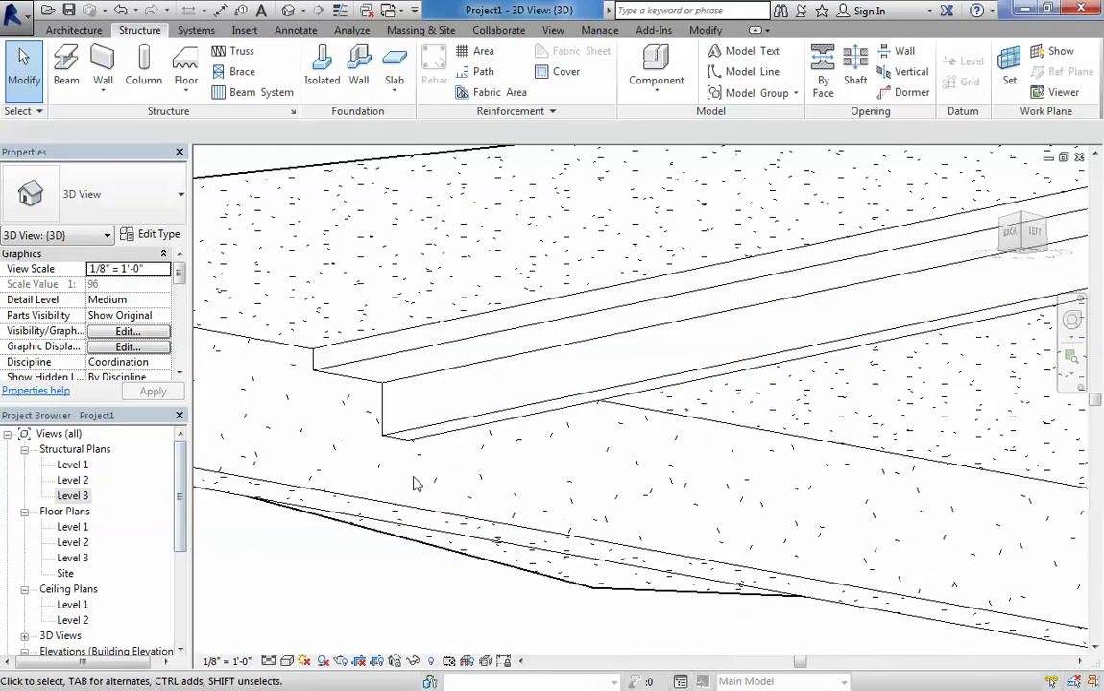
pyautogui.scroll(1, 365, 464)
pyautogui.scroll(1, 470, 418)
pyautogui.click(486, 372)
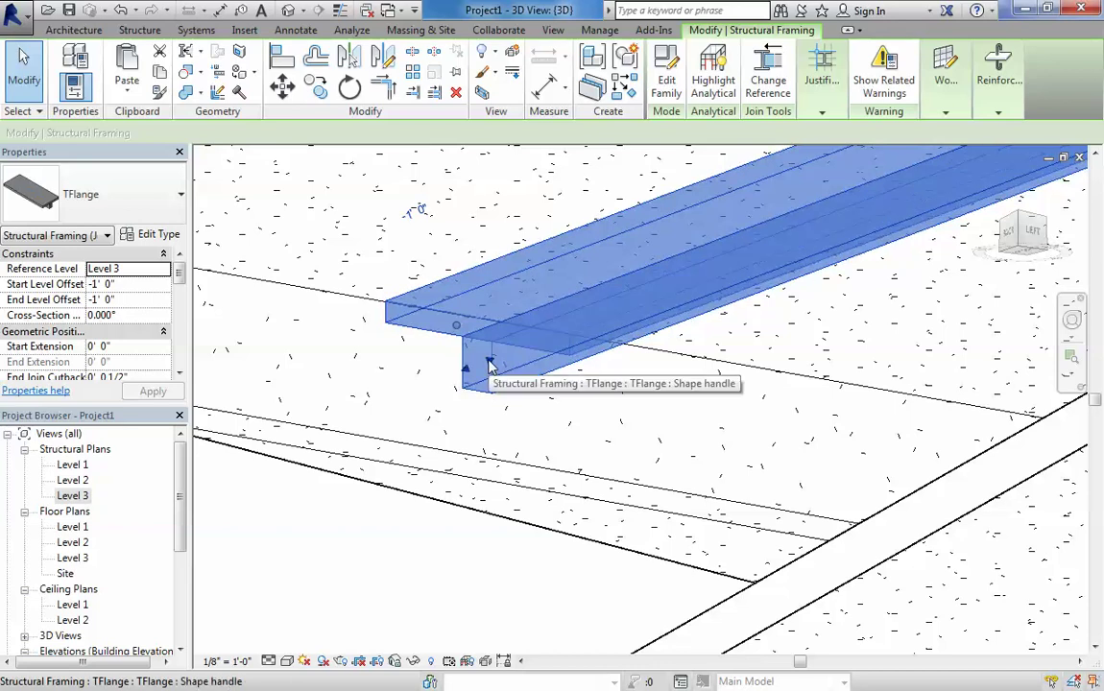
pyautogui.click(549, 387)
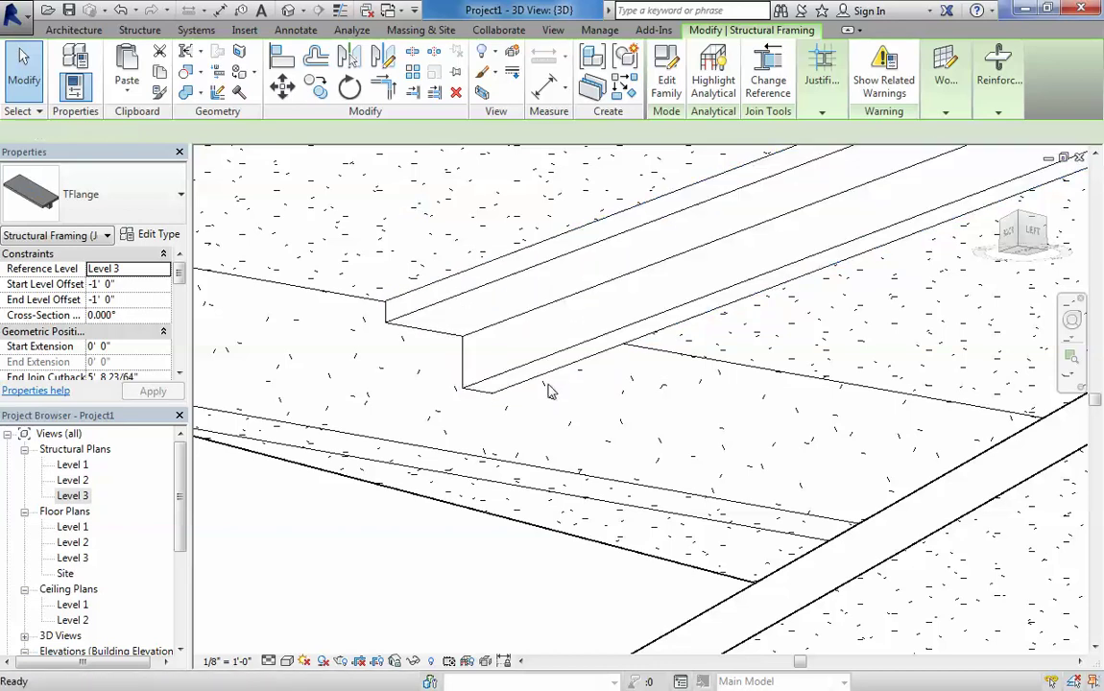
pyautogui.click(534, 381)
pyautogui.press('Delete')
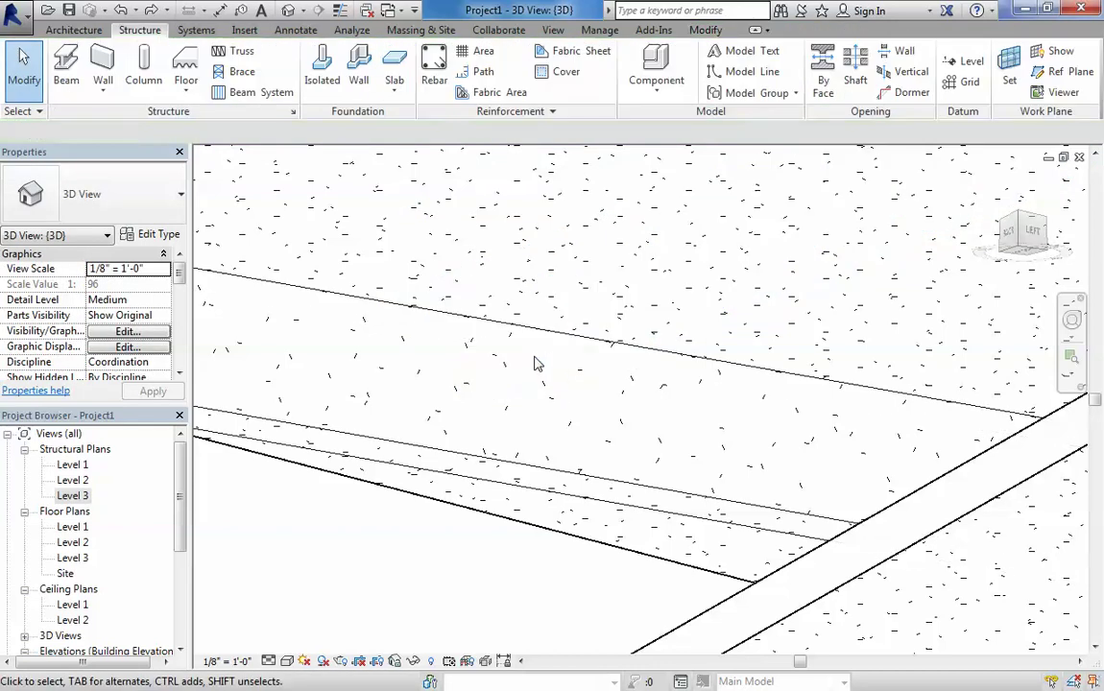
# Zoom out in 3D, select the remaining TFlange beam, and reopen Structural Plans > Level 3
pyautogui.scroll(-2, 535, 364)
pyautogui.scroll(-2, 518, 375)
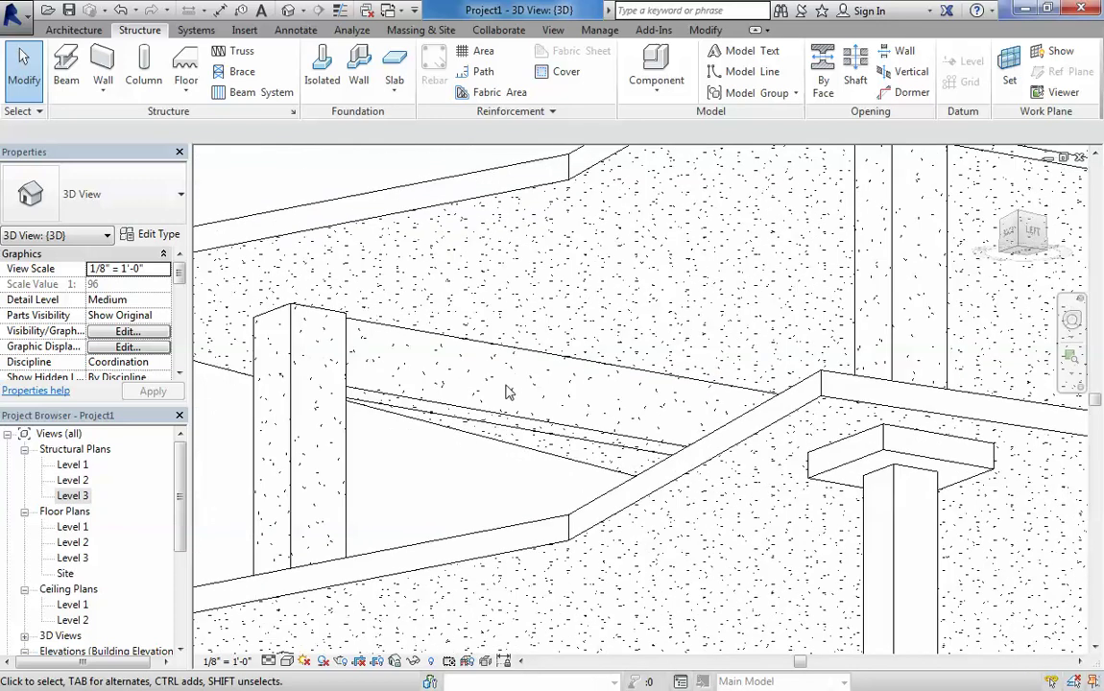
pyautogui.scroll(-2, 394, 355)
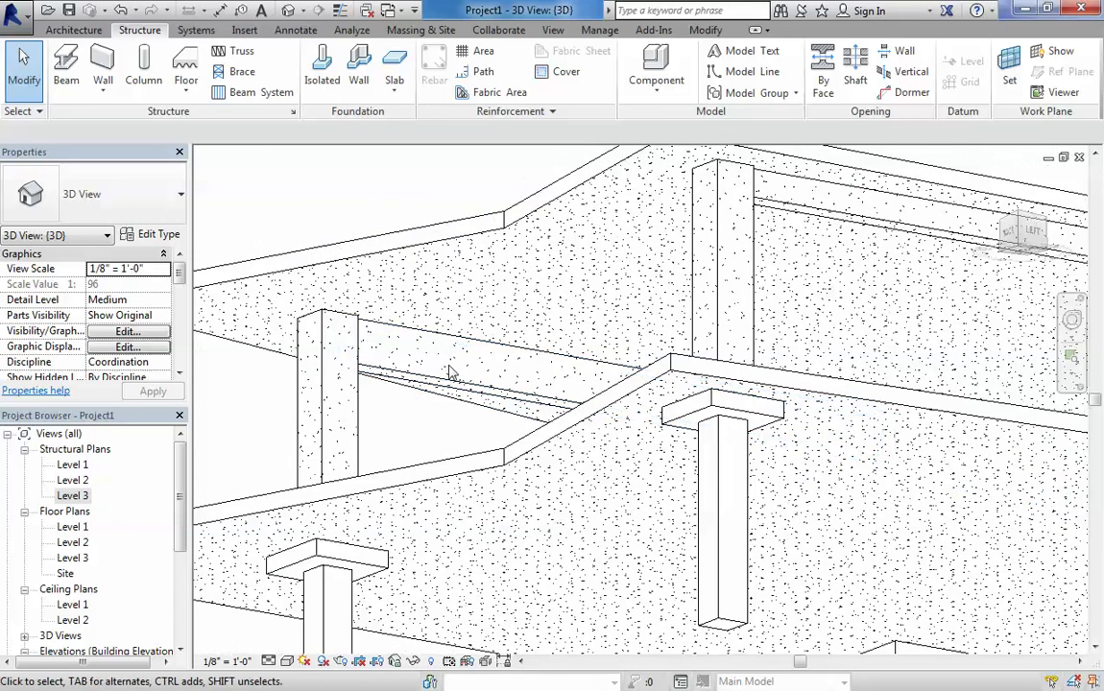
pyautogui.scroll(-2, 500, 379)
pyautogui.scroll(-2, 552, 382)
pyautogui.scroll(5, 543, 391)
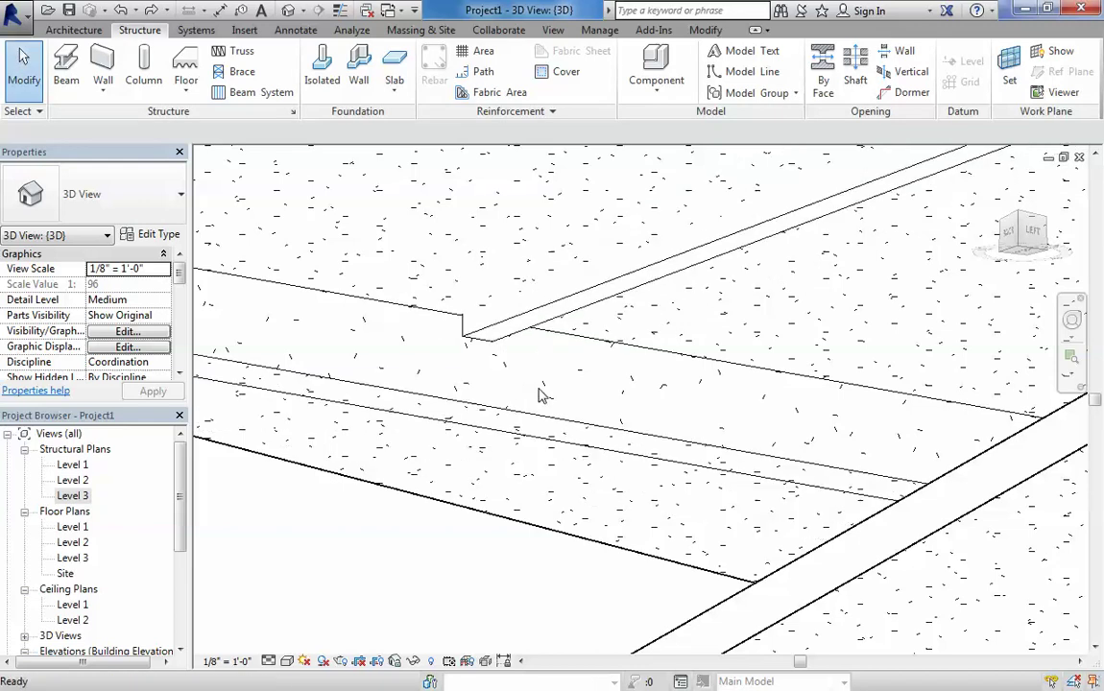
pyautogui.click(508, 340)
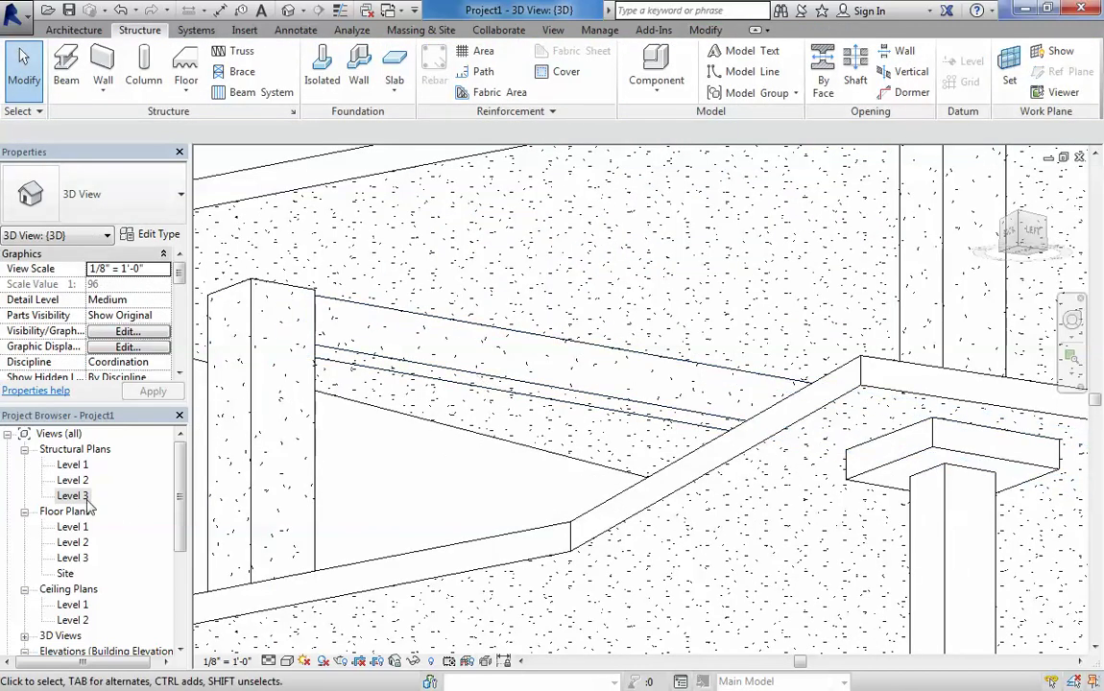
pyautogui.doubleClick(75, 496)
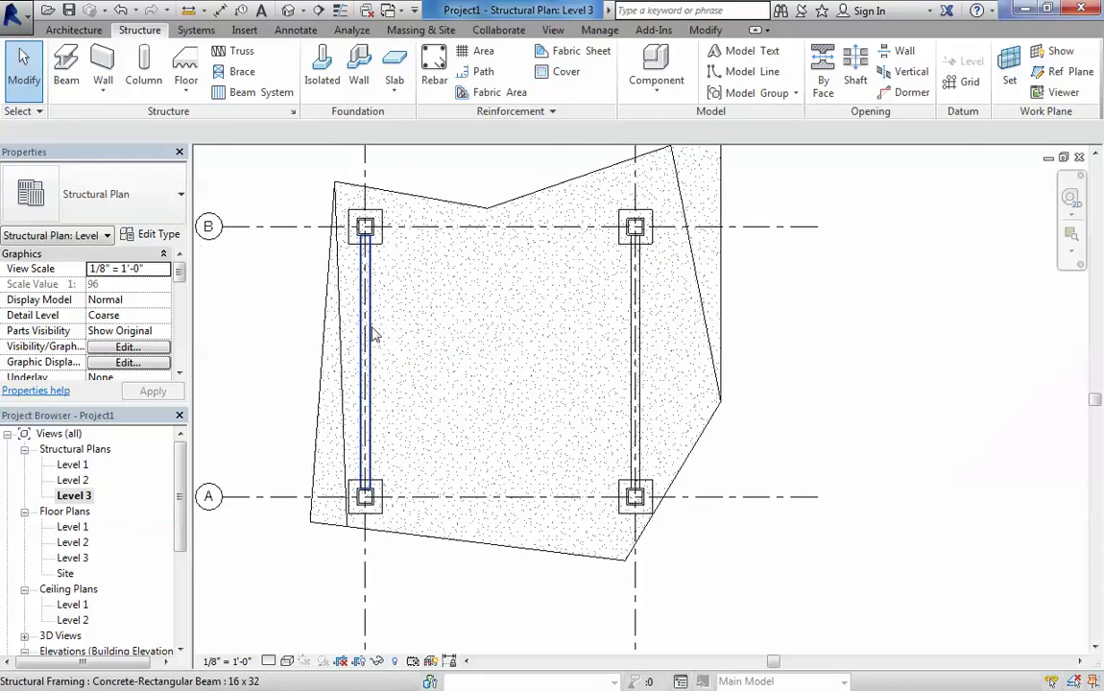
# Sketch a rectangular beam system boundary from the top-left to the bottom-right column
pyautogui.click(276, 92)
pyautogui.click(979, 89)
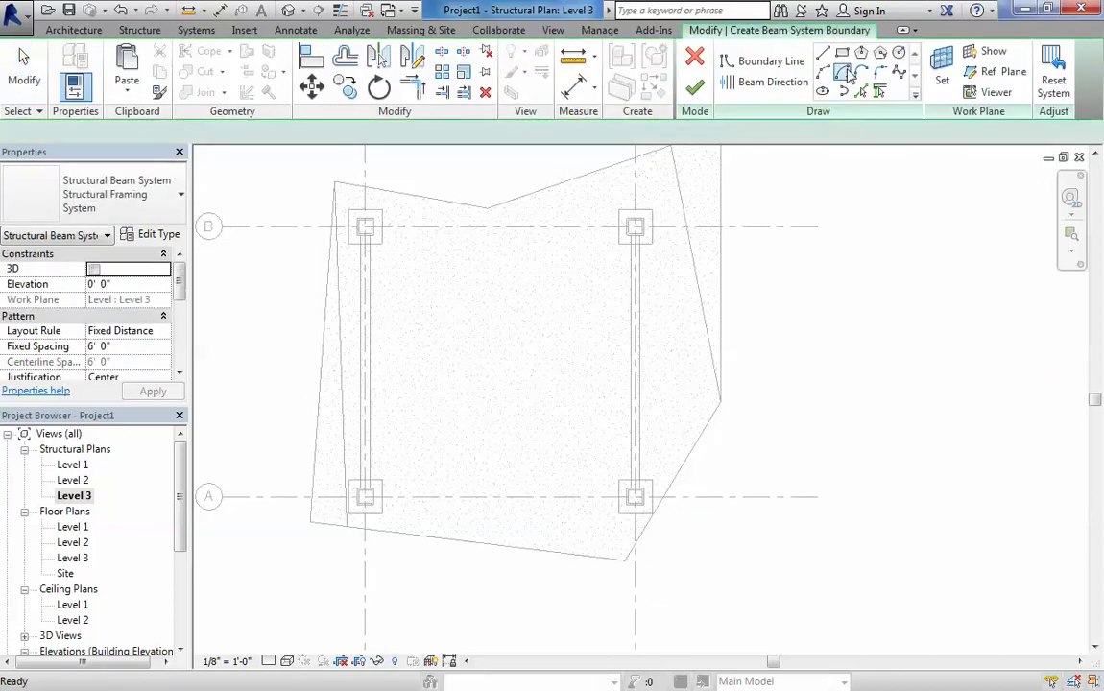
pyautogui.click(771, 61)
pyautogui.scroll(1, 400, 234)
pyautogui.click(353, 226)
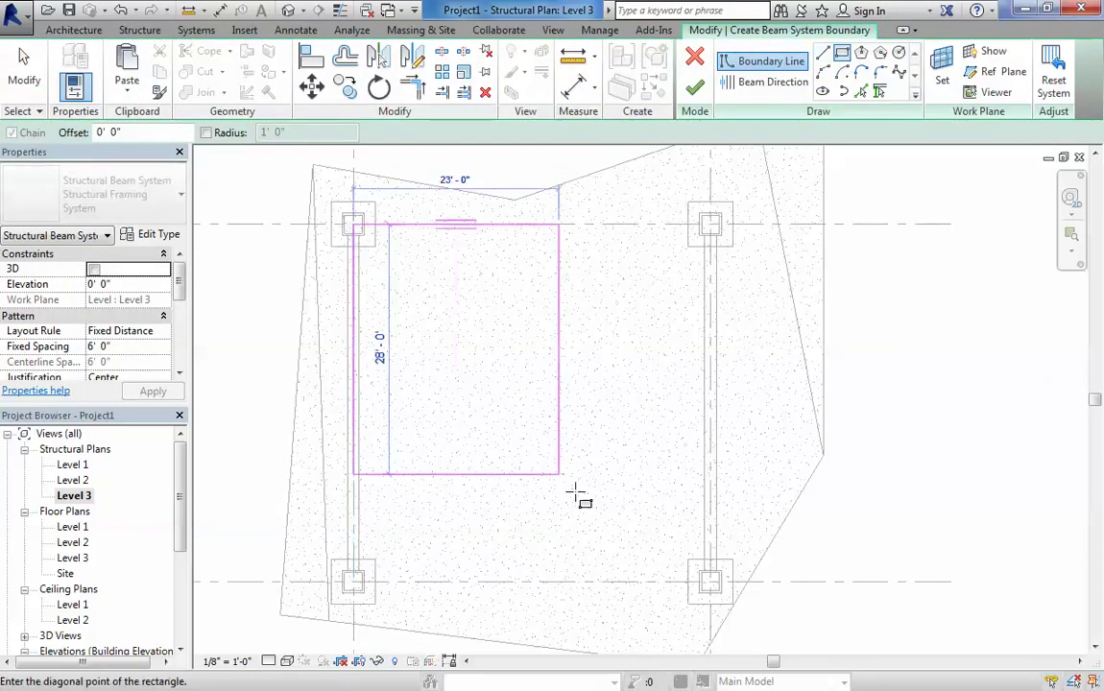
pyautogui.click(710, 582)
pyautogui.scroll(2, 693, 397)
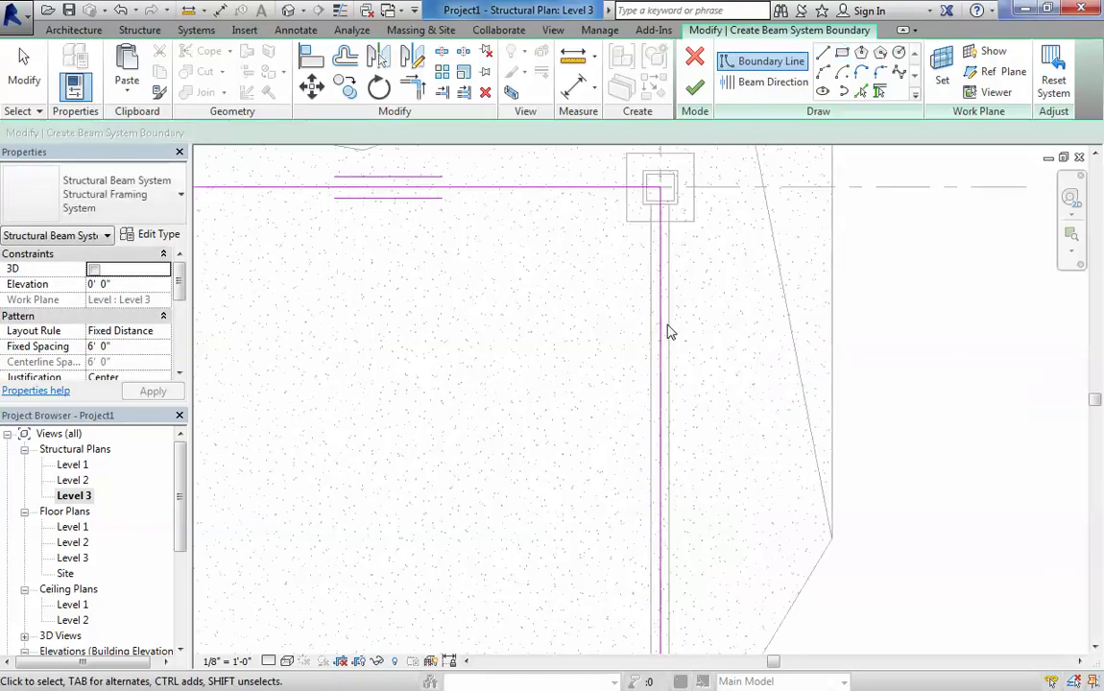
pyautogui.press('Escape')
# Offset the right and left boundary lines 0'-8" off the columns
pyautogui.click(661, 321)
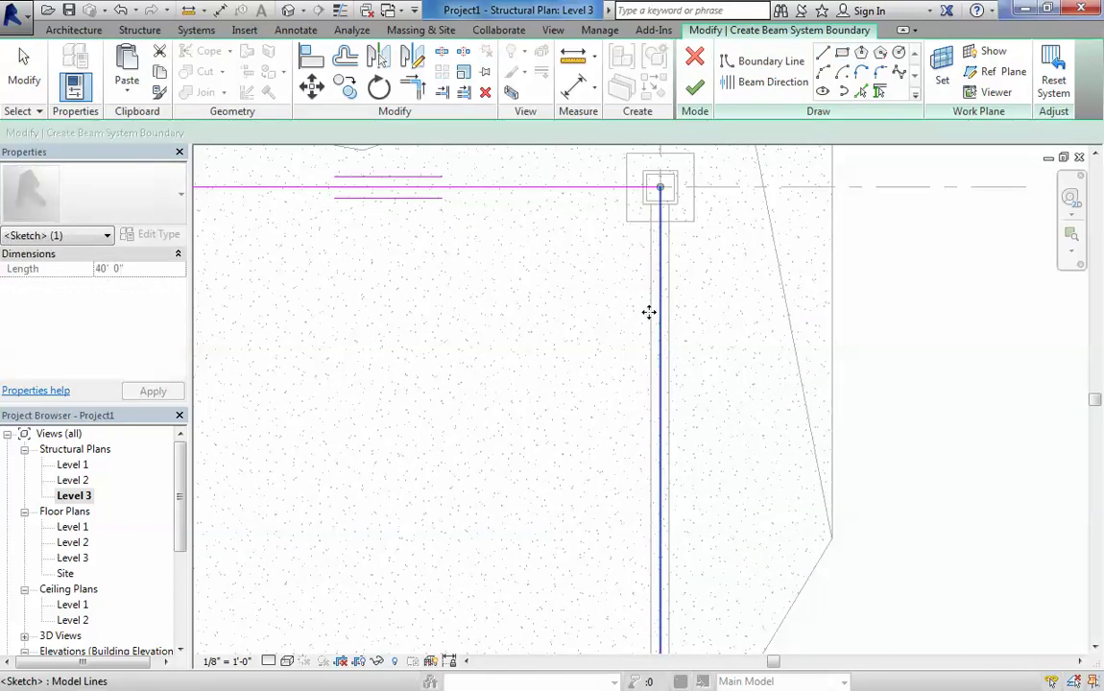
pyautogui.moveTo(649, 312); pyautogui.dragTo(651, 314)
pyautogui.scroll(-1, 394, 360)
pyautogui.moveTo(395, 361); pyautogui.dragTo(547, 350, button='middle')
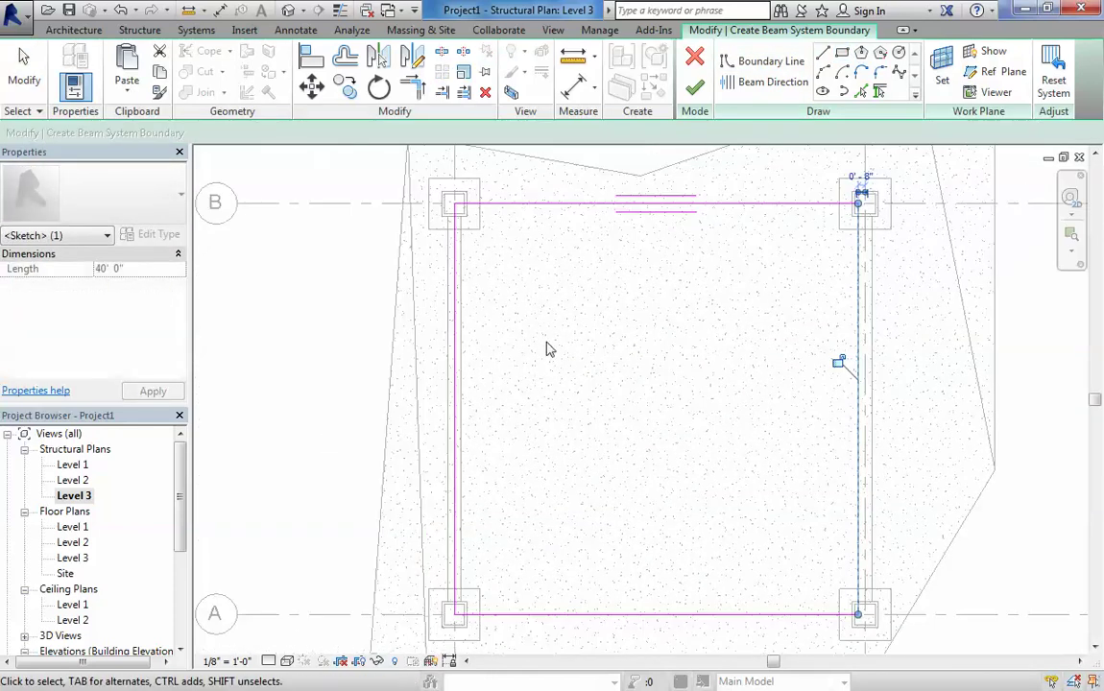
pyautogui.scroll(2, 489, 341)
pyautogui.click(434, 329)
pyautogui.click(447, 302)
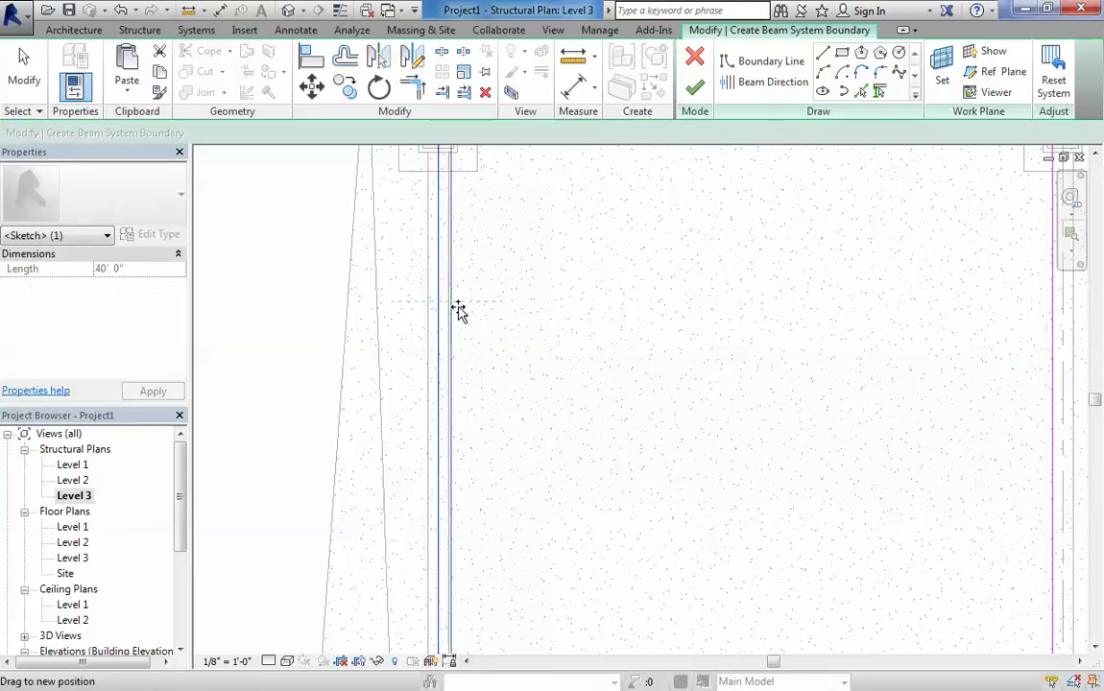
pyautogui.scroll(-3, 596, 365)
pyautogui.scroll(-1, 691, 393)
pyautogui.click(653, 445)
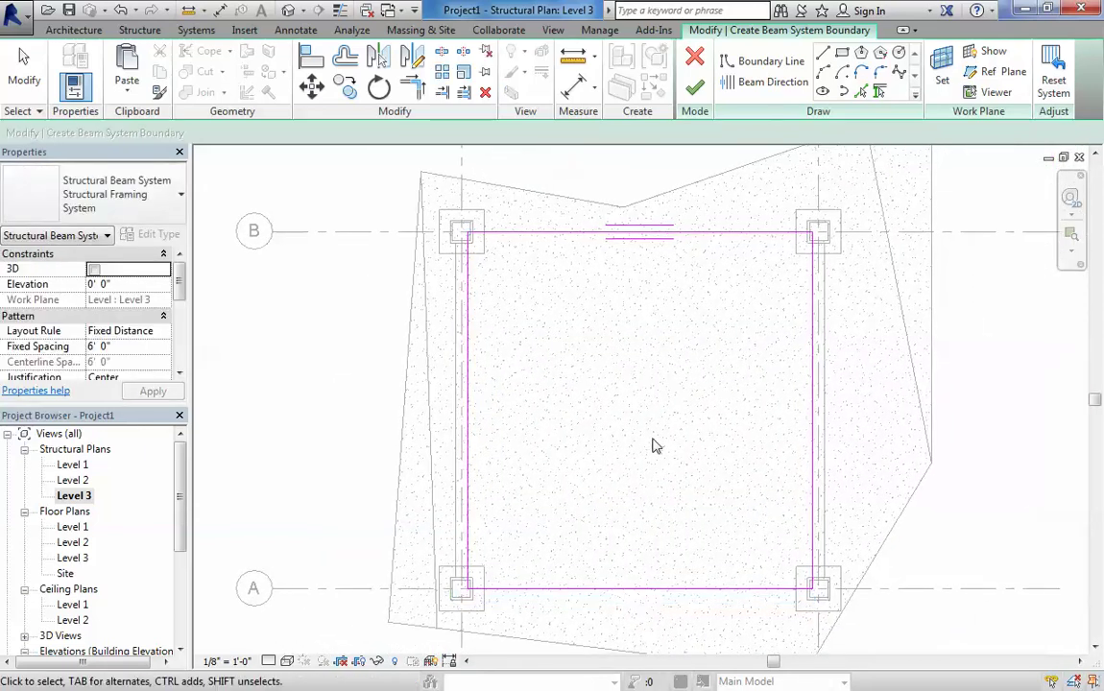
pyautogui.moveTo(653, 444); pyautogui.dragTo(582, 433, button='middle')
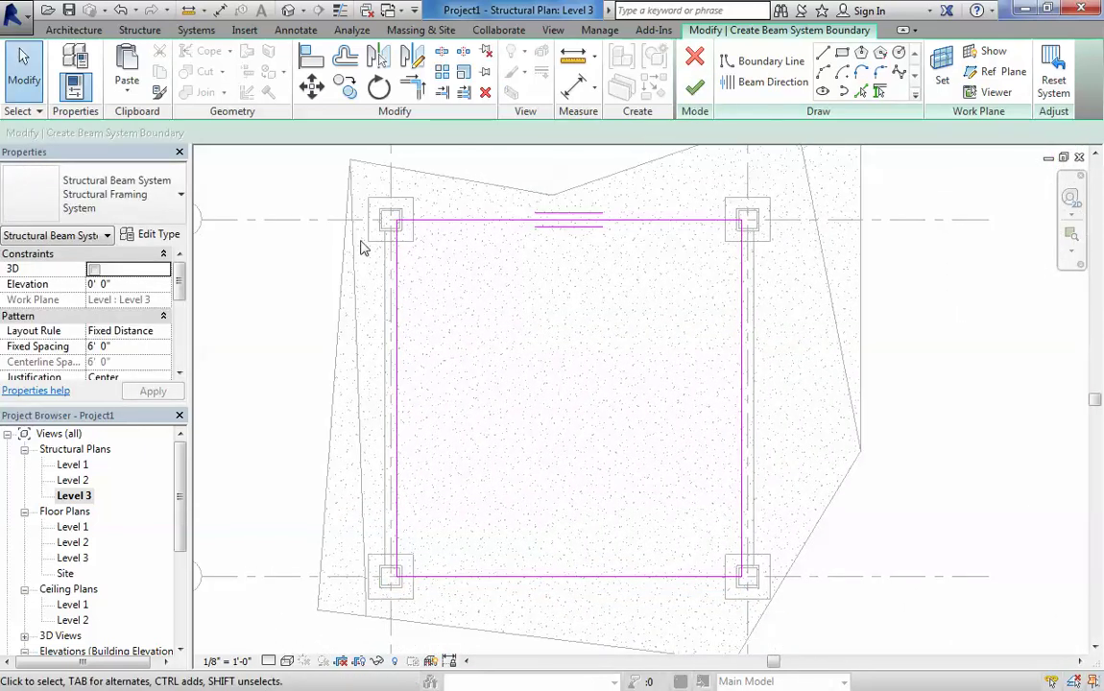
pyautogui.scroll(-1, 182, 298)
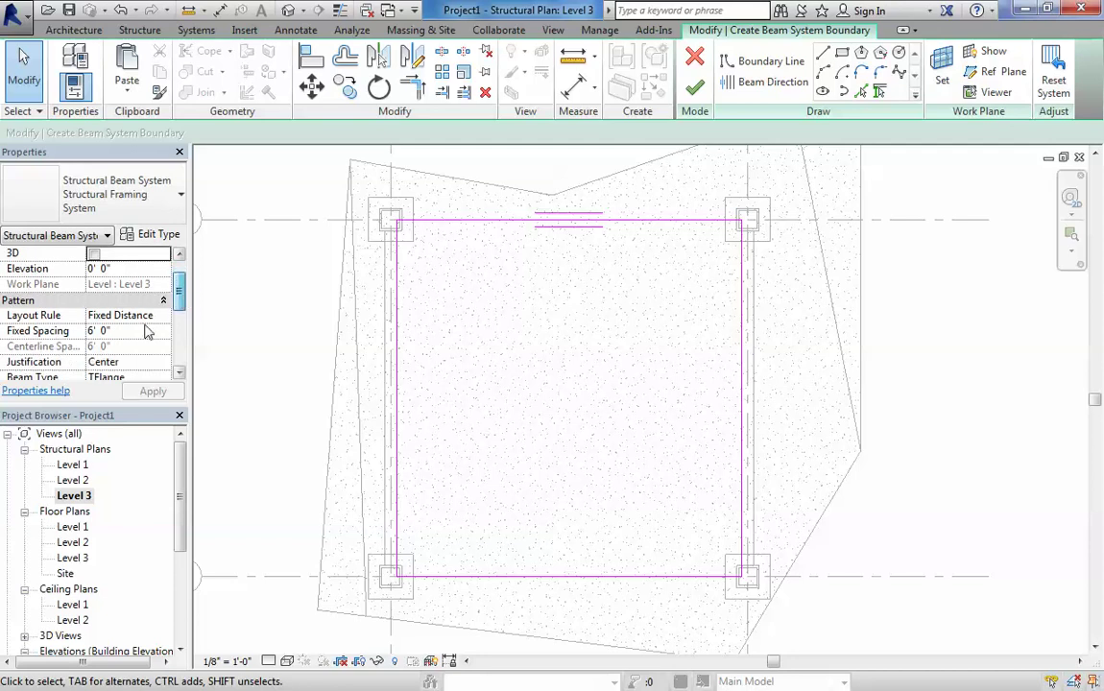
# Apply Fixed Distance layout at 6' 0" spacing with TFlange beams
pyautogui.click(164, 318)
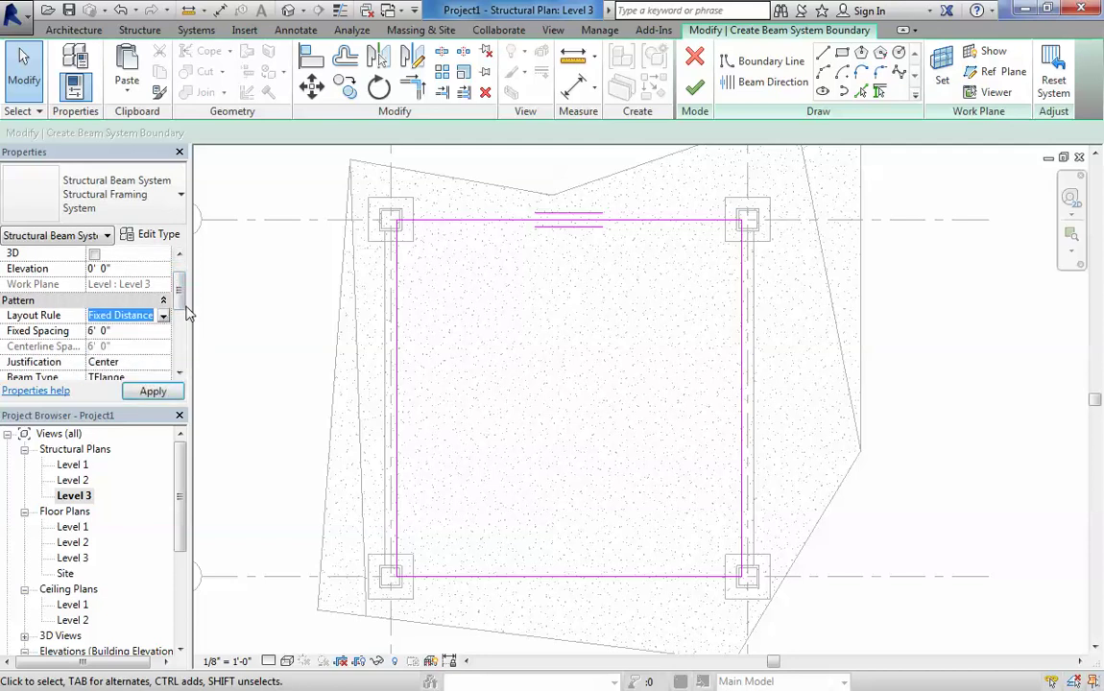
pyautogui.scroll(-1, 181, 303)
pyautogui.scroll(-2, 171, 309)
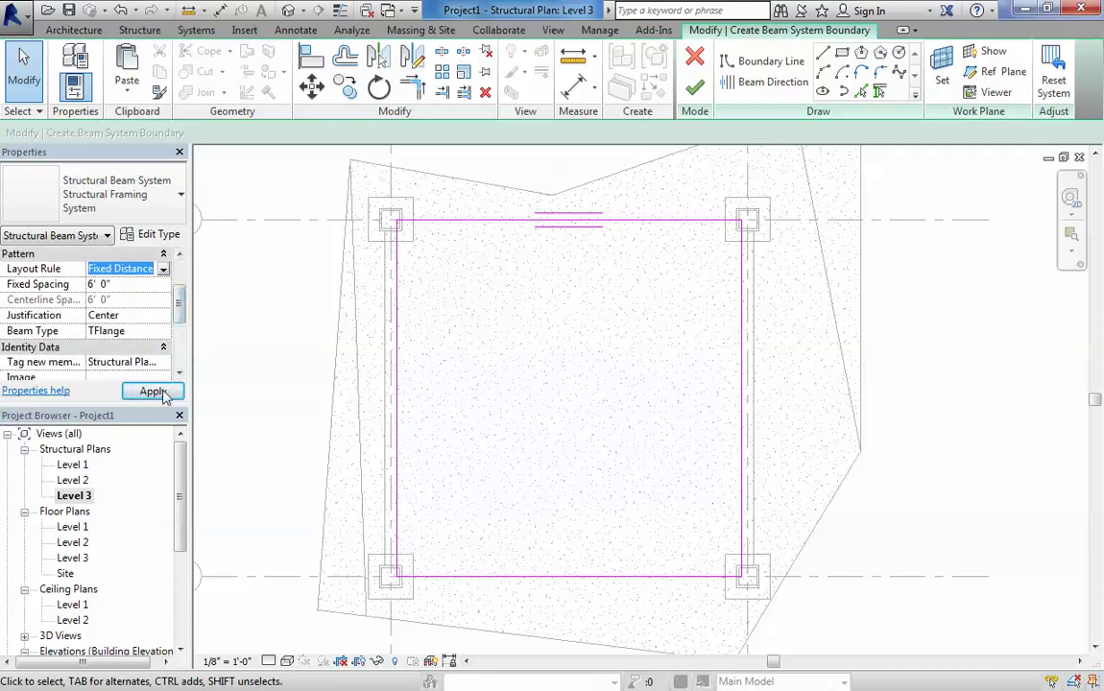
pyautogui.click(155, 393)
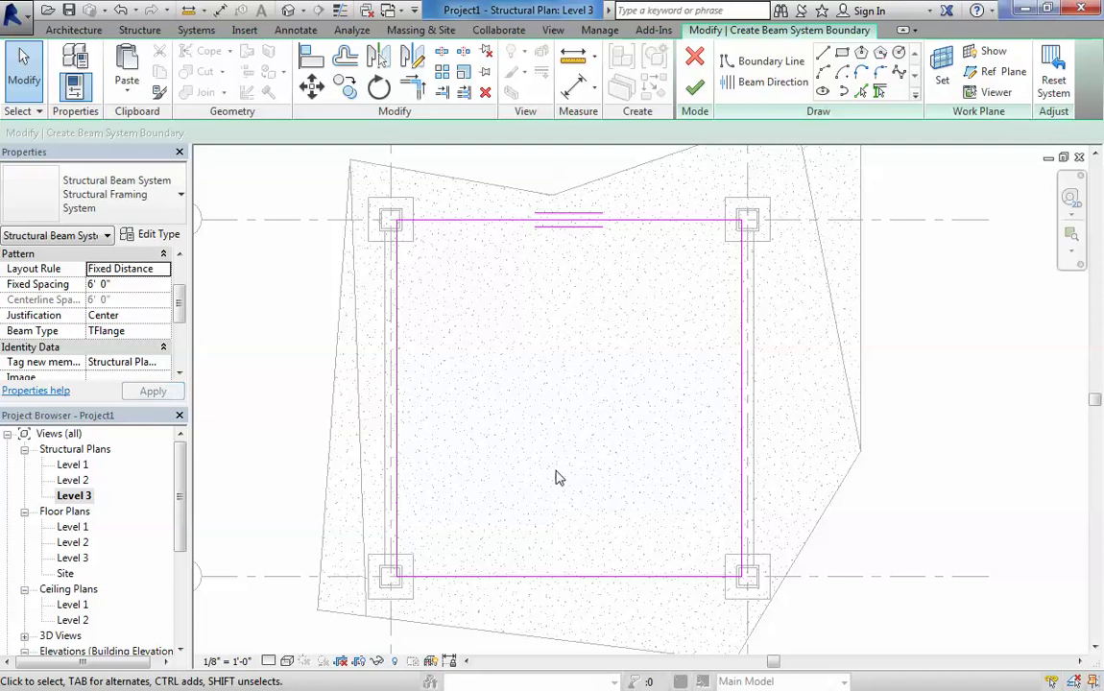
# Finish the boundary sketch to generate TFlange beams across the Level 3 bay
pyautogui.click(696, 92)
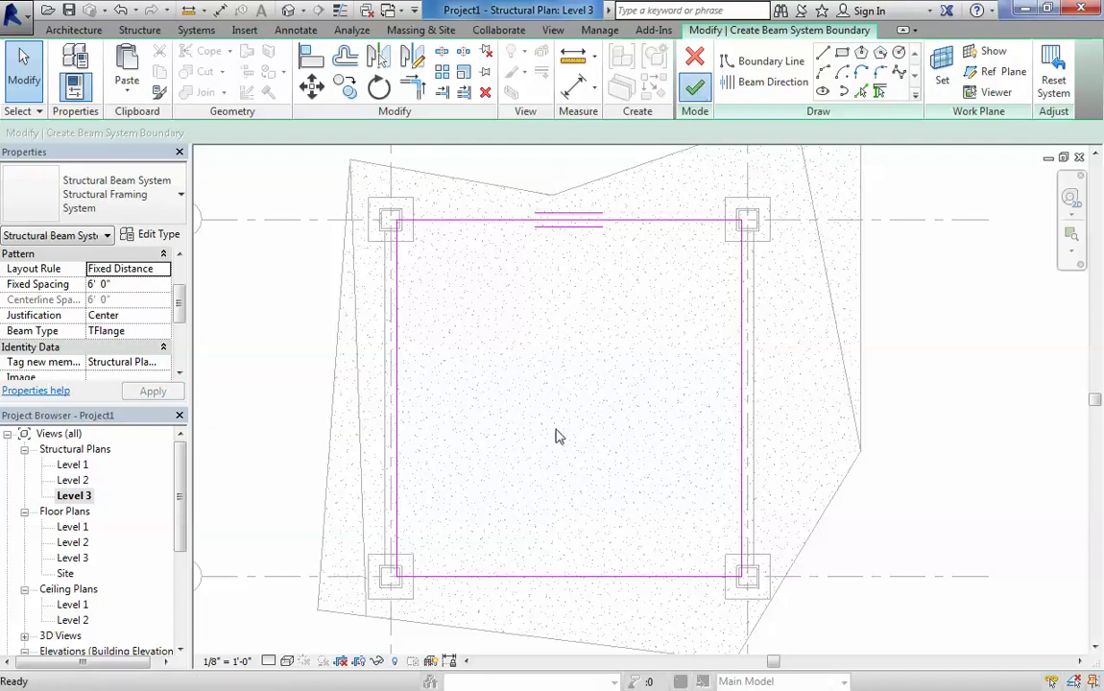
pyautogui.press('Escape')
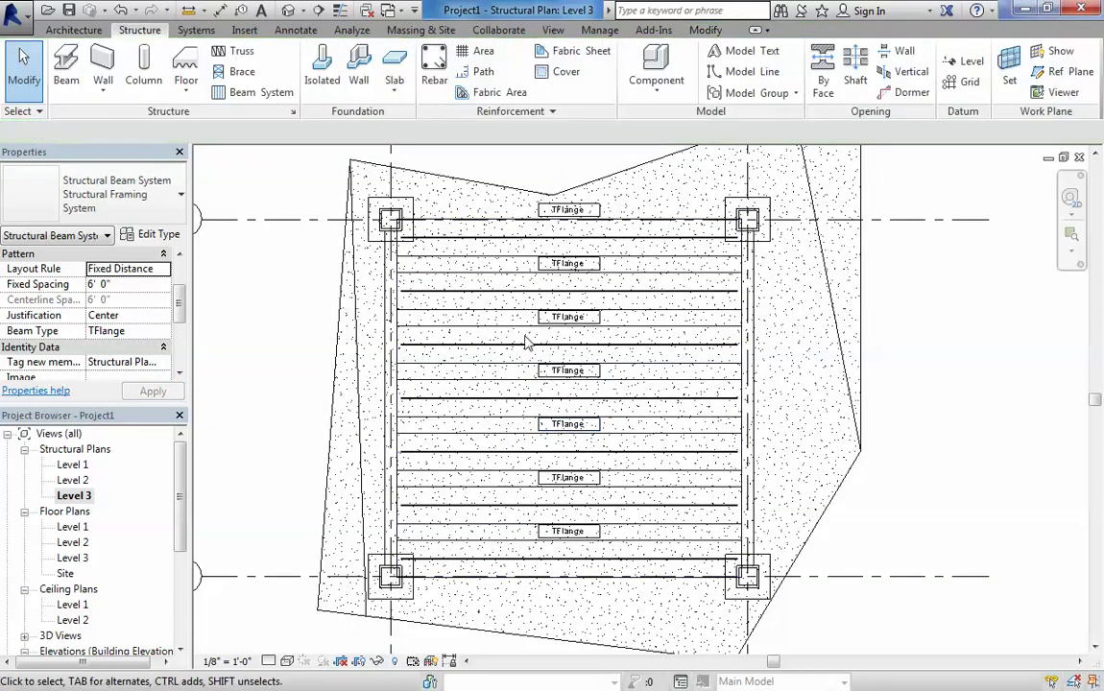
pyautogui.scroll(2, 633, 269)
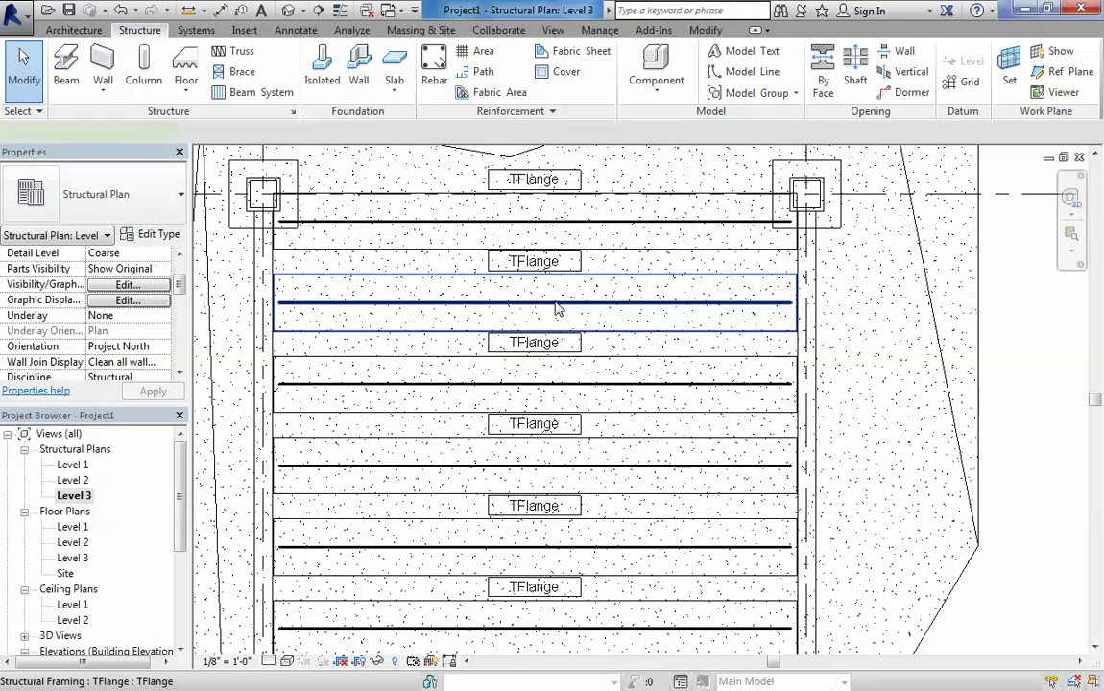
pyautogui.click(557, 307)
pyautogui.scroll(3, 272, 291)
pyautogui.press('Escape')
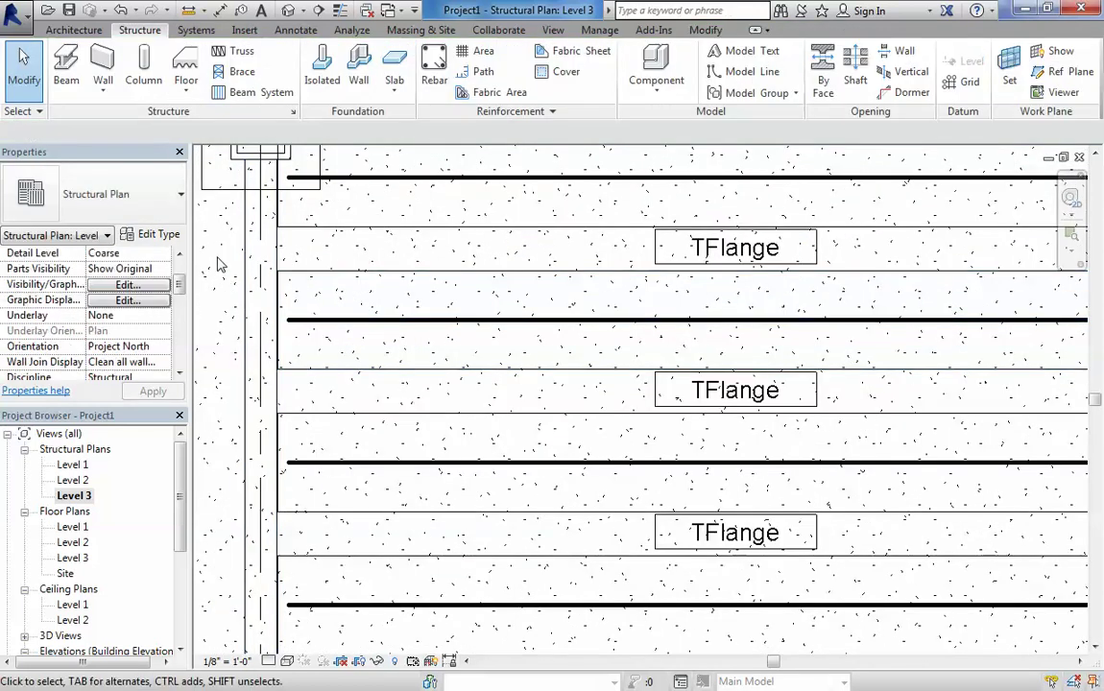
# Review a TFlange beam's type properties (HDim/VDim) and close without changes
pyautogui.click(372, 273)
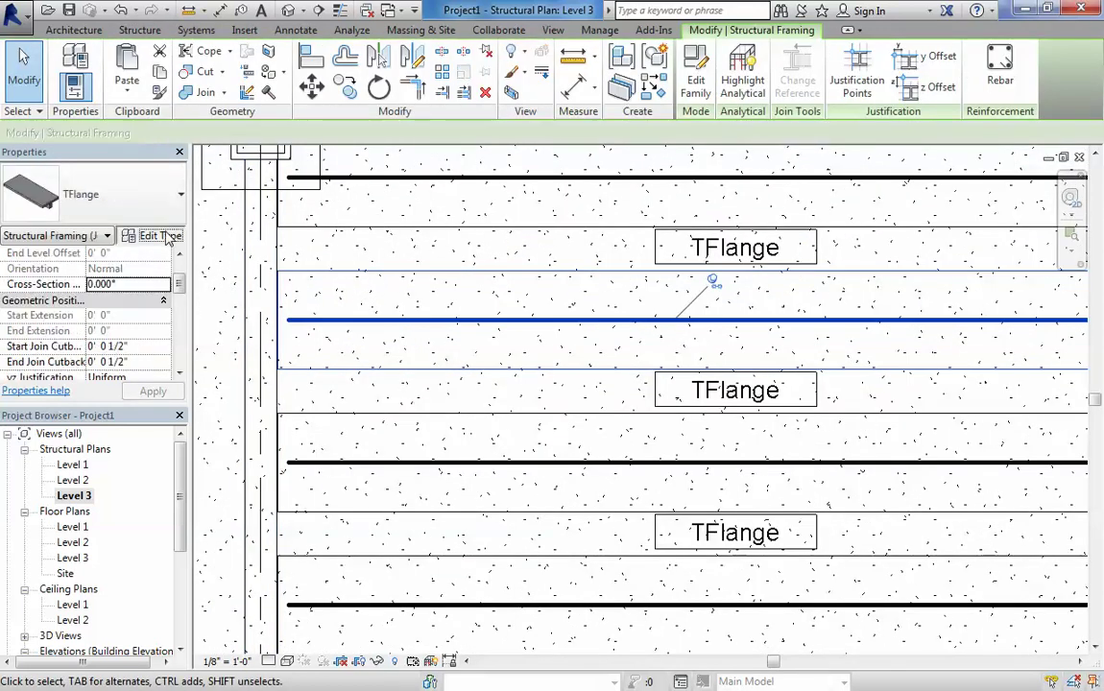
pyautogui.click(166, 236)
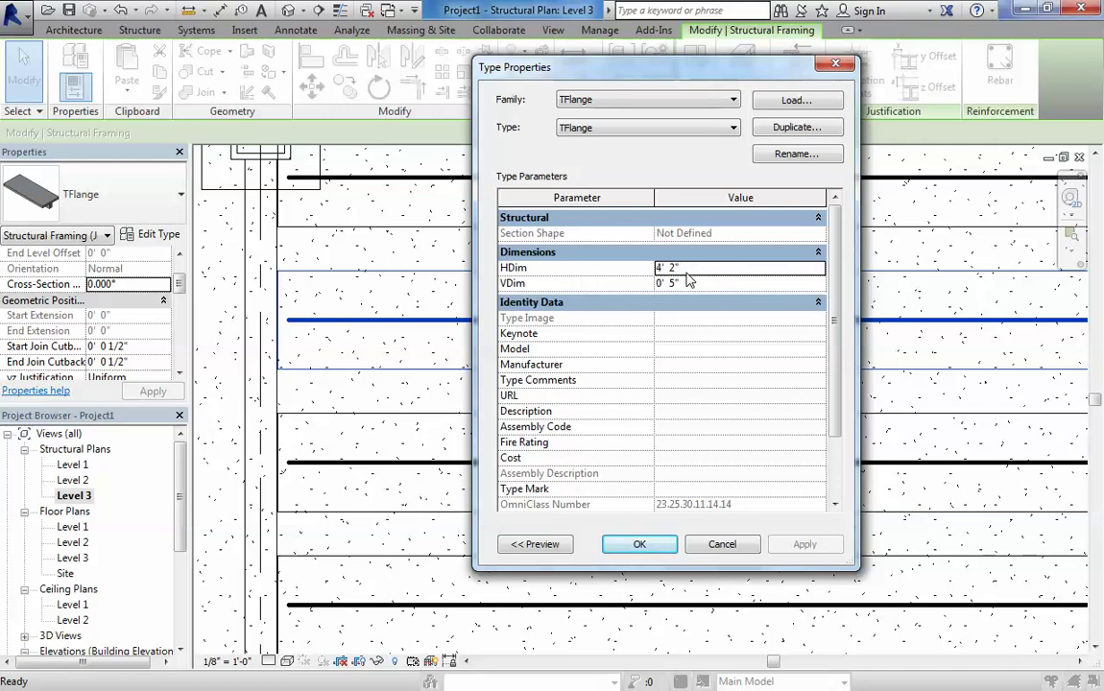
pyautogui.click(837, 65)
pyautogui.scroll(-3, 668, 308)
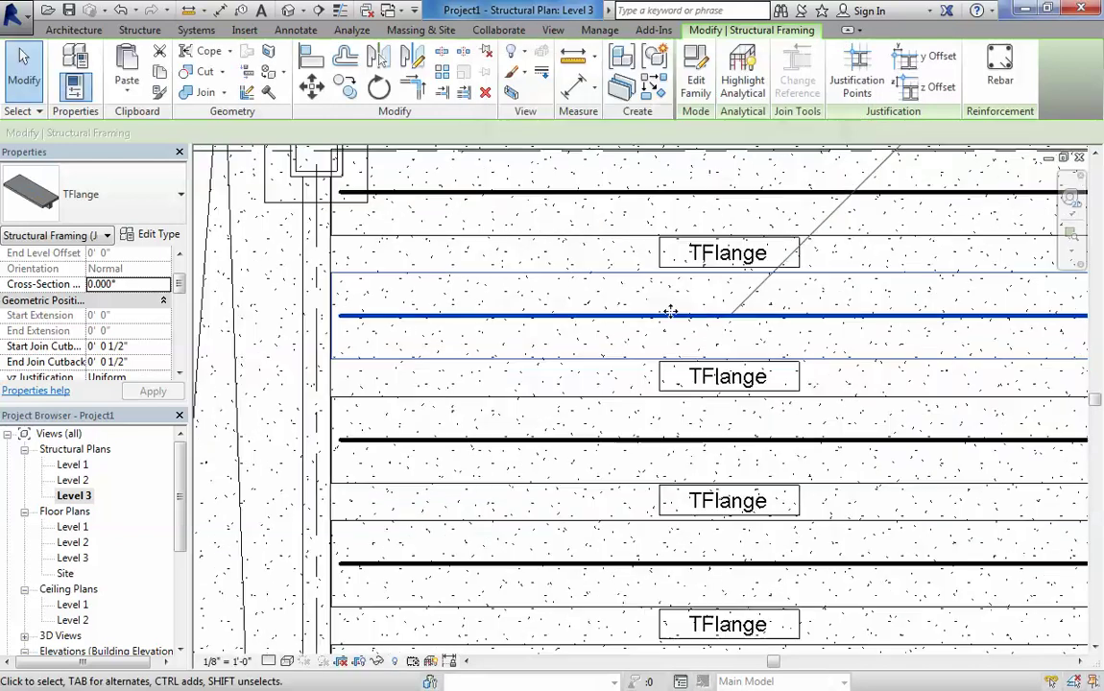
pyautogui.scroll(-2, 505, 394)
pyautogui.moveTo(447, 444); pyautogui.dragTo(447, 398, button='middle')
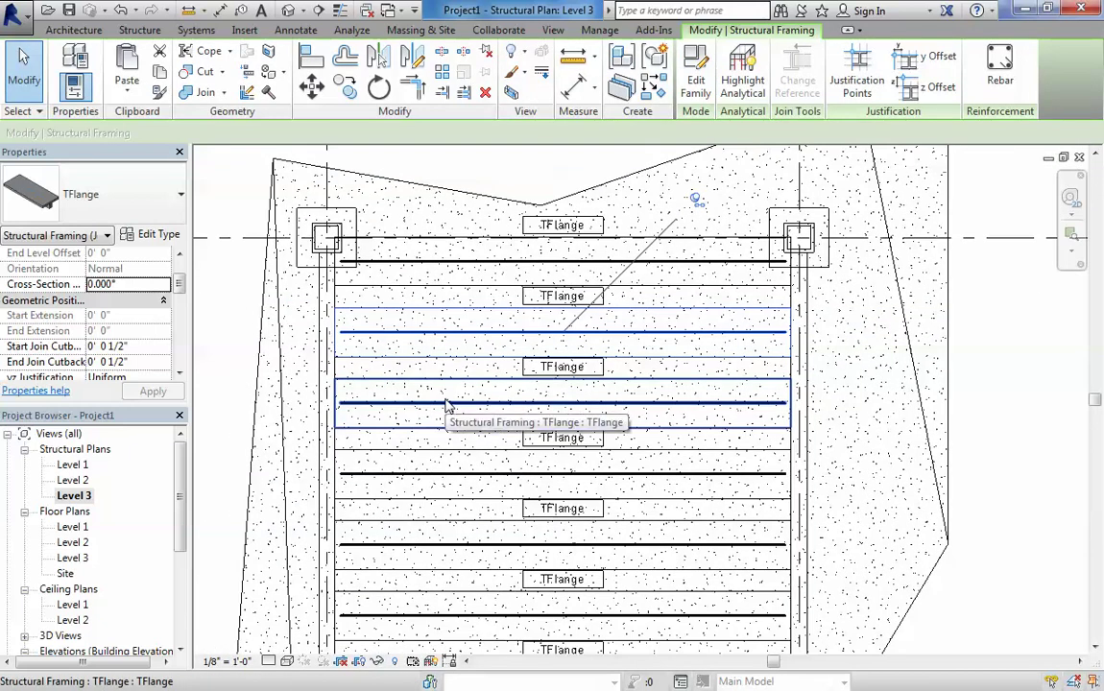
# Tab-select the whole TFlange beam system from its top beam
pyautogui.click(384, 317)
pyautogui.click(402, 247)
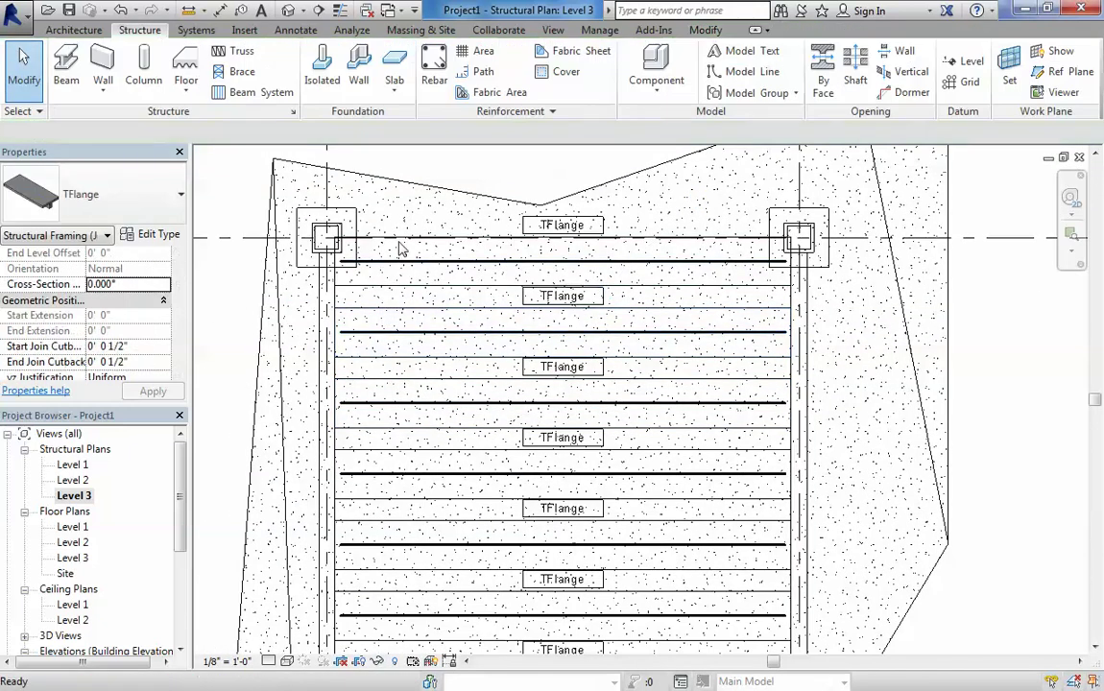
pyautogui.click(405, 247)
pyautogui.press('Escape')
pyautogui.press('Tab')
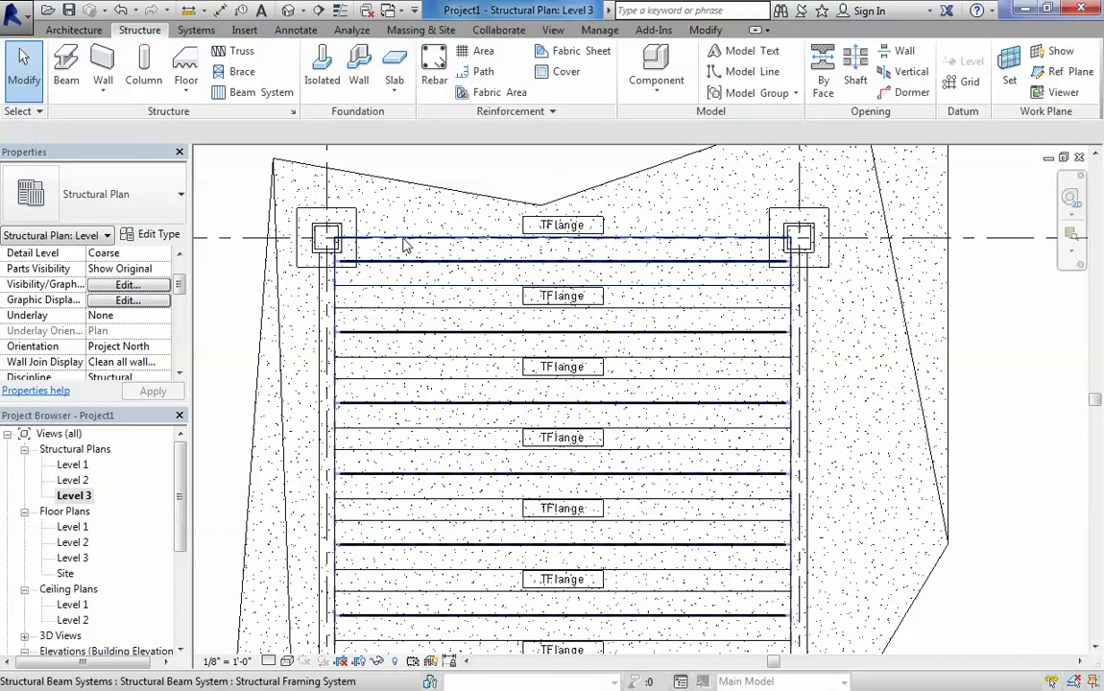
pyautogui.click(404, 244)
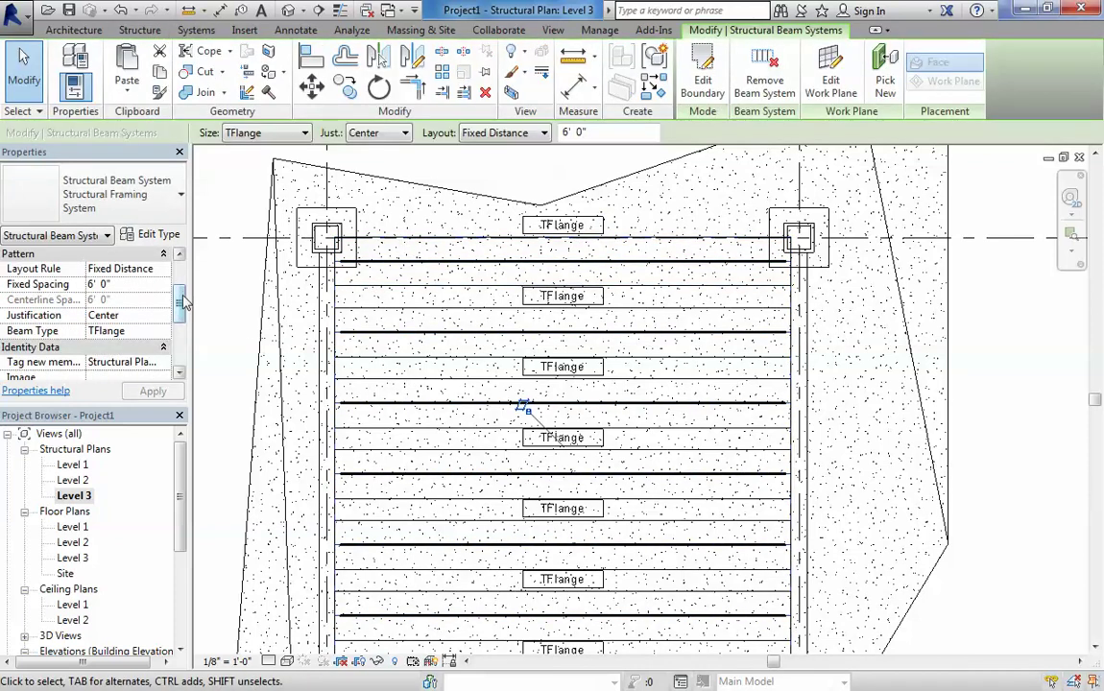
# Change the beam system's fixed spacing to 4' 6" and view the result in 3D
pyautogui.moveTo(182, 303); pyautogui.dragTo(148, 294)
pyautogui.click(165, 317)
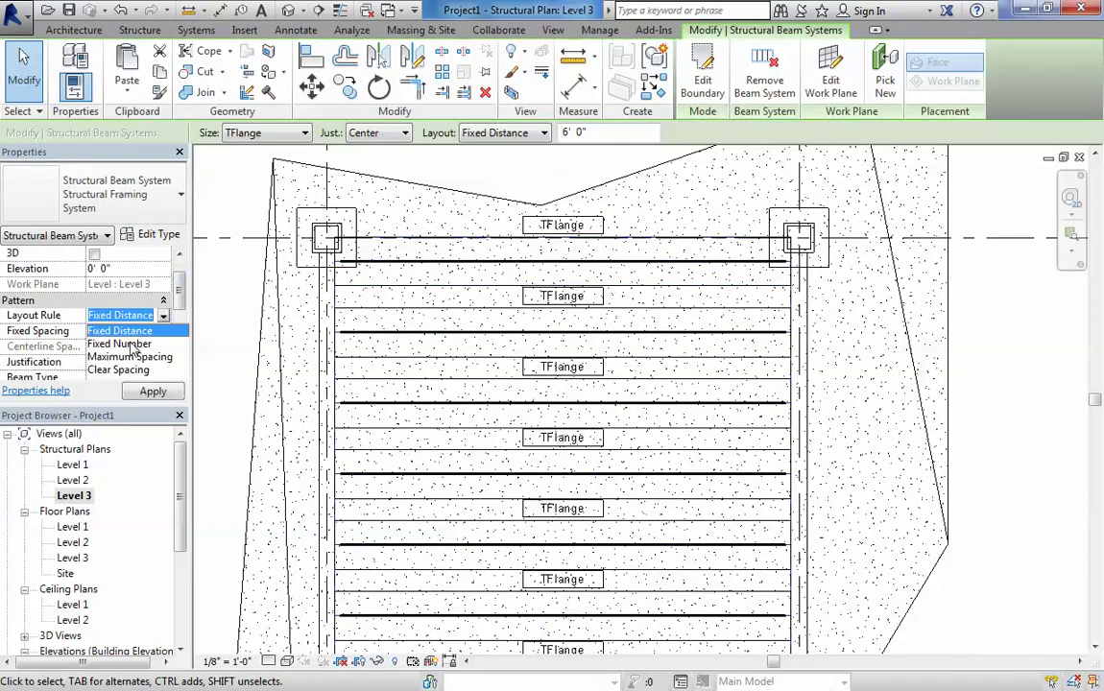
pyautogui.click(128, 332)
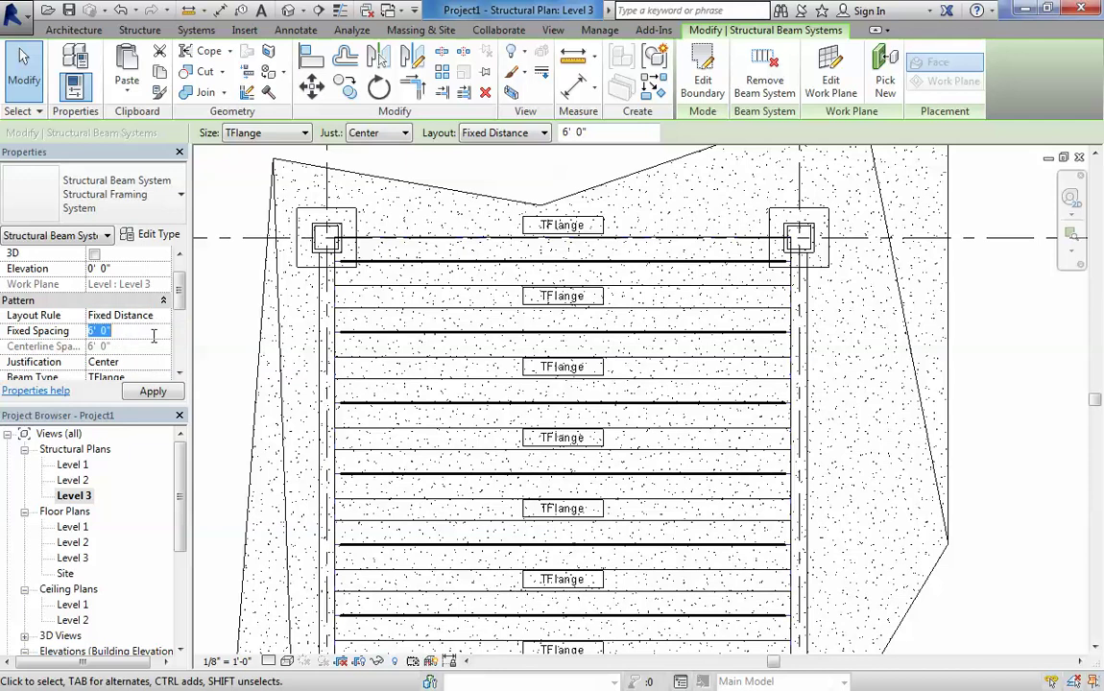
pyautogui.write("'")
pyautogui.write('6')
pyautogui.press('Return')
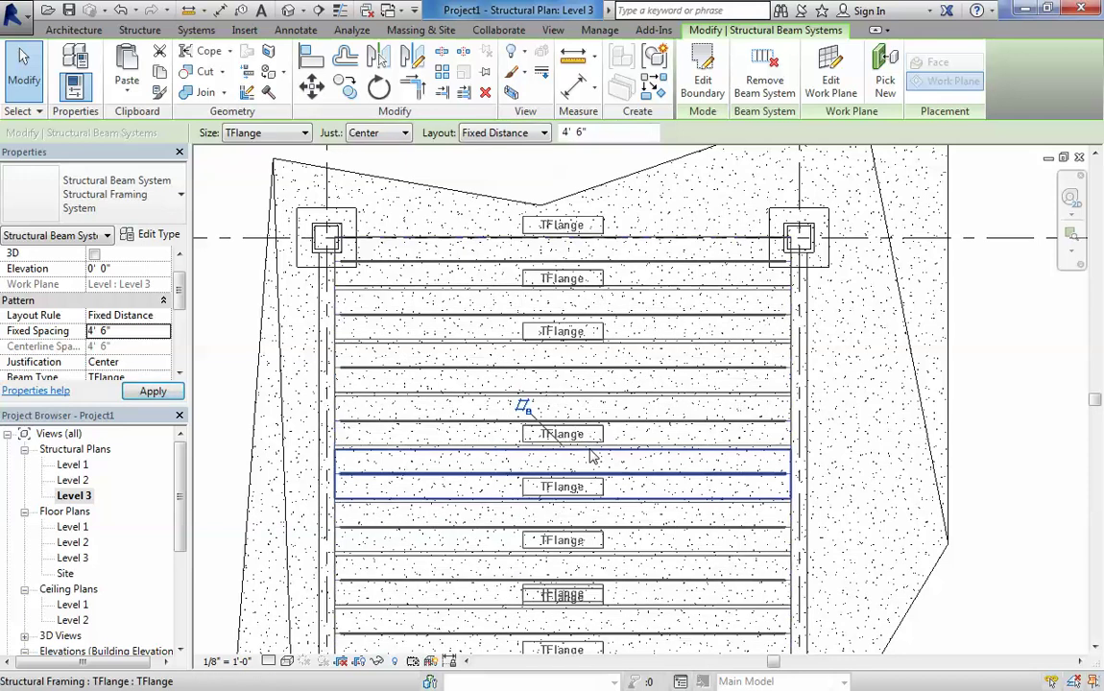
pyautogui.press('Escape')
pyautogui.click(288, 9)
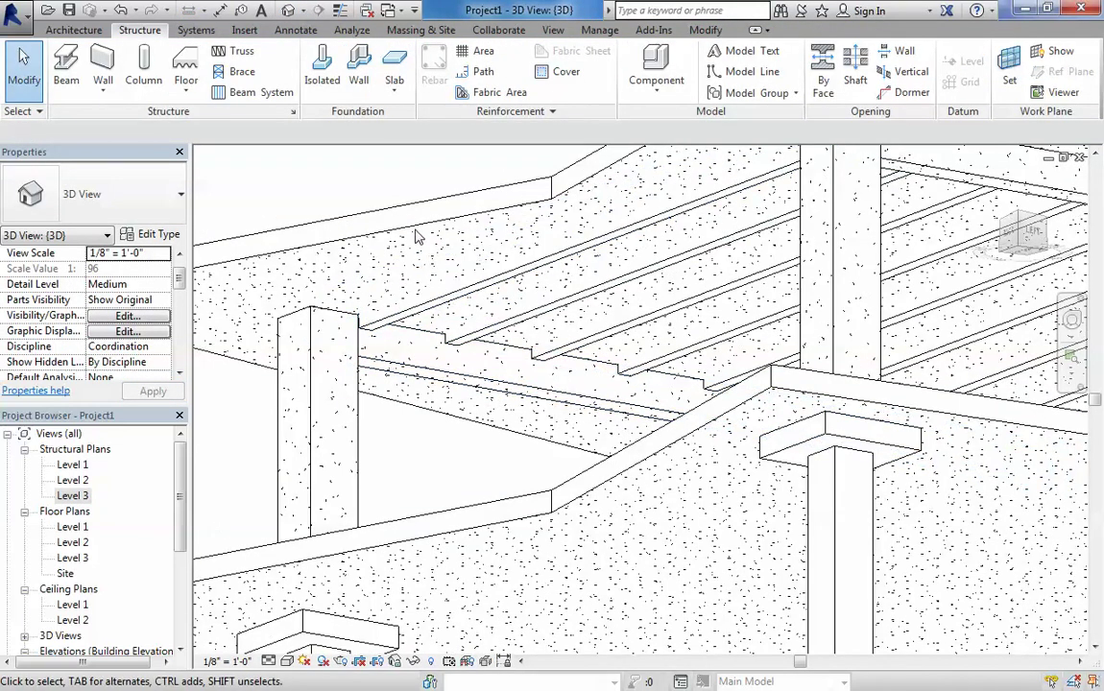
# In the Level 3 plan, set the TFlange beam system elevation to -1' 0"
pyautogui.hotkey('ctrl', 'Tab')
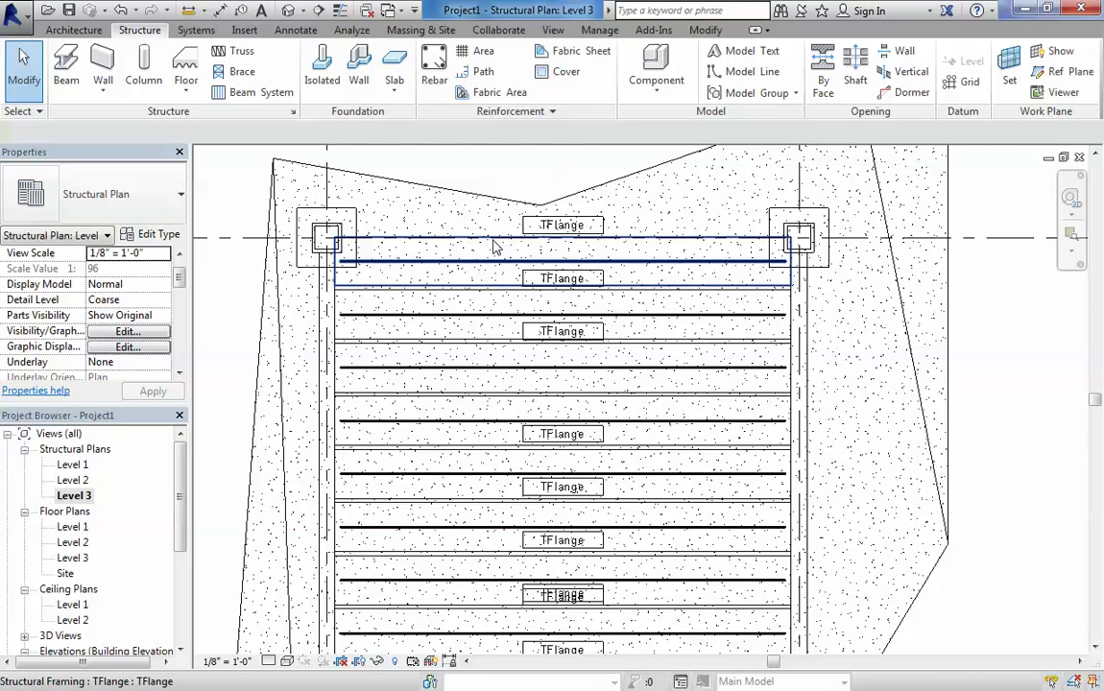
pyautogui.click(494, 247)
pyautogui.press('Escape')
pyautogui.click(522, 406)
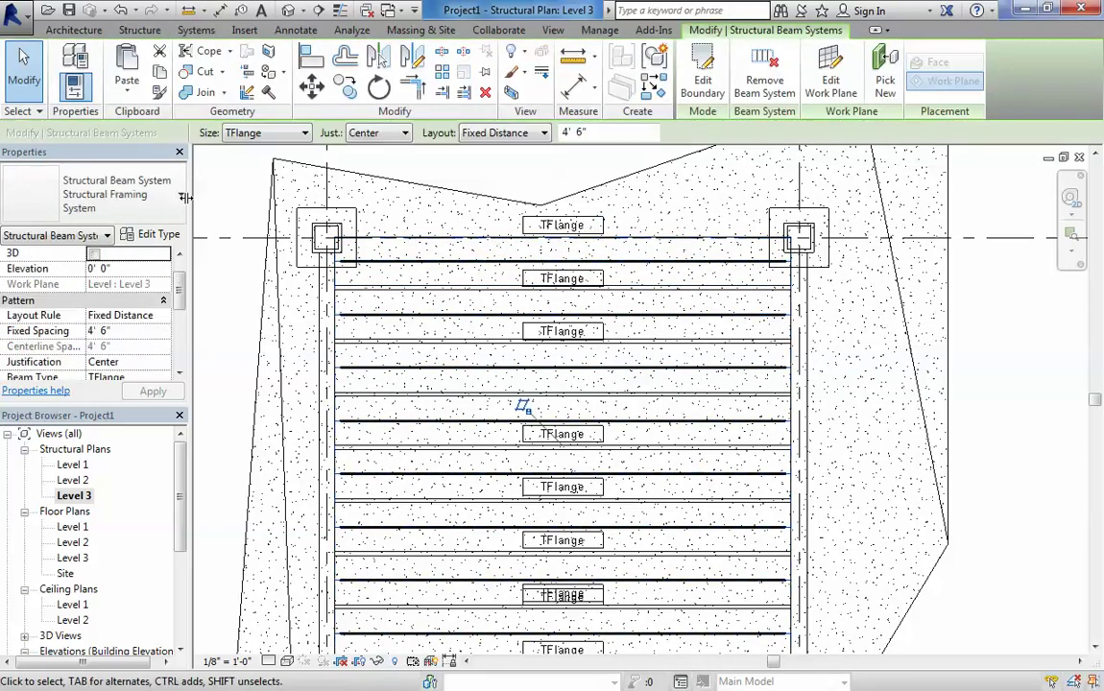
pyautogui.click(130, 269)
pyautogui.write('-')
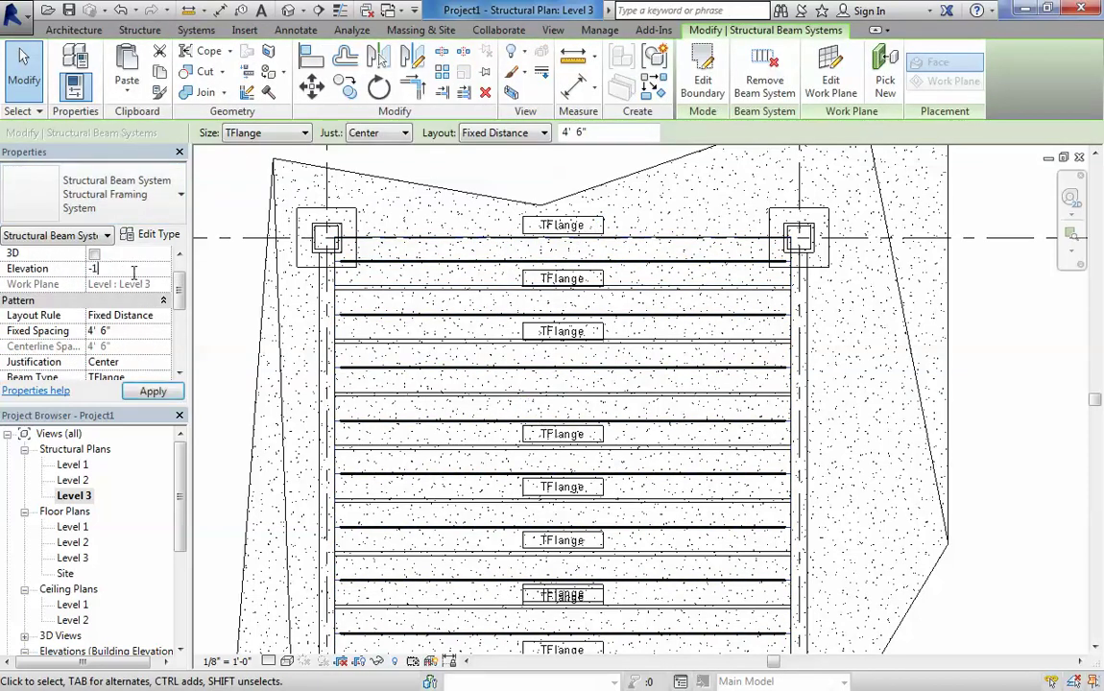
pyautogui.write('1')
pyautogui.press('Return')
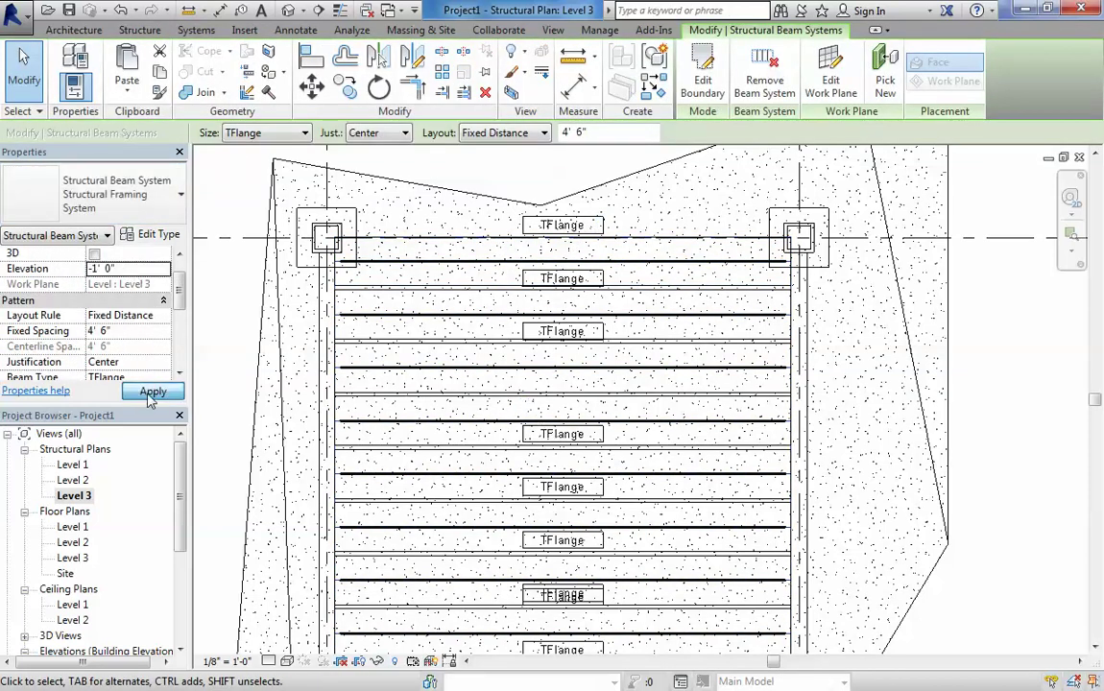
pyautogui.click(151, 394)
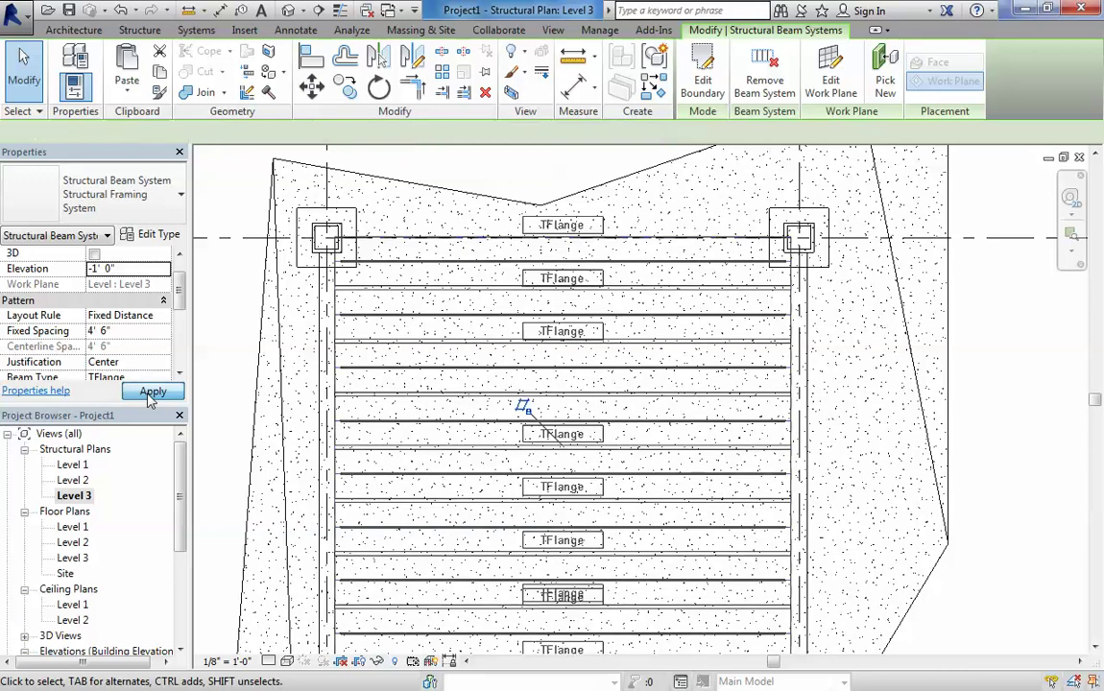
pyautogui.click(288, 9)
# Orbit and zoom the 3D view to inspect the TFlange beams beneath the slab
pyautogui.moveTo(486, 373)
pyautogui.keyDown('shift'); pyautogui.mouseDown(button='middle')
pyautogui.moveTo(583, 435)
pyautogui.moveTo(615, 381)
pyautogui.mouseUp(button='middle'); pyautogui.keyUp('shift')
pyautogui.scroll(2, 615, 381)
pyautogui.scroll(2, 827, 434)
pyautogui.scroll(2, 725, 429)
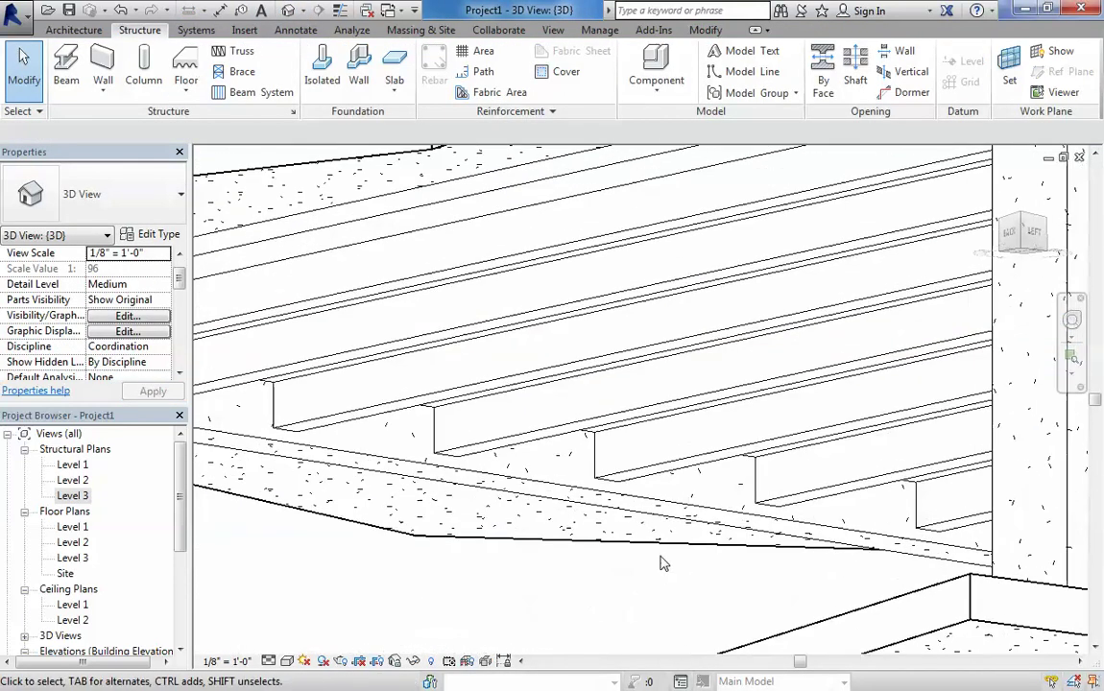
pyautogui.moveTo(661, 564)
pyautogui.keyDown('shift'); pyautogui.mouseDown(button='middle')
pyautogui.moveTo(710, 572)
pyautogui.moveTo(653, 618)
pyautogui.moveTo(730, 466)
pyautogui.moveTo(704, 509)
pyautogui.moveTo(619, 510)
pyautogui.moveTo(623, 520)
pyautogui.moveTo(592, 501)
pyautogui.mouseUp(button='middle'); pyautogui.keyUp('shift')
pyautogui.scroll(2, 395, 348)
pyautogui.scroll(-2, 381, 384)
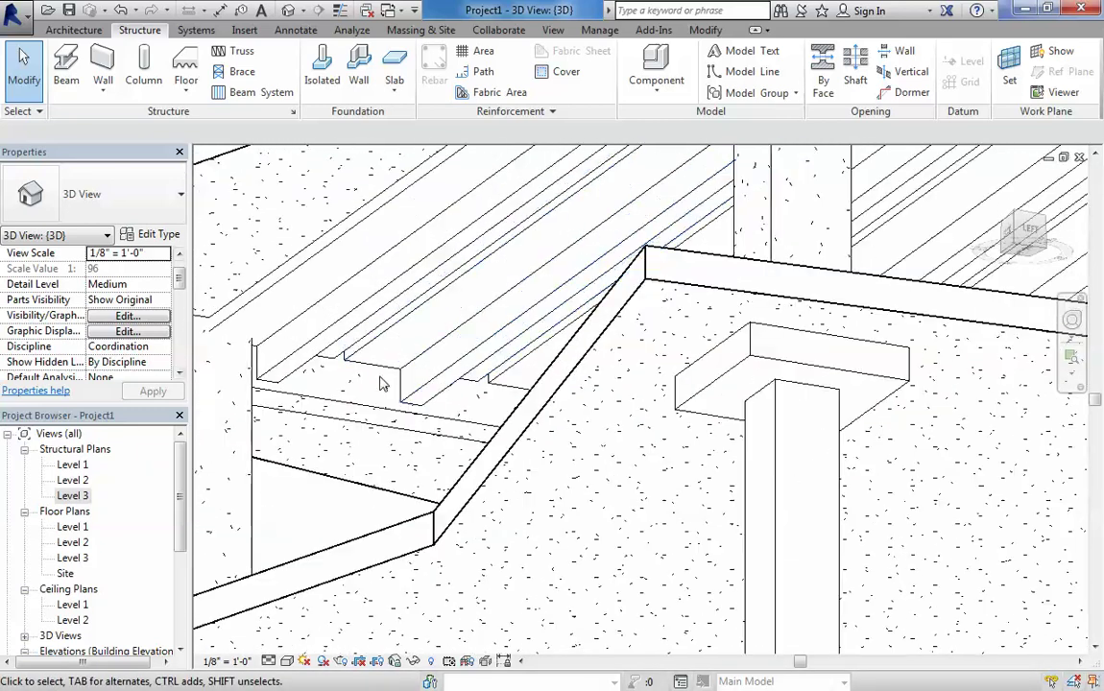
pyautogui.moveTo(381, 384)
pyautogui.keyDown('shift'); pyautogui.mouseDown(button='middle')
pyautogui.moveTo(456, 451)
pyautogui.moveTo(573, 437)
pyautogui.moveTo(492, 451)
pyautogui.moveTo(493, 464)
pyautogui.moveTo(530, 480)
pyautogui.moveTo(435, 458)
pyautogui.mouseUp(button='middle'); pyautogui.keyUp('shift')
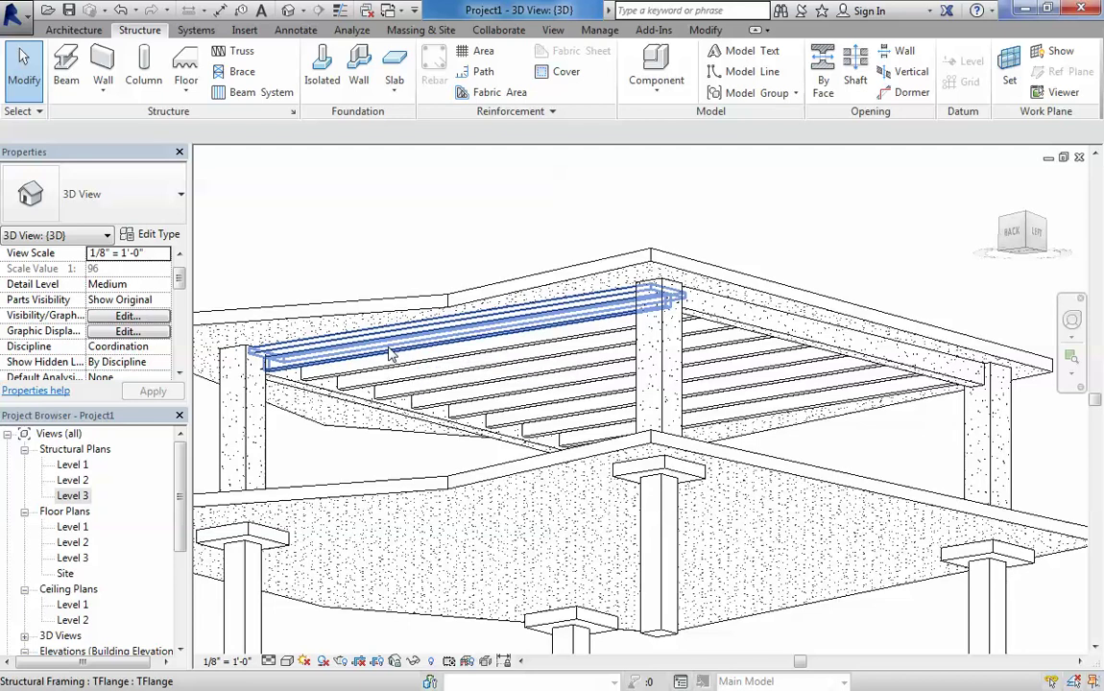
pyautogui.scroll(-3, 391, 355)
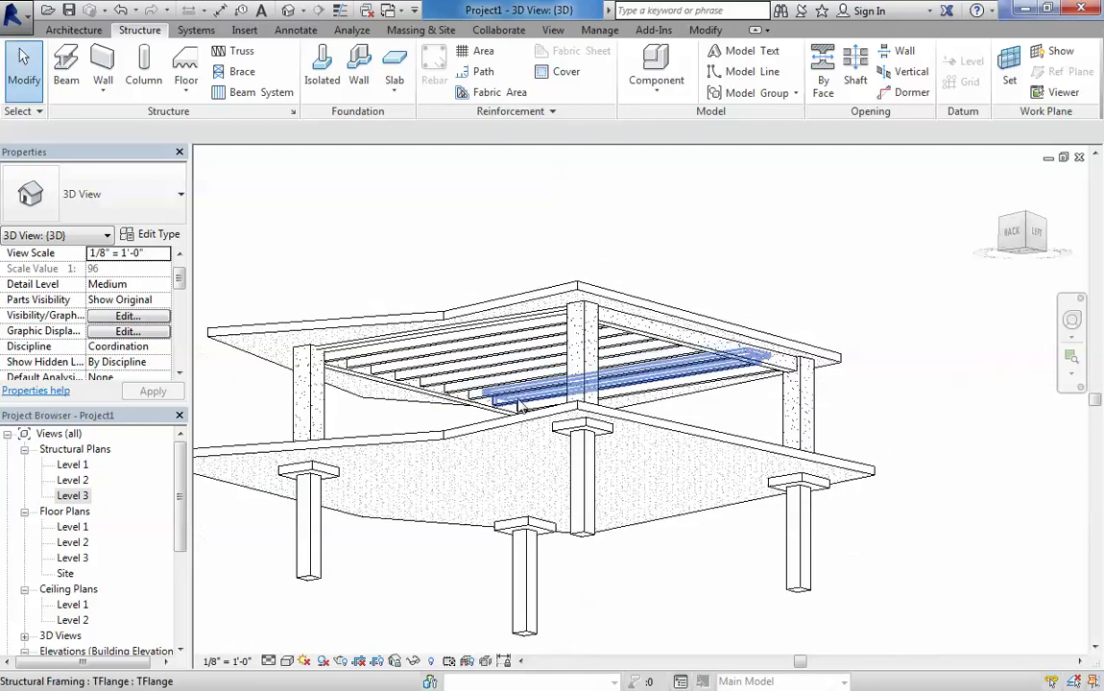
pyautogui.keyDown('shift'); pyautogui.moveTo(509, 384); pyautogui.dragTo(464, 444, button='middle'); pyautogui.keyUp('shift')
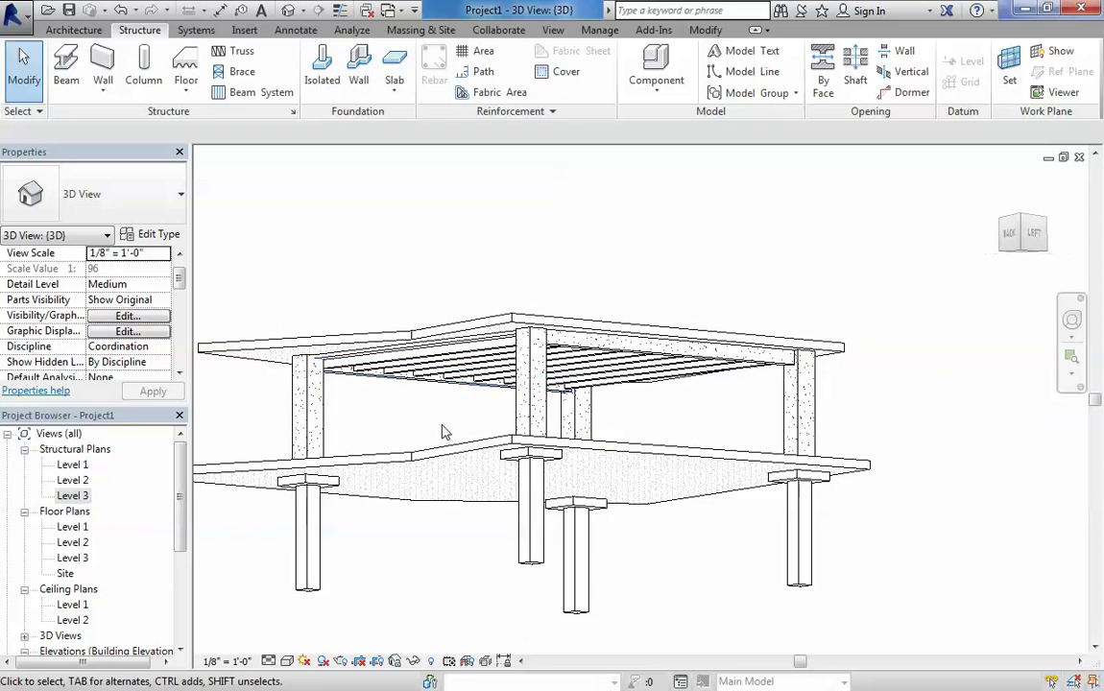
pyautogui.scroll(-1, 444, 173)
pyautogui.moveTo(474, 382); pyautogui.dragTo(475, 419, button='middle')
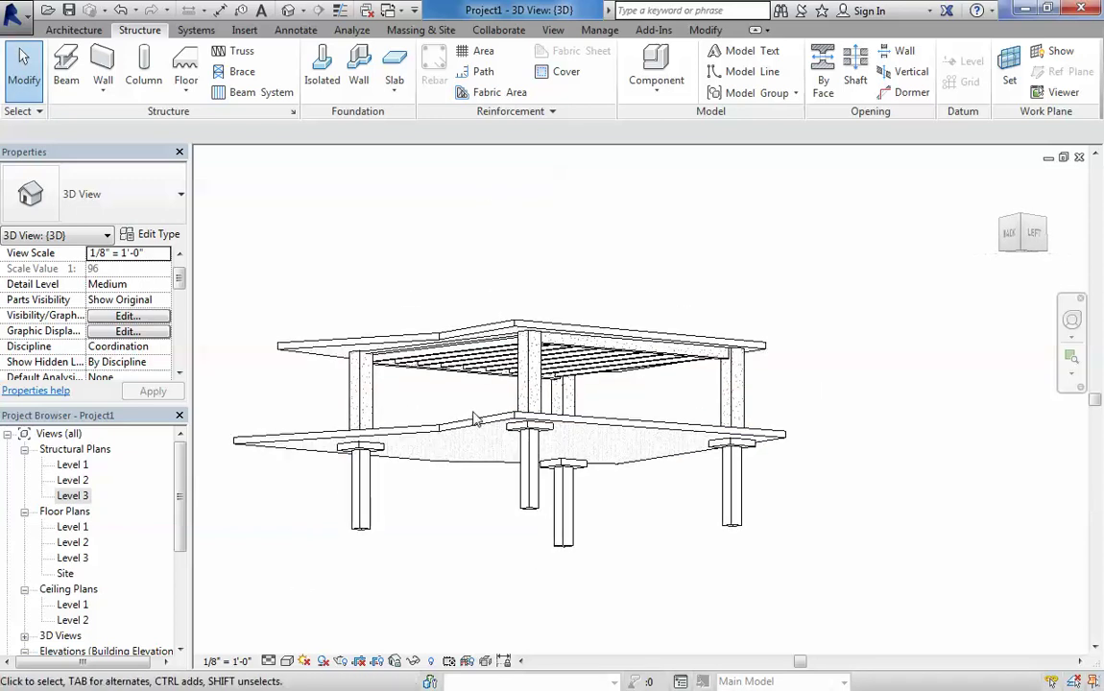